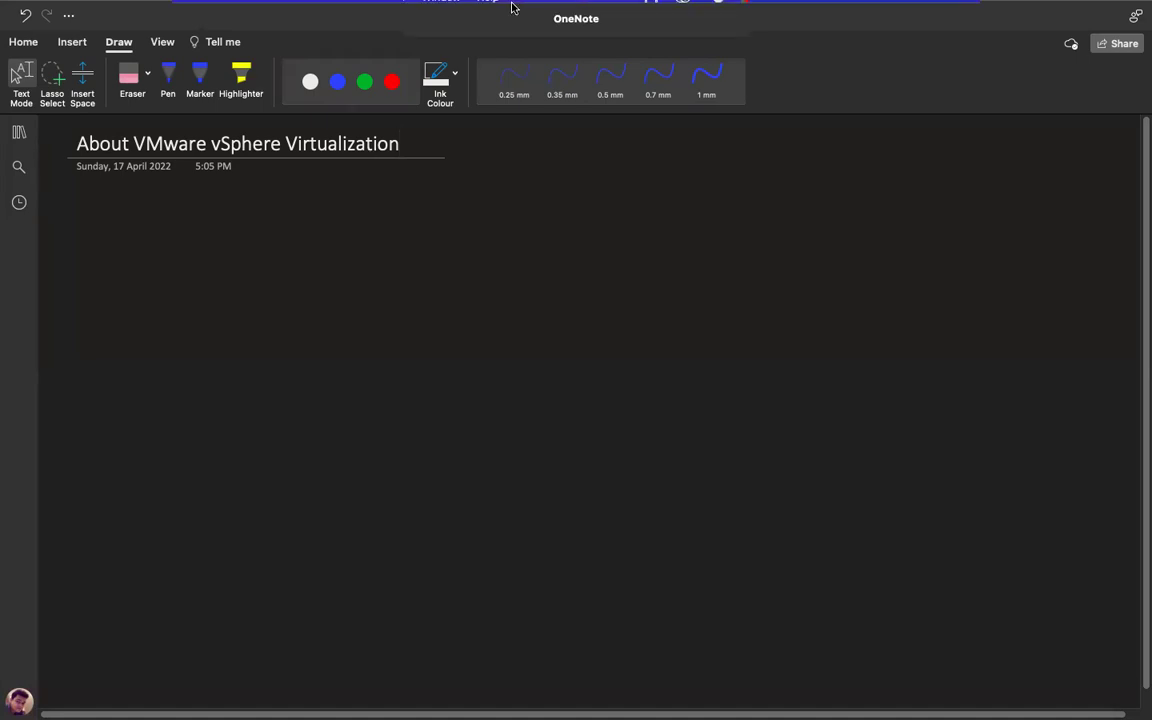
Switch back to the full-screen OneNote page.
{"action": "mouse_move", "coordinate": [512, 6]}
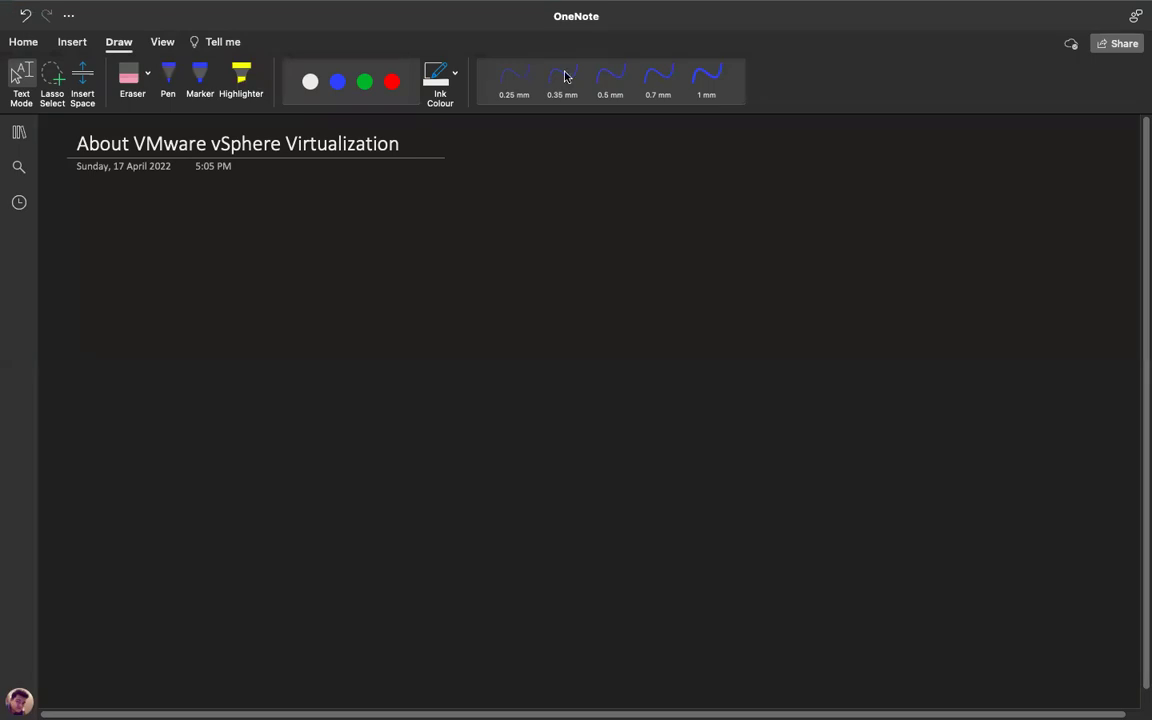
{"action": "mouse_move", "coordinate": [598, 8]}
{"action": "mouse_move", "coordinate": [566, 44]}
{"action": "mouse_move", "coordinate": [239, 44]}
{"action": "key", "text": "ctrl+Left"}
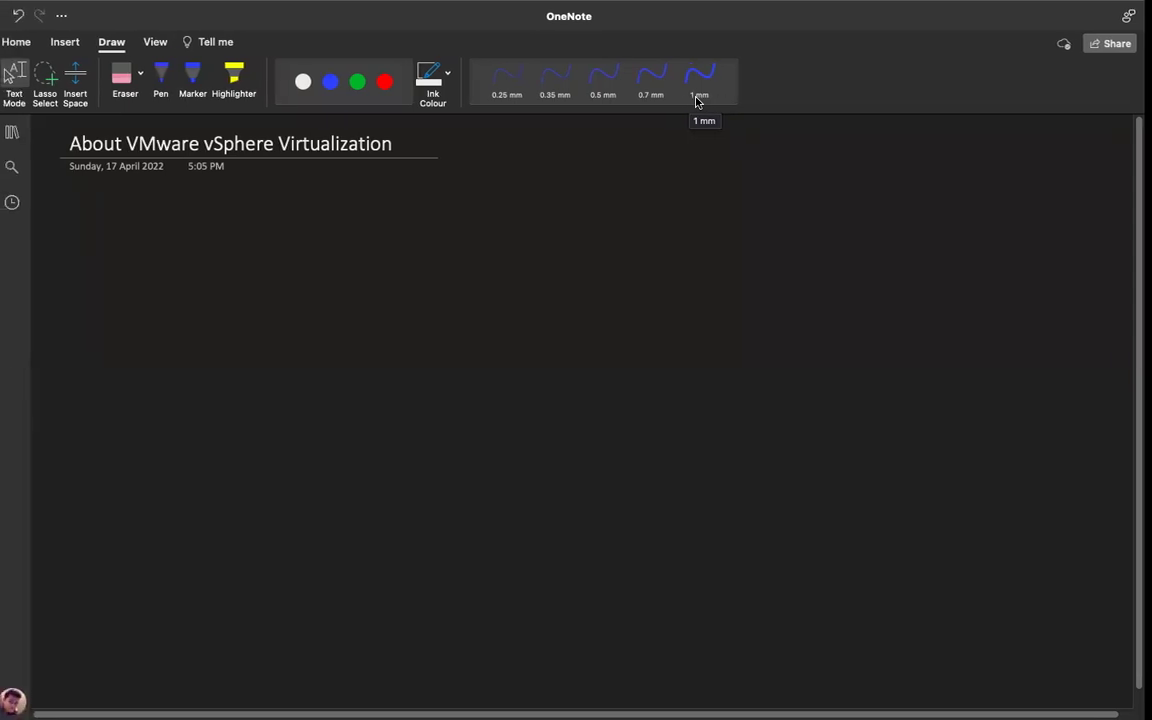
{"action": "key", "text": "ctrl+Right"}
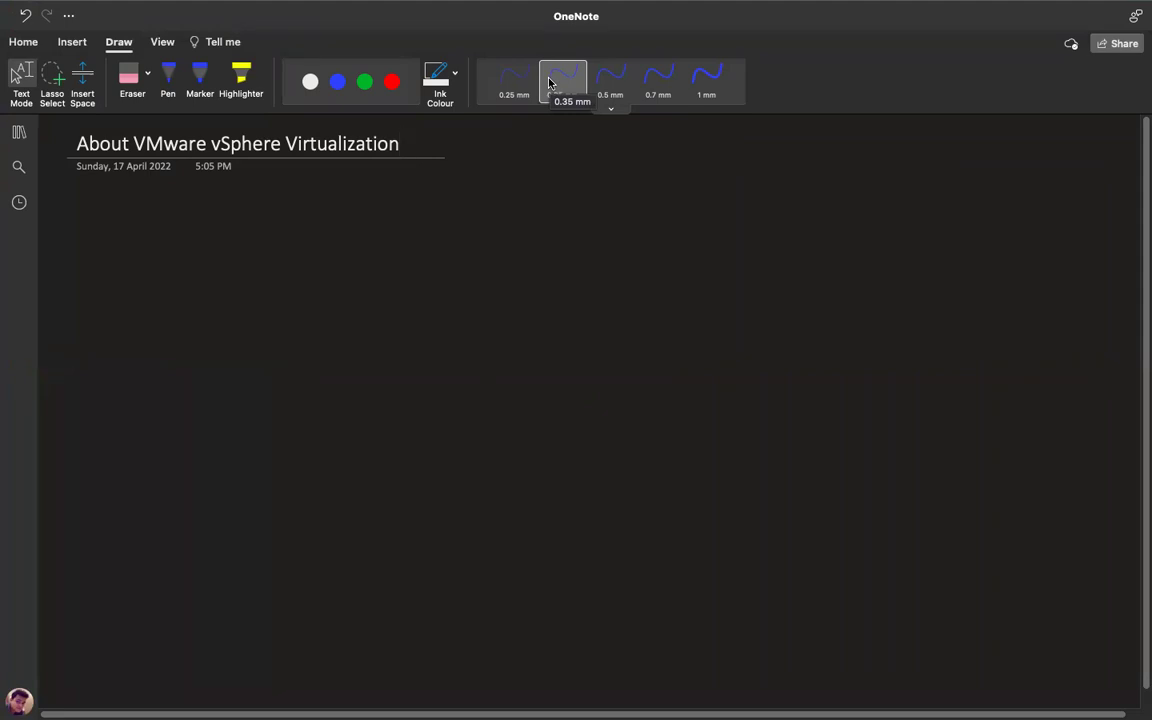
Handwrite 'vsphere ESXI-Host →' in blue ink under the page title.
{"action": "left_click", "coordinate": [168, 75]}
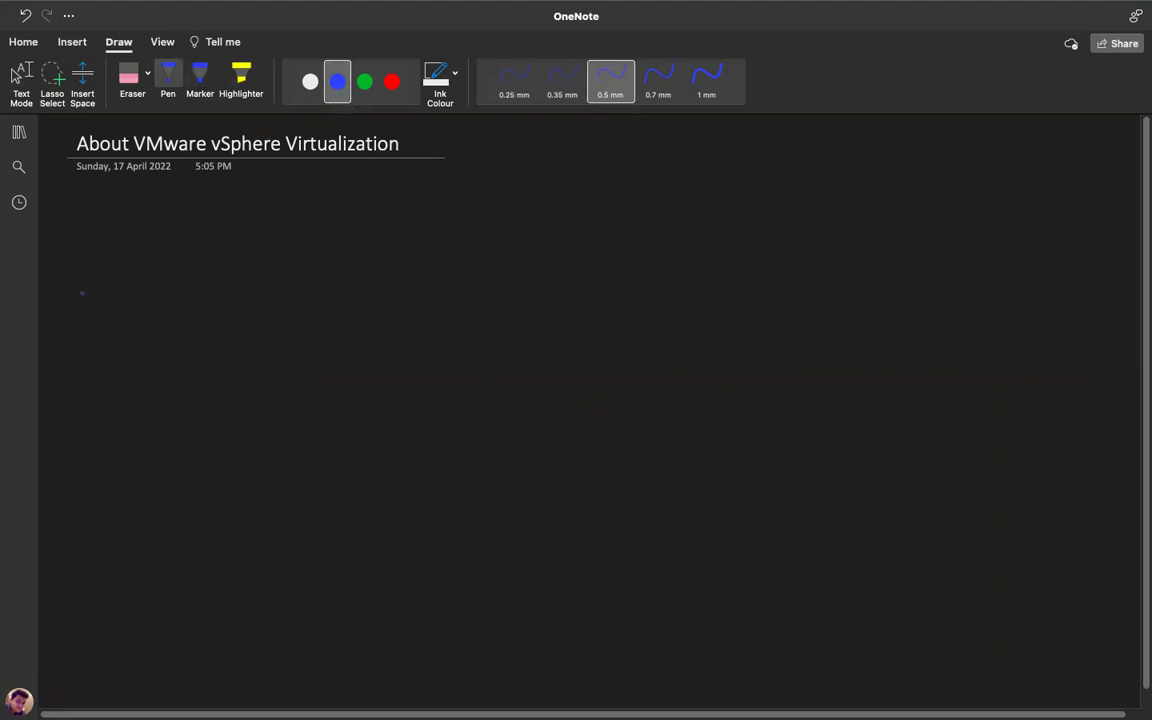
{"action": "mouse_move", "coordinate": [78, 240]}
{"action": "left_mouse_down"}
{"action": "mouse_move", "coordinate": [93, 240]}
{"action": "mouse_move", "coordinate": [97, 255]}
{"action": "mouse_move", "coordinate": [176, 254]}
{"action": "left_mouse_up"}
{"action": "mouse_move", "coordinate": [179, 256]}
{"action": "left_mouse_down"}
{"action": "mouse_move", "coordinate": [189, 247]}
{"action": "mouse_move", "coordinate": [374, 262]}
{"action": "mouse_move", "coordinate": [432, 250]}
{"action": "mouse_move", "coordinate": [474, 255]}
{"action": "mouse_move", "coordinate": [468, 262]}
{"action": "left_mouse_up"}
{"action": "left_click", "coordinate": [450, 256]}
{"action": "key", "text": "Escape"}
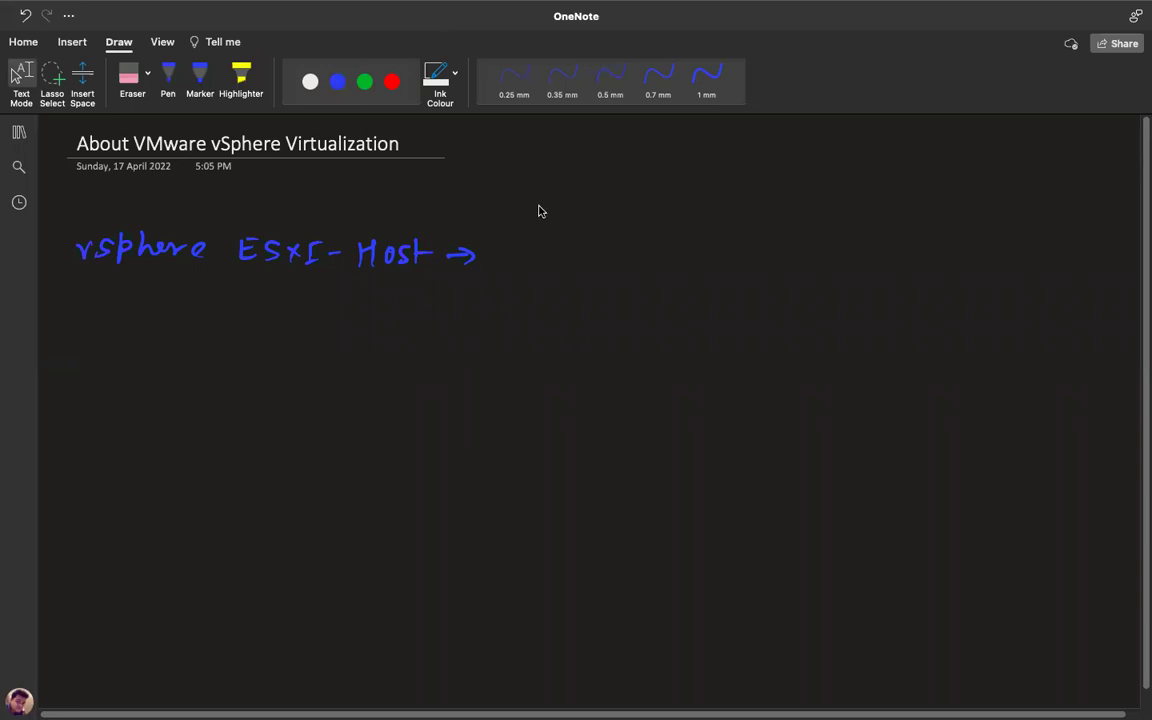
{"action": "left_click", "coordinate": [772, 233]}
{"action": "left_click", "coordinate": [168, 80]}
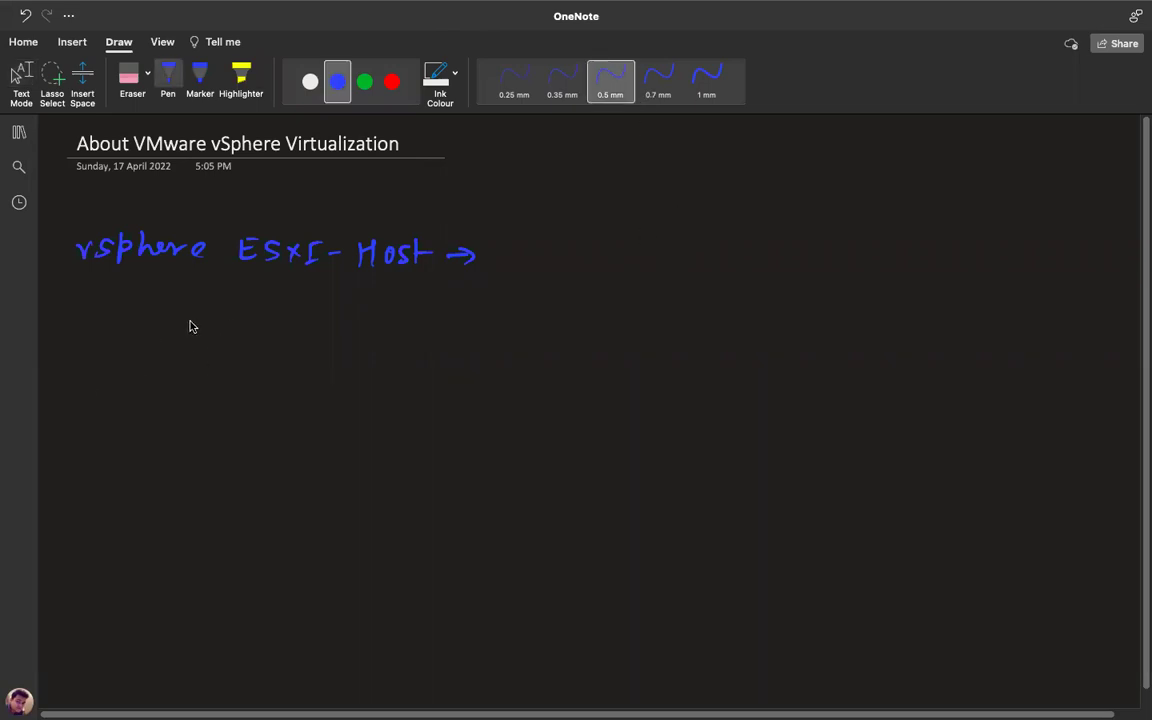
{"action": "key", "text": "Escape"}
Sketch a tower box and a monitor on a stand in green ink.
{"action": "left_click", "coordinate": [364, 81]}
{"action": "mouse_move", "coordinate": [138, 364]}
{"action": "left_mouse_down"}
{"action": "mouse_move", "coordinate": [136, 452]}
{"action": "mouse_move", "coordinate": [194, 356]}
{"action": "mouse_move", "coordinate": [186, 442]}
{"action": "mouse_move", "coordinate": [128, 455]}
{"action": "left_mouse_up"}
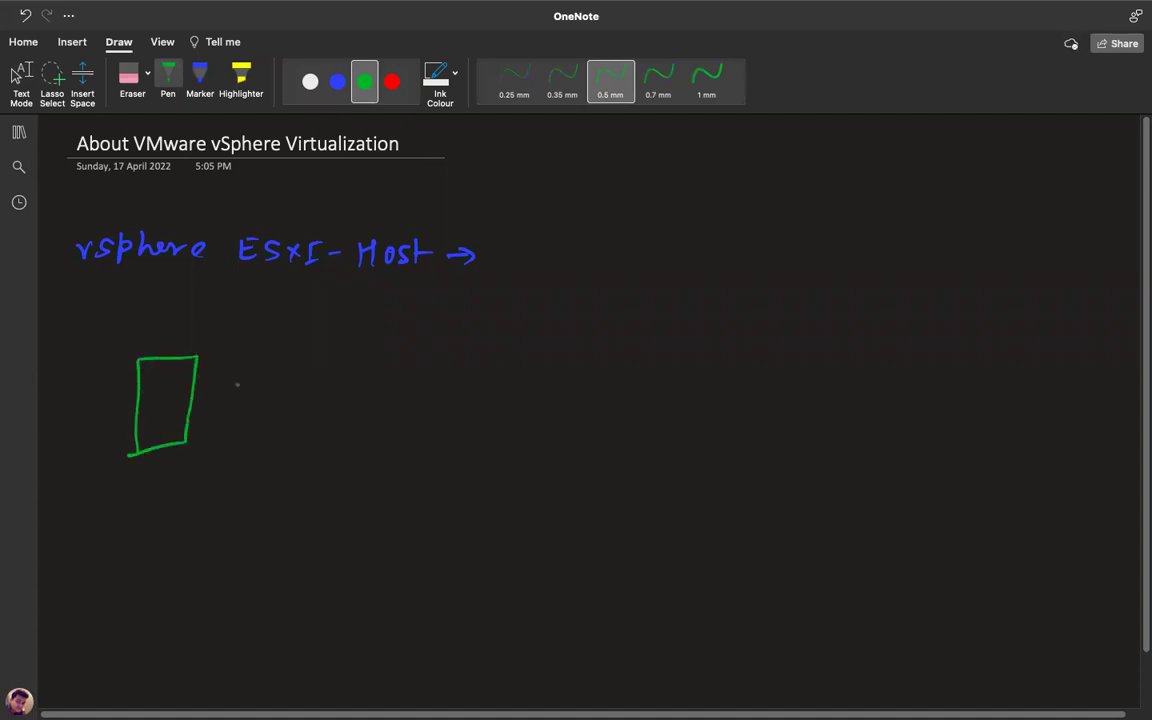
{"action": "left_click_drag", "start_coordinate": [58, 364], "coordinate": [56, 410]}
{"action": "mouse_move", "coordinate": [58, 362]}
{"action": "left_mouse_down"}
{"action": "mouse_move", "coordinate": [112, 358]}
{"action": "mouse_move", "coordinate": [116, 410]}
{"action": "left_mouse_up"}
{"action": "mouse_move", "coordinate": [116, 410]}
{"action": "left_mouse_down"}
{"action": "mouse_move", "coordinate": [55, 412]}
{"action": "mouse_move", "coordinate": [88, 440]}
{"action": "left_mouse_up"}
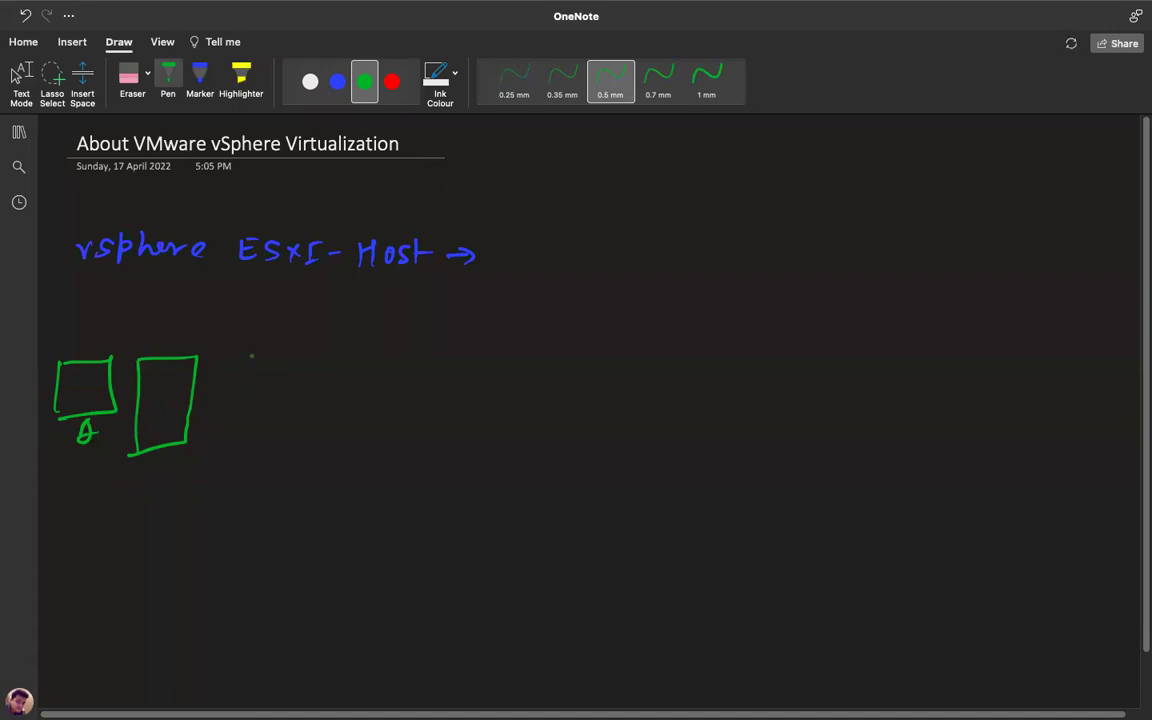
Handwrite the specs 32GB-RAM, 4core-cpu and 1TB-HDD beside the boxes.
{"action": "mouse_move", "coordinate": [259, 346]}
{"action": "left_mouse_down"}
{"action": "mouse_move", "coordinate": [261, 361]}
{"action": "mouse_move", "coordinate": [334, 362]}
{"action": "left_mouse_up"}
{"action": "mouse_move", "coordinate": [334, 342]}
{"action": "left_mouse_down"}
{"action": "mouse_move", "coordinate": [334, 362]}
{"action": "mouse_move", "coordinate": [384, 349]}
{"action": "left_mouse_up"}
{"action": "mouse_move", "coordinate": [396, 336]}
{"action": "left_mouse_down"}
{"action": "mouse_move", "coordinate": [396, 360]}
{"action": "mouse_move", "coordinate": [454, 360]}
{"action": "mouse_move", "coordinate": [450, 350]}
{"action": "left_mouse_up"}
{"action": "left_click_drag", "start_coordinate": [460, 360], "coordinate": [492, 358]}
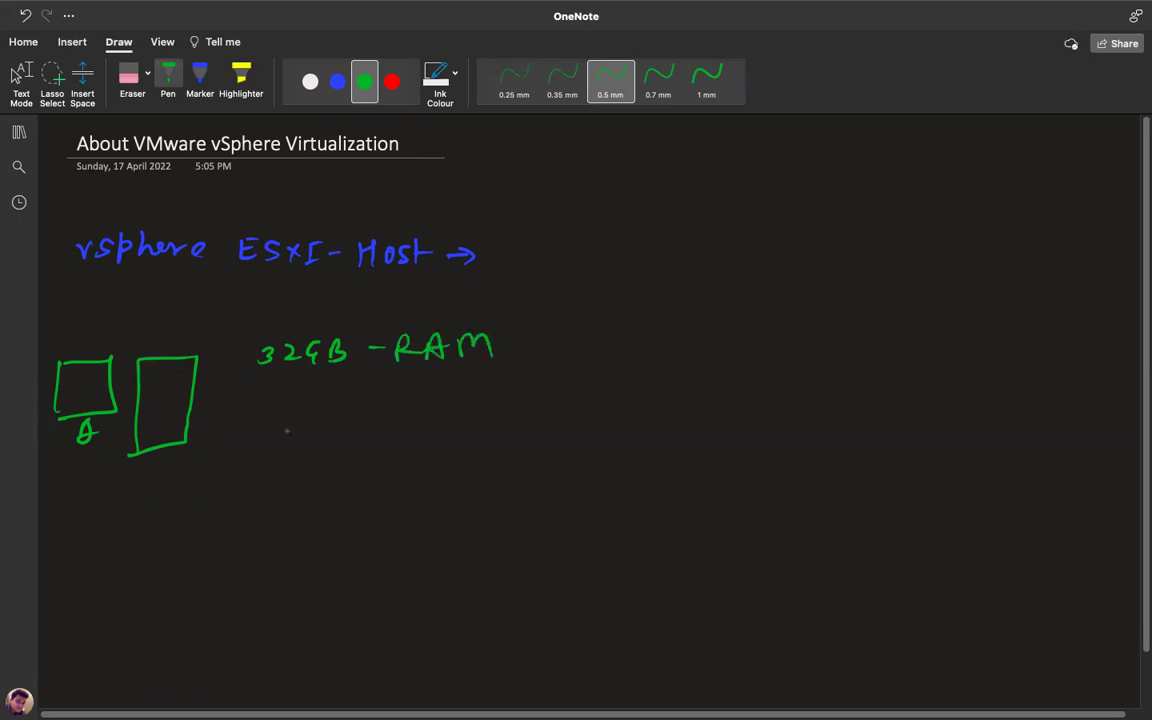
{"action": "mouse_move", "coordinate": [262, 396]}
{"action": "left_mouse_down"}
{"action": "mouse_move", "coordinate": [270, 417]}
{"action": "mouse_move", "coordinate": [303, 411]}
{"action": "left_mouse_up"}
{"action": "left_click_drag", "start_coordinate": [313, 402], "coordinate": [324, 404]}
{"action": "left_click_drag", "start_coordinate": [397, 398], "coordinate": [393, 410]}
{"action": "mouse_move", "coordinate": [408, 396]}
{"action": "left_mouse_down"}
{"action": "mouse_move", "coordinate": [408, 412]}
{"action": "mouse_move", "coordinate": [417, 403]}
{"action": "left_mouse_up"}
{"action": "left_click_drag", "start_coordinate": [432, 394], "coordinate": [446, 397]}
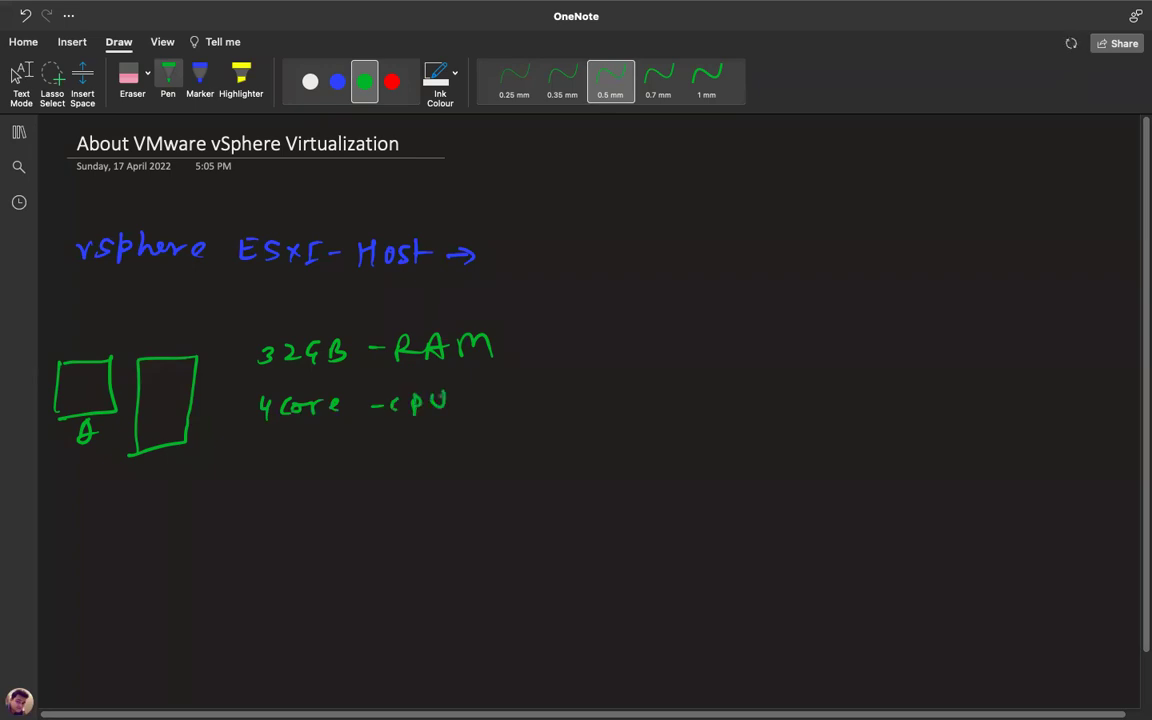
{"action": "mouse_move", "coordinate": [263, 443]}
{"action": "left_mouse_down"}
{"action": "mouse_move", "coordinate": [263, 462]}
{"action": "mouse_move", "coordinate": [299, 444]}
{"action": "left_mouse_up"}
{"action": "mouse_move", "coordinate": [288, 445]}
{"action": "left_mouse_down"}
{"action": "mouse_move", "coordinate": [288, 461]}
{"action": "mouse_move", "coordinate": [310, 461]}
{"action": "left_mouse_up"}
{"action": "mouse_move", "coordinate": [310, 443]}
{"action": "left_mouse_down"}
{"action": "mouse_move", "coordinate": [312, 461]}
{"action": "mouse_move", "coordinate": [371, 451]}
{"action": "left_mouse_up"}
{"action": "left_click_drag", "start_coordinate": [384, 439], "coordinate": [384, 461]}
{"action": "mouse_move", "coordinate": [384, 450]}
{"action": "left_mouse_down"}
{"action": "mouse_move", "coordinate": [398, 449]}
{"action": "mouse_move", "coordinate": [398, 461]}
{"action": "left_mouse_up"}
{"action": "left_click_drag", "start_coordinate": [410, 439], "coordinate": [411, 460]}
{"action": "left_click_drag", "start_coordinate": [436, 439], "coordinate": [437, 460]}
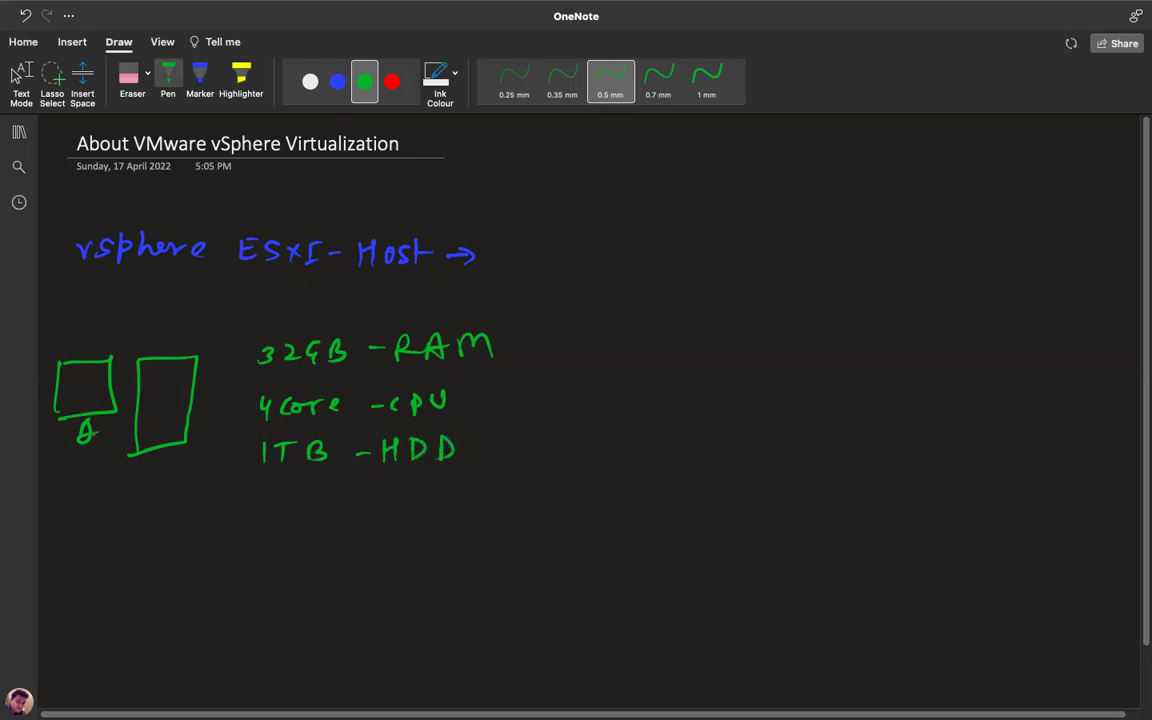
{"action": "key", "text": "Escape"}
Draw a brace around the specs and an arrow pointing to 'vsphere ESXI'.
{"action": "mouse_move", "coordinate": [518, 339]}
{"action": "left_mouse_down"}
{"action": "mouse_move", "coordinate": [532, 380]}
{"action": "mouse_move", "coordinate": [527, 470]}
{"action": "left_mouse_up"}
{"action": "mouse_move", "coordinate": [581, 392]}
{"action": "left_mouse_down"}
{"action": "mouse_move", "coordinate": [655, 378]}
{"action": "mouse_move", "coordinate": [660, 394]}
{"action": "mouse_move", "coordinate": [685, 382]}
{"action": "mouse_move", "coordinate": [850, 389]}
{"action": "left_mouse_up"}
{"action": "mouse_move", "coordinate": [850, 376]}
{"action": "left_mouse_down"}
{"action": "mouse_move", "coordinate": [836, 390]}
{"action": "mouse_move", "coordinate": [872, 369]}
{"action": "left_mouse_up"}
{"action": "left_click_drag", "start_coordinate": [864, 370], "coordinate": [864, 390]}
{"action": "left_click_drag", "start_coordinate": [856, 391], "coordinate": [874, 390]}
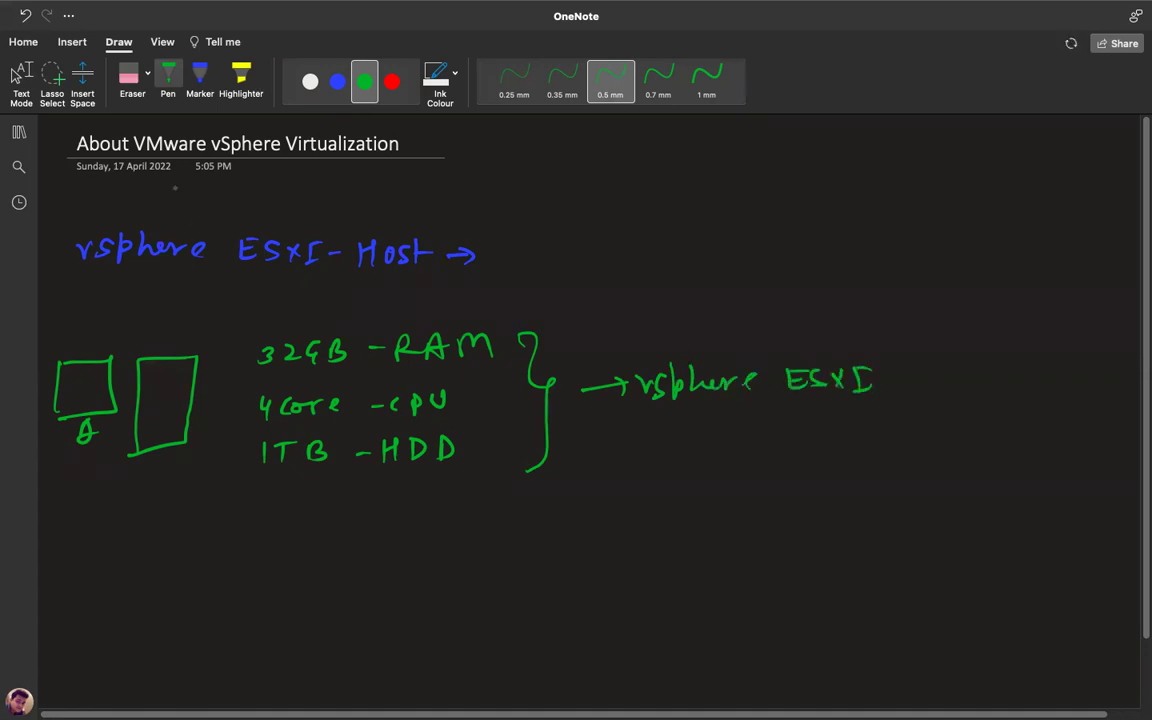
Write '— ISO - 60DAYS' in white ink after vsphere ESXI.
{"action": "left_click", "coordinate": [310, 81]}
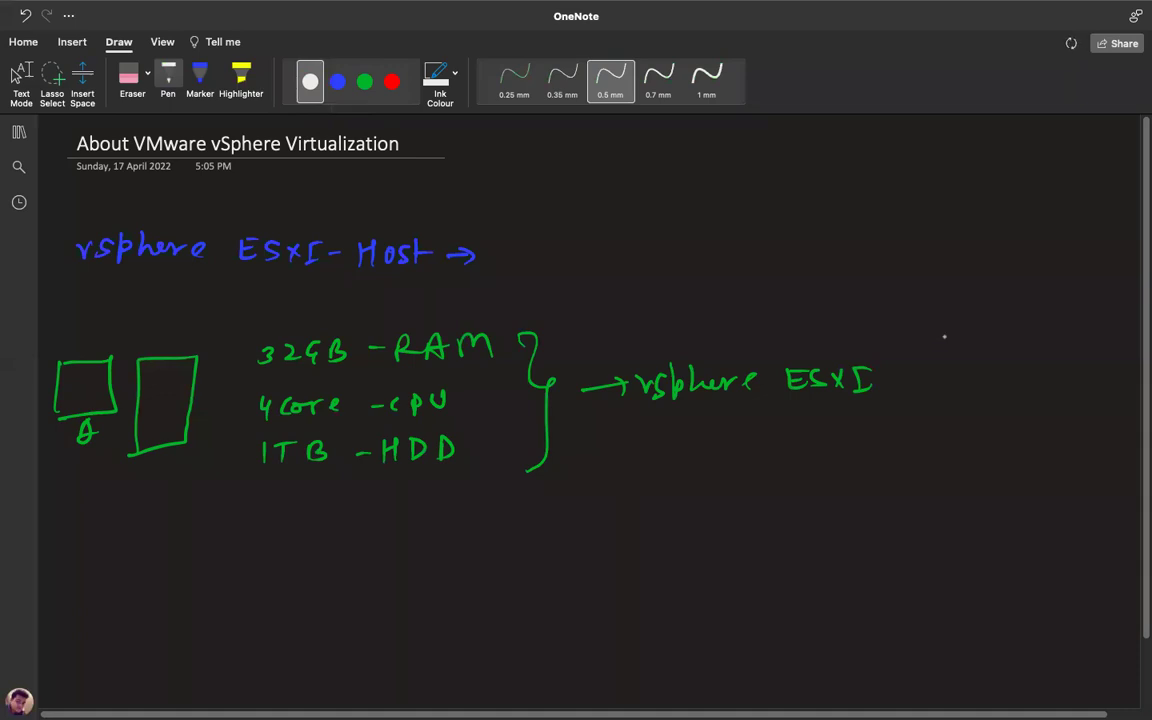
{"action": "left_click_drag", "start_coordinate": [892, 372], "coordinate": [958, 354]}
{"action": "left_click_drag", "start_coordinate": [951, 355], "coordinate": [951, 374]}
{"action": "mouse_move", "coordinate": [943, 375]}
{"action": "left_mouse_down"}
{"action": "mouse_move", "coordinate": [989, 358]}
{"action": "mouse_move", "coordinate": [1023, 366]}
{"action": "mouse_move", "coordinate": [1064, 355]}
{"action": "mouse_move", "coordinate": [1075, 368]}
{"action": "left_mouse_up"}
{"action": "mouse_move", "coordinate": [1076, 352]}
{"action": "left_mouse_down"}
{"action": "mouse_move", "coordinate": [1077, 368]}
{"action": "mouse_move", "coordinate": [1117, 368]}
{"action": "left_mouse_up"}
{"action": "left_click_drag", "start_coordinate": [1128, 352], "coordinate": [1121, 369]}
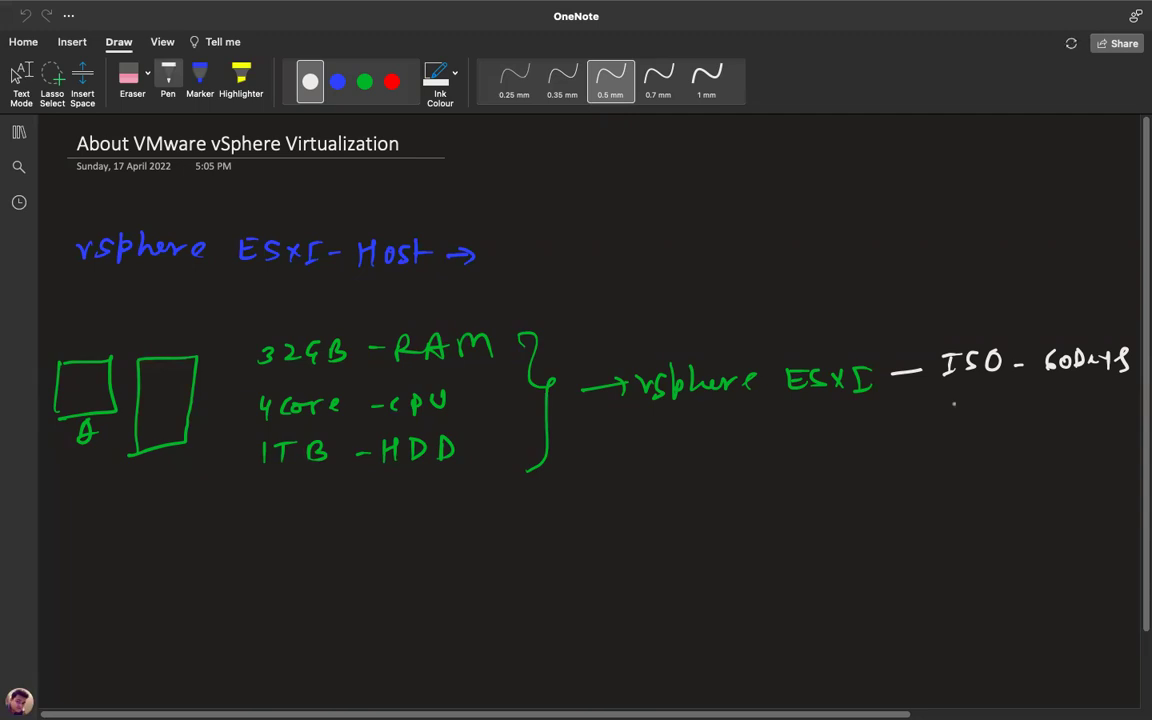
Add '+ Pen (Bootable) penDrive' in white ink beneath the ISO note.
{"action": "mouse_move", "coordinate": [959, 396]}
{"action": "left_mouse_down"}
{"action": "mouse_move", "coordinate": [958, 430]}
{"action": "mouse_move", "coordinate": [966, 410]}
{"action": "left_mouse_up"}
{"action": "mouse_move", "coordinate": [938, 456]}
{"action": "left_mouse_down"}
{"action": "mouse_move", "coordinate": [937, 482]}
{"action": "mouse_move", "coordinate": [940, 470]}
{"action": "mouse_move", "coordinate": [962, 475]}
{"action": "left_mouse_up"}
{"action": "left_click", "coordinate": [985, 476]}
{"action": "left_click_drag", "start_coordinate": [966, 464], "coordinate": [1001, 481]}
{"action": "mouse_move", "coordinate": [1018, 455]}
{"action": "left_mouse_down"}
{"action": "mouse_move", "coordinate": [1018, 474]}
{"action": "mouse_move", "coordinate": [1037, 463]}
{"action": "mouse_move", "coordinate": [1119, 466]}
{"action": "left_mouse_up"}
{"action": "left_click", "coordinate": [1113, 458]}
{"action": "left_click_drag", "start_coordinate": [1127, 448], "coordinate": [1128, 473]}
{"action": "left_click_drag", "start_coordinate": [1033, 497], "coordinate": [1140, 510]}
{"action": "left_click", "coordinate": [1117, 496]}
{"action": "left_click_drag", "start_coordinate": [1058, 542], "coordinate": [1082, 538]}
{"action": "key", "text": "Escape"}
Underline ISO in white ink and mark a small circle in the tower box.
{"action": "left_click", "coordinate": [310, 81]}
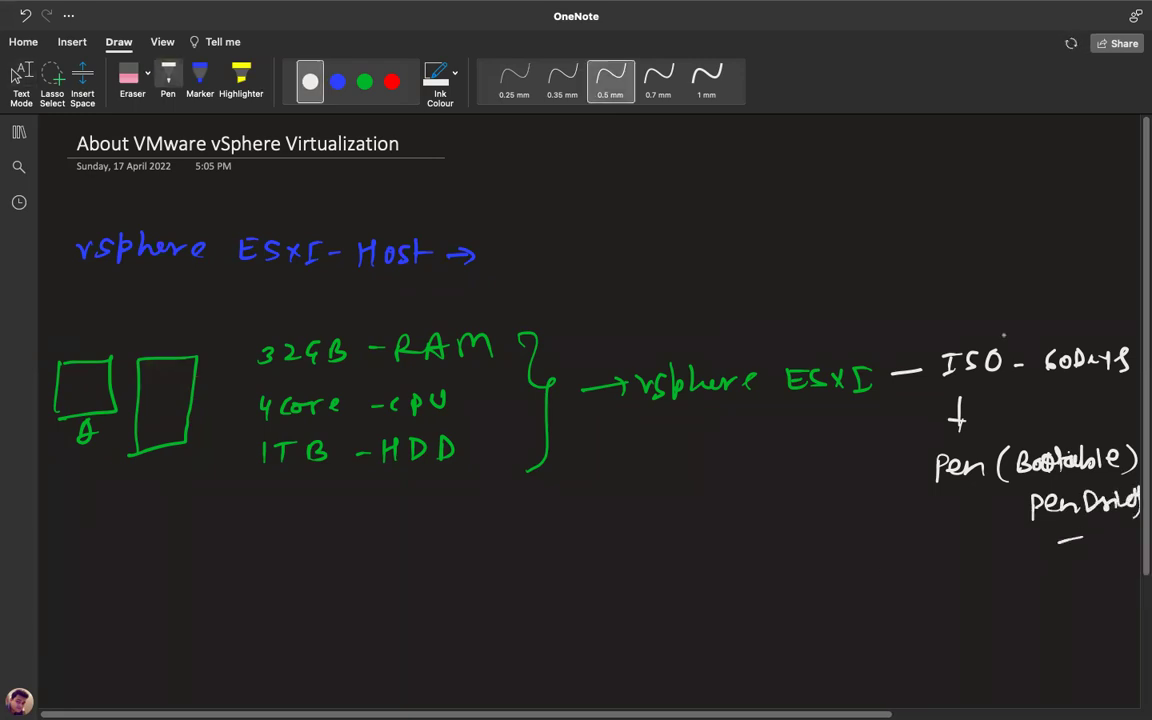
{"action": "left_click_drag", "start_coordinate": [942, 380], "coordinate": [989, 378]}
{"action": "left_click_drag", "start_coordinate": [158, 405], "coordinate": [156, 402]}
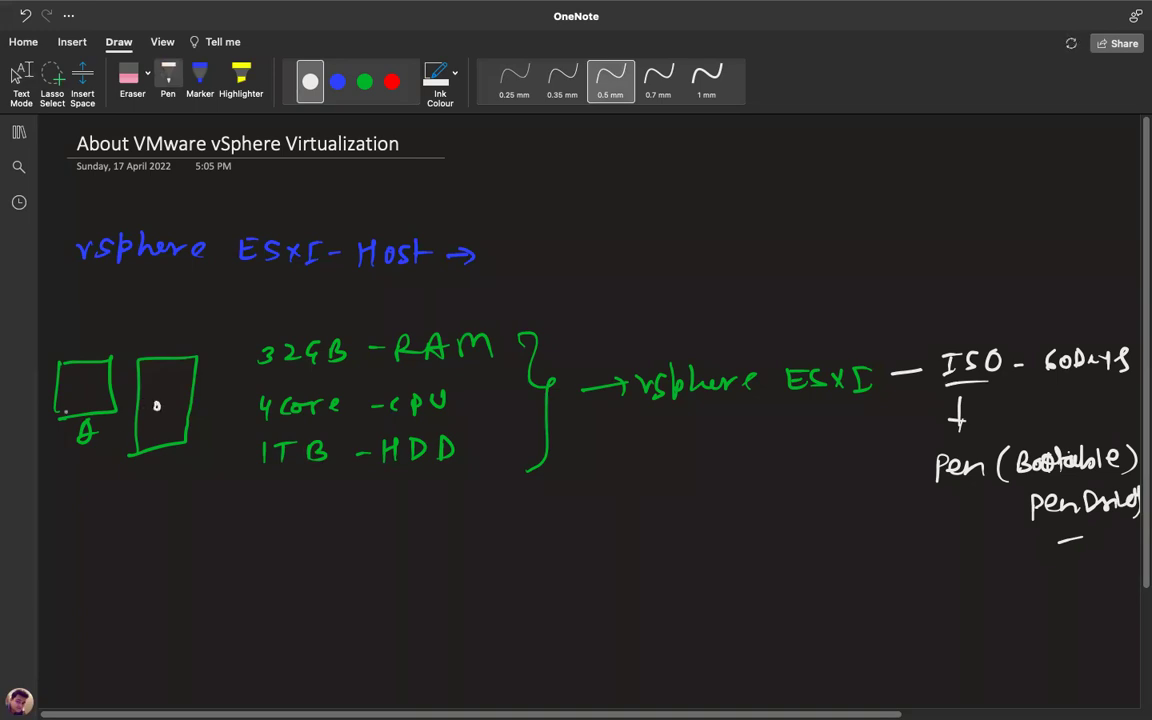
Draw a blue arrow from the tower to the note 'GUI - IP of ESXI'.
{"action": "left_click", "coordinate": [337, 81]}
{"action": "mouse_move", "coordinate": [152, 455]}
{"action": "left_mouse_down"}
{"action": "mouse_move", "coordinate": [148, 565]}
{"action": "mouse_move", "coordinate": [326, 569]}
{"action": "mouse_move", "coordinate": [357, 555]}
{"action": "left_mouse_up"}
{"action": "mouse_move", "coordinate": [369, 553]}
{"action": "left_mouse_down"}
{"action": "mouse_move", "coordinate": [368, 573]}
{"action": "mouse_move", "coordinate": [381, 552]}
{"action": "left_mouse_up"}
{"action": "left_click_drag", "start_coordinate": [361, 574], "coordinate": [381, 573]}
{"action": "mouse_move", "coordinate": [448, 556]}
{"action": "left_mouse_down"}
{"action": "mouse_move", "coordinate": [447, 578]}
{"action": "mouse_move", "coordinate": [458, 556]}
{"action": "left_mouse_up"}
{"action": "left_click_drag", "start_coordinate": [440, 578], "coordinate": [472, 578]}
{"action": "left_click_drag", "start_coordinate": [471, 558], "coordinate": [518, 576]}
{"action": "left_click_drag", "start_coordinate": [512, 562], "coordinate": [557, 572]}
{"action": "left_click_drag", "start_coordinate": [558, 551], "coordinate": [574, 550]}
{"action": "left_click_drag", "start_coordinate": [558, 571], "coordinate": [619, 571]}
{"action": "mouse_move", "coordinate": [618, 556]}
{"action": "left_mouse_down"}
{"action": "mouse_move", "coordinate": [604, 571]}
{"action": "mouse_move", "coordinate": [646, 570]}
{"action": "left_mouse_up"}
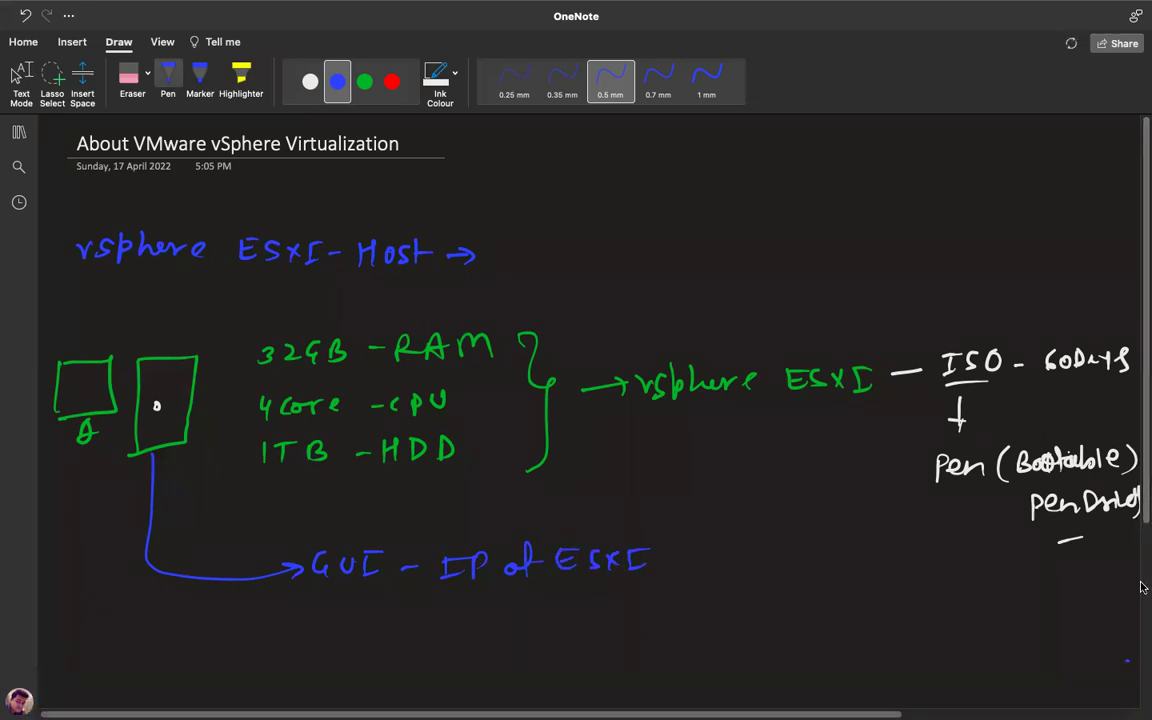
{"action": "scroll", "coordinate": [1143, 588], "scroll_direction": "down", "scroll_amount": 5}
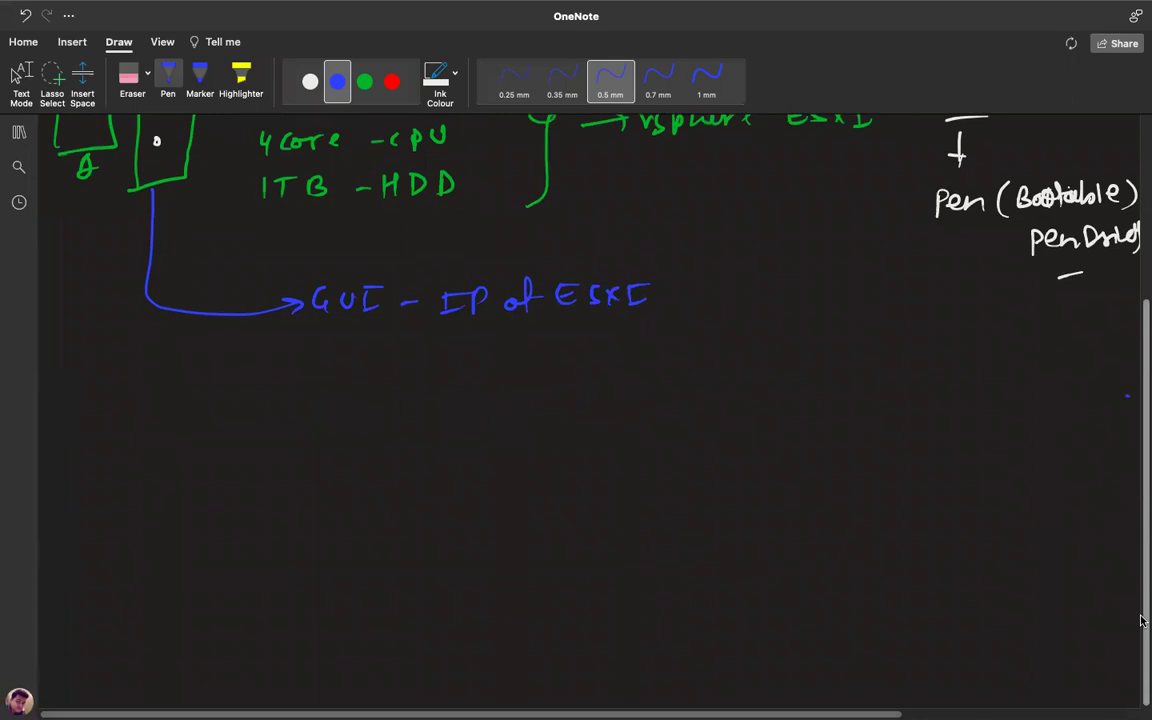
{"action": "left_click", "coordinate": [364, 81]}
{"action": "mouse_move", "coordinate": [434, 326]}
{"action": "left_mouse_down"}
{"action": "mouse_move", "coordinate": [437, 358]}
{"action": "mouse_move", "coordinate": [444, 348]}
{"action": "left_mouse_up"}
{"action": "mouse_move", "coordinate": [330, 428]}
{"action": "left_mouse_down"}
{"action": "mouse_move", "coordinate": [330, 540]}
{"action": "mouse_move", "coordinate": [555, 416]}
{"action": "mouse_move", "coordinate": [570, 524]}
{"action": "mouse_move", "coordinate": [534, 544]}
{"action": "mouse_move", "coordinate": [350, 557]}
{"action": "mouse_move", "coordinate": [331, 462]}
{"action": "mouse_move", "coordinate": [567, 435]}
{"action": "left_mouse_up"}
{"action": "left_click_drag", "start_coordinate": [334, 444], "coordinate": [506, 438]}
{"action": "left_click_drag", "start_coordinate": [514, 427], "coordinate": [512, 439]}
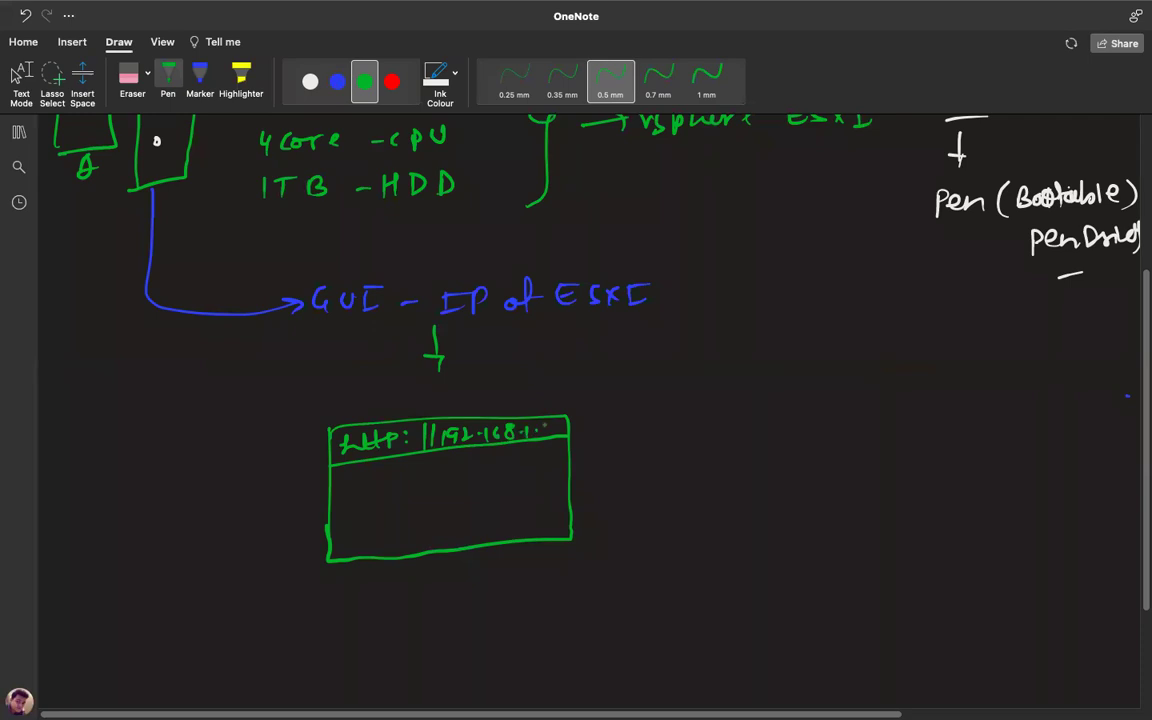
{"action": "left_click_drag", "start_coordinate": [604, 429], "coordinate": [585, 450]}
{"action": "mouse_move", "coordinate": [418, 498]}
{"action": "left_mouse_down"}
{"action": "mouse_move", "coordinate": [456, 494]}
{"action": "mouse_move", "coordinate": [414, 501]}
{"action": "mouse_move", "coordinate": [458, 516]}
{"action": "mouse_move", "coordinate": [422, 534]}
{"action": "left_mouse_up"}
{"action": "mouse_move", "coordinate": [384, 493]}
{"action": "left_mouse_down"}
{"action": "mouse_move", "coordinate": [404, 491]}
{"action": "mouse_move", "coordinate": [398, 543]}
{"action": "left_mouse_up"}
{"action": "key", "text": "Escape"}
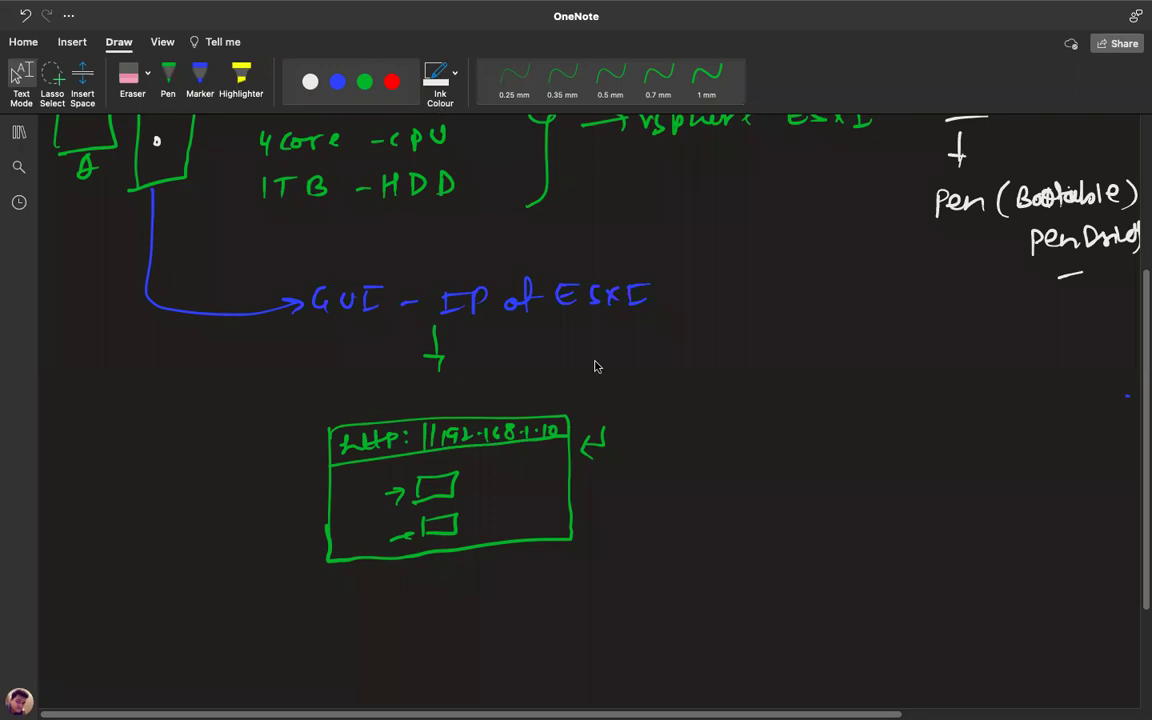
Scroll back up to the page title and leave OneNote for the Mac desktop.
{"action": "scroll", "coordinate": [537, 600], "scroll_direction": "down", "scroll_amount": 3}
{"action": "scroll", "coordinate": [537, 600], "scroll_direction": "up", "scroll_amount": 5}
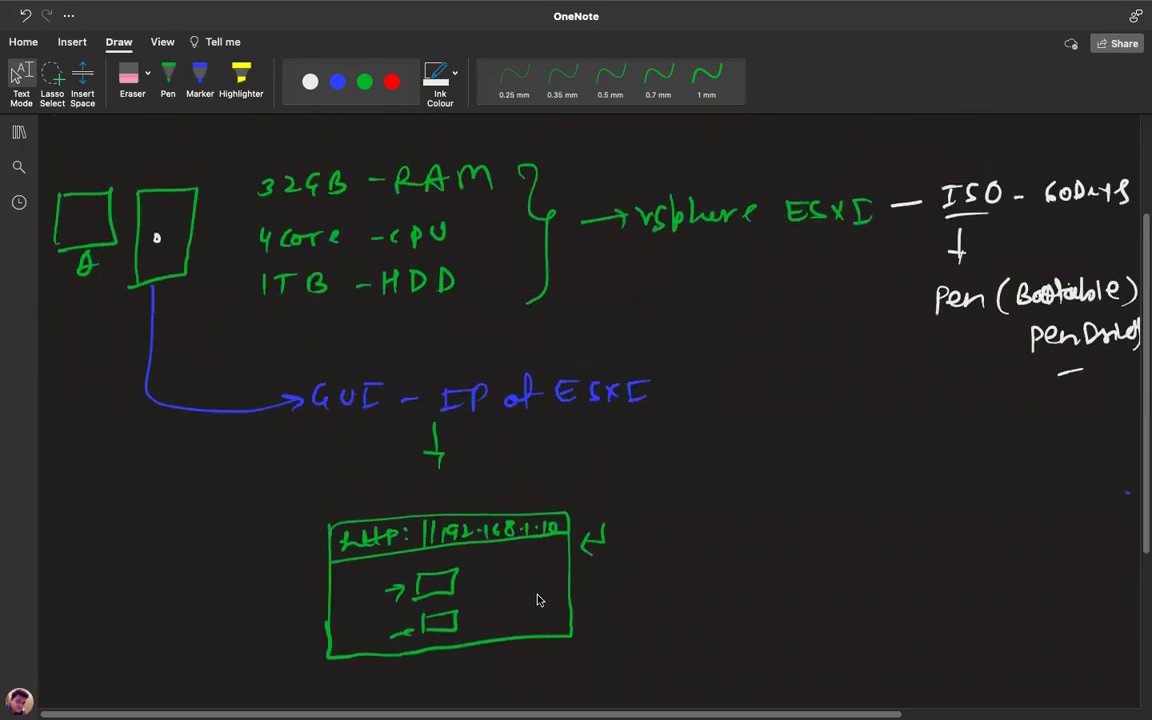
{"action": "scroll", "coordinate": [537, 600], "scroll_direction": "up", "scroll_amount": 1}
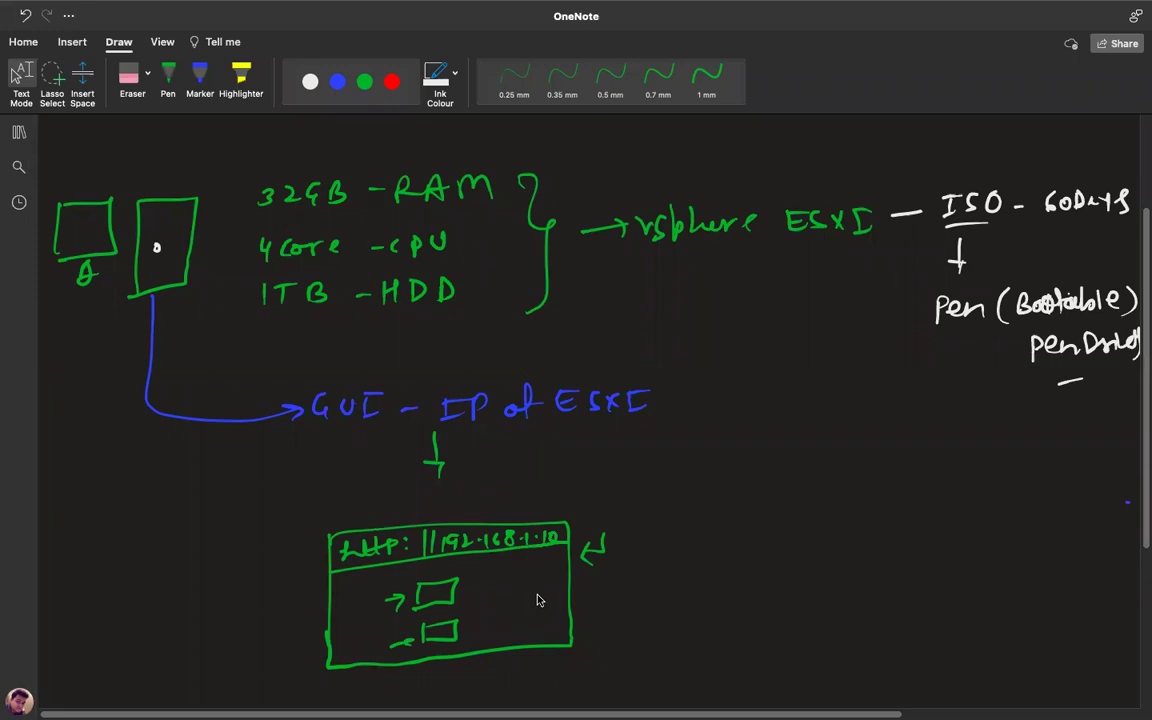
{"action": "scroll", "coordinate": [537, 600], "scroll_direction": "up", "scroll_amount": 5}
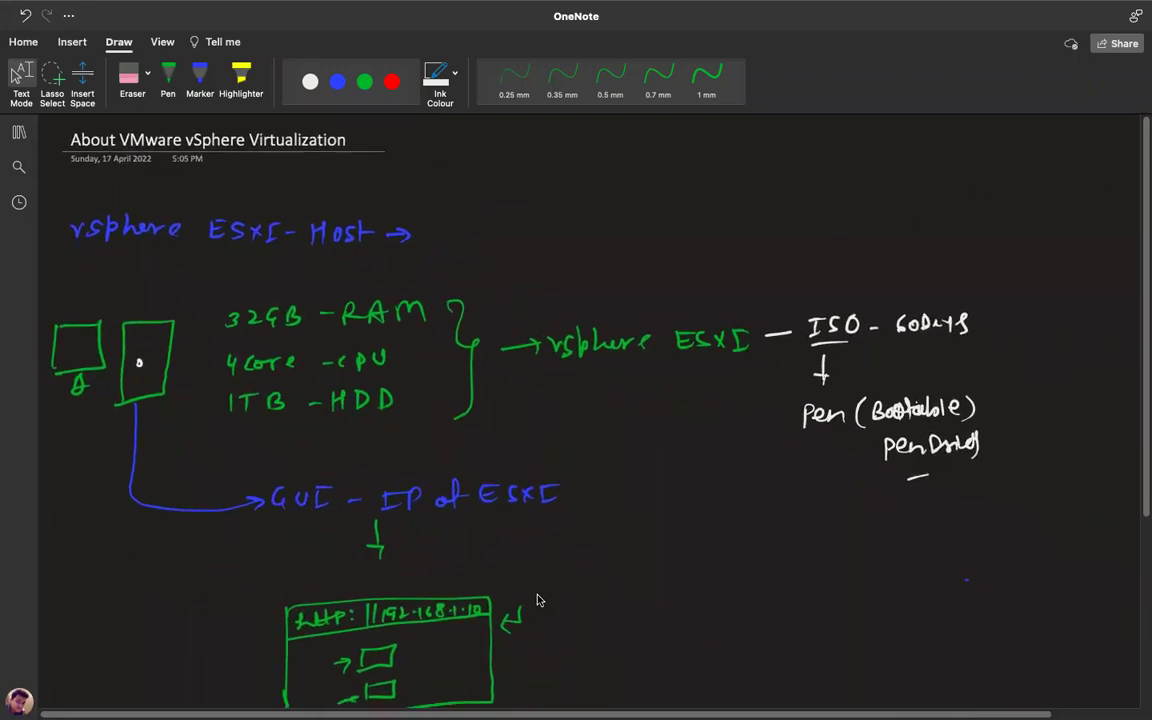
{"action": "scroll", "coordinate": [537, 600], "scroll_direction": "up", "scroll_amount": 1}
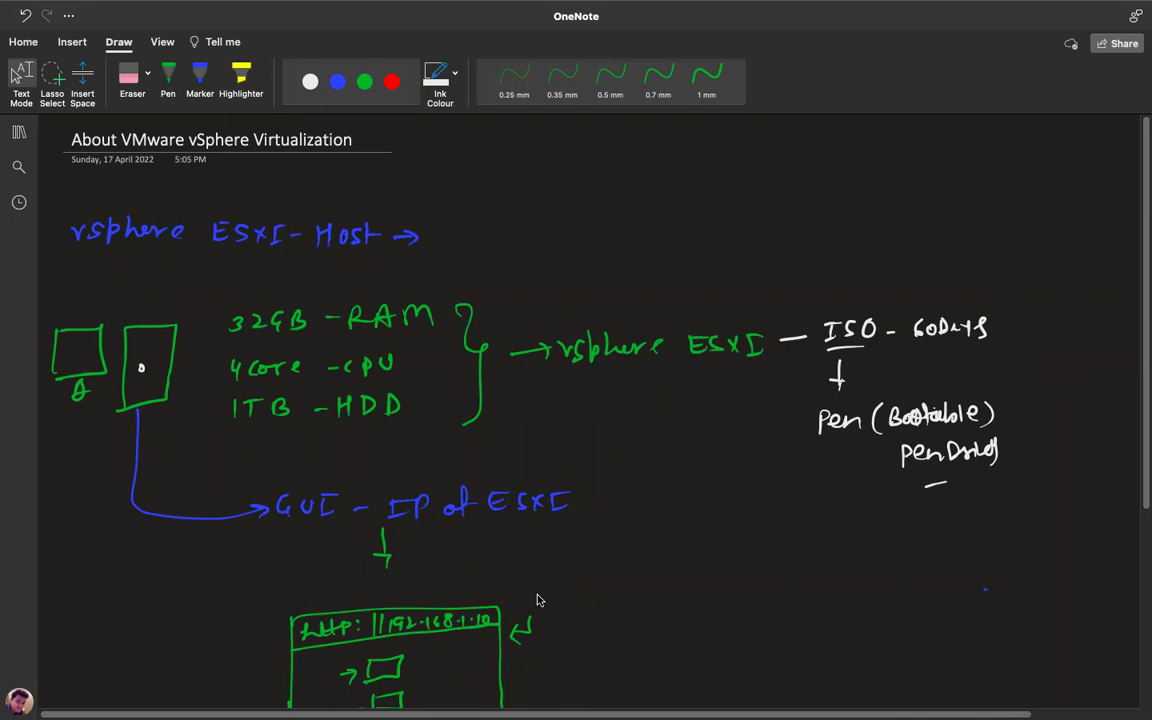
{"action": "key", "text": "ctrl+Left"}
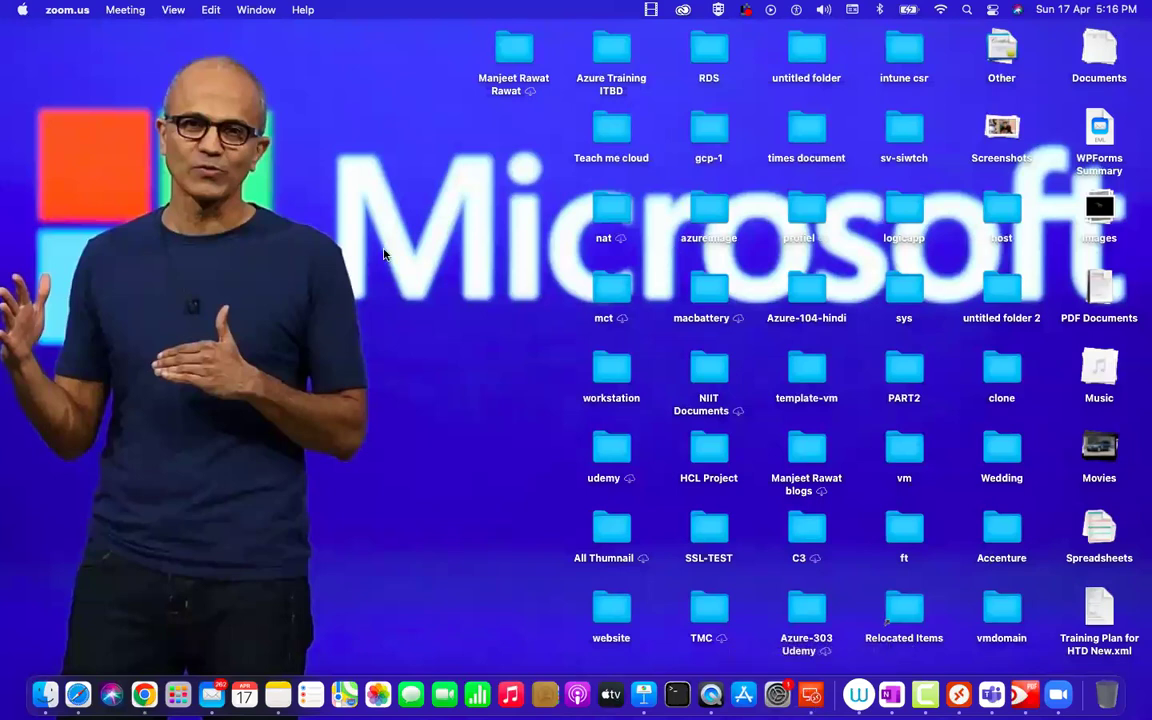
Connect to 192.168.1.7 in Remote Desktop, accept the certificate, and re-sort the desktop icons.
{"action": "left_click", "coordinate": [958, 694]}
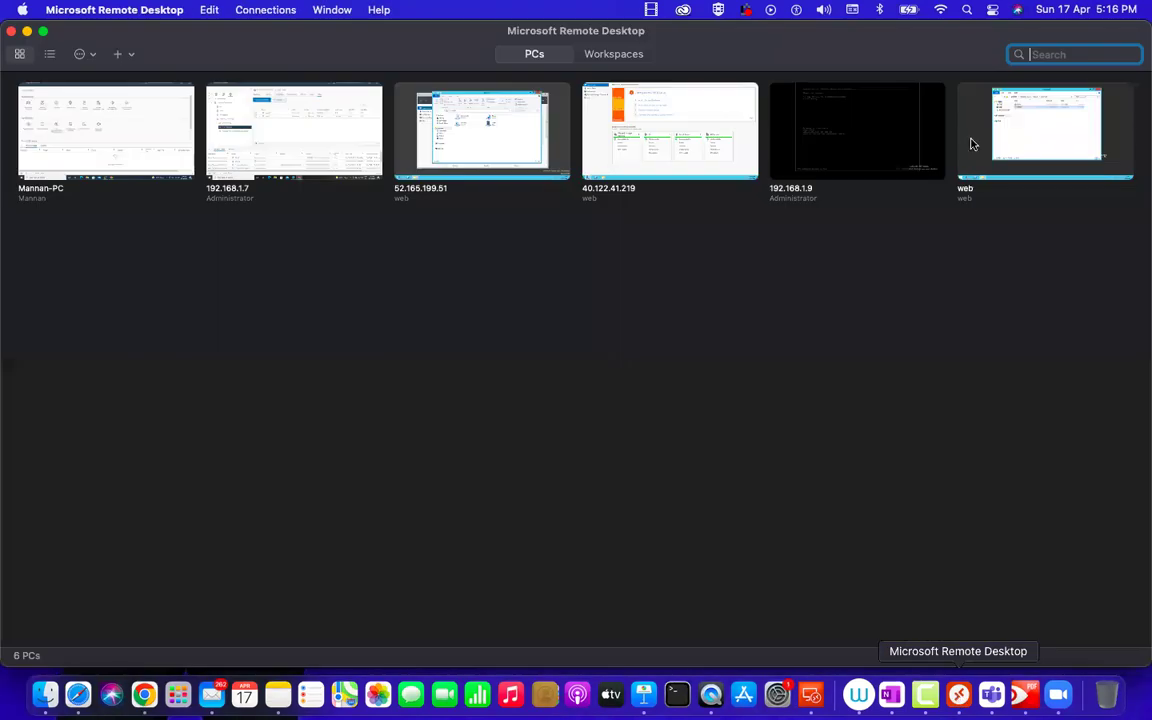
{"action": "double_click", "coordinate": [278, 123]}
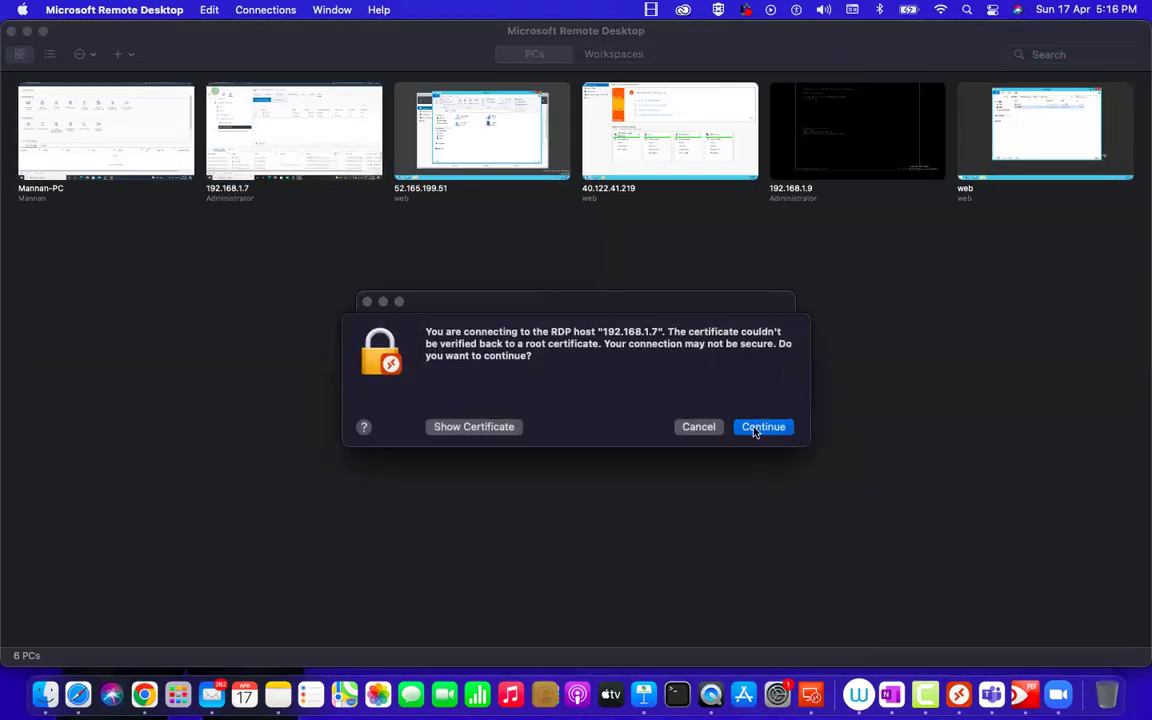
{"action": "left_click", "coordinate": [757, 427]}
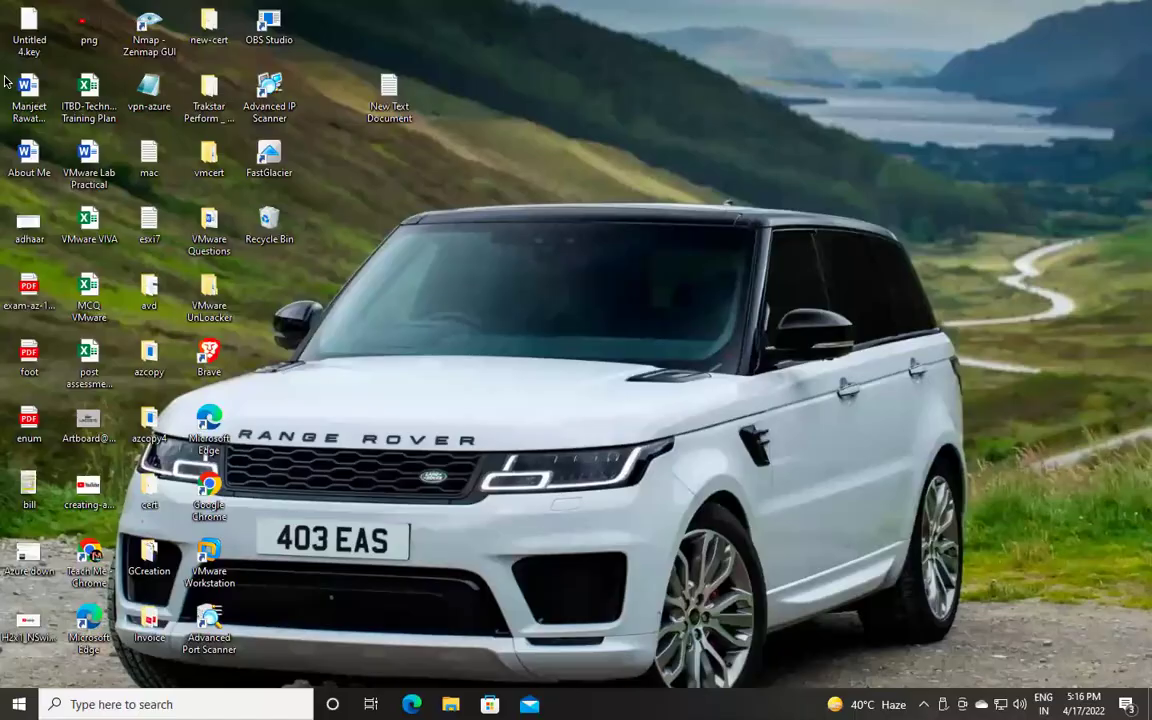
{"action": "right_click", "coordinate": [439, 184]}
{"action": "mouse_move", "coordinate": [512, 209]}
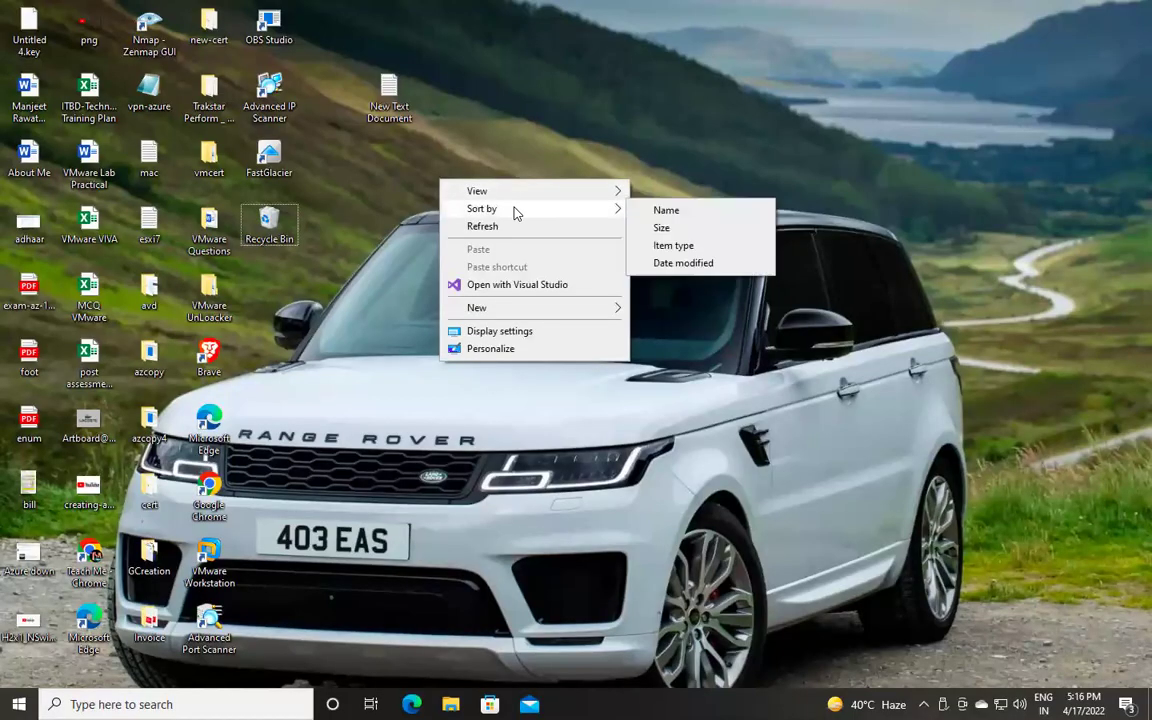
{"action": "left_click", "coordinate": [685, 236]}
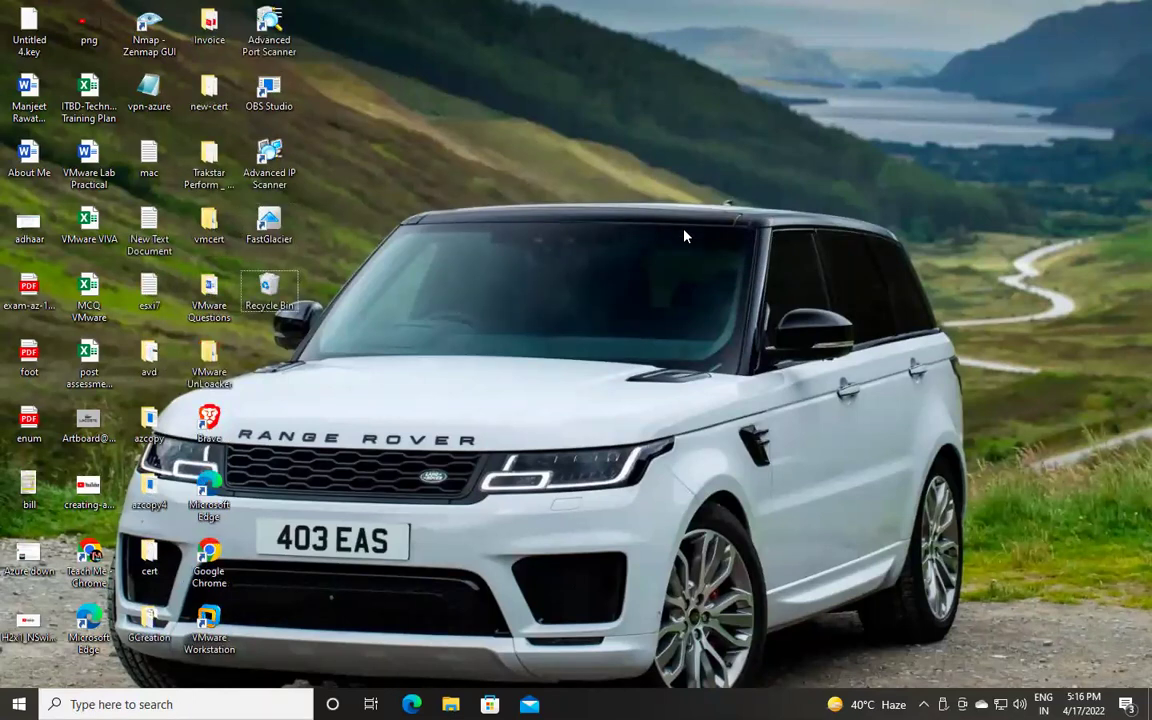
Leave the remote session, close the saved PCs list, and bring OneNote back.
{"action": "key", "text": "ctrl+Left"}
{"action": "left_click", "coordinate": [11, 32]}
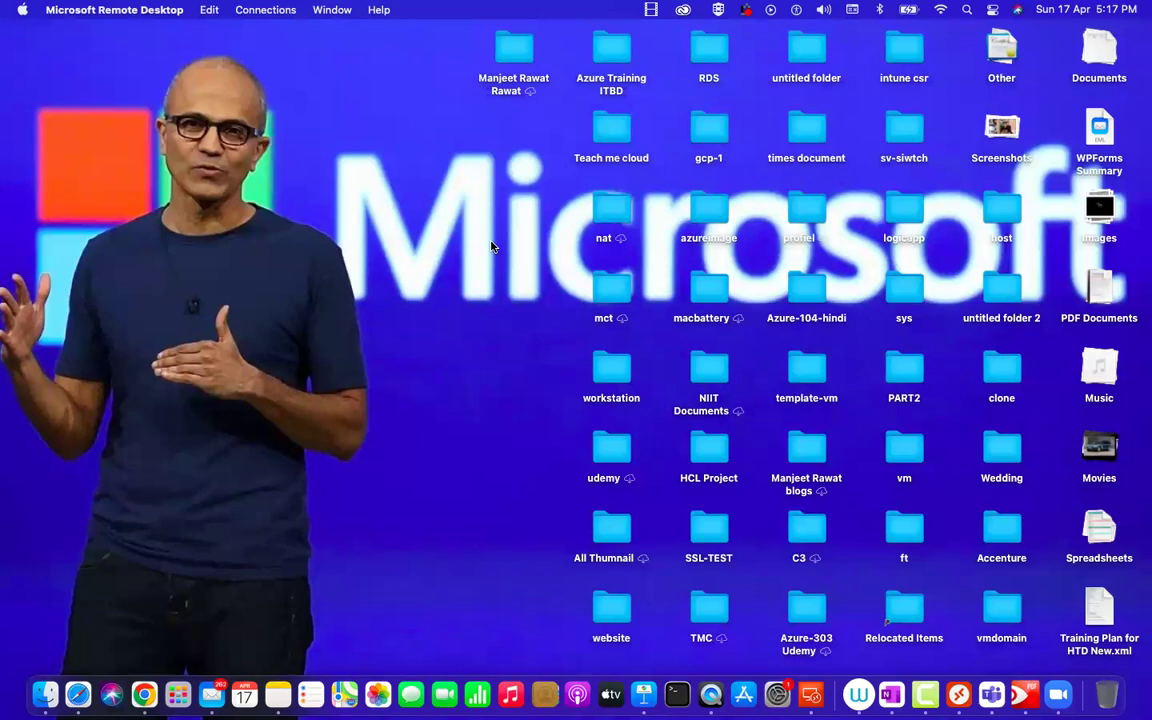
{"action": "key", "text": "ctrl+Right"}
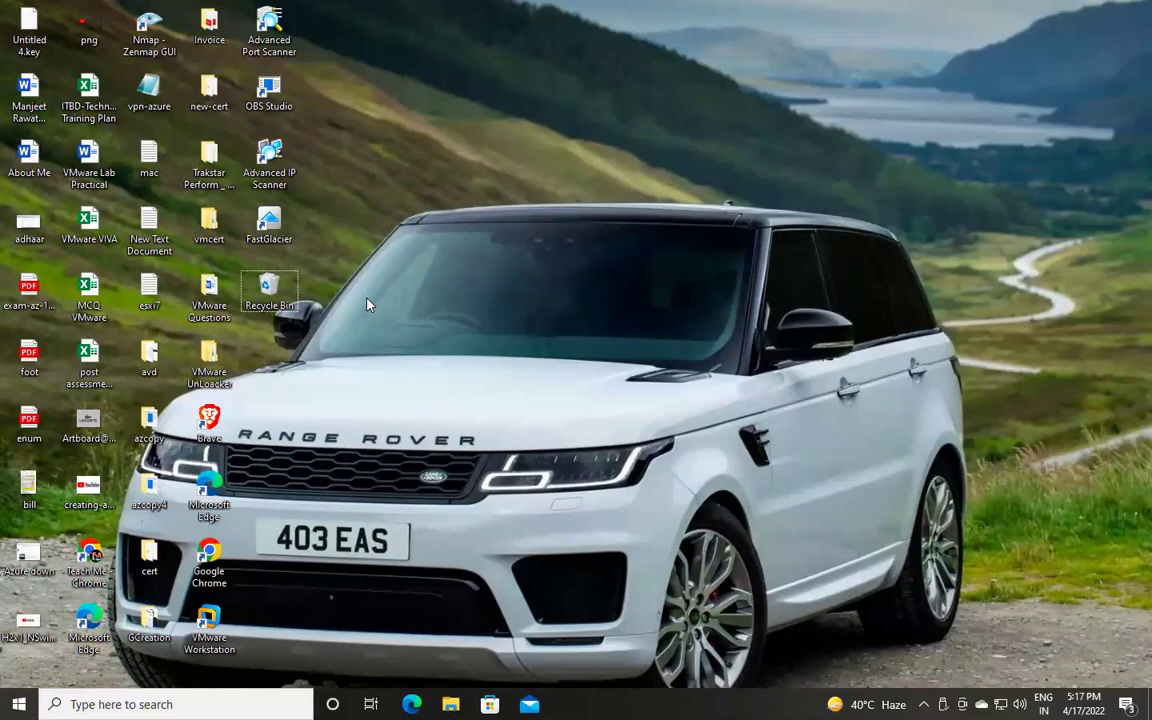
{"action": "key", "text": "ctrl+Left"}
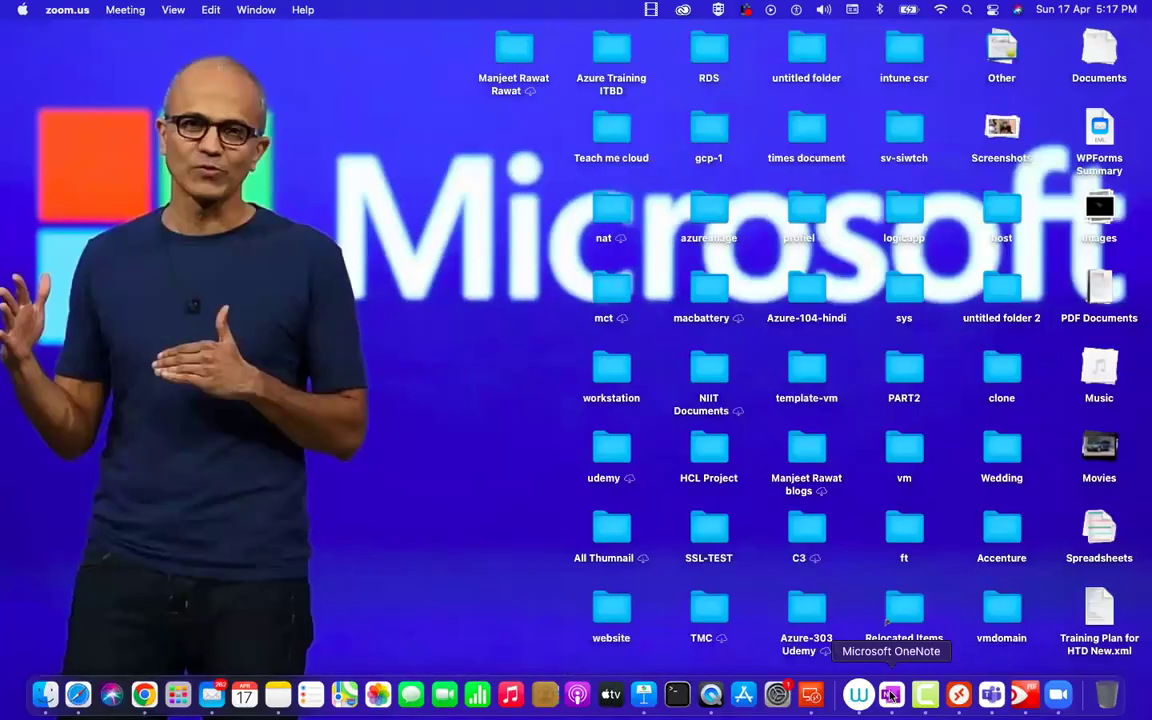
{"action": "left_click", "coordinate": [891, 694]}
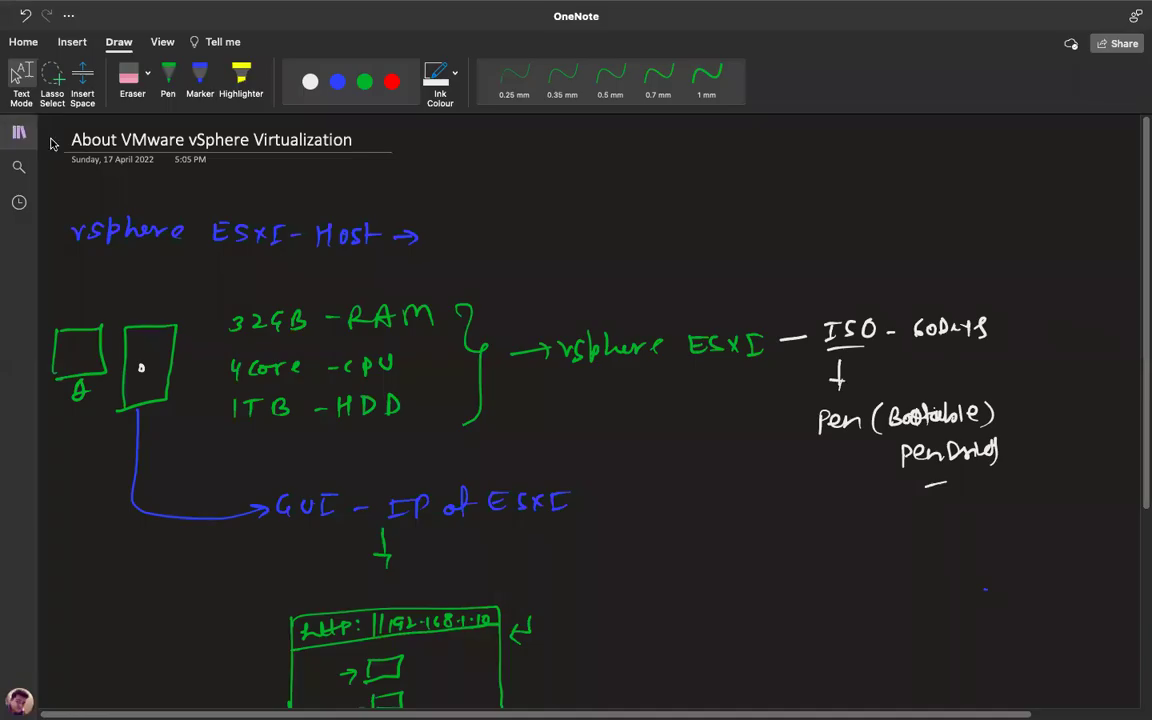
Rename the Untitled Page to 'To manage vSphere ESXI', correcting typos, and hide the navigation panes.
{"action": "left_click", "coordinate": [18, 131]}
{"action": "left_click", "coordinate": [330, 194]}
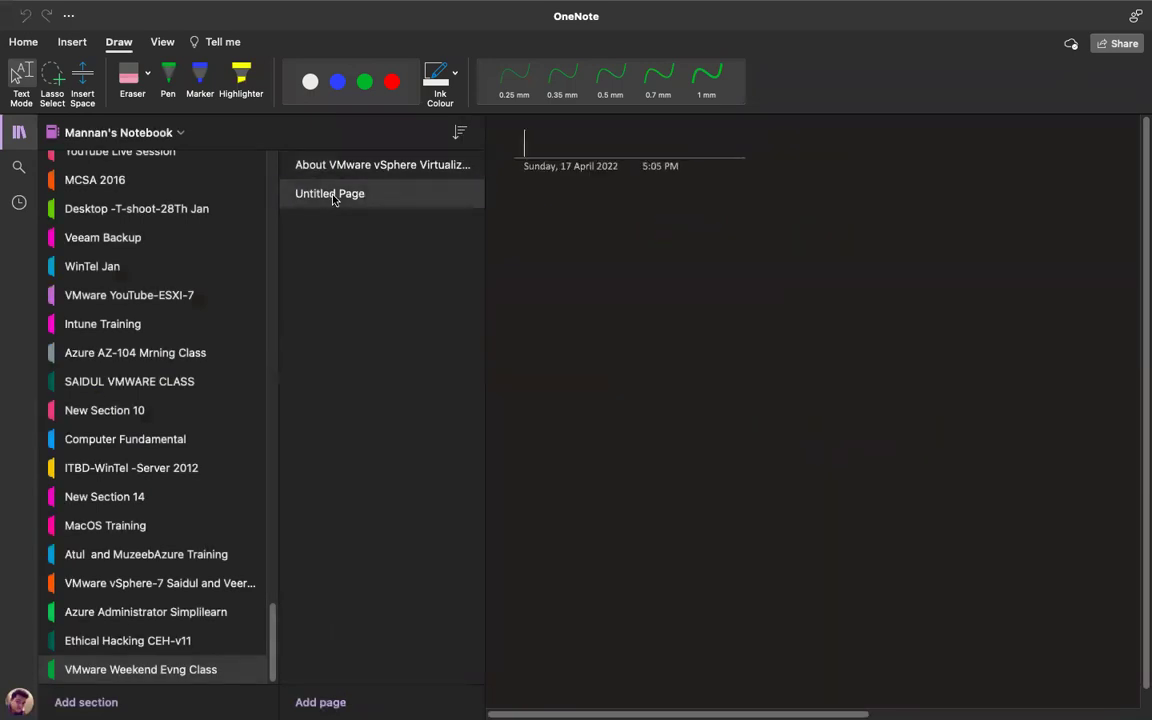
{"action": "right_click", "coordinate": [333, 198]}
{"action": "left_click", "coordinate": [360, 203]}
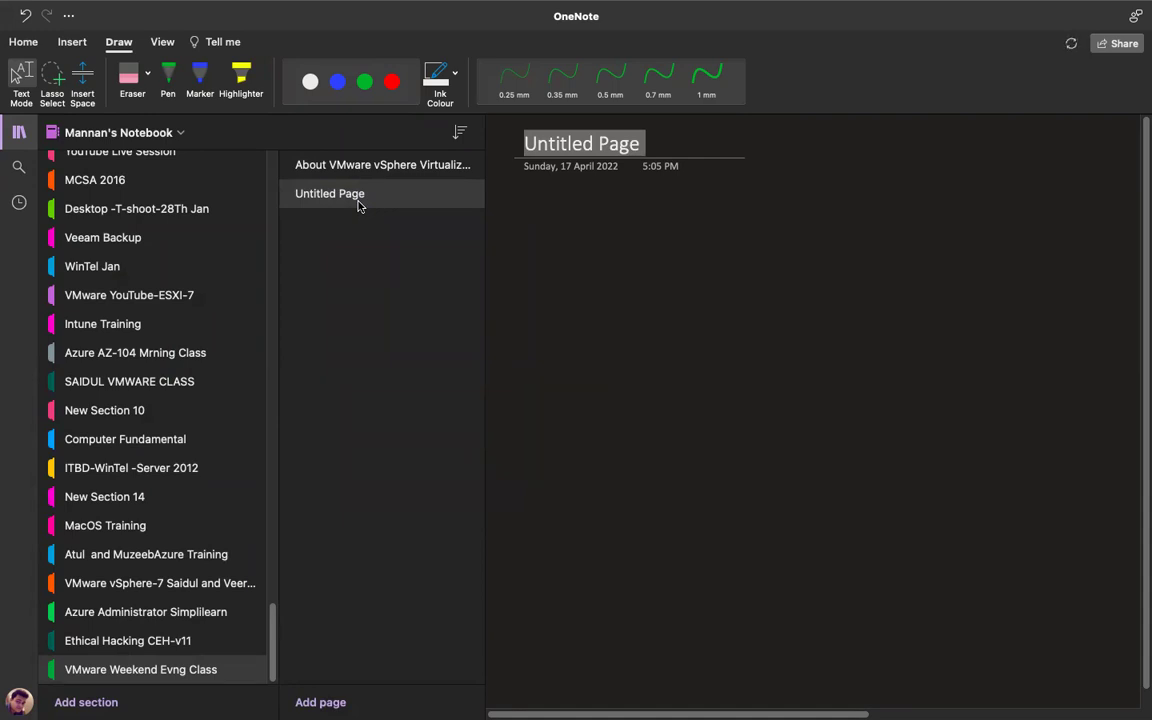
{"action": "type", "text": "To manage vSpsher"}
{"action": "type", "text": " EDSXI"}
{"action": "key", "text": "BackSpace"}
{"action": "key", "text": "BackSpace"}
{"action": "key", "text": "BackSpace"}
{"action": "key", "text": "BackSpace"}
{"action": "key", "text": "BackSpace"}
{"action": "key", "text": "BackSpace"}
{"action": "type", "text": "e ESXI"}
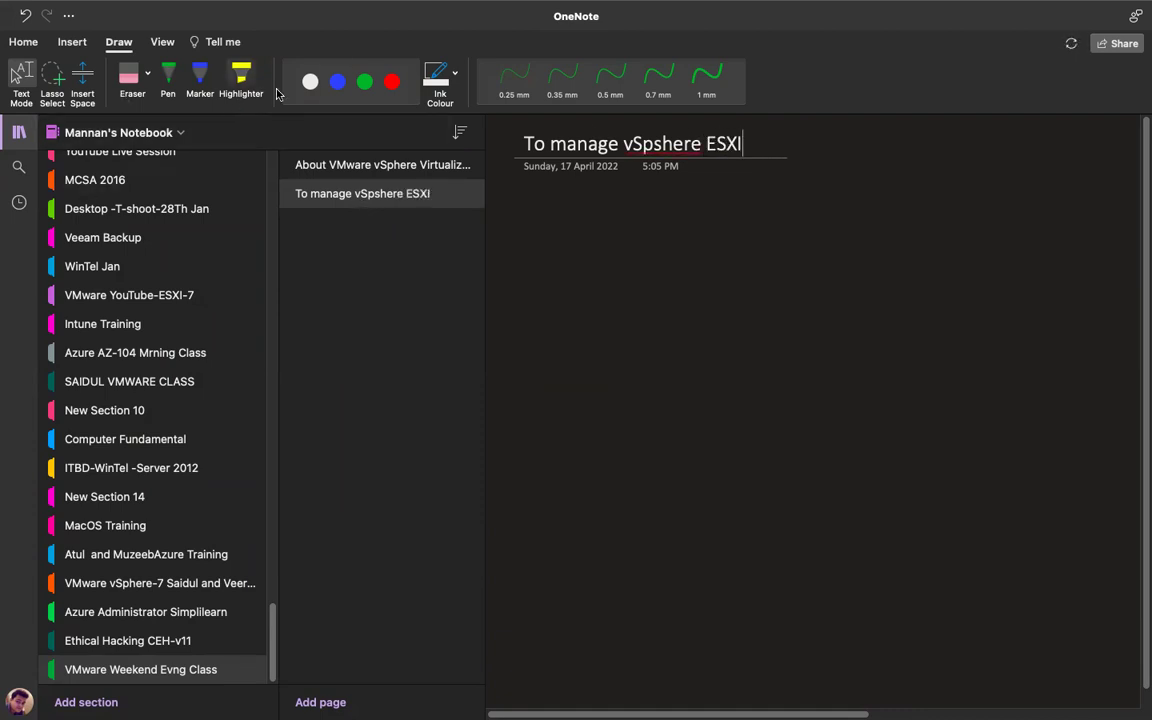
{"action": "left_click", "coordinate": [663, 143]}
{"action": "key", "text": "BackSpace"}
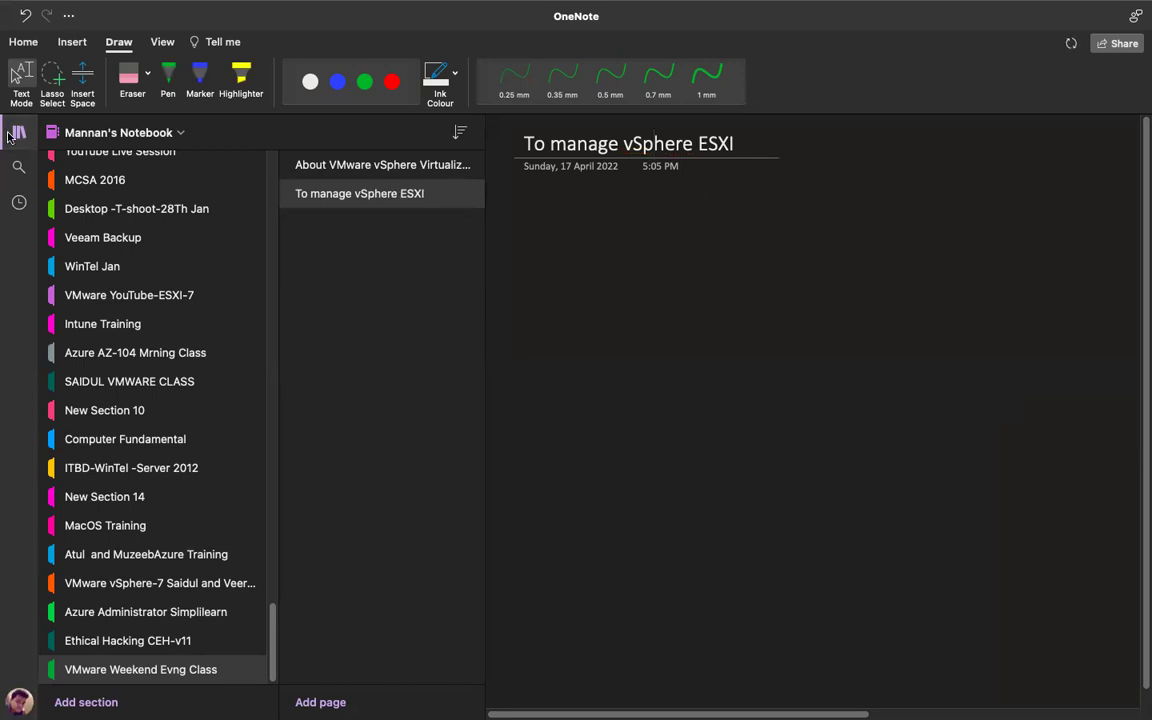
{"action": "left_click", "coordinate": [12, 134]}
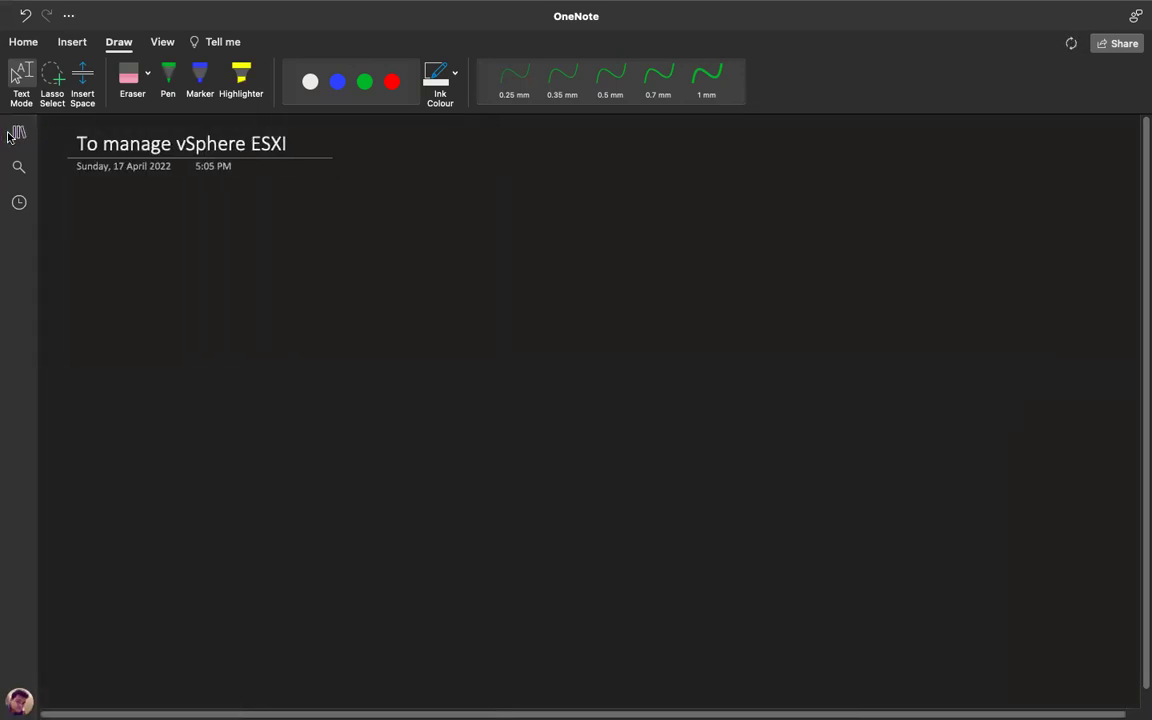
{"action": "left_click", "coordinate": [168, 80]}
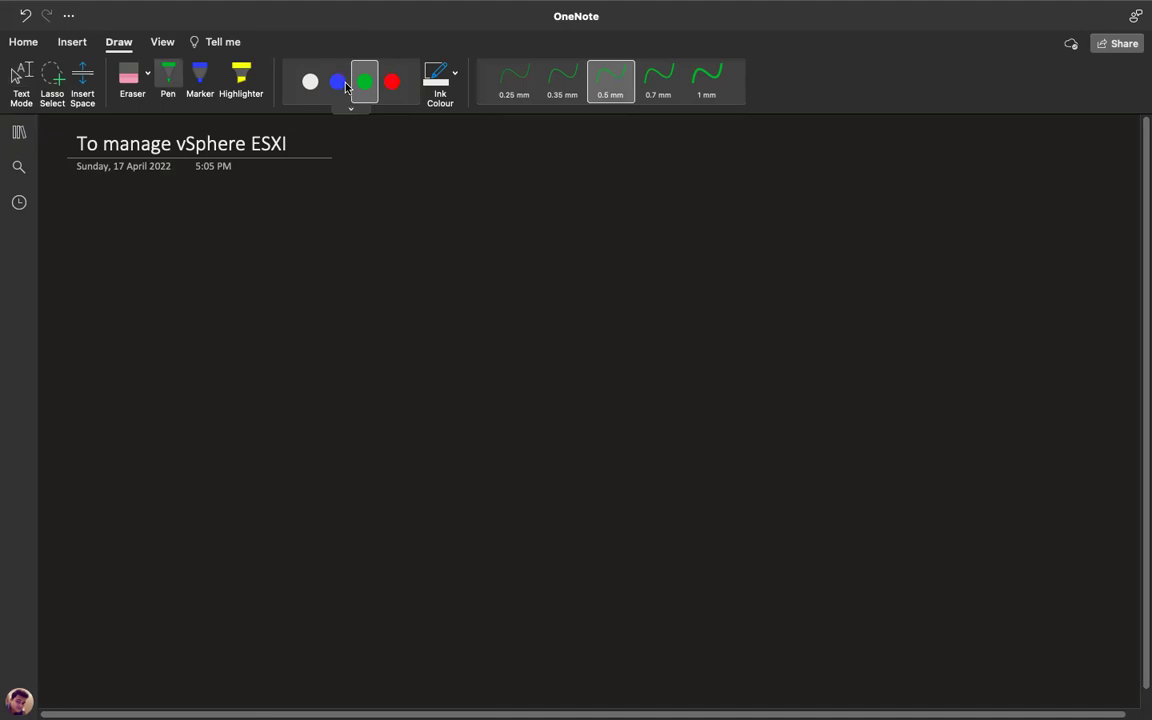
Handwrite '1- what is ESXI?' in green below the title.
{"action": "mouse_move", "coordinate": [82, 214]}
{"action": "left_mouse_down"}
{"action": "mouse_move", "coordinate": [76, 234]}
{"action": "mouse_move", "coordinate": [123, 222]}
{"action": "mouse_move", "coordinate": [147, 231]}
{"action": "mouse_move", "coordinate": [172, 214]}
{"action": "mouse_move", "coordinate": [227, 238]}
{"action": "left_mouse_up"}
{"action": "left_click_drag", "start_coordinate": [240, 226], "coordinate": [233, 238]}
{"action": "mouse_move", "coordinate": [296, 219]}
{"action": "left_mouse_down"}
{"action": "mouse_move", "coordinate": [295, 236]}
{"action": "mouse_move", "coordinate": [344, 235]}
{"action": "mouse_move", "coordinate": [365, 217]}
{"action": "left_mouse_up"}
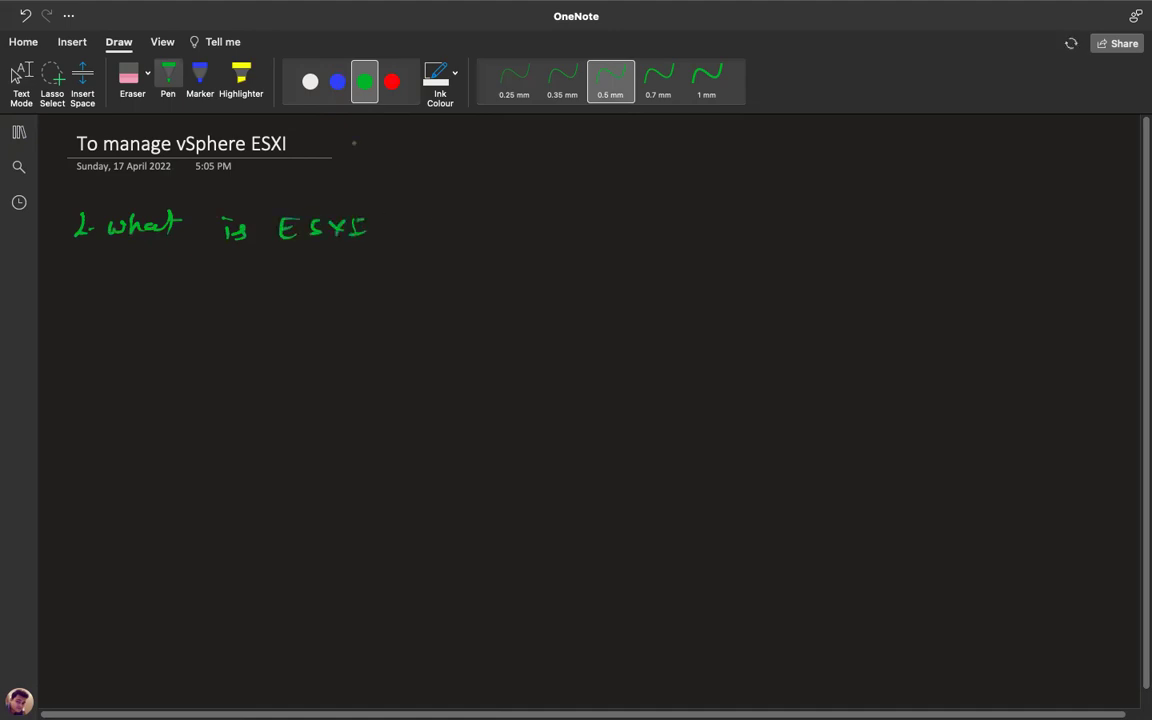
{"action": "left_click", "coordinate": [596, 82]}
{"action": "left_click", "coordinate": [610, 80]}
{"action": "left_click_drag", "start_coordinate": [389, 213], "coordinate": [396, 234]}
{"action": "left_click", "coordinate": [400, 243]}
Start the second item by handwriting '2- About' beneath it.
{"action": "mouse_move", "coordinate": [69, 271]}
{"action": "left_mouse_down"}
{"action": "mouse_move", "coordinate": [70, 289]}
{"action": "mouse_move", "coordinate": [84, 287]}
{"action": "left_mouse_up"}
{"action": "left_click_drag", "start_coordinate": [94, 283], "coordinate": [104, 282]}
{"action": "key", "text": "Escape"}
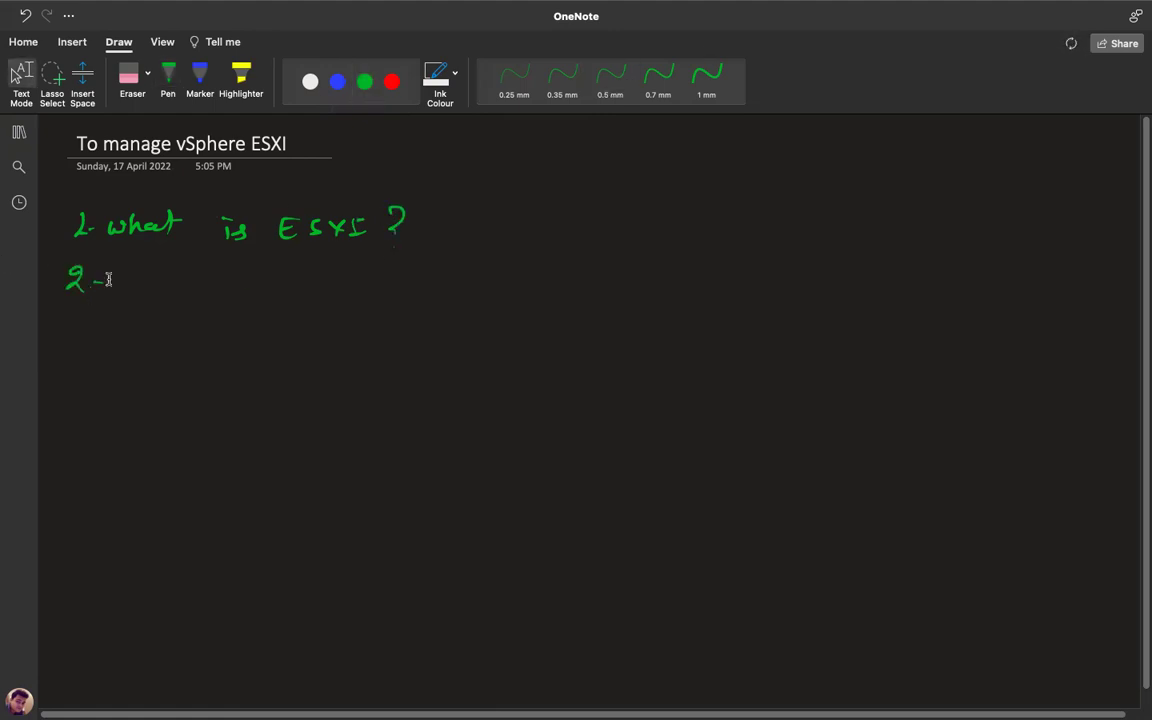
{"action": "key", "text": "Escape"}
{"action": "mouse_move", "coordinate": [127, 287]}
{"action": "left_mouse_down"}
{"action": "mouse_move", "coordinate": [230, 268]}
{"action": "mouse_move", "coordinate": [252, 292]}
{"action": "mouse_move", "coordinate": [417, 284]}
{"action": "left_mouse_up"}
Handwrite item '3- Installation of ESXI' in green ink.
{"action": "left_click_drag", "start_coordinate": [66, 322], "coordinate": [68, 342]}
{"action": "left_click_drag", "start_coordinate": [88, 335], "coordinate": [100, 335]}
{"action": "mouse_move", "coordinate": [136, 328]}
{"action": "left_mouse_down"}
{"action": "mouse_move", "coordinate": [128, 340]}
{"action": "mouse_move", "coordinate": [148, 342]}
{"action": "left_mouse_up"}
{"action": "left_click_drag", "start_coordinate": [152, 332], "coordinate": [190, 346]}
{"action": "left_click", "coordinate": [189, 342]}
{"action": "left_click_drag", "start_coordinate": [184, 334], "coordinate": [212, 345]}
{"action": "left_click_drag", "start_coordinate": [218, 322], "coordinate": [221, 345]}
{"action": "mouse_move", "coordinate": [230, 322]}
{"action": "left_mouse_down"}
{"action": "mouse_move", "coordinate": [234, 345]}
{"action": "mouse_move", "coordinate": [272, 346]}
{"action": "left_mouse_up"}
{"action": "left_click_drag", "start_coordinate": [271, 334], "coordinate": [295, 345]}
{"action": "mouse_move", "coordinate": [310, 334]}
{"action": "left_mouse_down"}
{"action": "mouse_move", "coordinate": [330, 345]}
{"action": "mouse_move", "coordinate": [406, 336]}
{"action": "left_mouse_up"}
{"action": "mouse_move", "coordinate": [440, 324]}
{"action": "left_mouse_down"}
{"action": "mouse_move", "coordinate": [432, 346]}
{"action": "mouse_move", "coordinate": [446, 333]}
{"action": "left_mouse_up"}
{"action": "mouse_move", "coordinate": [470, 325]}
{"action": "left_mouse_down"}
{"action": "mouse_move", "coordinate": [460, 345]}
{"action": "mouse_move", "coordinate": [516, 344]}
{"action": "left_mouse_up"}
{"action": "mouse_move", "coordinate": [510, 343]}
{"action": "left_mouse_down"}
{"action": "mouse_move", "coordinate": [528, 342]}
{"action": "mouse_move", "coordinate": [528, 326]}
{"action": "left_mouse_up"}
{"action": "left_click_drag", "start_coordinate": [77, 372], "coordinate": [86, 395]}
Handwrite item '4- Access ESXI using GUI.' on the next line.
{"action": "left_click_drag", "start_coordinate": [95, 385], "coordinate": [184, 384]}
{"action": "mouse_move", "coordinate": [200, 380]}
{"action": "left_mouse_down"}
{"action": "mouse_move", "coordinate": [199, 391]}
{"action": "mouse_move", "coordinate": [237, 390]}
{"action": "left_mouse_up"}
{"action": "left_click_drag", "start_coordinate": [256, 378], "coordinate": [243, 391]}
{"action": "mouse_move", "coordinate": [273, 378]}
{"action": "left_mouse_down"}
{"action": "mouse_move", "coordinate": [259, 391]}
{"action": "mouse_move", "coordinate": [310, 392]}
{"action": "mouse_move", "coordinate": [320, 374]}
{"action": "left_mouse_up"}
{"action": "left_click_drag", "start_coordinate": [308, 383], "coordinate": [361, 391]}
{"action": "mouse_move", "coordinate": [361, 375]}
{"action": "left_mouse_down"}
{"action": "mouse_move", "coordinate": [348, 391]}
{"action": "mouse_move", "coordinate": [377, 391]}
{"action": "left_mouse_up"}
{"action": "left_click", "coordinate": [437, 381]}
{"action": "mouse_move", "coordinate": [372, 391]}
{"action": "left_mouse_down"}
{"action": "mouse_move", "coordinate": [446, 377]}
{"action": "mouse_move", "coordinate": [450, 392]}
{"action": "left_mouse_up"}
{"action": "mouse_move", "coordinate": [463, 377]}
{"action": "left_mouse_down"}
{"action": "mouse_move", "coordinate": [463, 392]}
{"action": "mouse_move", "coordinate": [540, 412]}
{"action": "left_mouse_up"}
{"action": "mouse_move", "coordinate": [611, 378]}
{"action": "left_mouse_down"}
{"action": "mouse_move", "coordinate": [606, 400]}
{"action": "mouse_move", "coordinate": [672, 379]}
{"action": "left_mouse_up"}
{"action": "left_click_drag", "start_coordinate": [664, 380], "coordinate": [664, 400]}
{"action": "left_click_drag", "start_coordinate": [656, 400], "coordinate": [672, 400]}
{"action": "left_click", "coordinate": [694, 394]}
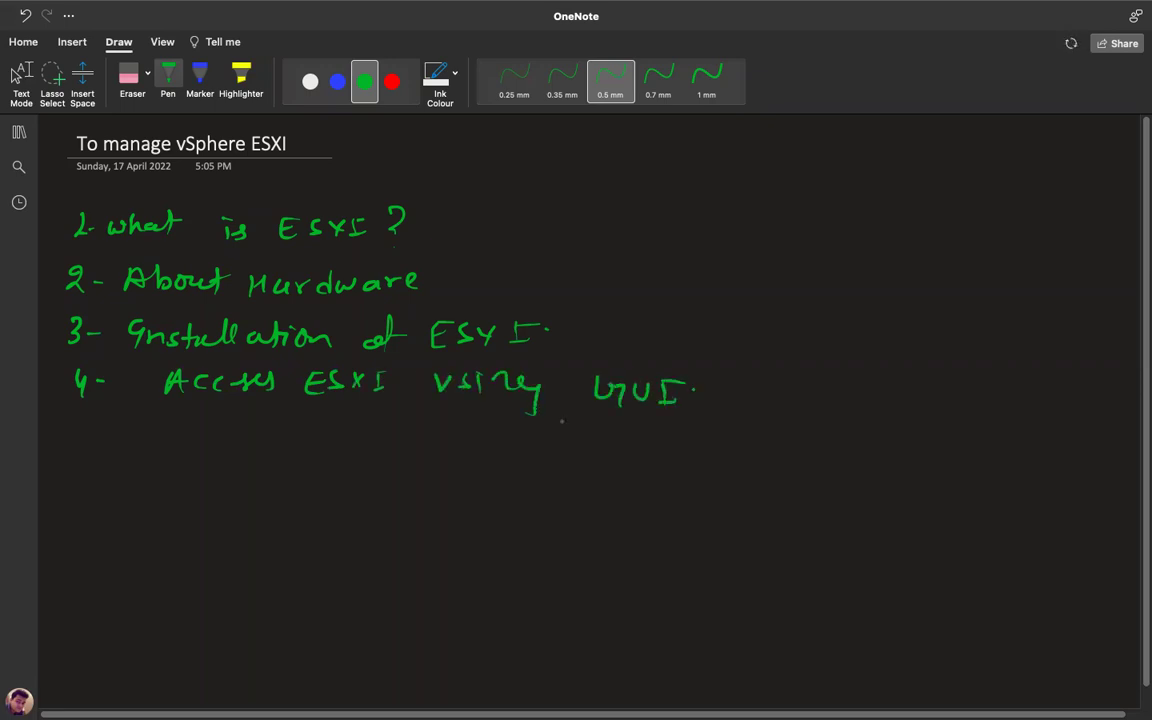
Handwrite item '5- Manage DCUI Panel.' on the fifth line.
{"action": "left_click_drag", "start_coordinate": [74, 423], "coordinate": [70, 441]}
{"action": "mouse_move", "coordinate": [77, 421]}
{"action": "left_mouse_down"}
{"action": "mouse_move", "coordinate": [218, 433]}
{"action": "mouse_move", "coordinate": [222, 460]}
{"action": "left_mouse_up"}
{"action": "left_click_drag", "start_coordinate": [244, 432], "coordinate": [353, 450]}
{"action": "mouse_move", "coordinate": [383, 429]}
{"action": "left_mouse_down"}
{"action": "mouse_move", "coordinate": [387, 450]}
{"action": "mouse_move", "coordinate": [398, 430]}
{"action": "left_mouse_up"}
{"action": "mouse_move", "coordinate": [420, 428]}
{"action": "left_mouse_down"}
{"action": "mouse_move", "coordinate": [420, 446]}
{"action": "mouse_move", "coordinate": [433, 426]}
{"action": "left_mouse_up"}
{"action": "mouse_move", "coordinate": [414, 452]}
{"action": "left_mouse_down"}
{"action": "mouse_move", "coordinate": [501, 462]}
{"action": "mouse_move", "coordinate": [502, 452]}
{"action": "left_mouse_up"}
{"action": "left_click_drag", "start_coordinate": [530, 448], "coordinate": [605, 462]}
{"action": "left_click", "coordinate": [596, 455]}
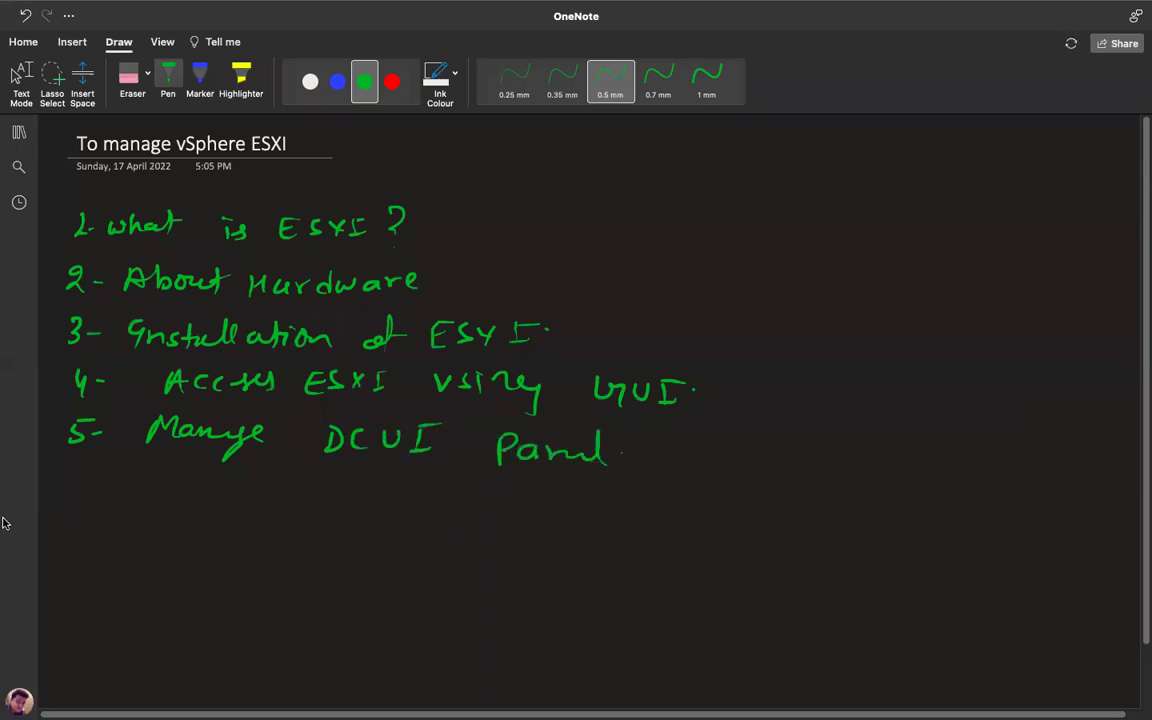
Handwrite '6. How to Access ESXI' to start the sixth item.
{"action": "left_click_drag", "start_coordinate": [72, 478], "coordinate": [62, 493]}
{"action": "left_click", "coordinate": [93, 492]}
{"action": "mouse_move", "coordinate": [146, 486]}
{"action": "left_mouse_down"}
{"action": "mouse_move", "coordinate": [148, 506]}
{"action": "mouse_move", "coordinate": [162, 488]}
{"action": "left_mouse_up"}
{"action": "left_click_drag", "start_coordinate": [170, 492], "coordinate": [259, 506]}
{"action": "mouse_move", "coordinate": [250, 493]}
{"action": "left_mouse_down"}
{"action": "mouse_move", "coordinate": [274, 487]}
{"action": "mouse_move", "coordinate": [270, 500]}
{"action": "left_mouse_up"}
{"action": "mouse_move", "coordinate": [331, 508]}
{"action": "left_mouse_down"}
{"action": "mouse_move", "coordinate": [345, 486]}
{"action": "mouse_move", "coordinate": [352, 508]}
{"action": "left_mouse_up"}
{"action": "left_click_drag", "start_coordinate": [333, 500], "coordinate": [372, 505]}
{"action": "mouse_move", "coordinate": [397, 490]}
{"action": "left_mouse_down"}
{"action": "mouse_move", "coordinate": [390, 505]}
{"action": "mouse_move", "coordinate": [452, 500]}
{"action": "mouse_move", "coordinate": [505, 514]}
{"action": "left_mouse_up"}
{"action": "left_click", "coordinate": [465, 496]}
{"action": "mouse_move", "coordinate": [505, 493]}
{"action": "left_mouse_down"}
{"action": "mouse_move", "coordinate": [521, 492]}
{"action": "mouse_move", "coordinate": [535, 512]}
{"action": "mouse_move", "coordinate": [582, 512]}
{"action": "left_mouse_up"}
{"action": "mouse_move", "coordinate": [582, 494]}
{"action": "left_mouse_down"}
{"action": "mouse_move", "coordinate": [566, 512]}
{"action": "mouse_move", "coordinate": [640, 506]}
{"action": "left_mouse_up"}
Complete line 6 with '-Host using Putty Term'.
{"action": "mouse_move", "coordinate": [656, 490]}
{"action": "left_mouse_down"}
{"action": "mouse_move", "coordinate": [655, 515]}
{"action": "mouse_move", "coordinate": [672, 500]}
{"action": "left_mouse_up"}
{"action": "mouse_move", "coordinate": [672, 490]}
{"action": "left_mouse_down"}
{"action": "mouse_move", "coordinate": [673, 514]}
{"action": "mouse_move", "coordinate": [686, 512]}
{"action": "left_mouse_up"}
{"action": "mouse_move", "coordinate": [712, 498]}
{"action": "left_mouse_down"}
{"action": "mouse_move", "coordinate": [702, 514]}
{"action": "mouse_move", "coordinate": [725, 514]}
{"action": "left_mouse_up"}
{"action": "left_click_drag", "start_coordinate": [718, 498], "coordinate": [818, 508]}
{"action": "left_click_drag", "start_coordinate": [826, 496], "coordinate": [860, 506]}
{"action": "mouse_move", "coordinate": [877, 490]}
{"action": "left_mouse_down"}
{"action": "mouse_move", "coordinate": [864, 530]}
{"action": "mouse_move", "coordinate": [904, 508]}
{"action": "left_mouse_up"}
{"action": "mouse_move", "coordinate": [921, 490]}
{"action": "left_mouse_down"}
{"action": "mouse_move", "coordinate": [921, 518]}
{"action": "mouse_move", "coordinate": [922, 503]}
{"action": "left_mouse_up"}
{"action": "left_click_drag", "start_coordinate": [940, 492], "coordinate": [963, 508]}
{"action": "mouse_move", "coordinate": [980, 484]}
{"action": "left_mouse_down"}
{"action": "mouse_move", "coordinate": [981, 508]}
{"action": "mouse_move", "coordinate": [995, 492]}
{"action": "mouse_move", "coordinate": [1006, 516]}
{"action": "mouse_move", "coordinate": [1056, 488]}
{"action": "left_mouse_up"}
{"action": "mouse_move", "coordinate": [1043, 490]}
{"action": "left_mouse_down"}
{"action": "mouse_move", "coordinate": [1044, 509]}
{"action": "mouse_move", "coordinate": [1075, 506]}
{"action": "left_mouse_up"}
{"action": "left_click_drag", "start_coordinate": [1078, 496], "coordinate": [1115, 506]}
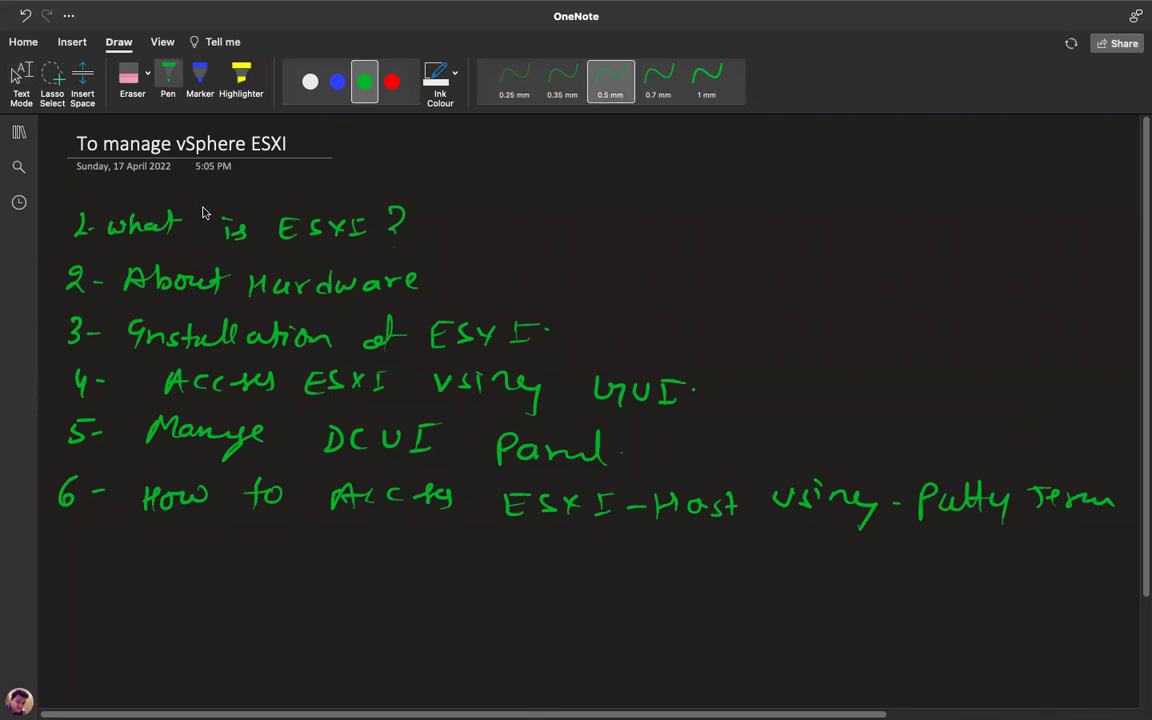
Draw a rectangle right of the list, label it 'ESXI-setup' and underline it twice.
{"action": "key", "text": "Escape"}
{"action": "mouse_move", "coordinate": [797, 183]}
{"action": "left_mouse_down"}
{"action": "mouse_move", "coordinate": [790, 272]}
{"action": "mouse_move", "coordinate": [866, 182]}
{"action": "mouse_move", "coordinate": [840, 266]}
{"action": "mouse_move", "coordinate": [791, 268]}
{"action": "mouse_move", "coordinate": [815, 311]}
{"action": "left_mouse_up"}
{"action": "mouse_move", "coordinate": [833, 293]}
{"action": "left_mouse_down"}
{"action": "mouse_move", "coordinate": [848, 311]}
{"action": "mouse_move", "coordinate": [833, 311]}
{"action": "left_mouse_up"}
{"action": "mouse_move", "coordinate": [866, 292]}
{"action": "left_mouse_down"}
{"action": "mouse_move", "coordinate": [866, 312]}
{"action": "mouse_move", "coordinate": [915, 302]}
{"action": "left_mouse_up"}
{"action": "mouse_move", "coordinate": [922, 290]}
{"action": "left_mouse_down"}
{"action": "mouse_move", "coordinate": [925, 311]}
{"action": "mouse_move", "coordinate": [962, 300]}
{"action": "left_mouse_up"}
{"action": "mouse_move", "coordinate": [968, 295]}
{"action": "left_mouse_down"}
{"action": "mouse_move", "coordinate": [990, 312]}
{"action": "mouse_move", "coordinate": [1004, 296]}
{"action": "left_mouse_up"}
{"action": "left_click_drag", "start_coordinate": [842, 332], "coordinate": [908, 325]}
{"action": "left_click_drag", "start_coordinate": [848, 348], "coordinate": [905, 342]}
{"action": "left_click", "coordinate": [20, 76]}
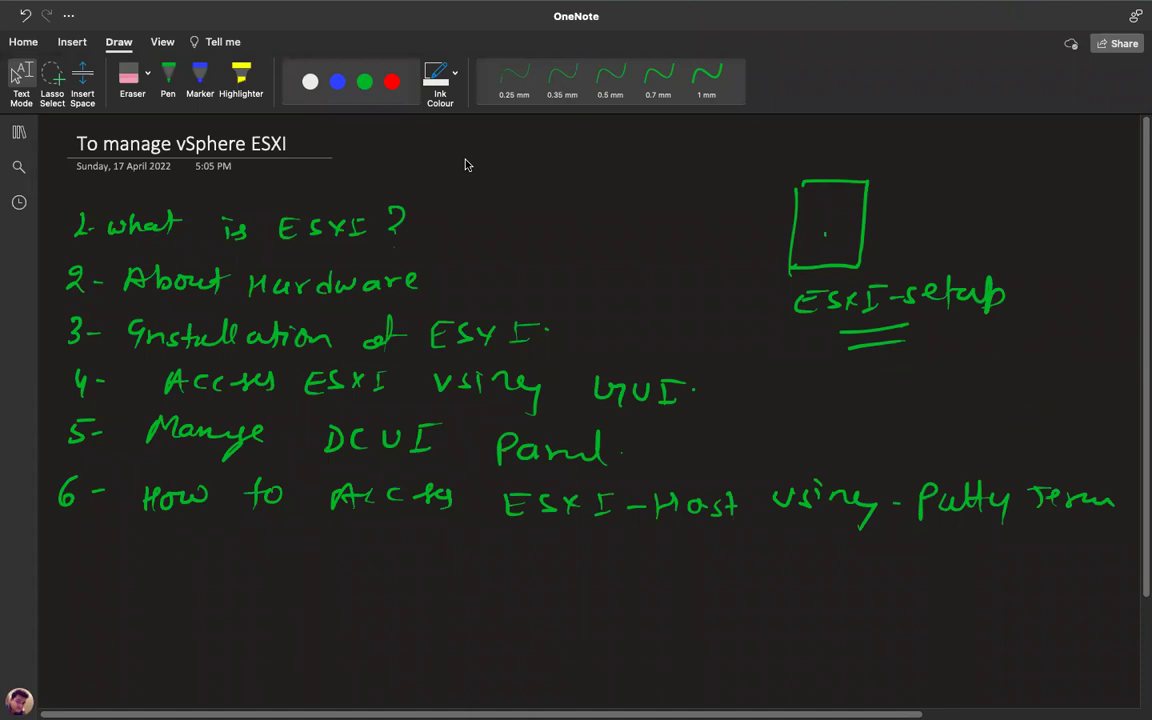
{"action": "mouse_move", "coordinate": [475, 33]}
{"action": "mouse_move", "coordinate": [455, 4]}
{"action": "mouse_move", "coordinate": [490, 9]}
{"action": "mouse_move", "coordinate": [303, 8]}
{"action": "mouse_move", "coordinate": [145, 5]}
{"action": "scroll", "coordinate": [489, 347], "scroll_direction": "down", "scroll_amount": 3}
{"action": "scroll", "coordinate": [489, 347], "scroll_direction": "up", "scroll_amount": 3}
Launch VMware Workstation from its Windows desktop shortcut and maximize the window.
{"action": "key", "text": "ctrl+Right"}
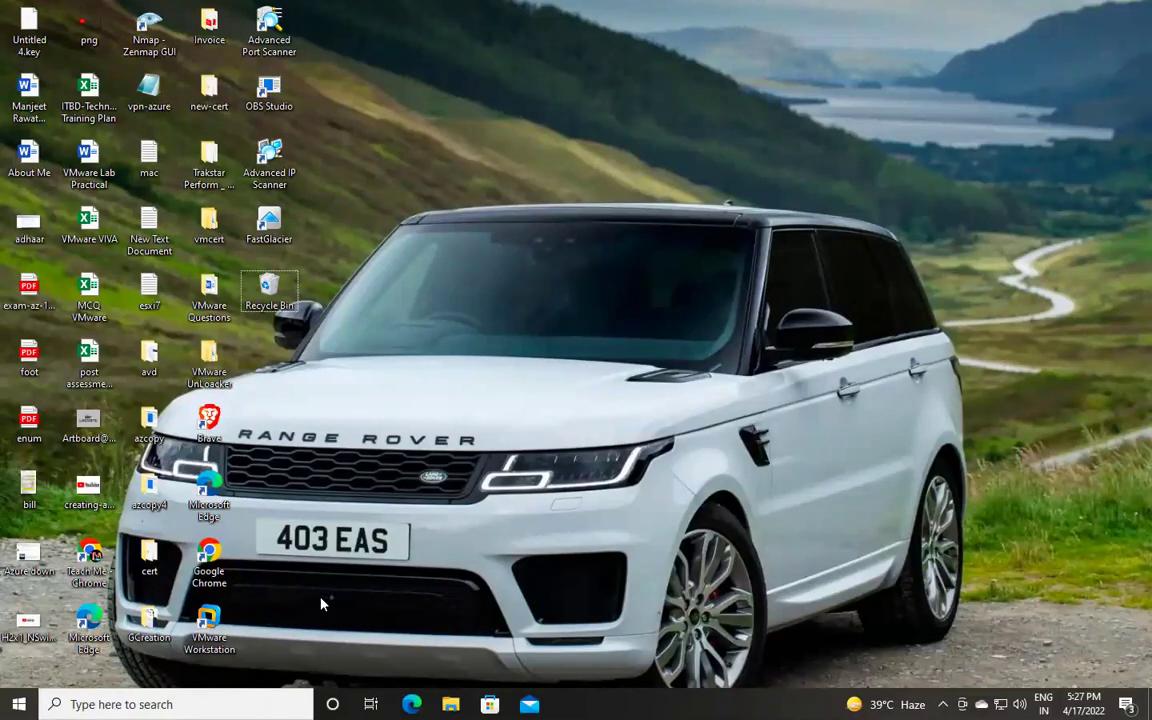
{"action": "right_click", "coordinate": [205, 627]}
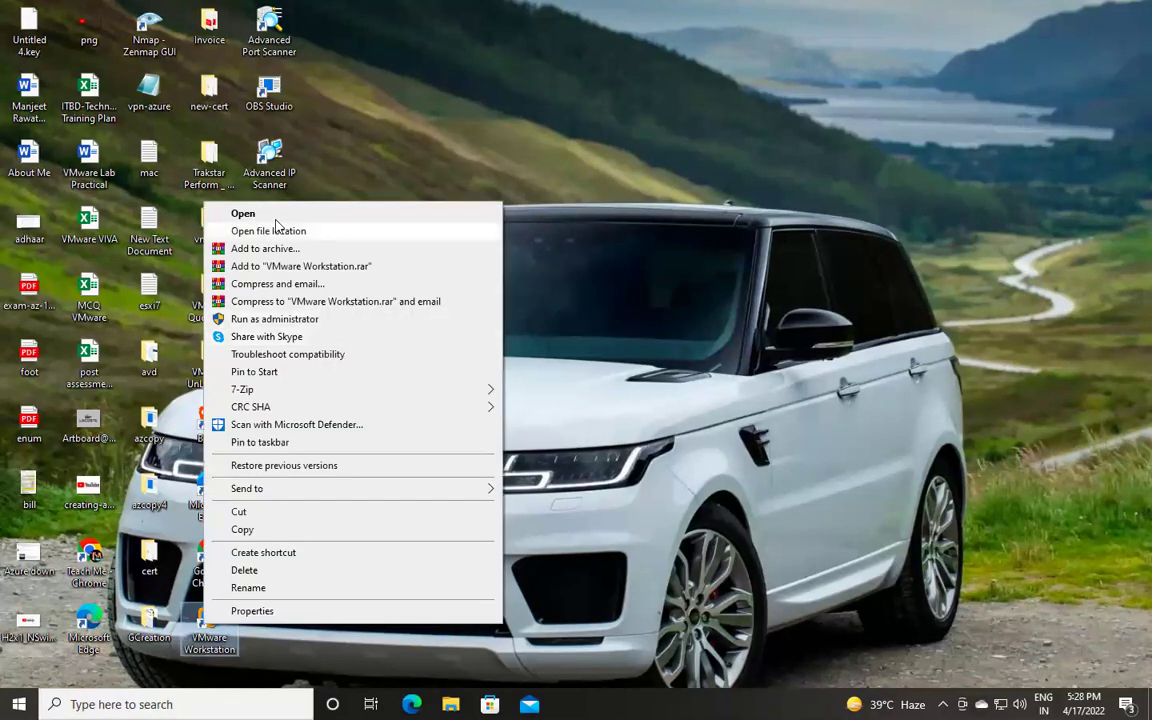
{"action": "left_click", "coordinate": [260, 212]}
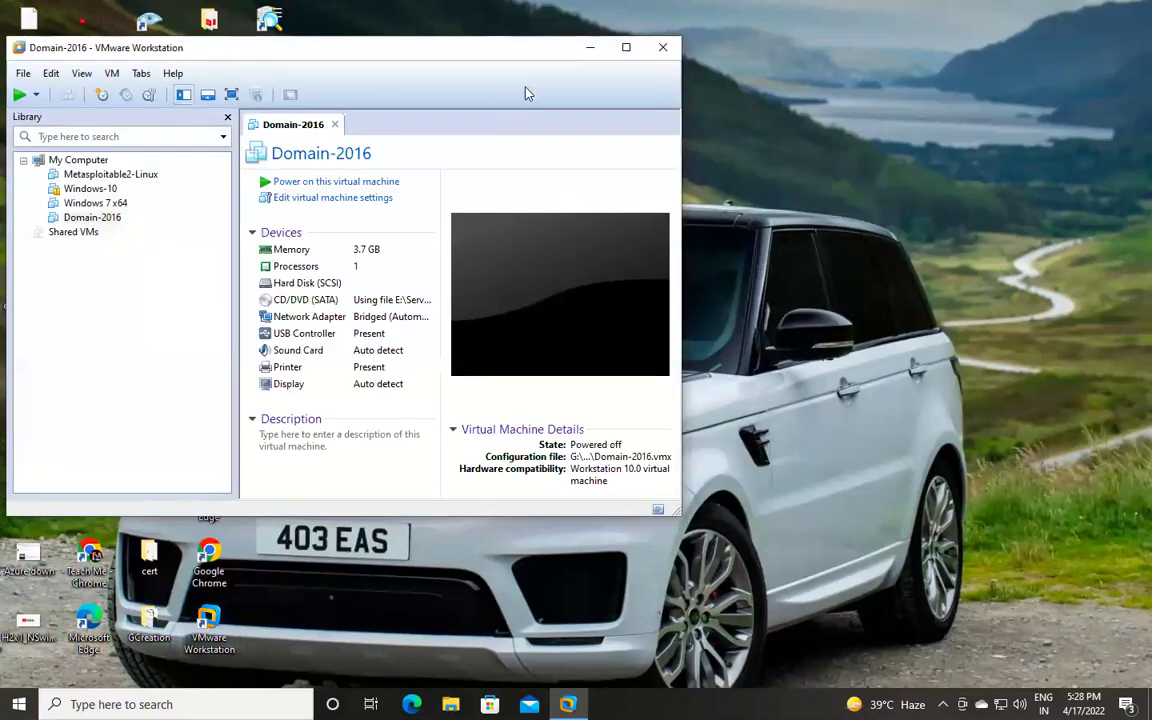
{"action": "double_click", "coordinate": [87, 53]}
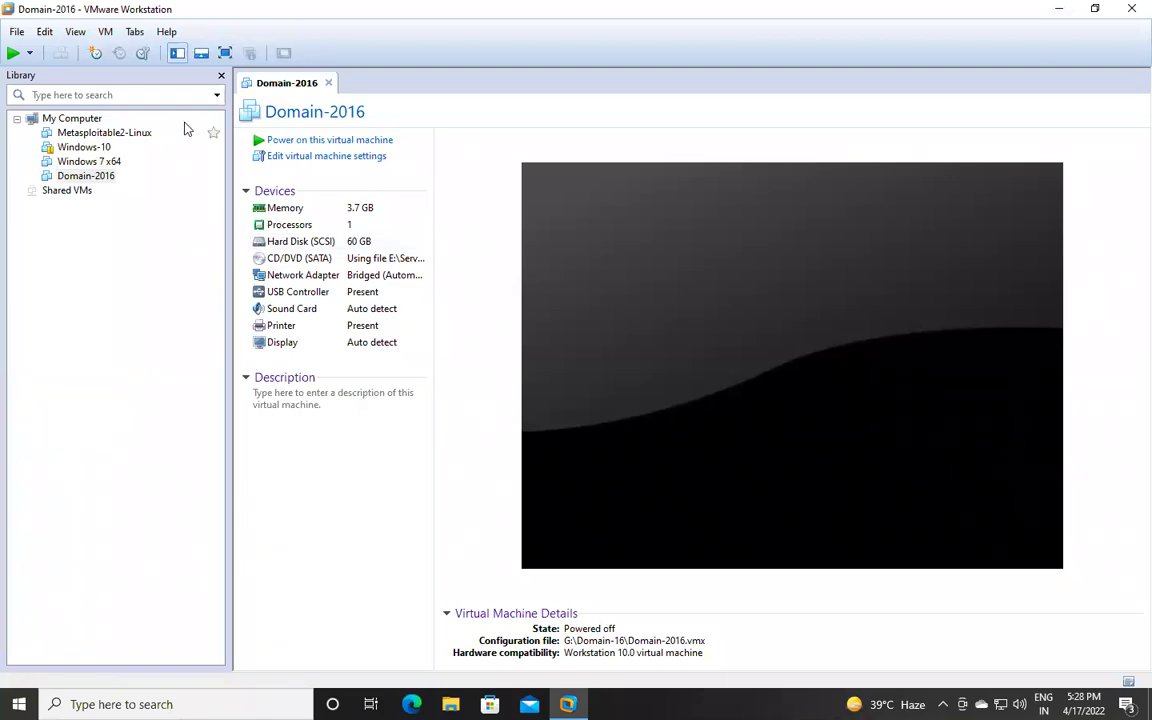
{"action": "left_click", "coordinate": [17, 31]}
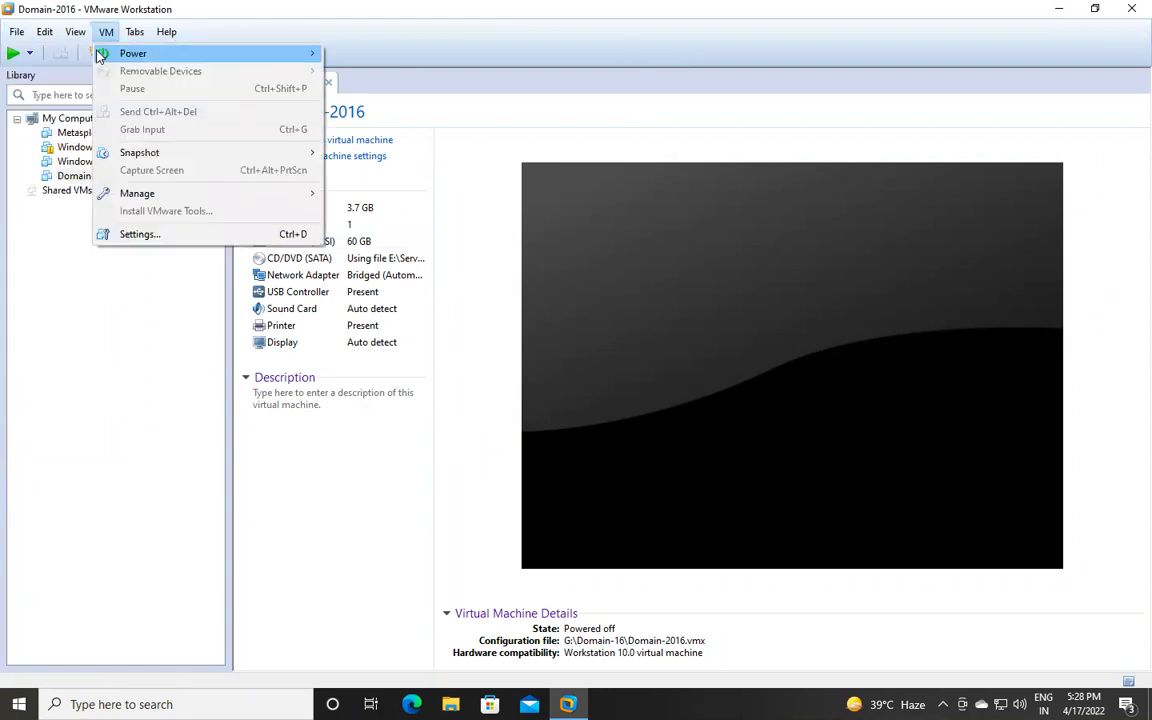
Start a Typical new virtual machine using installer disc image ESXI-6.5.iso.
{"action": "left_click", "coordinate": [34, 56]}
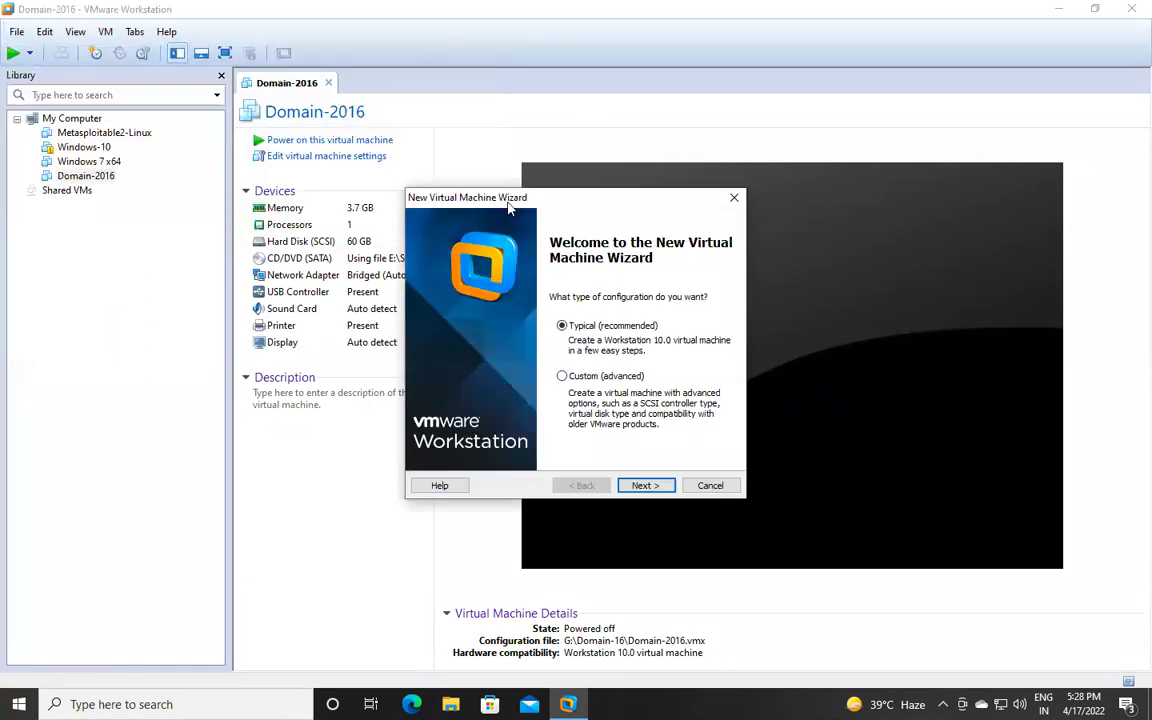
{"action": "left_click", "coordinate": [648, 486]}
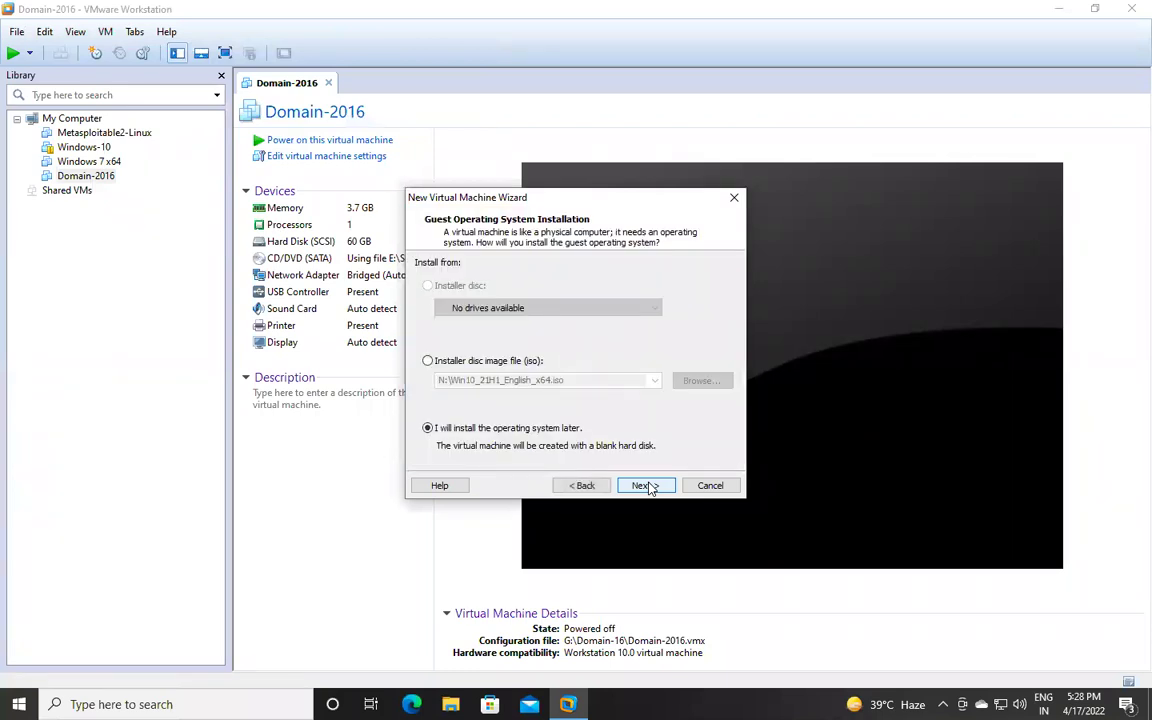
{"action": "left_click", "coordinate": [428, 360]}
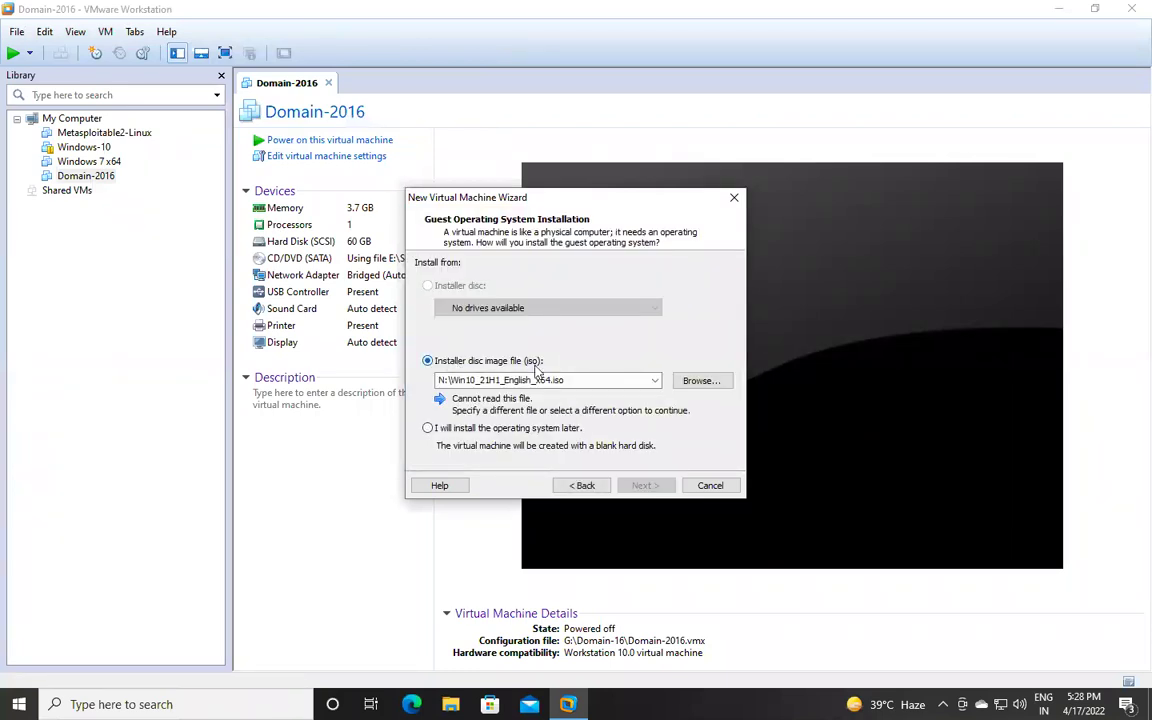
{"action": "left_click", "coordinate": [703, 383]}
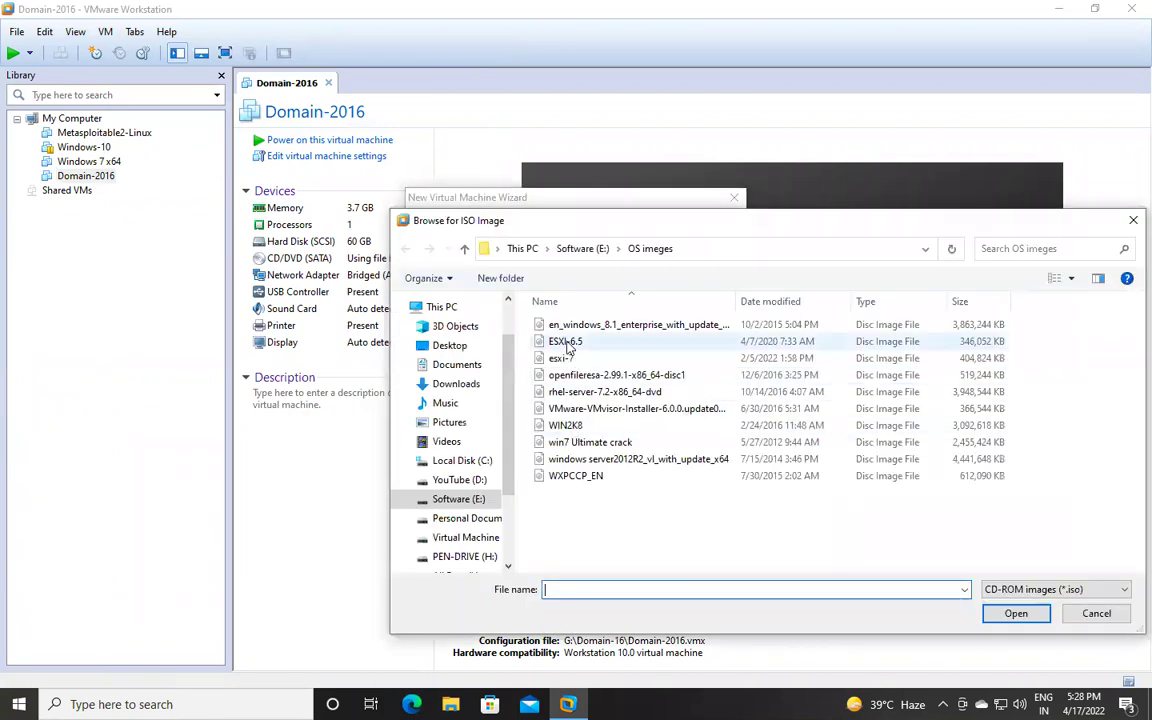
{"action": "left_click", "coordinate": [566, 342]}
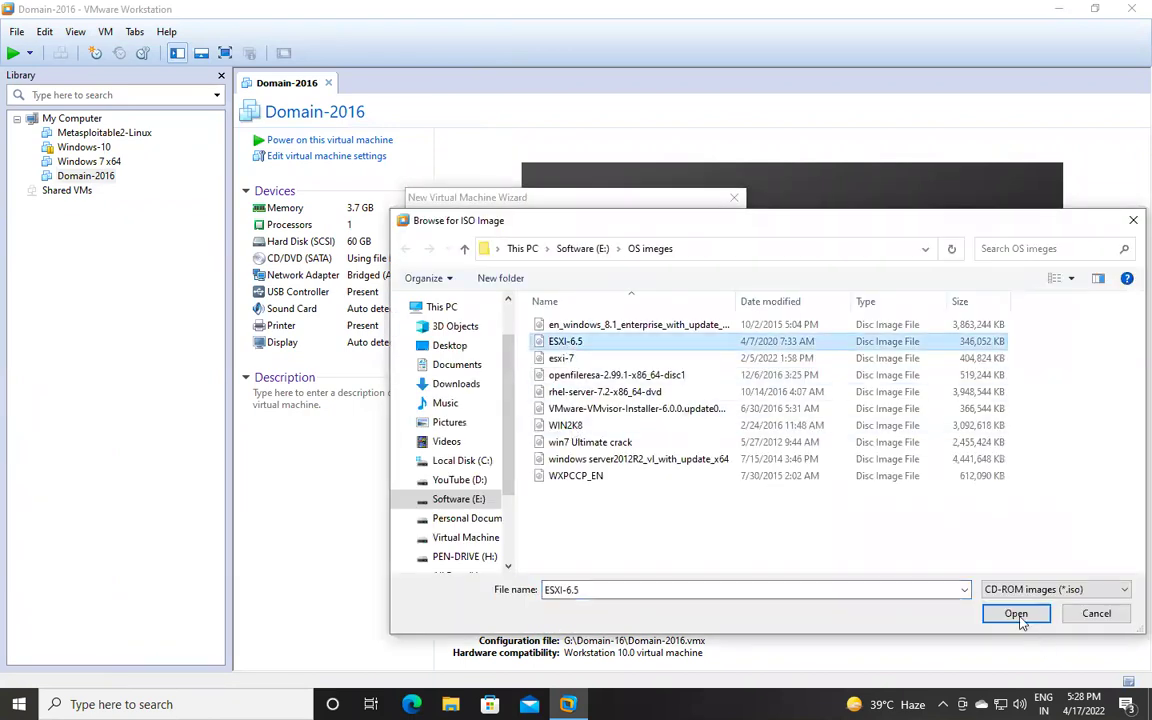
{"action": "left_click", "coordinate": [1016, 614]}
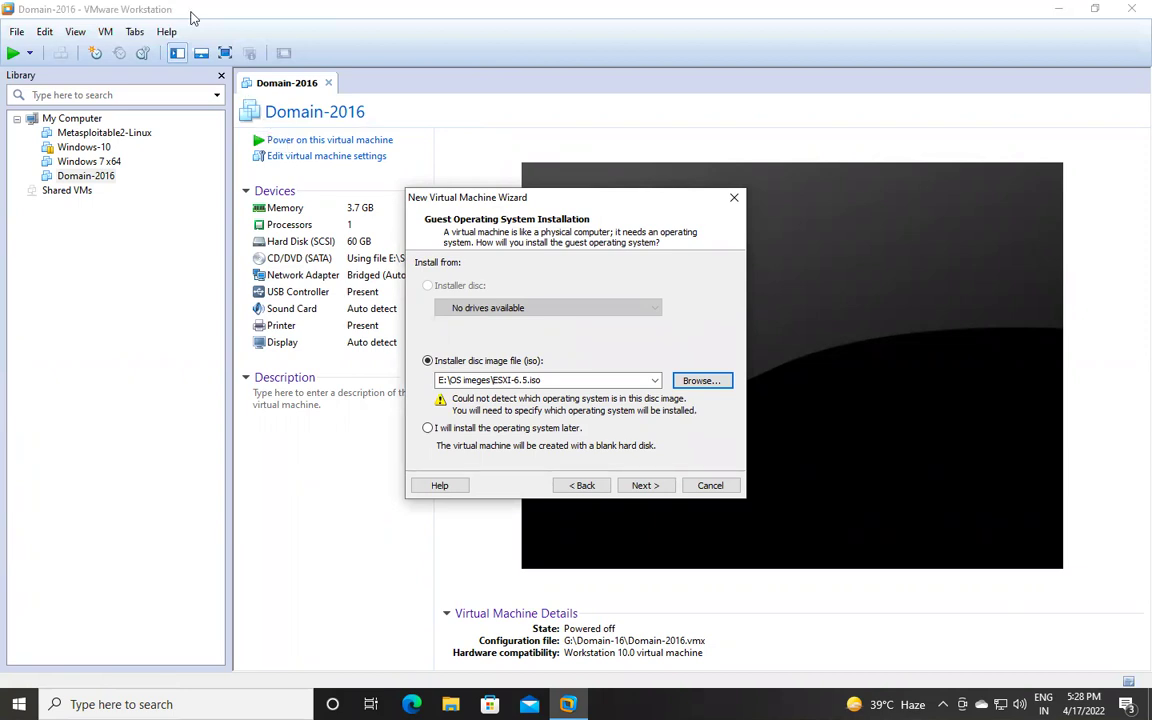
{"action": "mouse_move", "coordinate": [185, 4]}
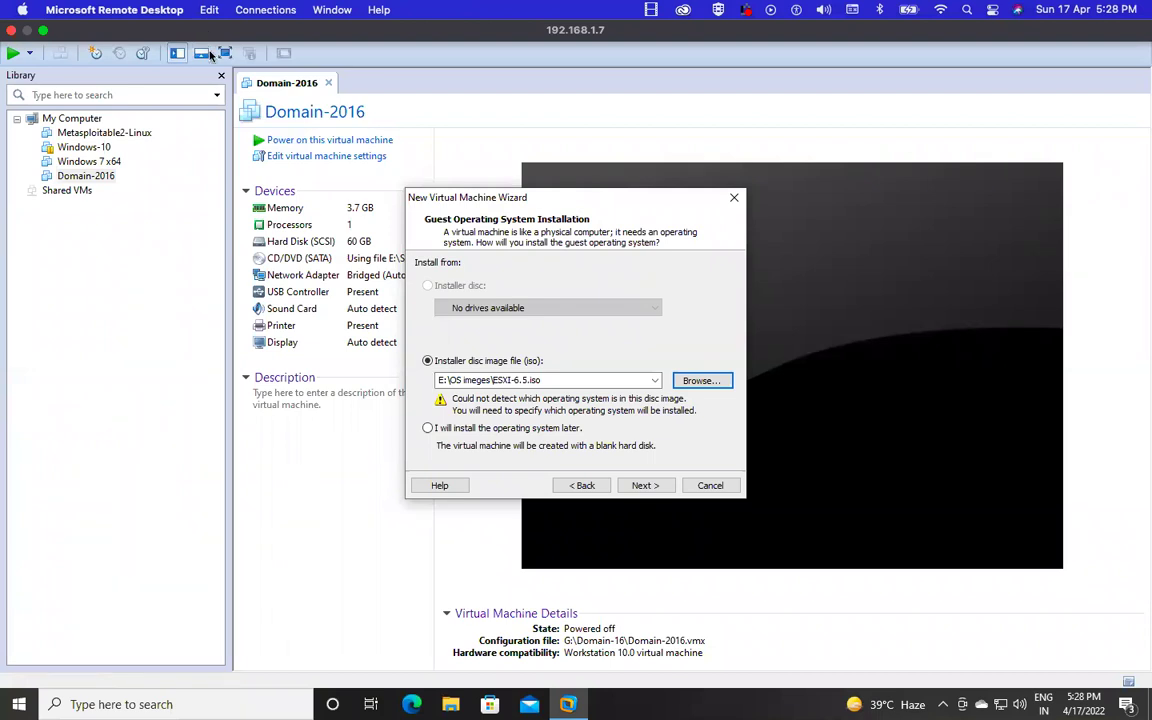
Switch to the OneNote agenda page, then on to the macOS desktop and Chrome.
{"action": "key", "text": "ctrl+Left"}
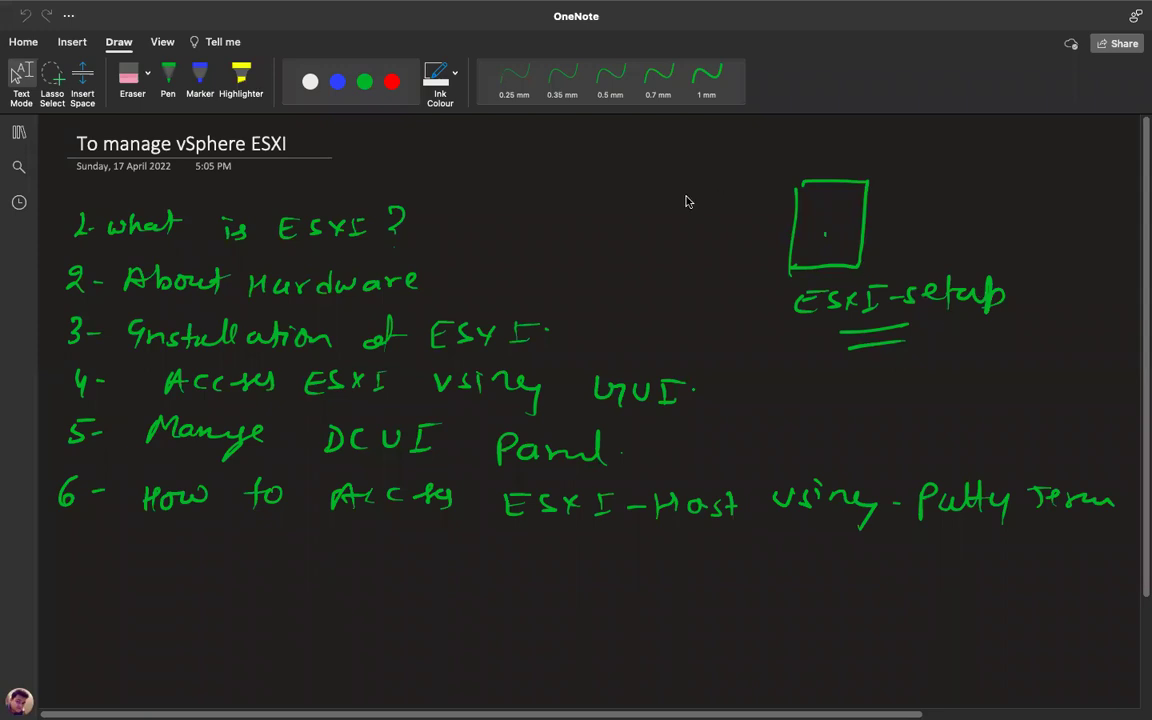
{"action": "key", "text": "ctrl+Left"}
{"action": "left_click", "coordinate": [144, 694]}
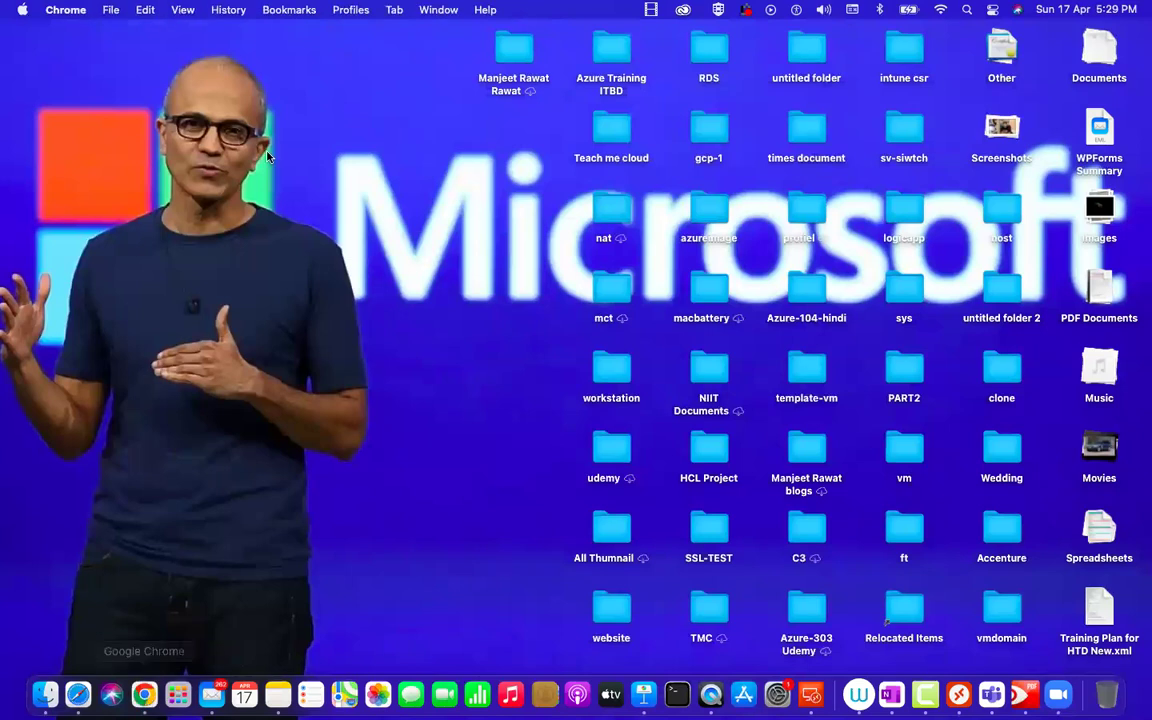
Place the cursor in the new Chrome window's address bar.
{"action": "left_click", "coordinate": [169, 64]}
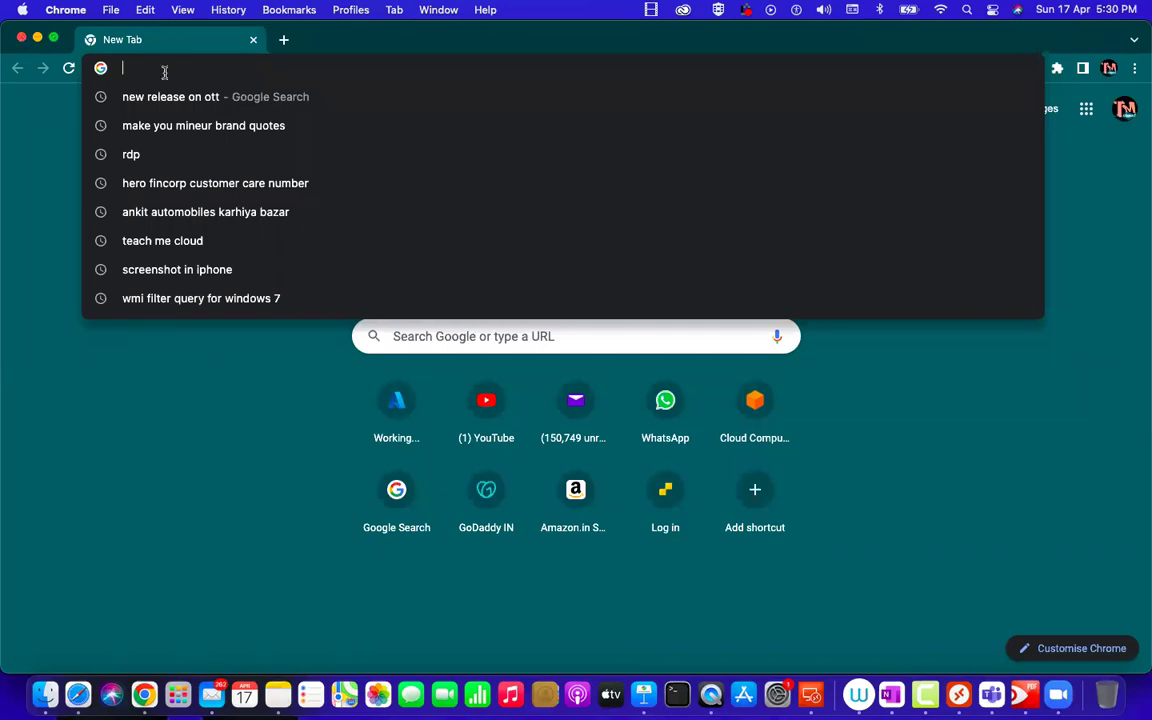
Maximize Chrome and search for 'download esxi 6.5 iso'.
{"action": "left_click", "coordinate": [53, 38]}
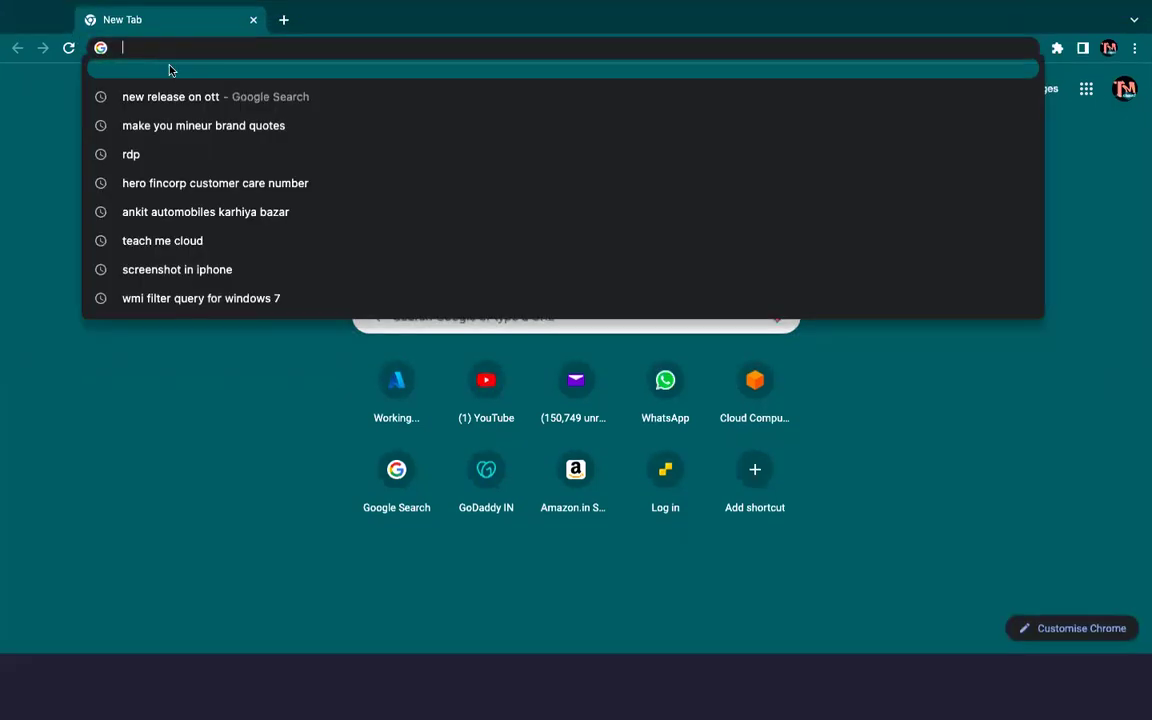
{"action": "type", "text": "download tube byddy"}
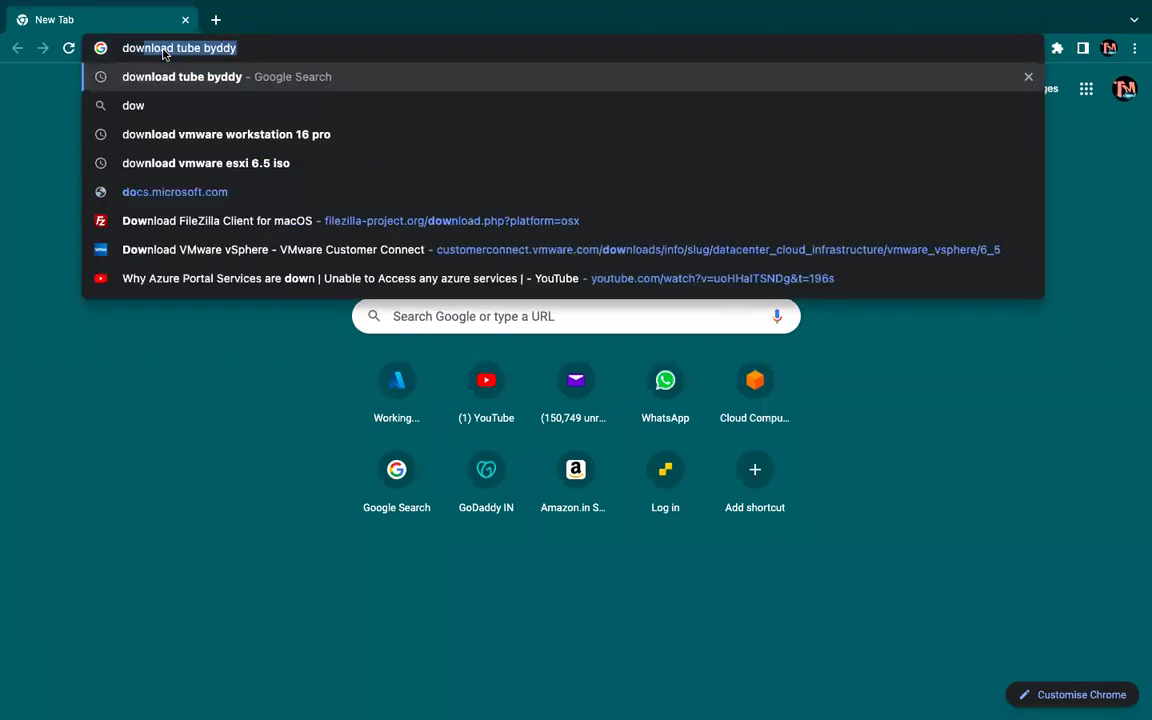
{"action": "key", "text": "Right"}
{"action": "key", "text": "BackSpace"}
{"action": "key", "text": "BackSpace"}
{"action": "key", "text": "BackSpace"}
{"action": "key", "text": "BackSpace"}
{"action": "key", "text": "BackSpace"}
{"action": "key", "text": "BackSpace"}
{"action": "key", "text": "BackSpace"}
{"action": "key", "text": "BackSpace"}
{"action": "key", "text": "BackSpace"}
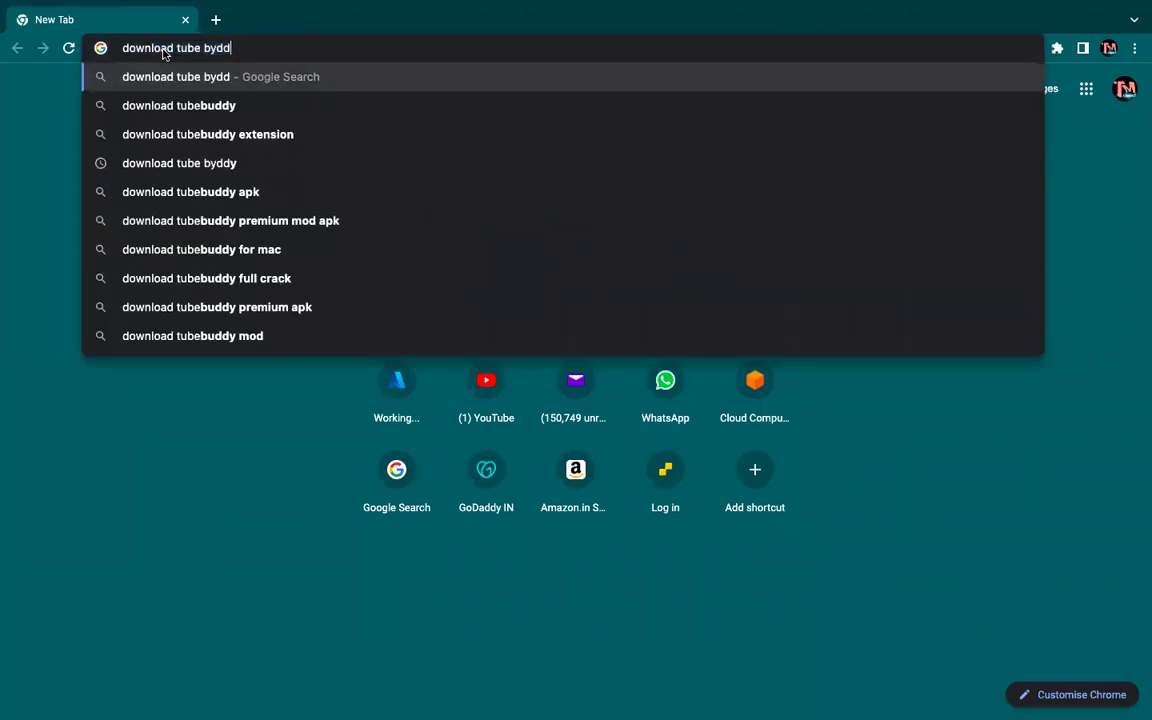
{"action": "key", "text": "BackSpace"}
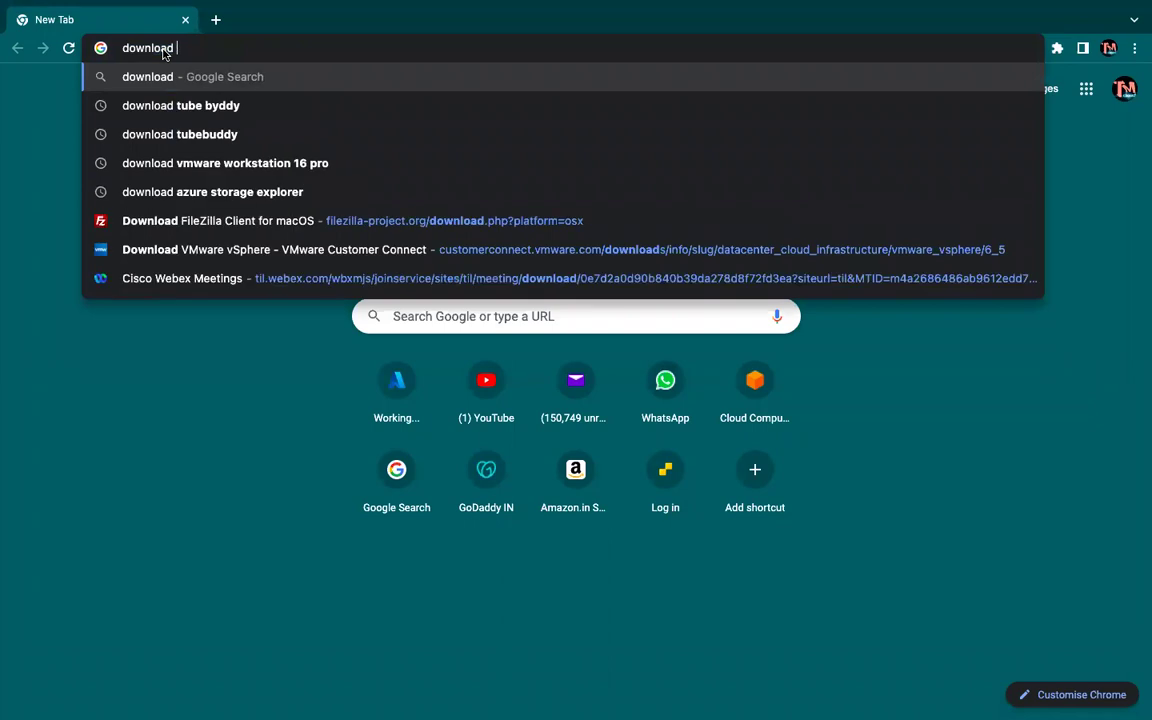
{"action": "type", "text": "esxi"}
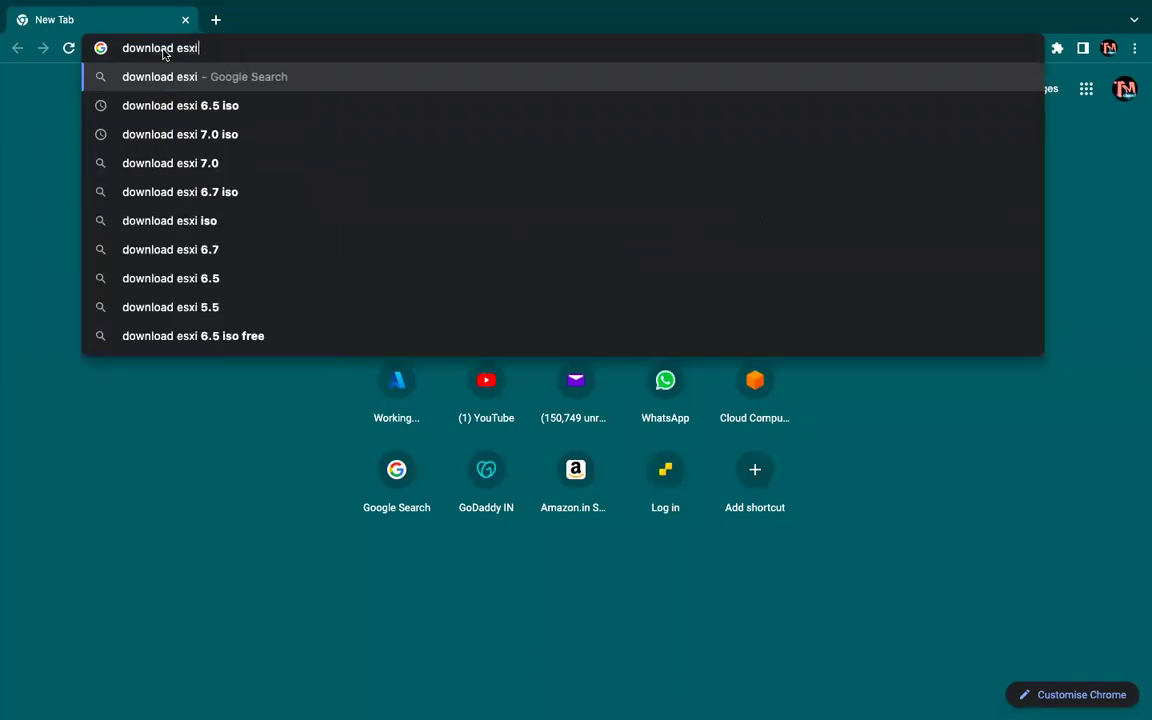
{"action": "key", "text": "Down"}
{"action": "key", "text": "Return"}
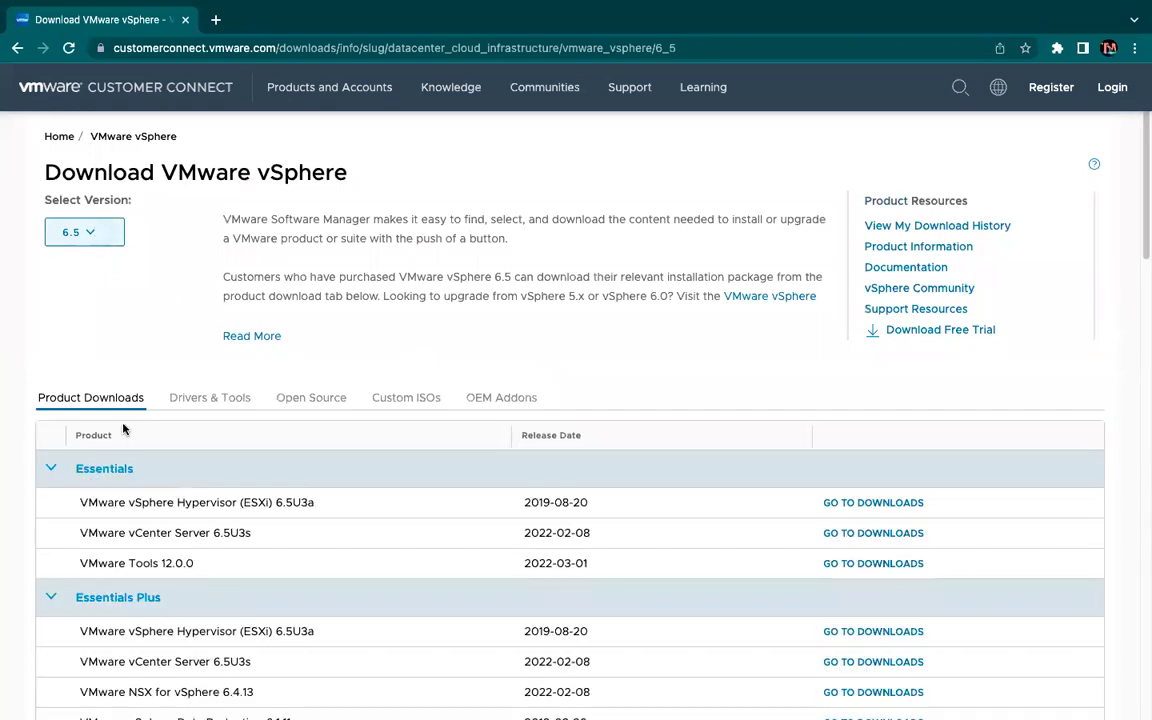
Open the ESXi 6.5U3a downloads page and select its page address.
{"action": "scroll", "coordinate": [238, 483], "scroll_direction": "down", "scroll_amount": 1}
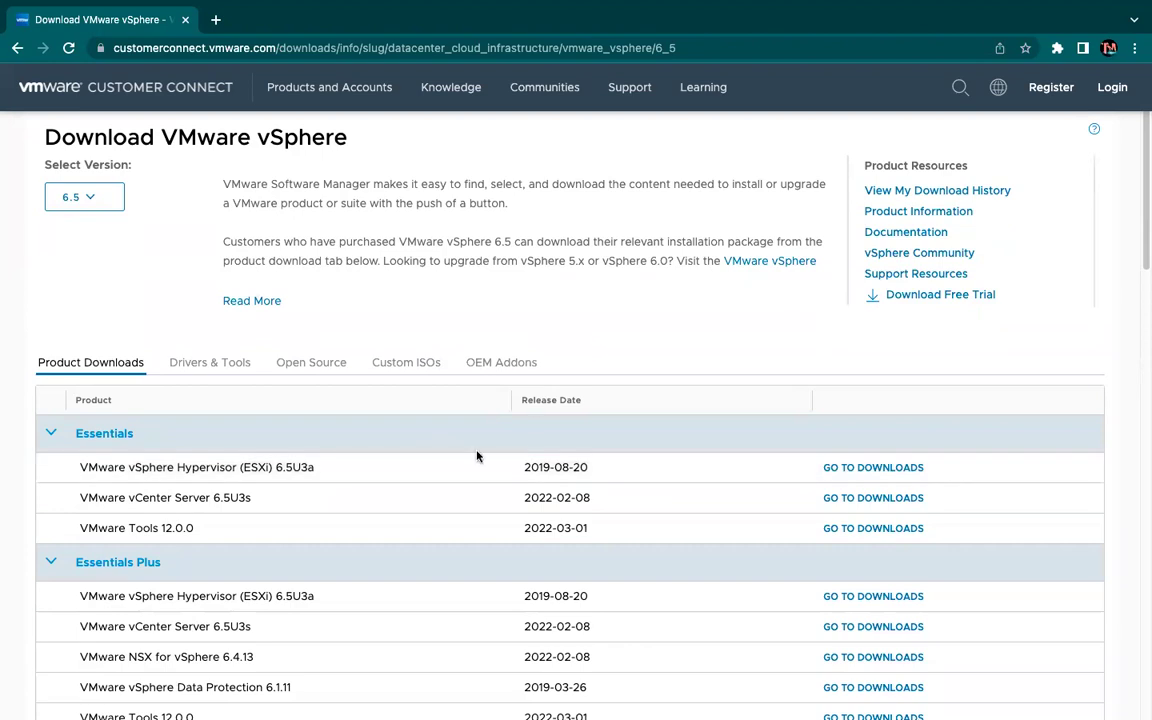
{"action": "left_click", "coordinate": [886, 467]}
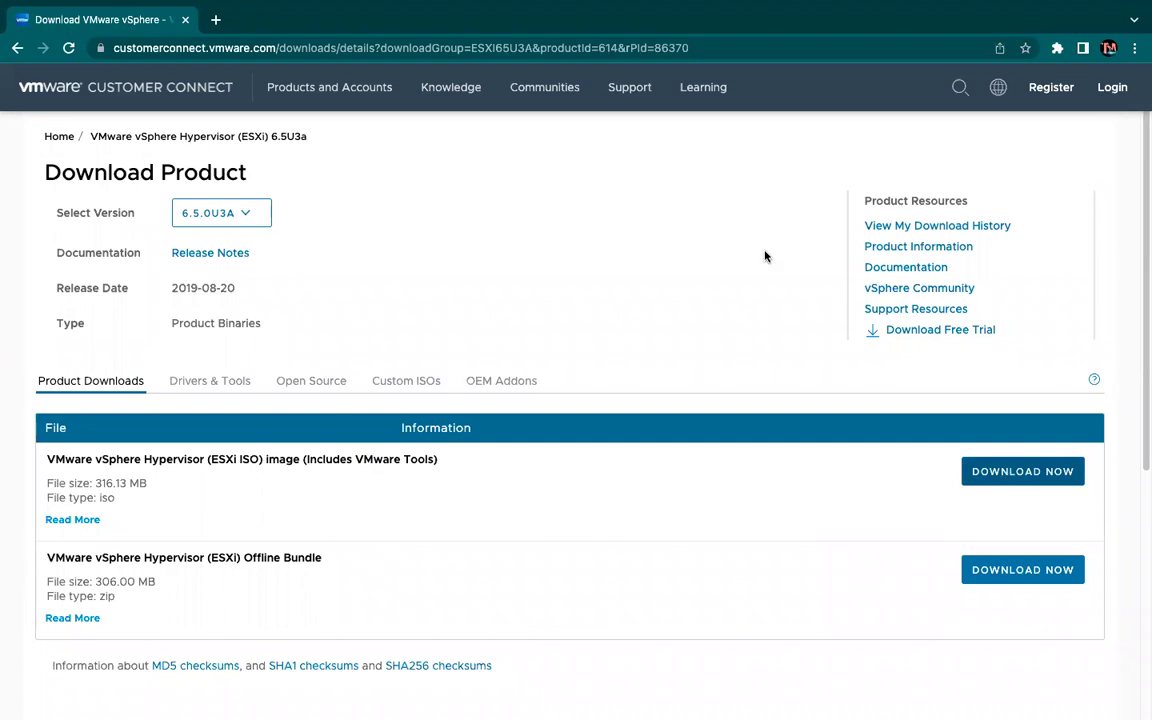
{"action": "left_click", "coordinate": [607, 51]}
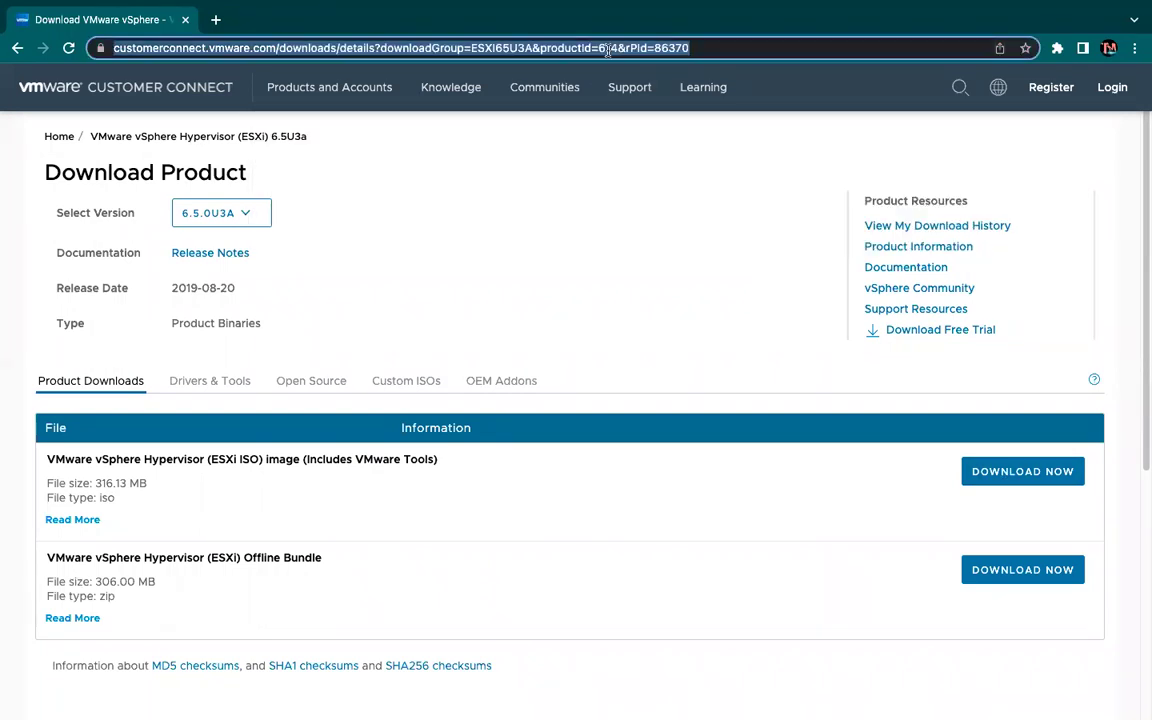
{"action": "mouse_move", "coordinate": [527, 25]}
{"action": "mouse_move", "coordinate": [429, 3]}
Back in the wizard, keep VMware ESX as guest OS and name the machine ESXI-HOST.
{"action": "key", "text": "ctrl+Right"}
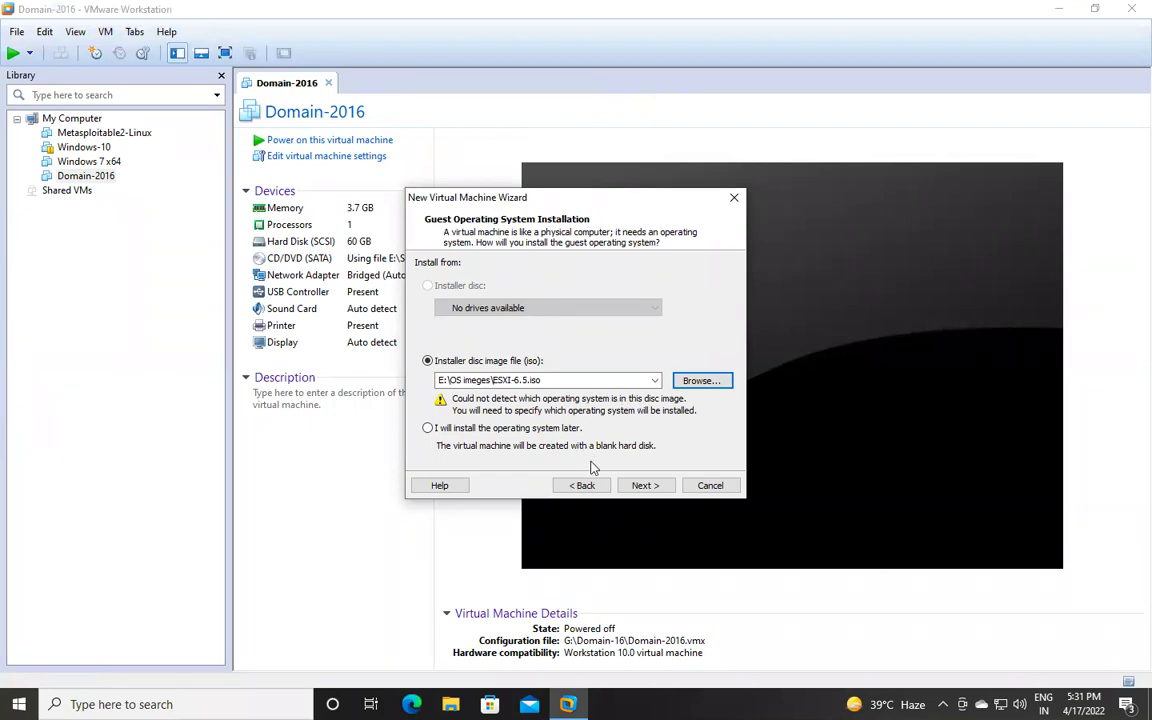
{"action": "left_click", "coordinate": [645, 486]}
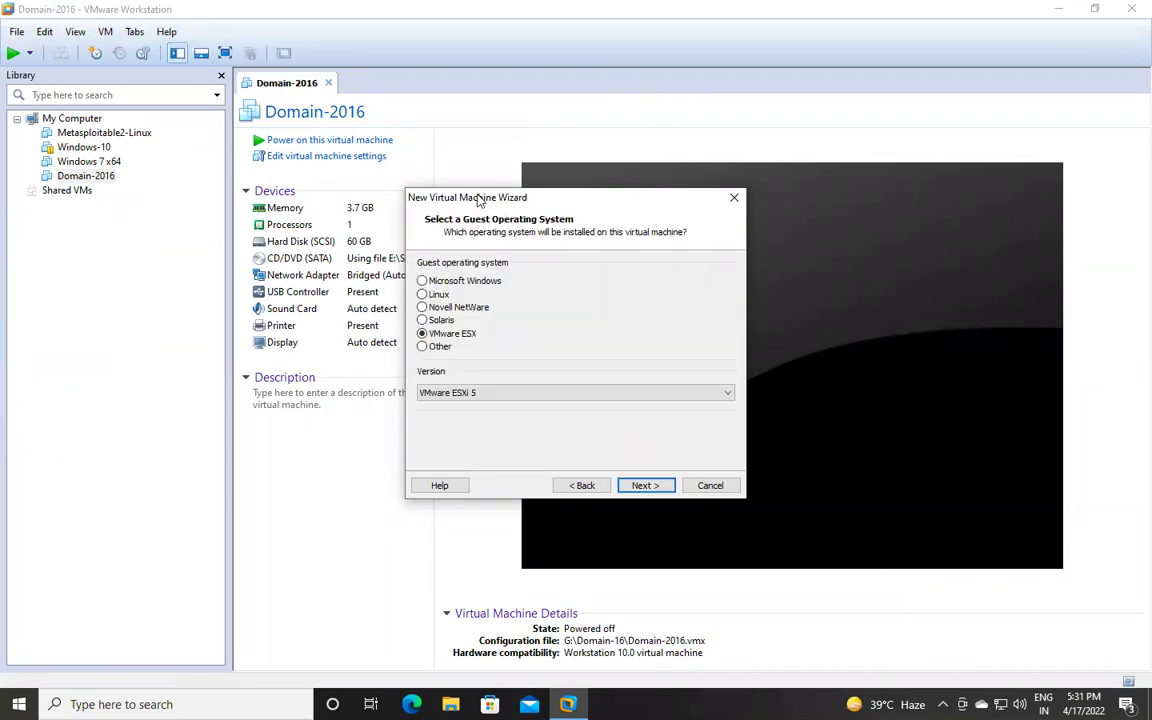
{"action": "left_click", "coordinate": [642, 485]}
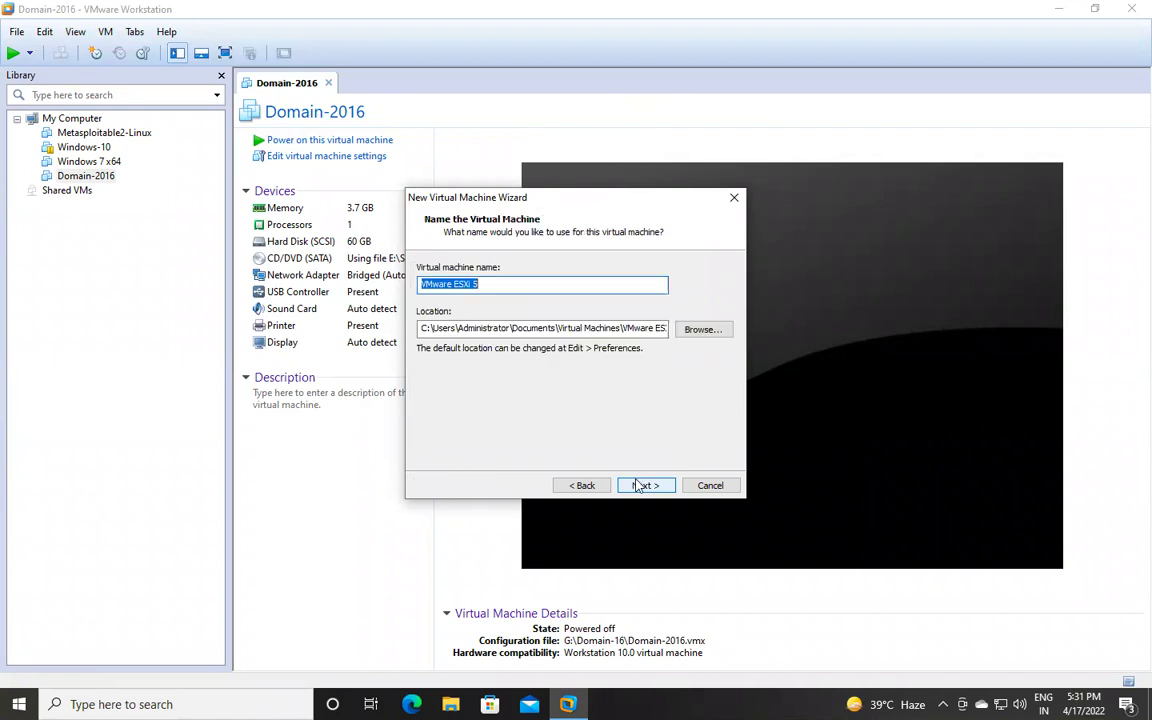
{"action": "type", "text": "E"}
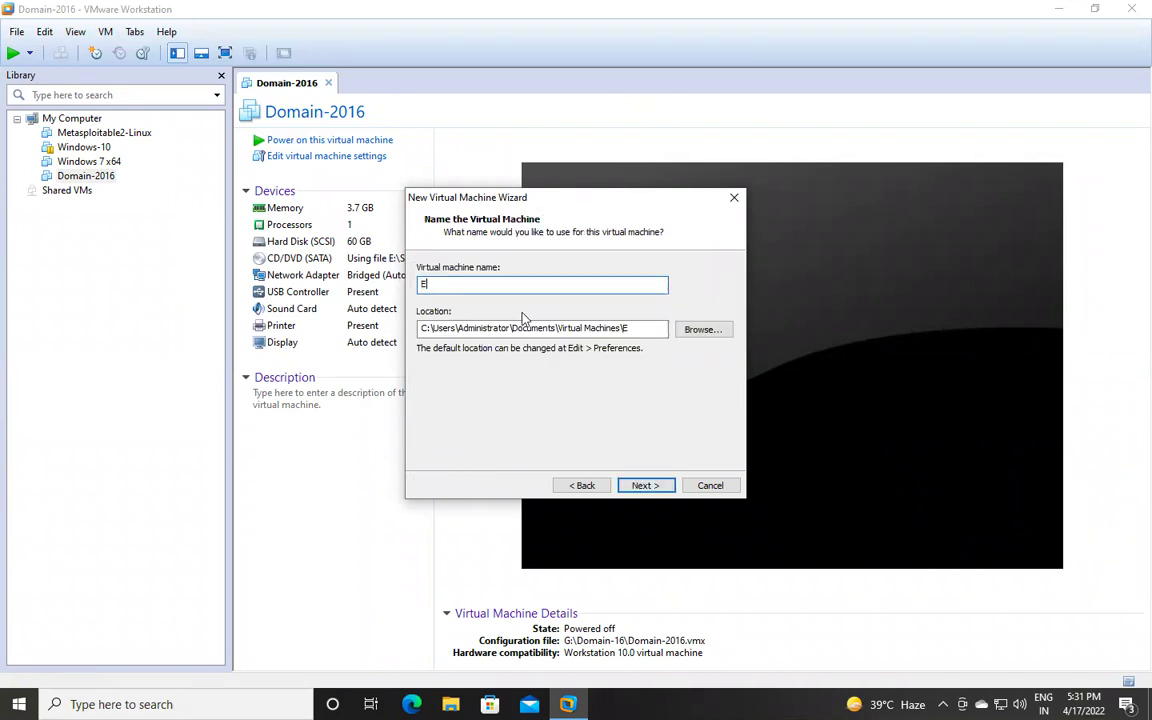
{"action": "type", "text": "SXI-HOST"}
Create a new folder named esxi-host on the Virtual Machine (G:) drive.
{"action": "left_click", "coordinate": [704, 328]}
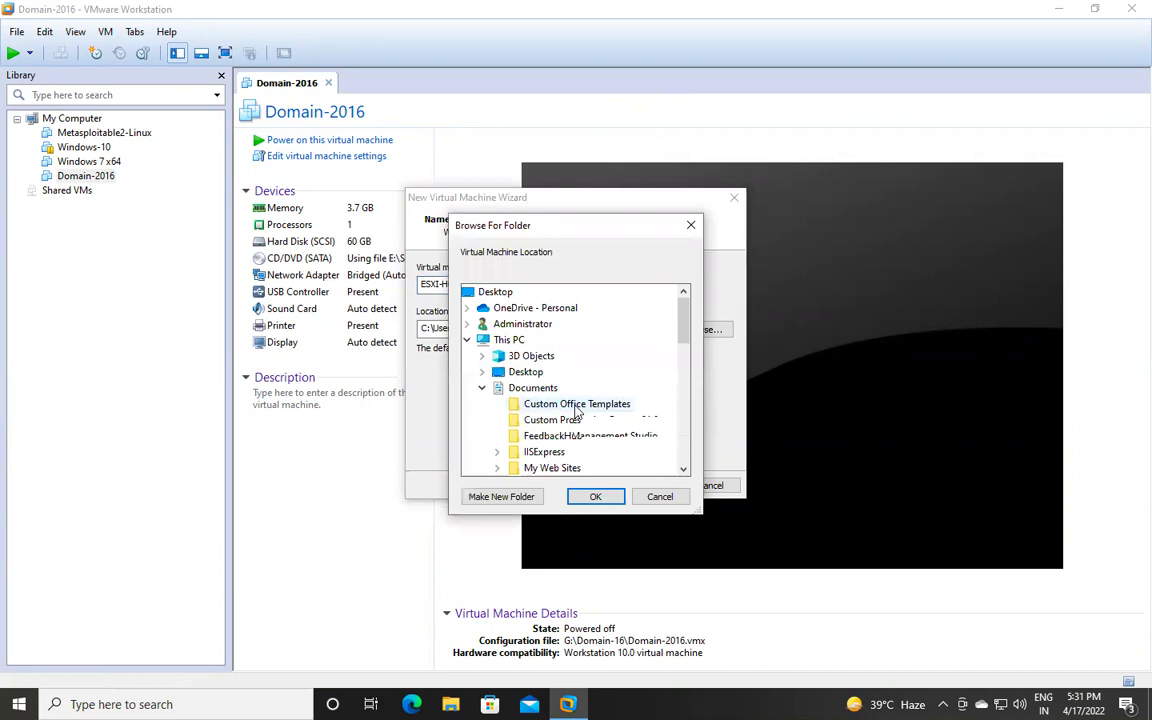
{"action": "left_click", "coordinate": [683, 469]}
{"action": "left_click", "coordinate": [683, 469]}
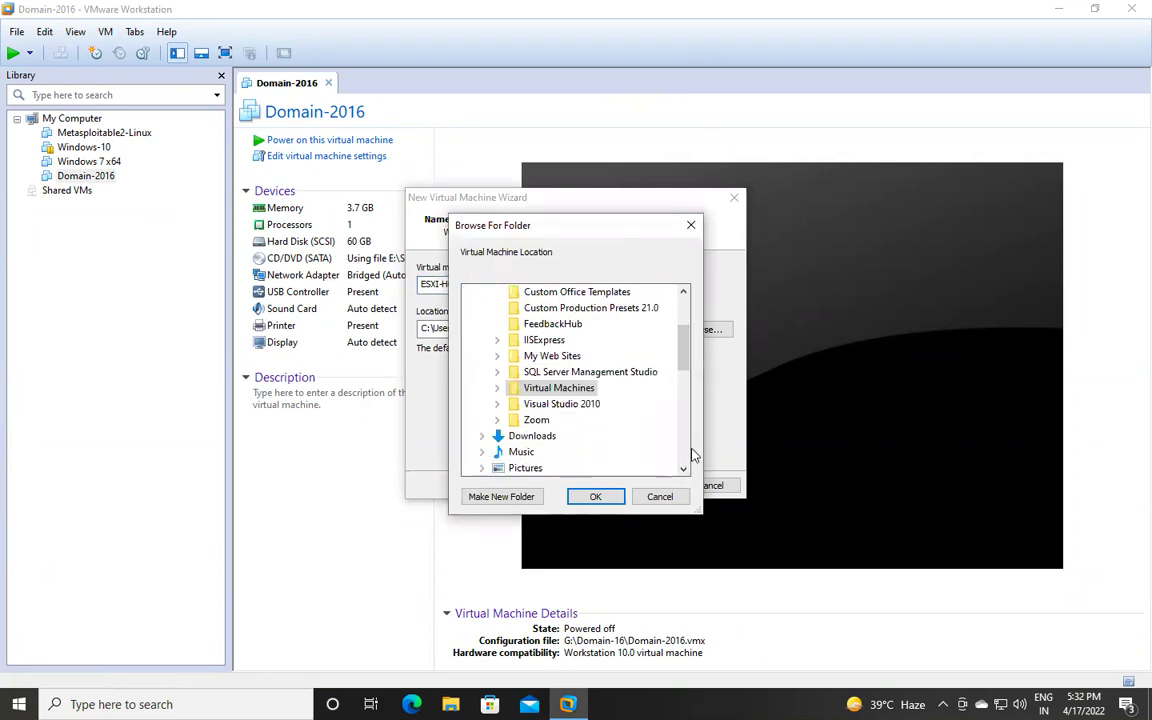
{"action": "left_click", "coordinate": [683, 469]}
{"action": "left_click", "coordinate": [683, 469]}
{"action": "left_click", "coordinate": [683, 469]}
{"action": "left_click", "coordinate": [683, 469]}
{"action": "left_click", "coordinate": [683, 469]}
{"action": "left_click", "coordinate": [683, 469]}
{"action": "left_click", "coordinate": [683, 469]}
{"action": "left_click", "coordinate": [550, 452]}
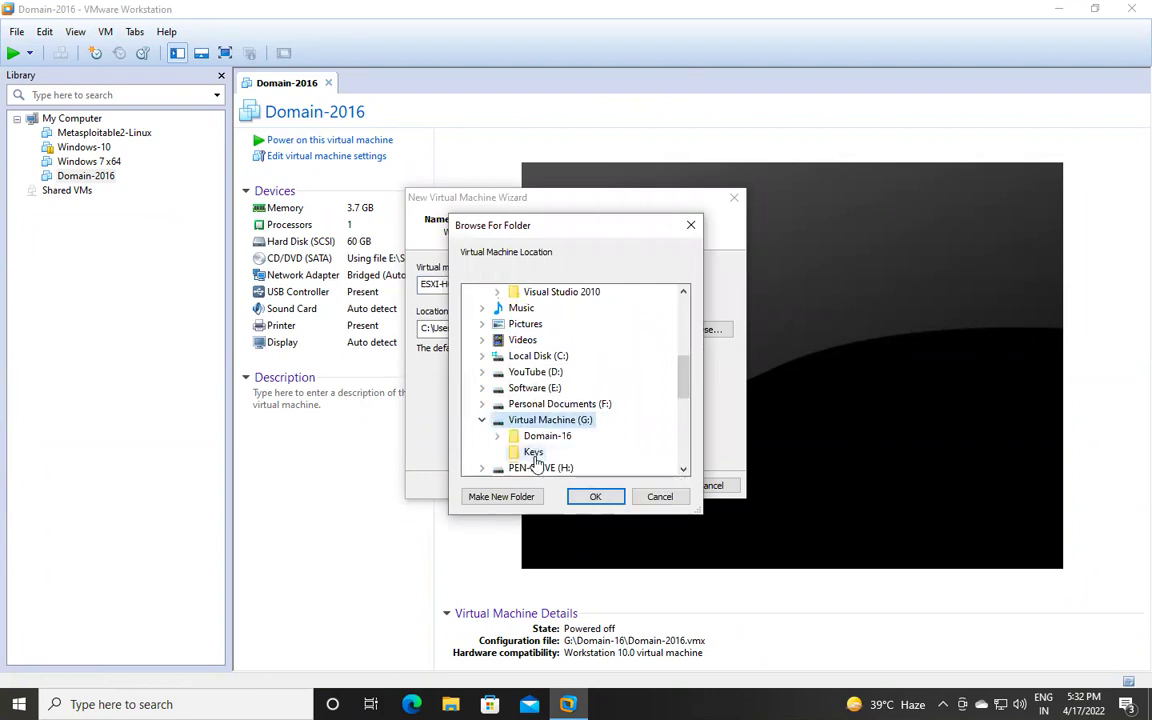
{"action": "left_click", "coordinate": [499, 497]}
{"action": "type", "text": "esxi"}
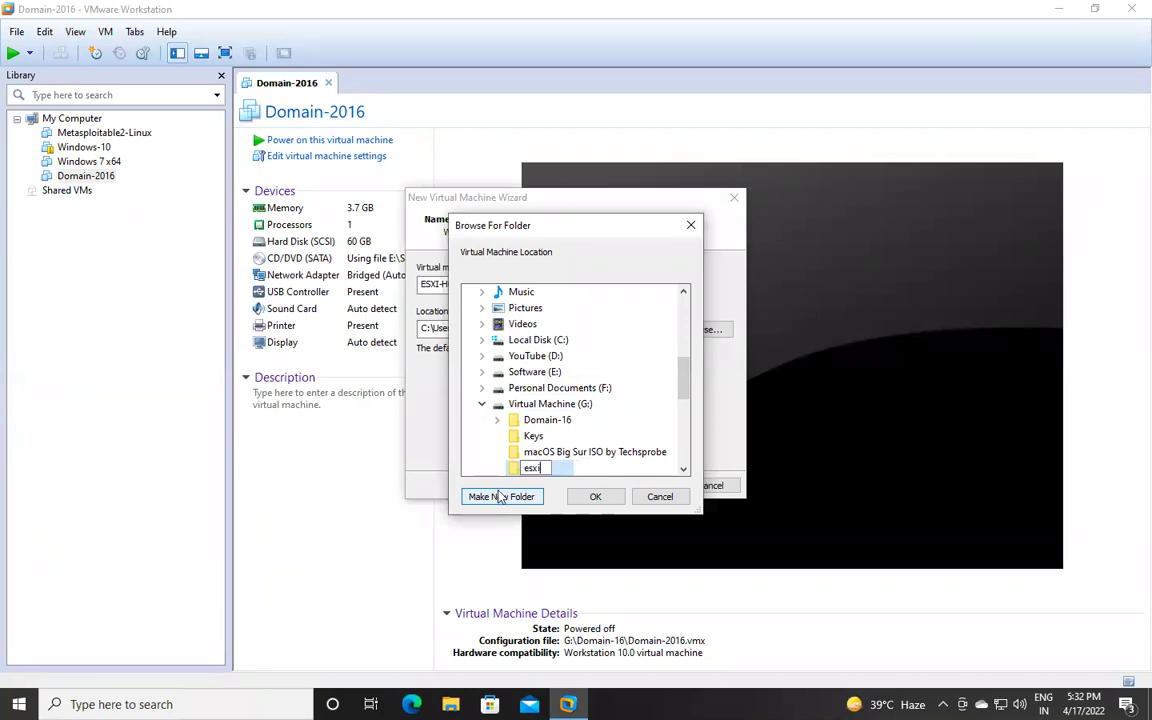
{"action": "type", "text": "-host"}
{"action": "left_click", "coordinate": [617, 496]}
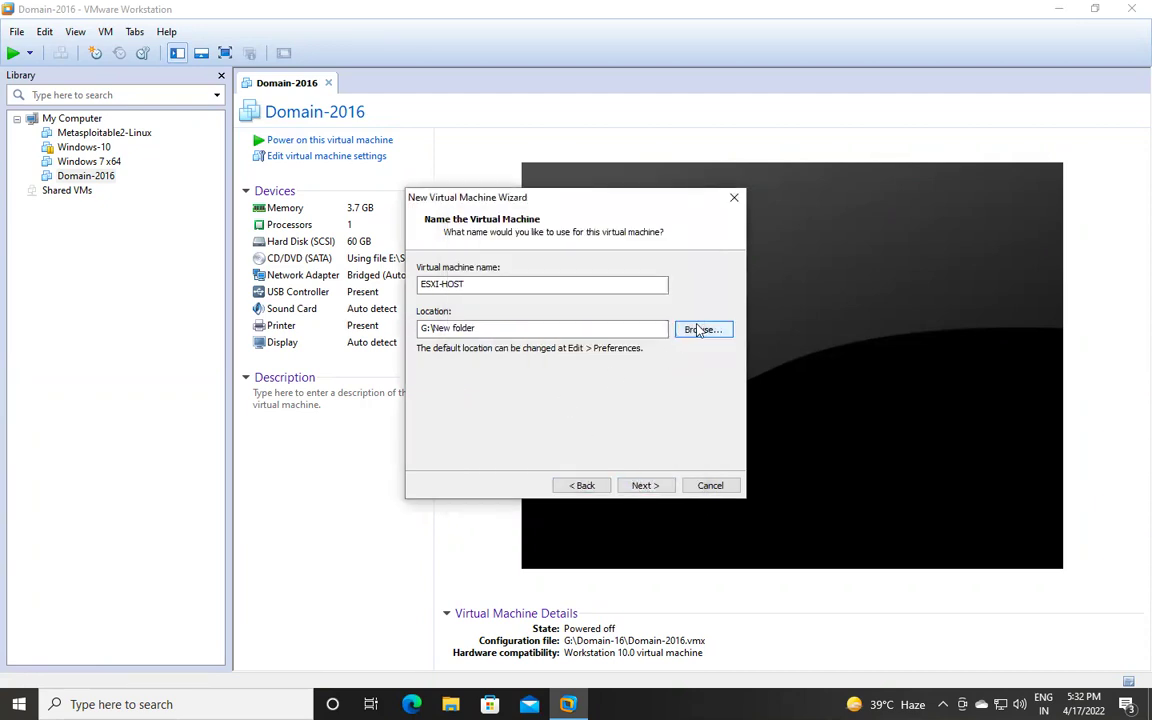
Set G:\esxi-host as the machine's location and proceed to disk capacity.
{"action": "left_click", "coordinate": [699, 329]}
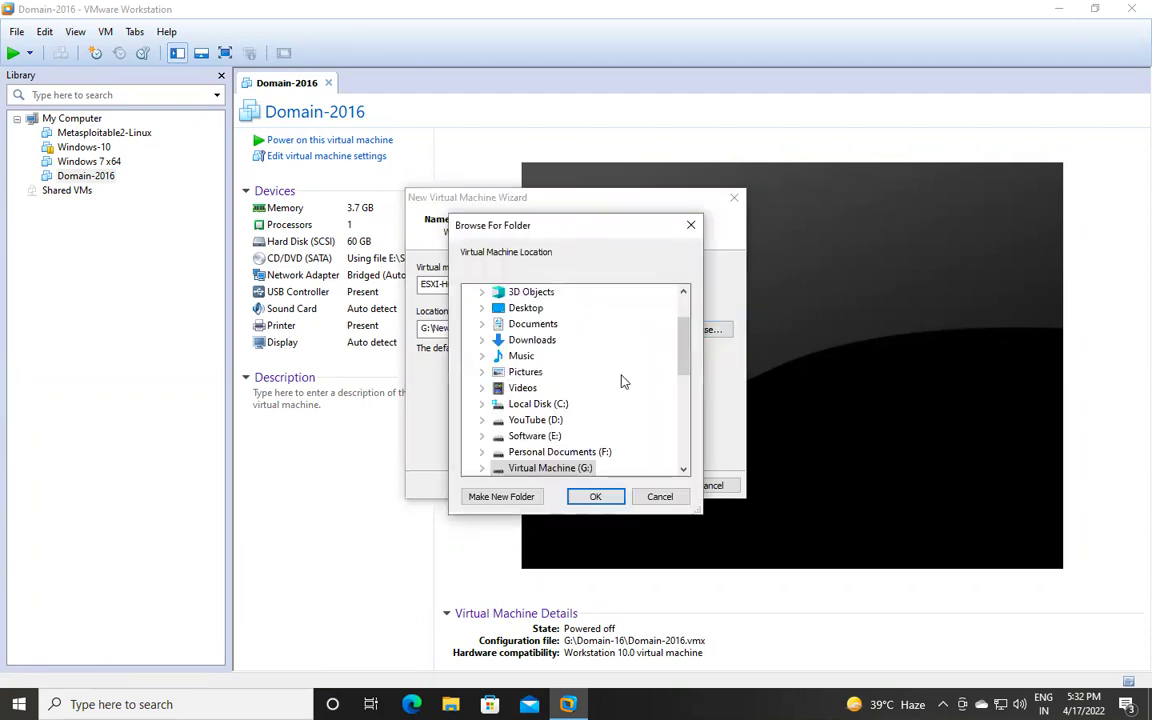
{"action": "left_click", "coordinate": [482, 468]}
{"action": "left_click", "coordinate": [545, 438]}
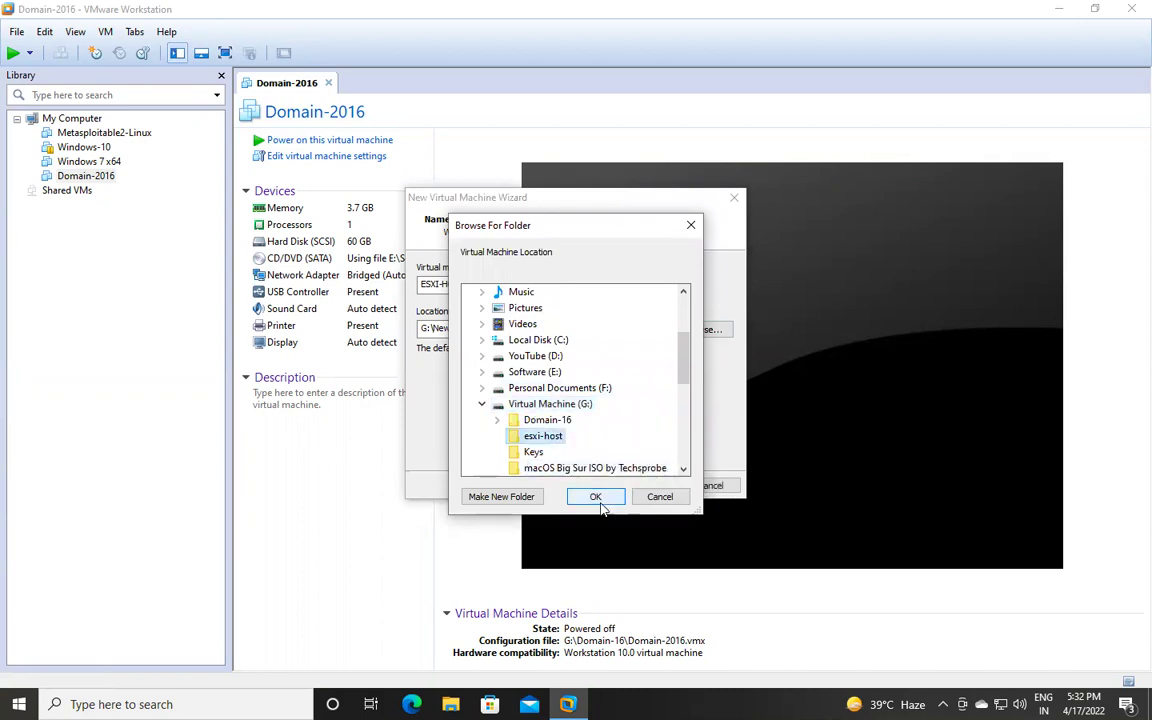
{"action": "left_click", "coordinate": [601, 498]}
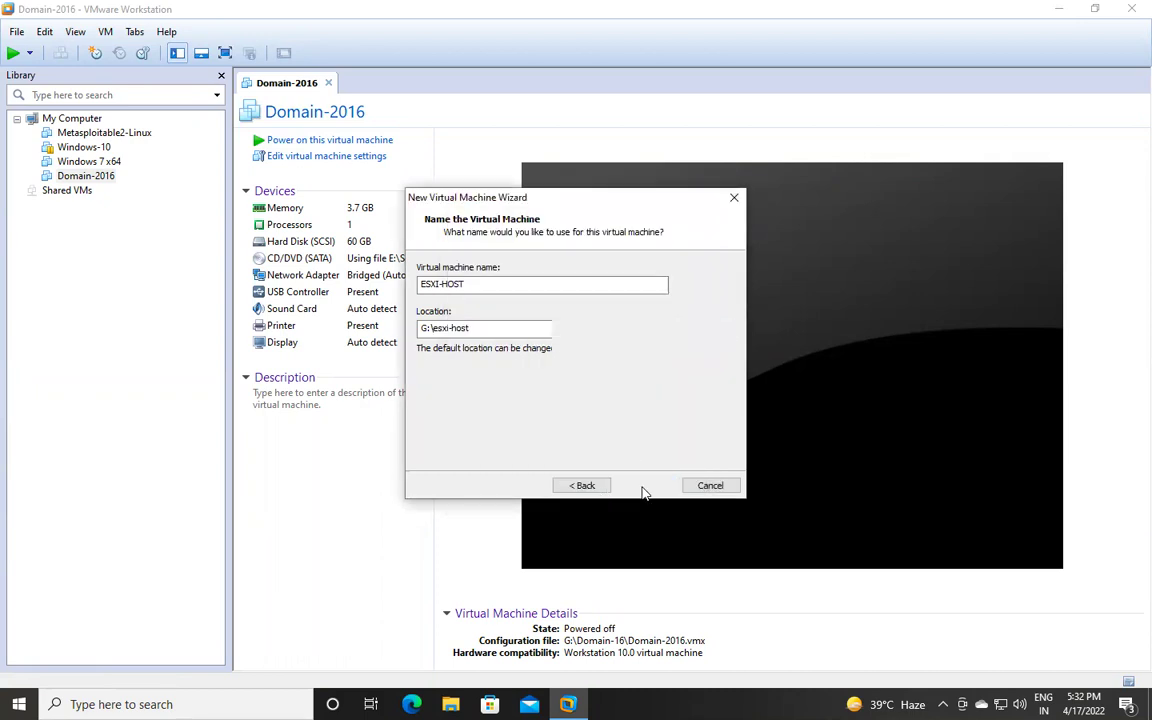
{"action": "left_click", "coordinate": [645, 487]}
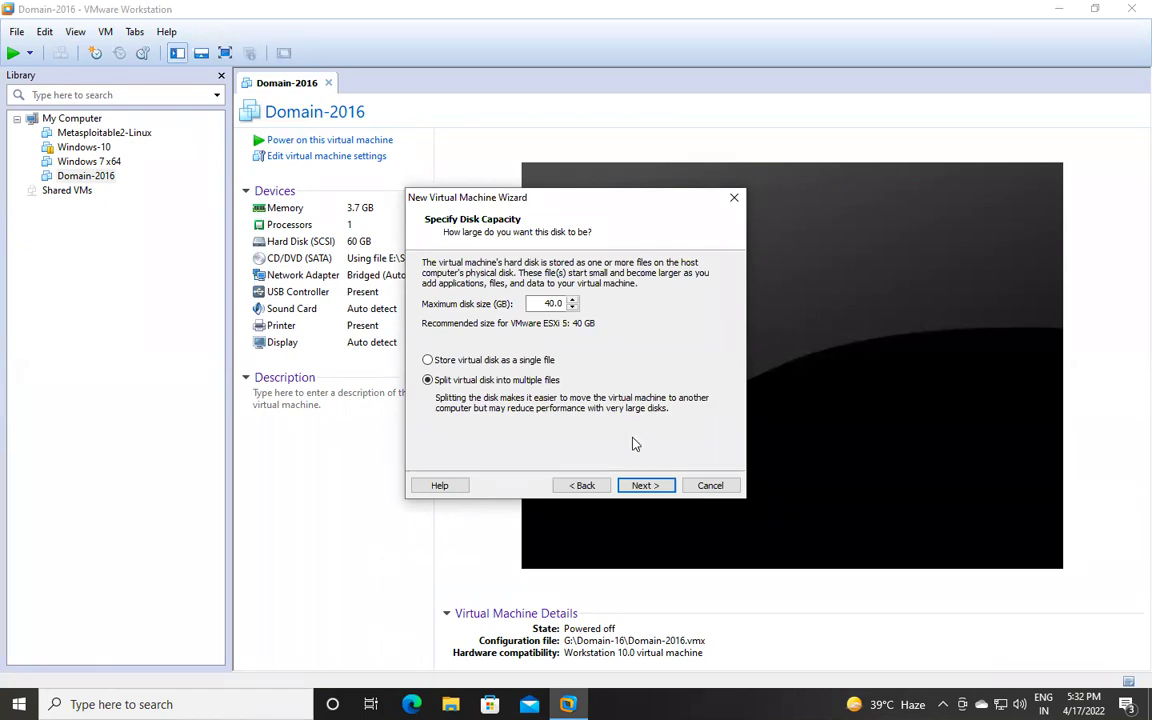
Keep the 40 GB disk capacity, split into multiple files, and continue to the summary.
{"action": "left_click", "coordinate": [645, 485]}
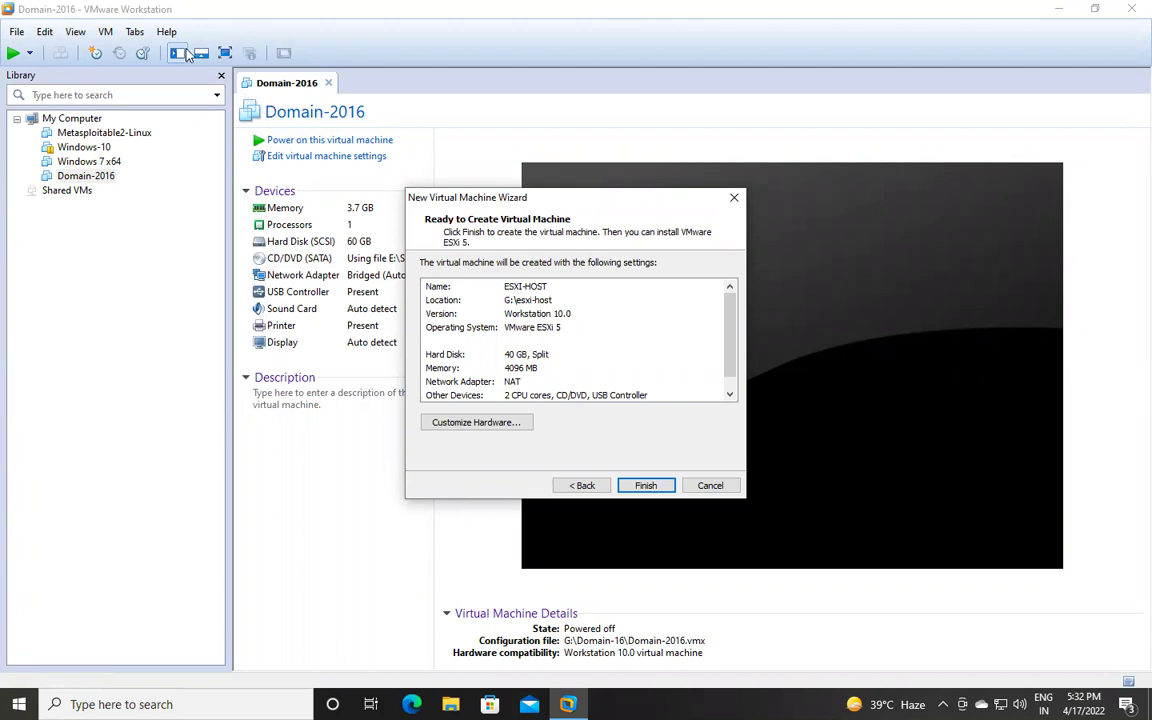
{"action": "mouse_move", "coordinate": [340, 6]}
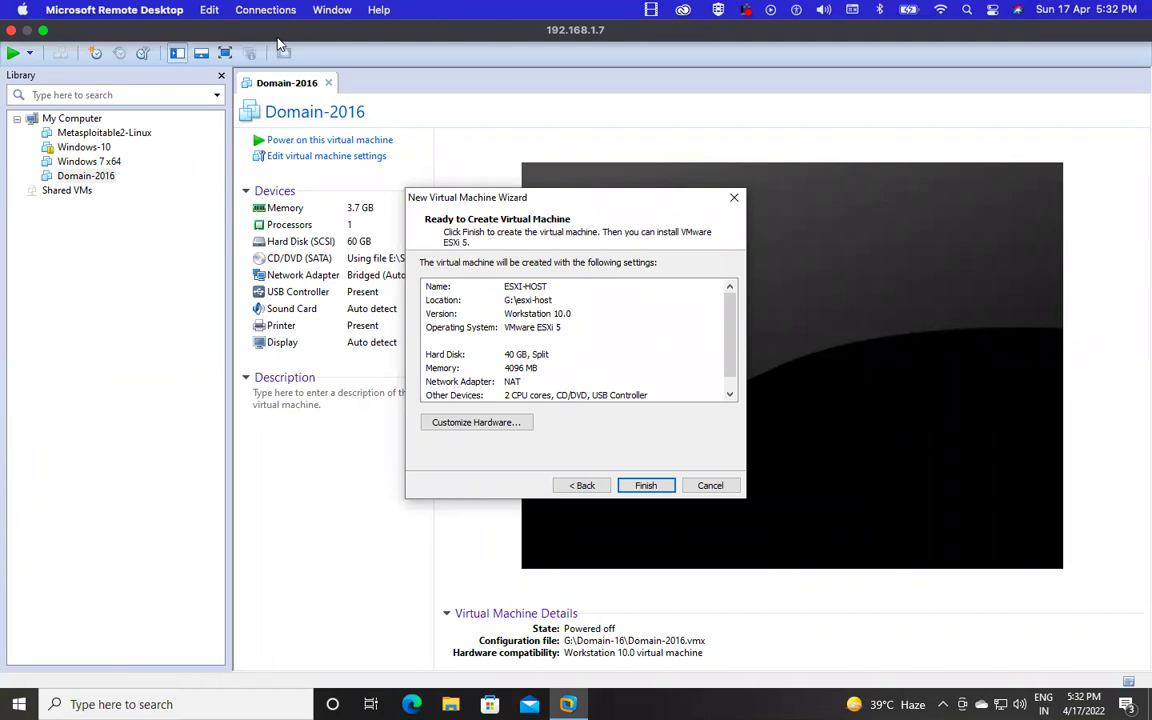
Customize the hardware: raise memory to about 7 GB and switch the network adapter to Bridged.
{"action": "left_click", "coordinate": [485, 422]}
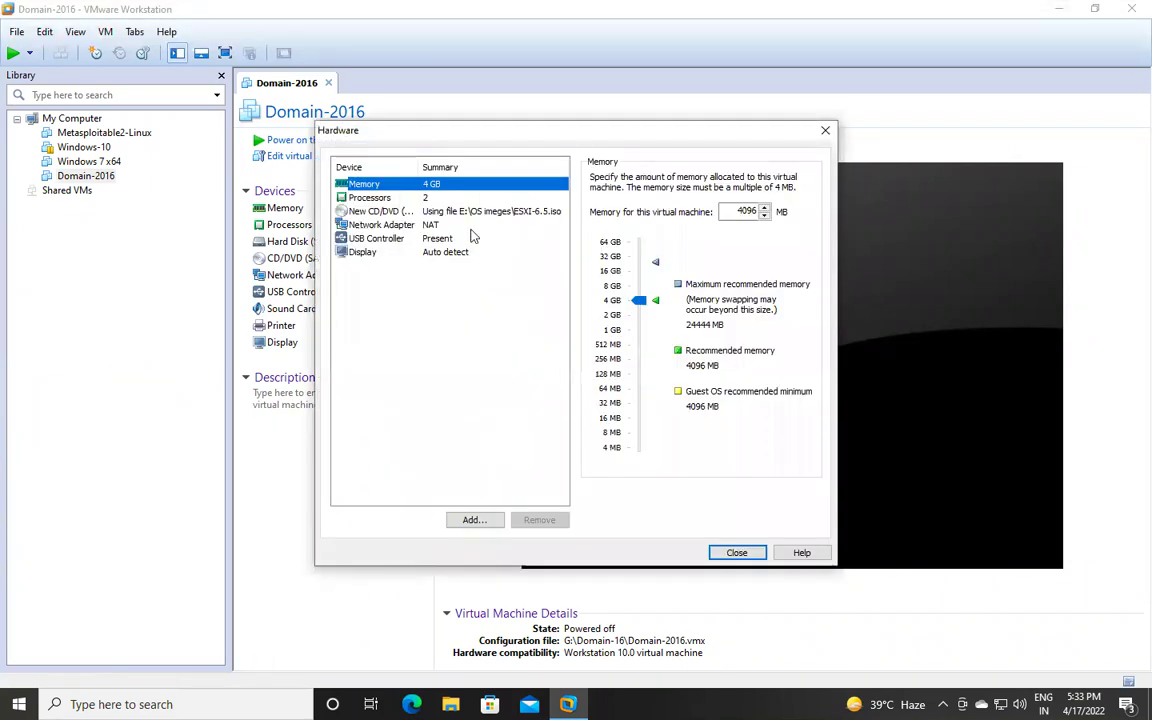
{"action": "left_click_drag", "start_coordinate": [639, 300], "coordinate": [641, 293]}
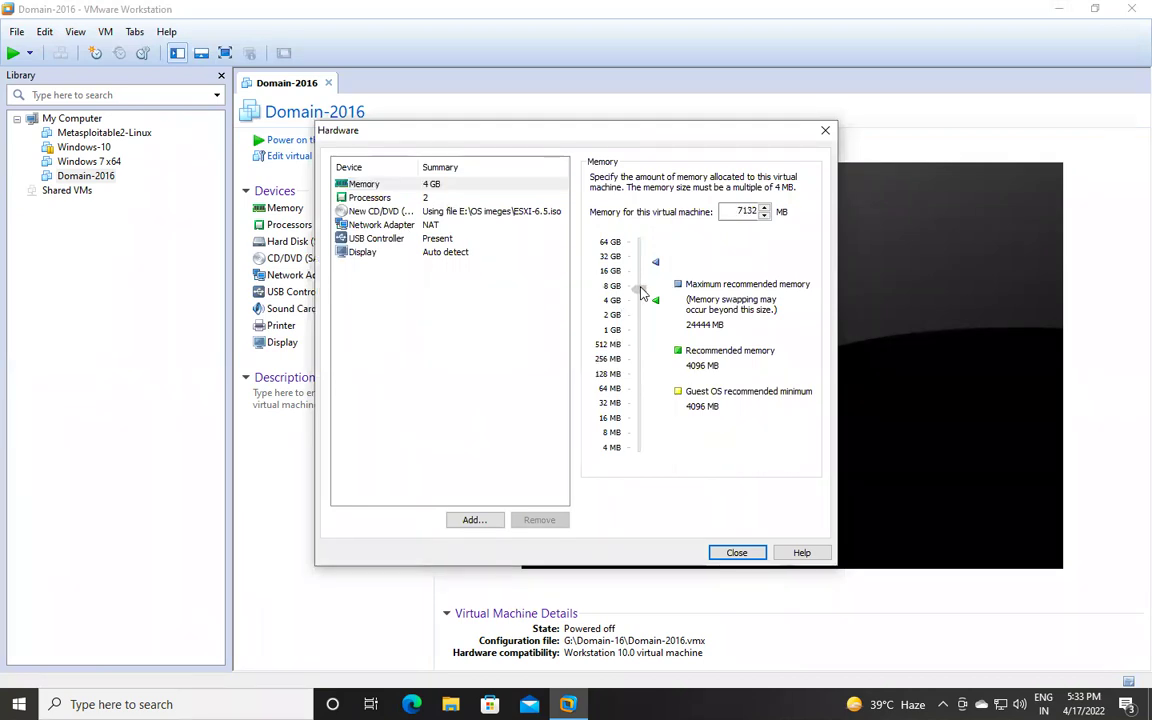
{"action": "left_click", "coordinate": [422, 226]}
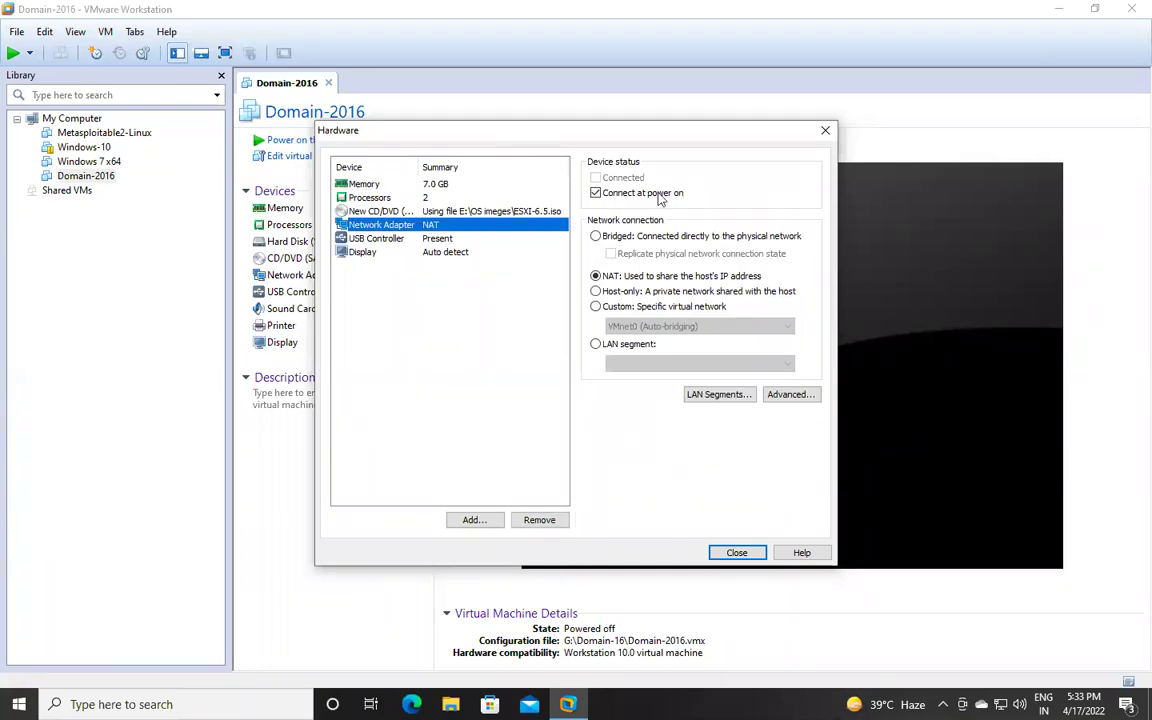
{"action": "left_click", "coordinate": [596, 237]}
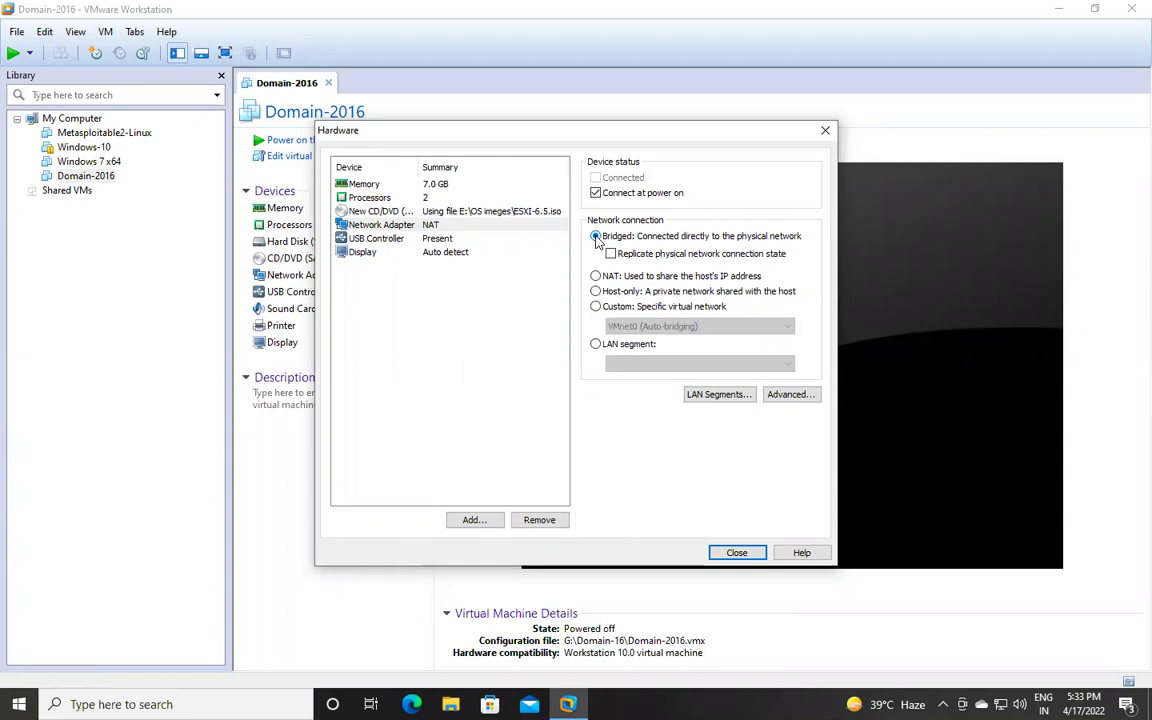
{"action": "left_click", "coordinate": [736, 552]}
Create ESXI-HOST, power it on, and close the Domain-2016 tab.
{"action": "left_click", "coordinate": [646, 487]}
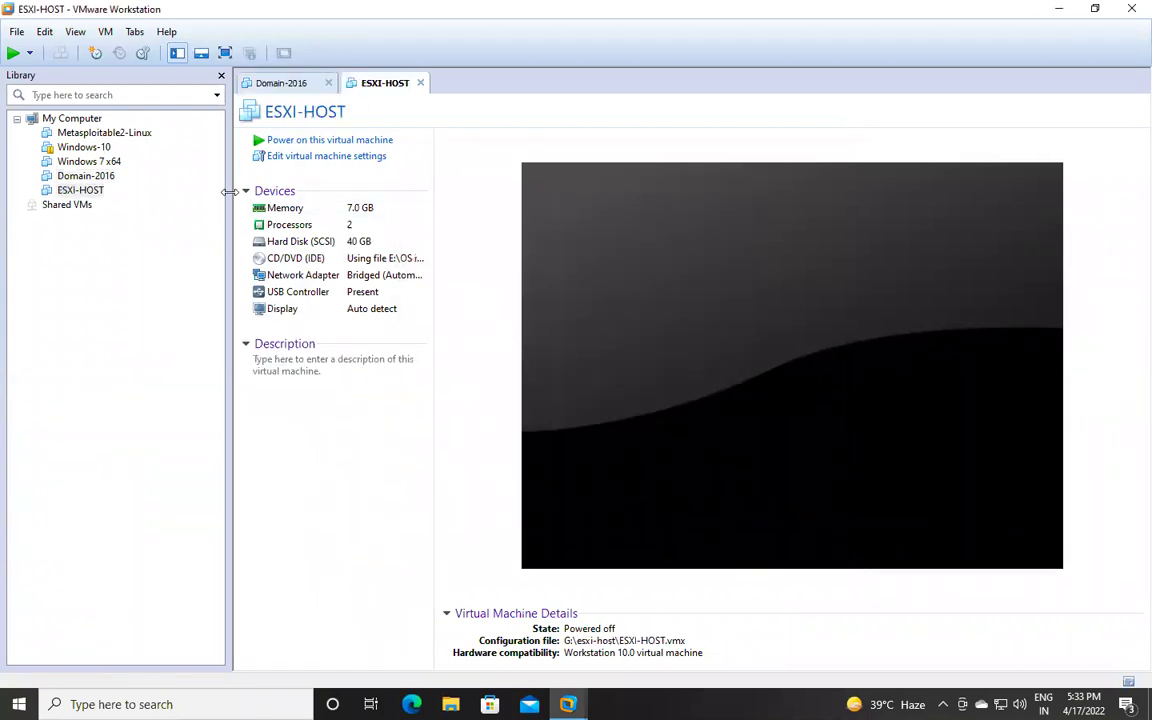
{"action": "left_click", "coordinate": [347, 141]}
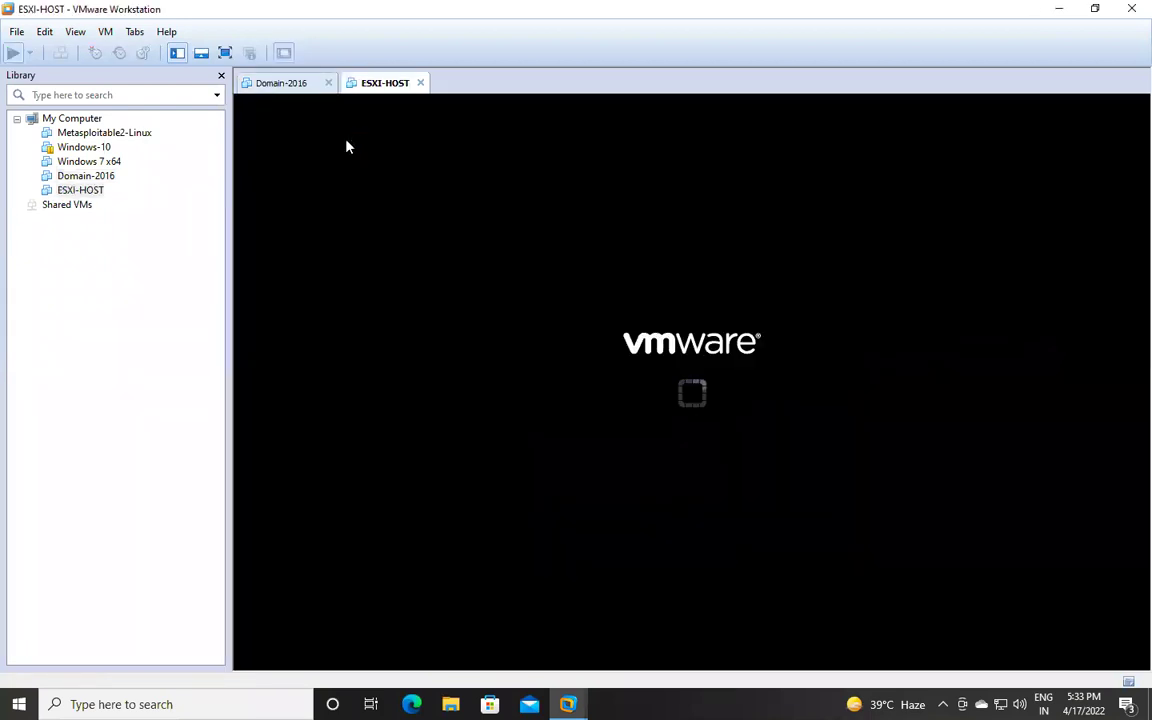
{"action": "left_click", "coordinate": [327, 83]}
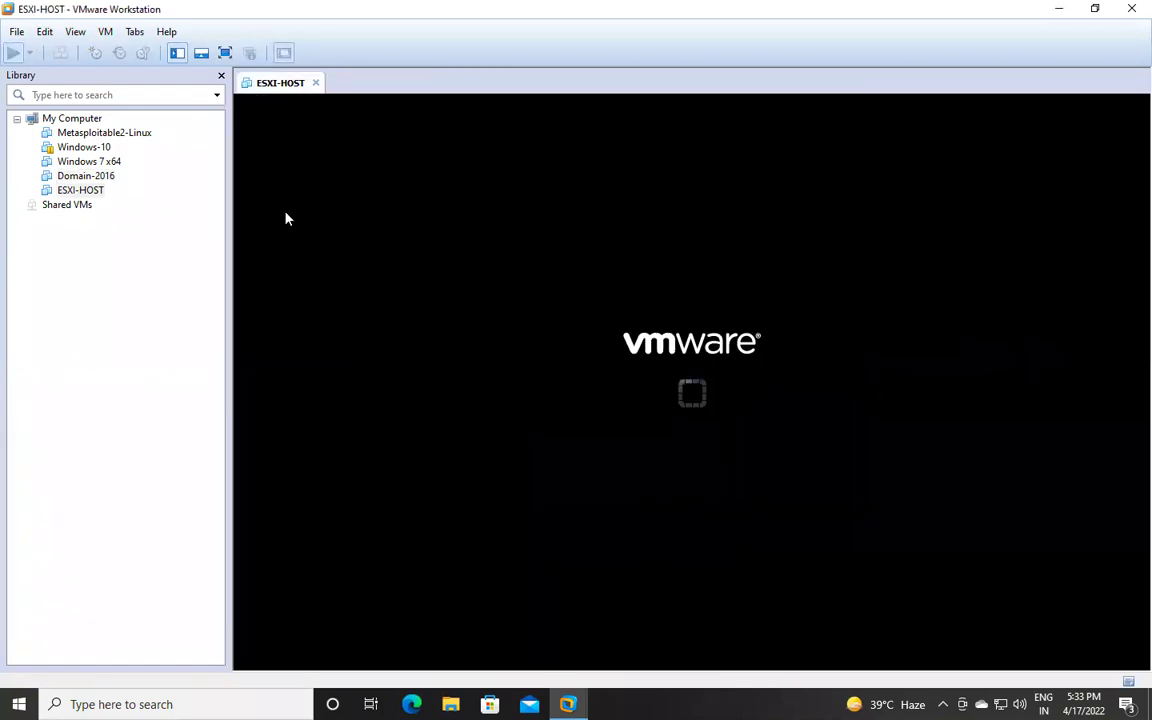
{"action": "key", "text": "ctrl+Left"}
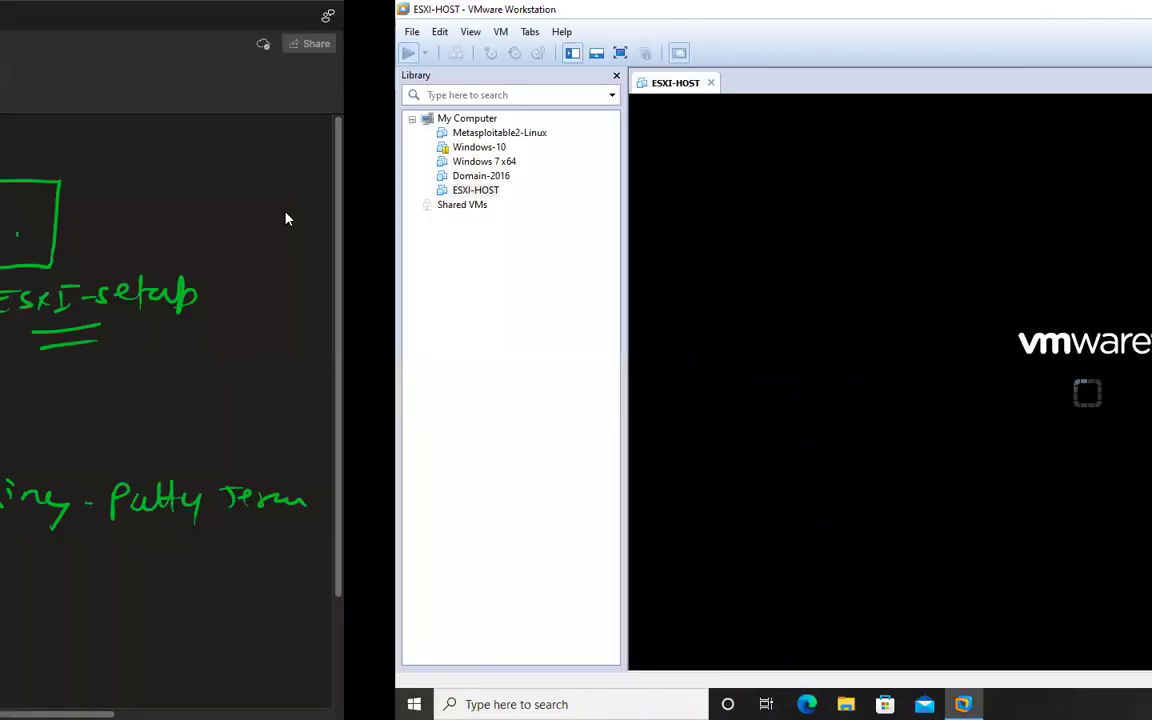
{"action": "mouse_move", "coordinate": [468, 8]}
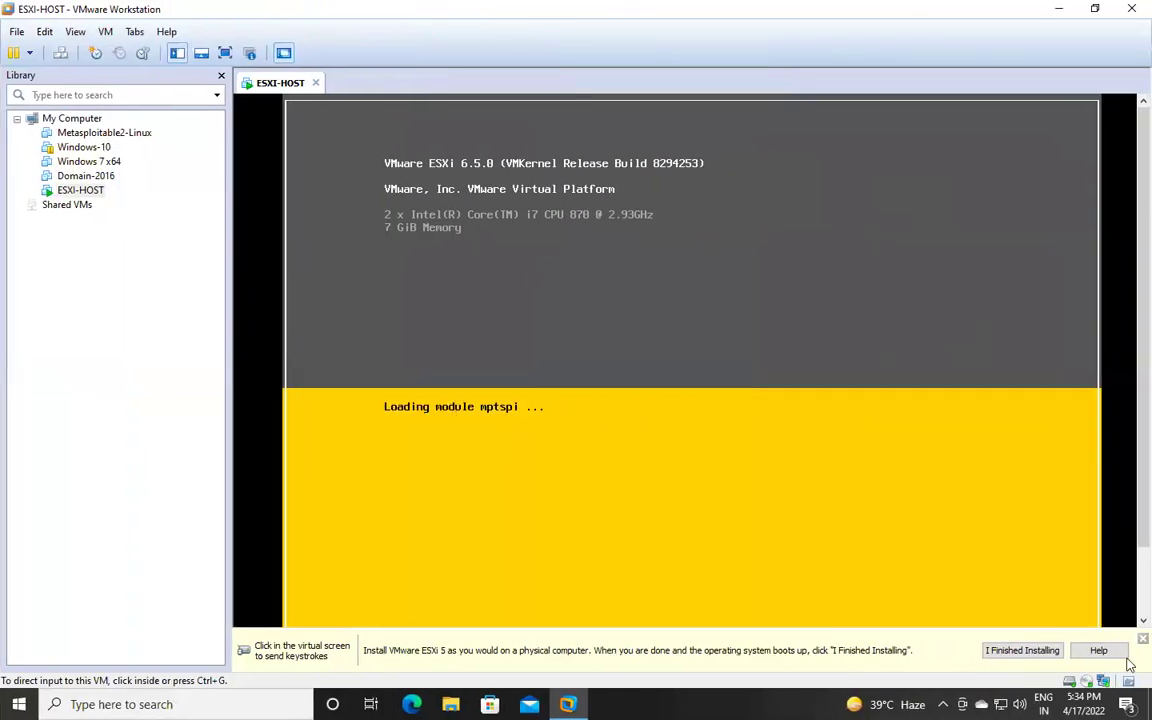
Dismiss the install hint bar and show ESXI-HOST full screen while the ESXi 6.5.0 installer loads.
{"action": "left_click", "coordinate": [1143, 638]}
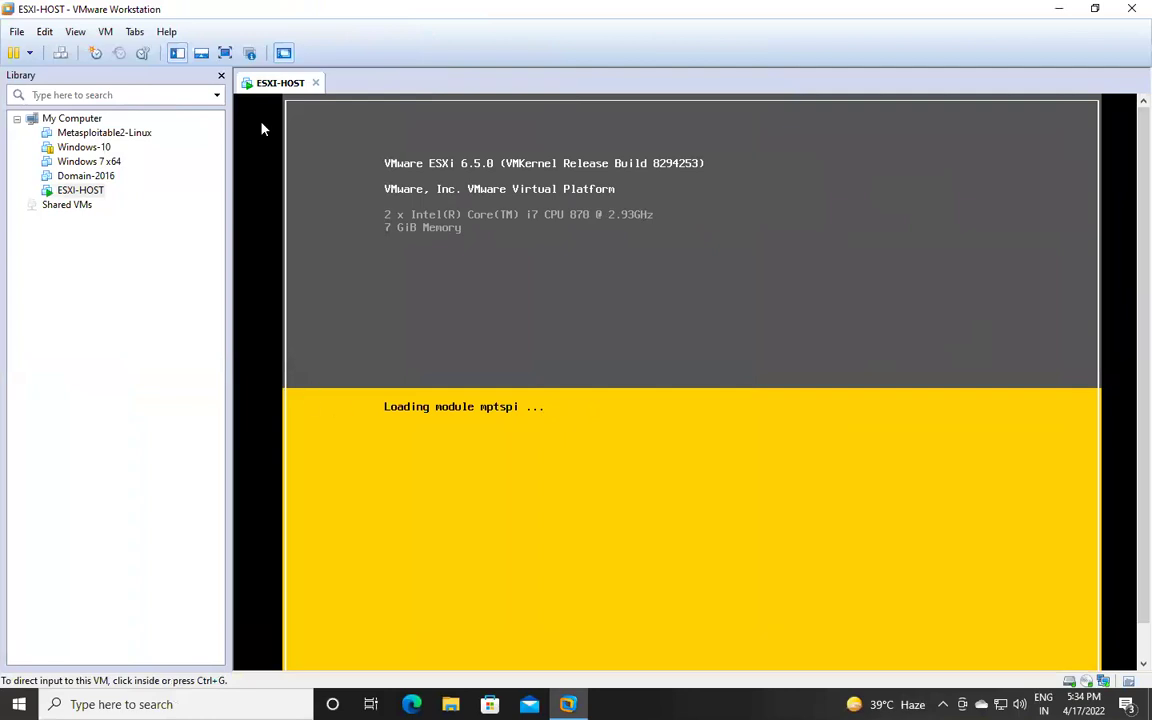
{"action": "left_click", "coordinate": [225, 53]}
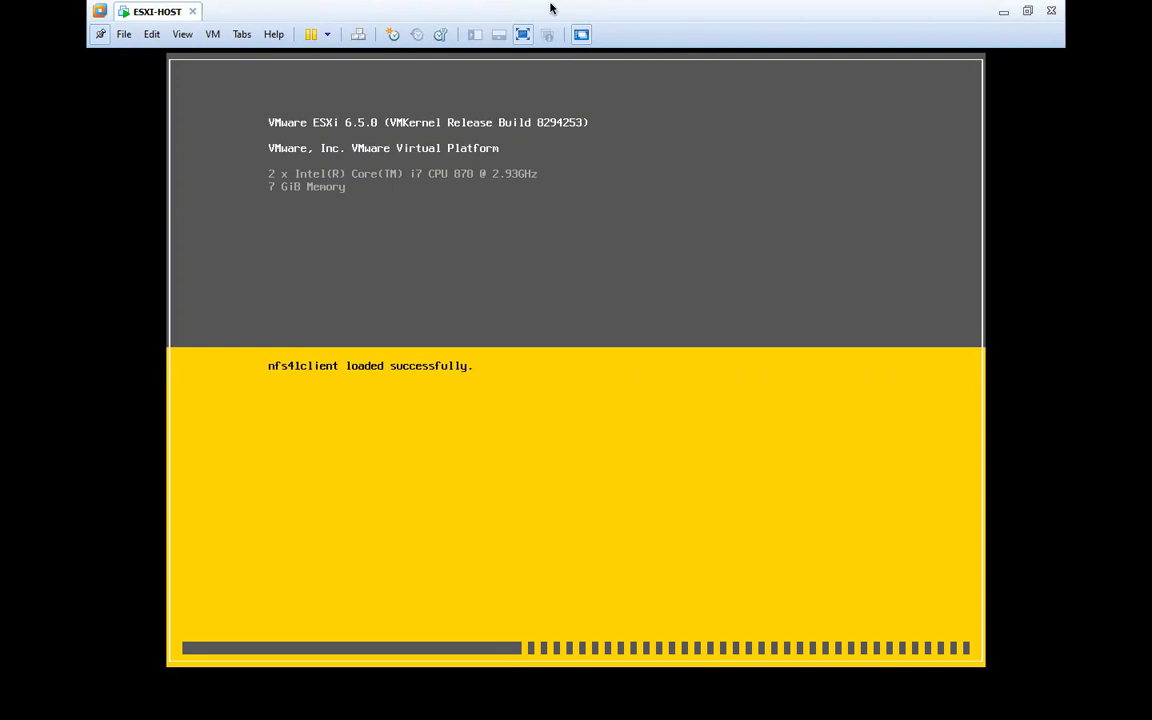
{"action": "mouse_move", "coordinate": [540, 5]}
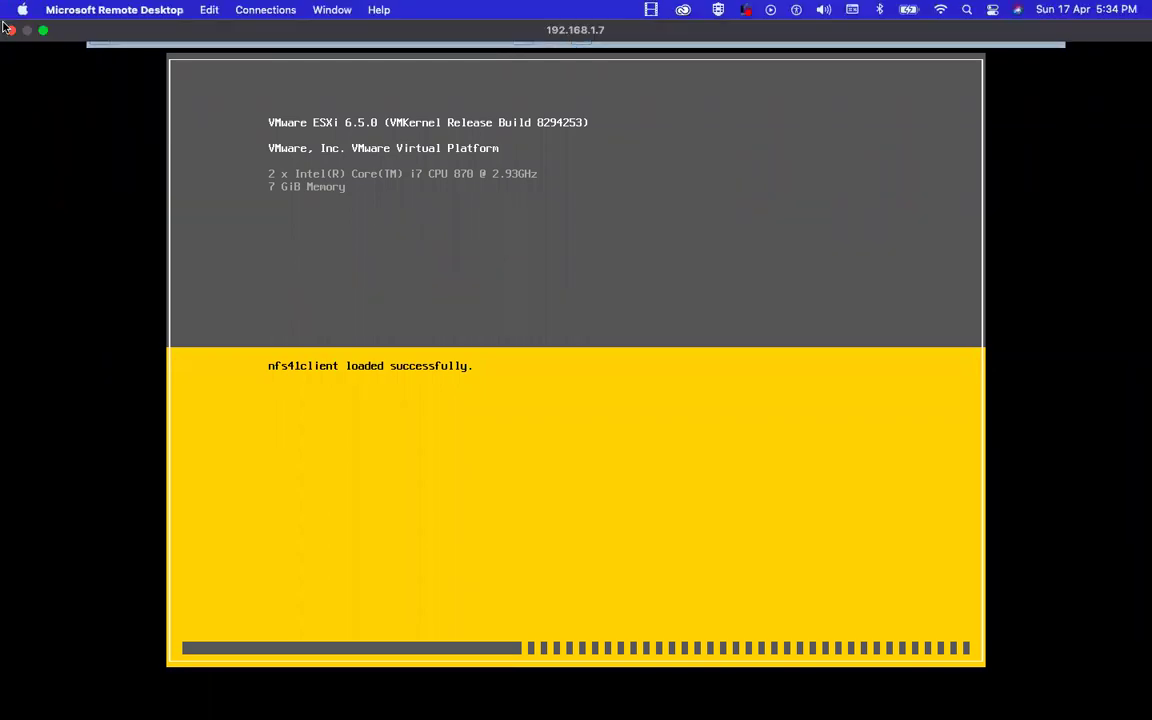
{"action": "mouse_move", "coordinate": [576, 3]}
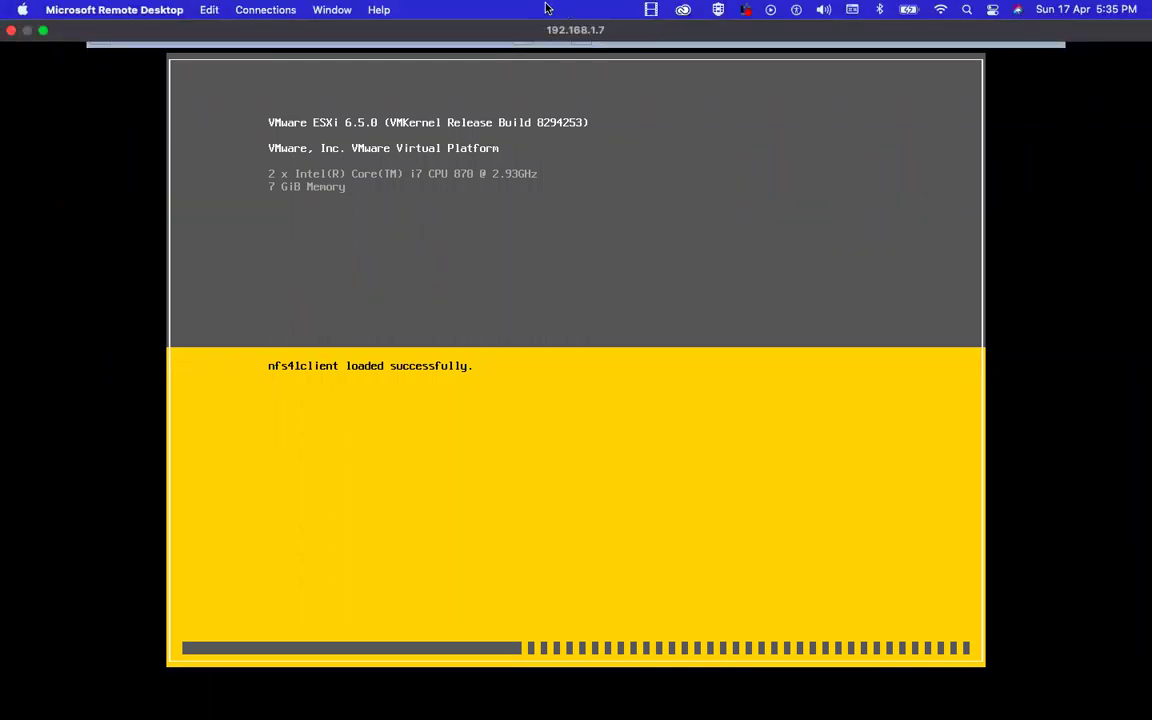
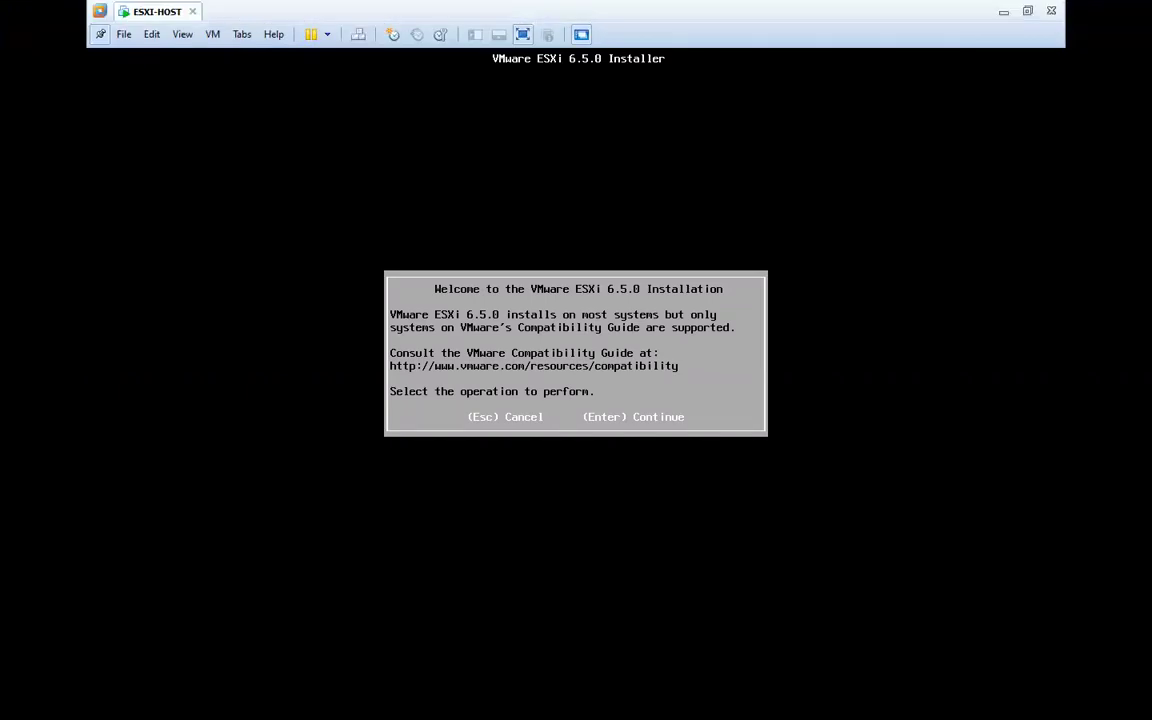
Get past the ESXi 6.5.0 welcome screen, accept the EULA, and select the 40 GiB local disk.
{"action": "key", "text": "Return"}
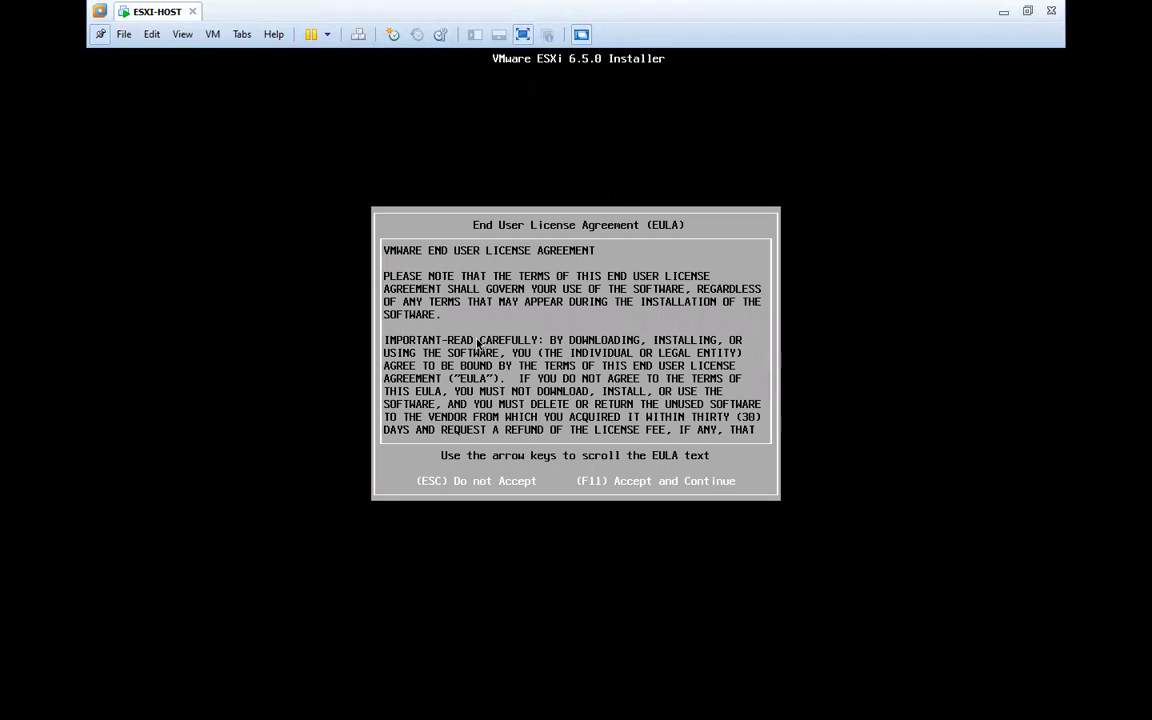
{"action": "key", "text": "XF86AudioRaiseVolume"}
{"action": "key", "text": "F11"}
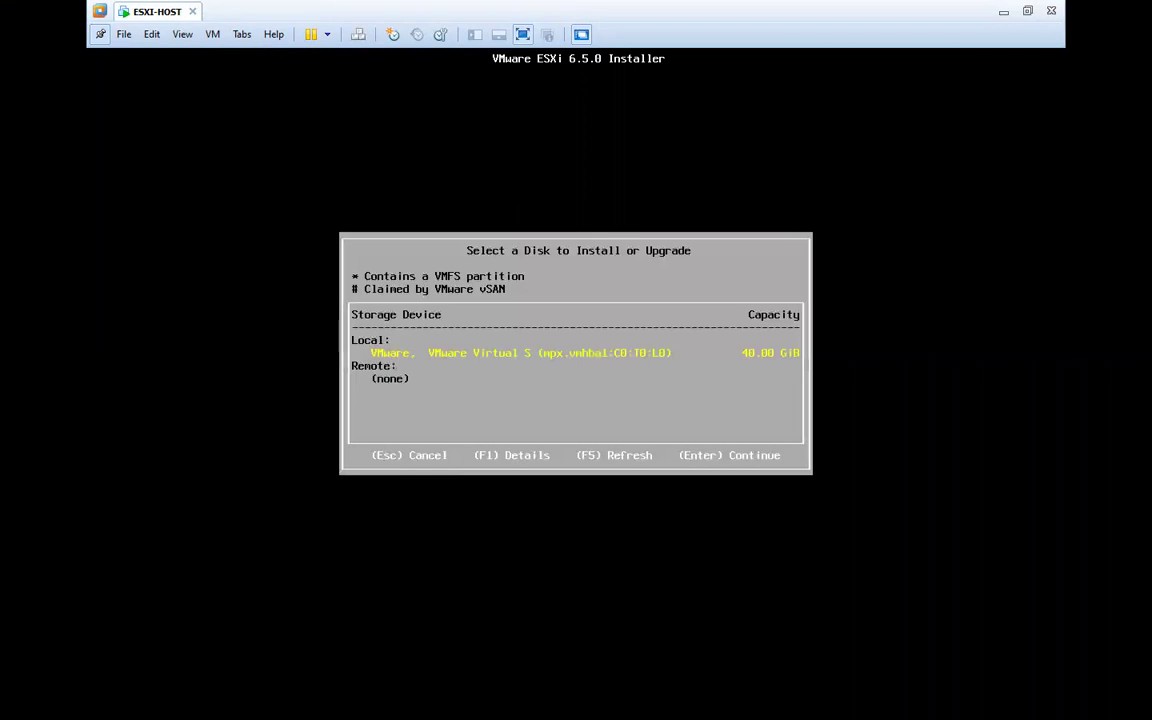
{"action": "key", "text": "Return"}
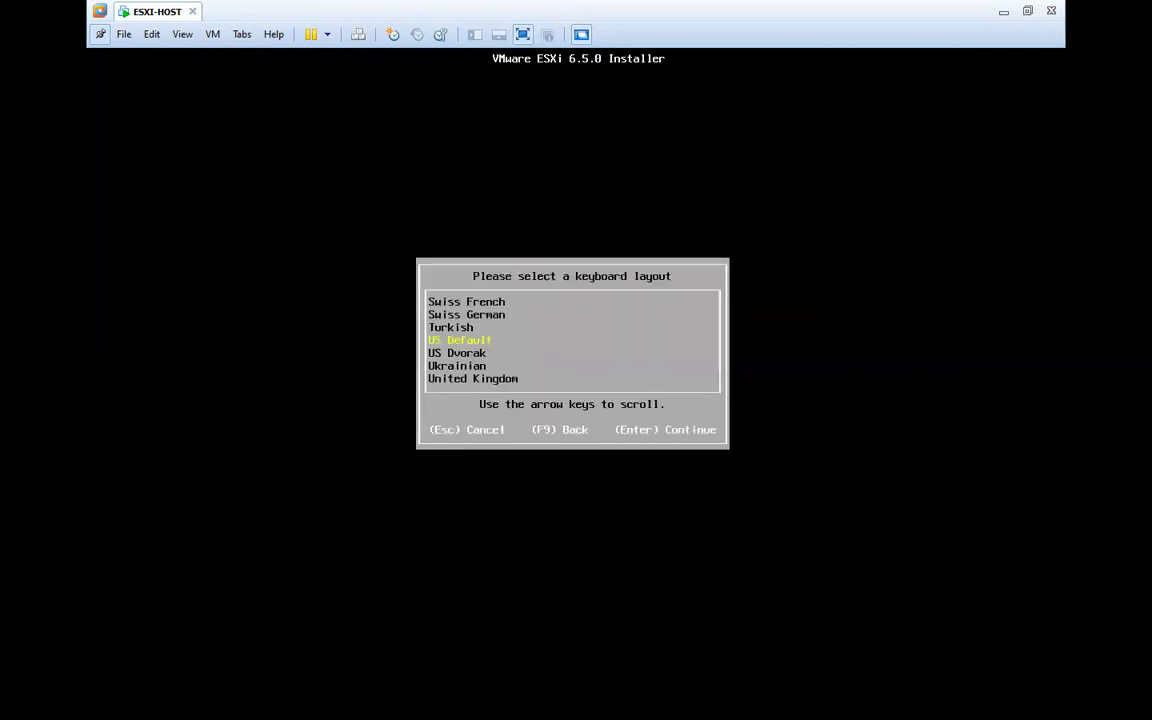
Keep the US Default keyboard, set and confirm the root password, and start the ESXi installation.
{"action": "key", "text": "Return"}
{"action": "type", "text": "********"}
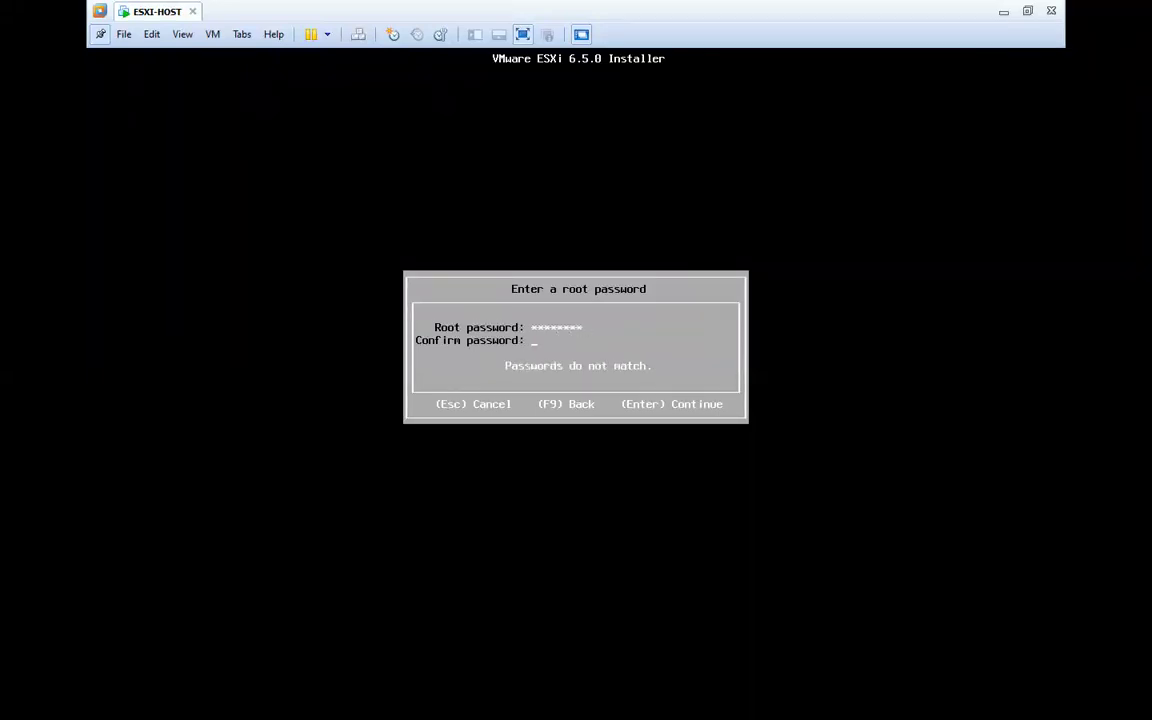
{"action": "type", "text": "********"}
{"action": "key", "text": "Return"}
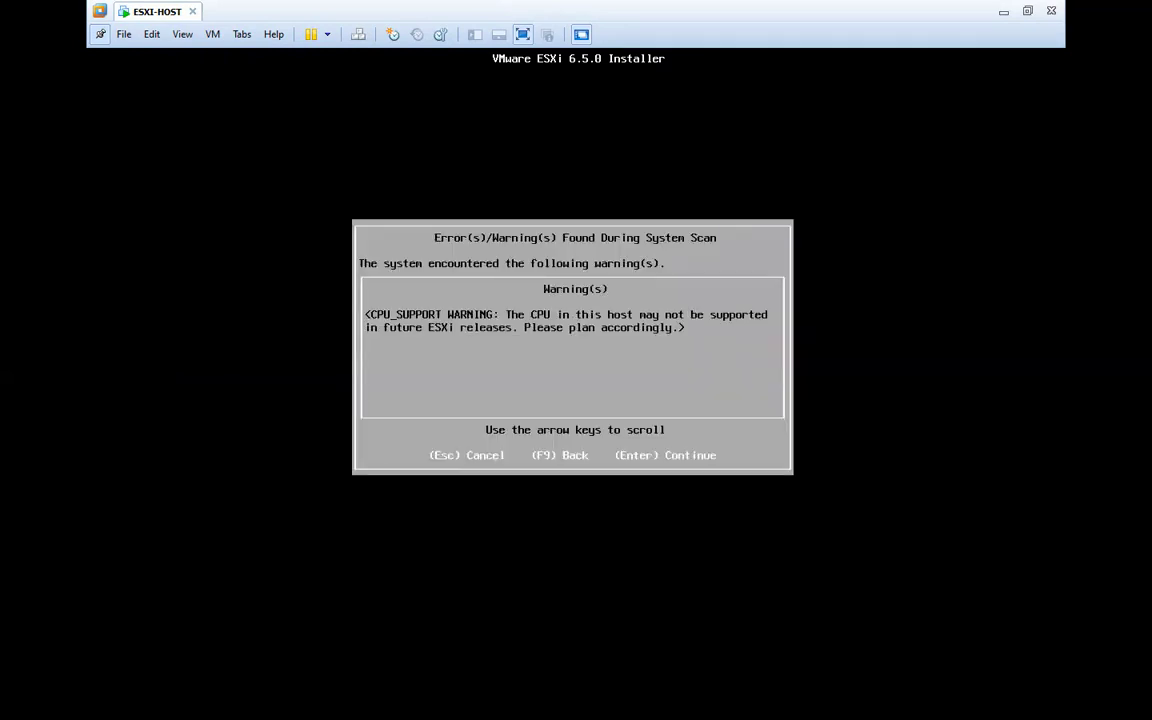
{"action": "key", "text": "Return"}
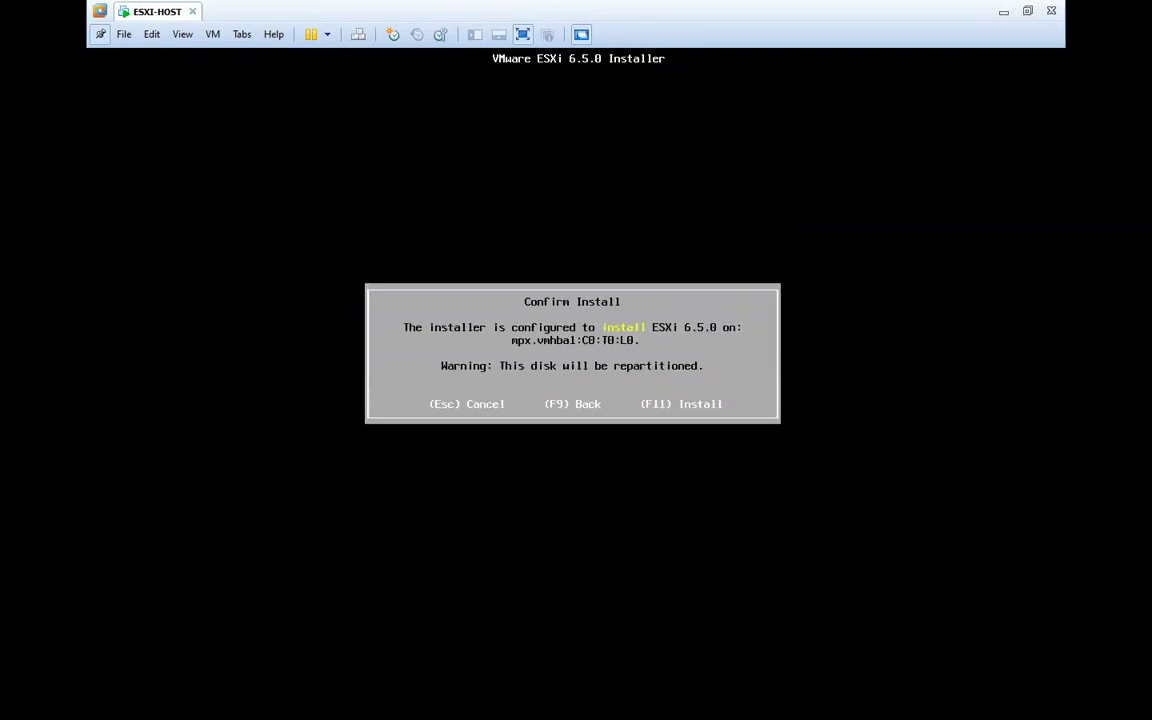
{"action": "key", "text": "F11"}
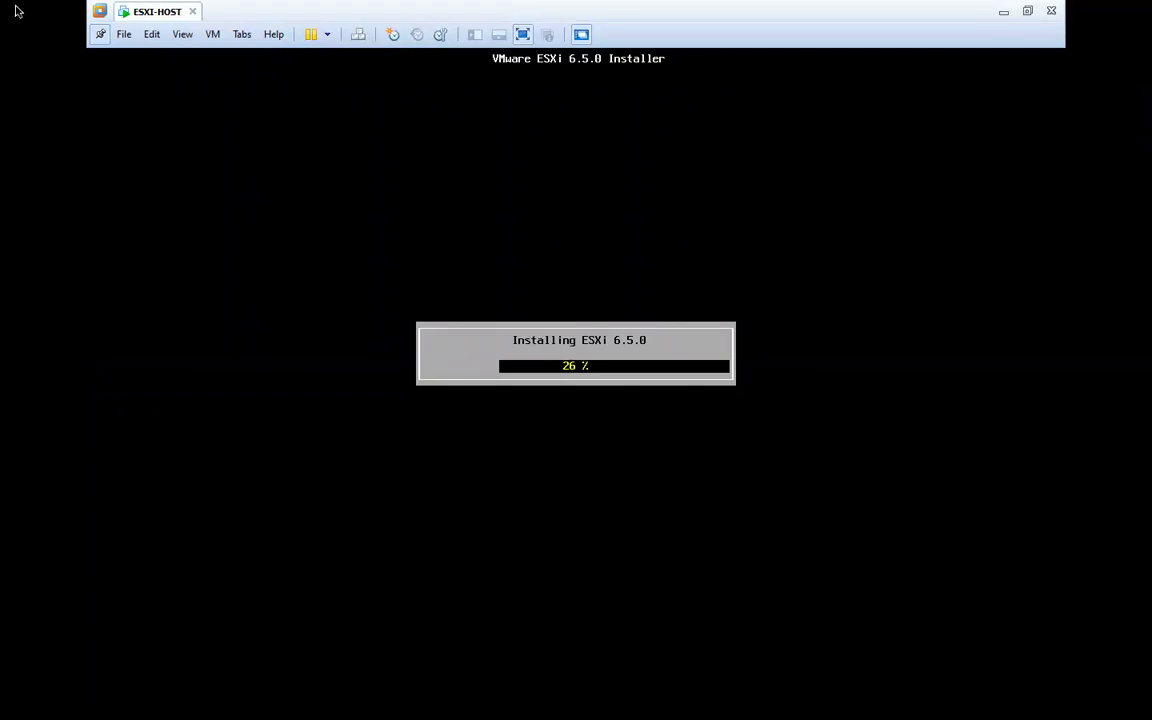
Let the ESXi installation run to 26% and leave the VM window for the Mac desktop.
{"action": "mouse_move", "coordinate": [392, 10]}
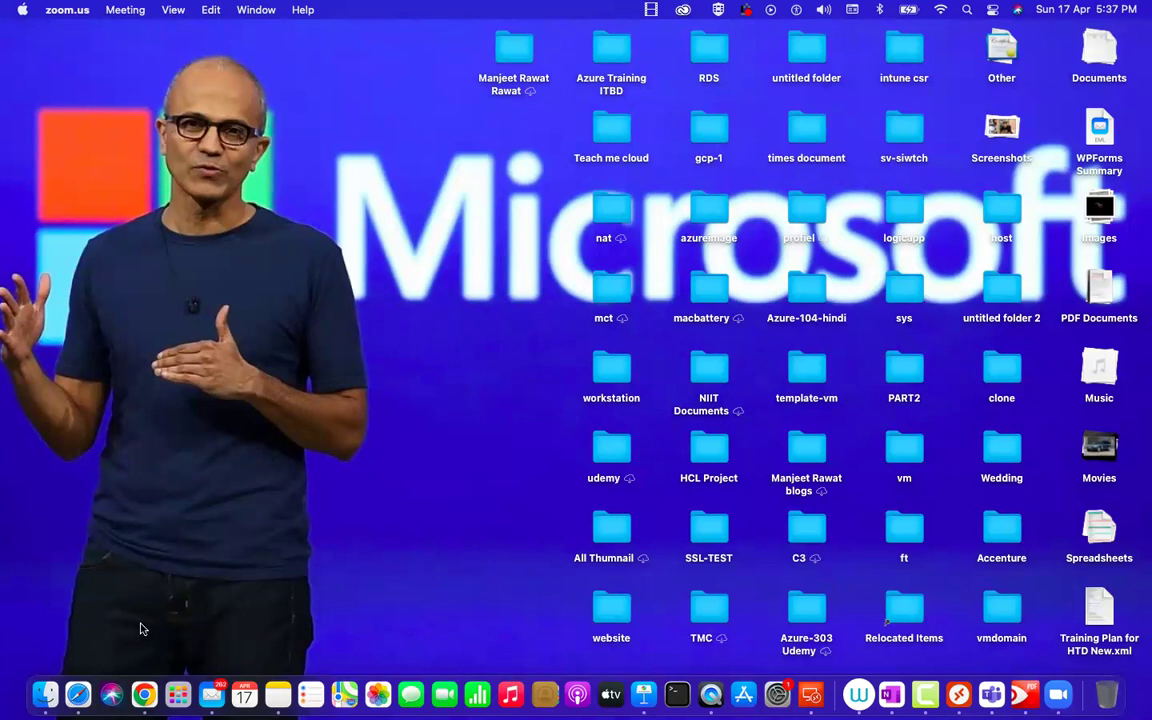
Open Google Drive in a new Chrome tab from the Google apps grid.
{"action": "left_click", "coordinate": [145, 697]}
{"action": "left_click", "coordinate": [215, 62]}
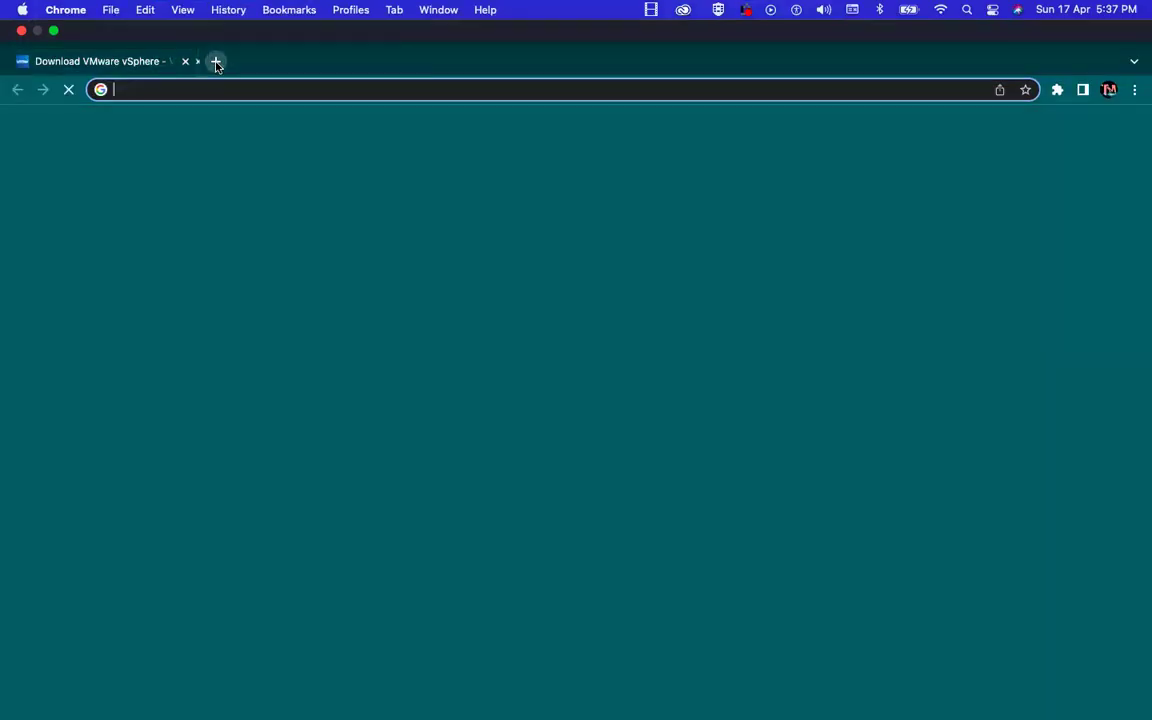
{"action": "left_click", "coordinate": [1137, 49]}
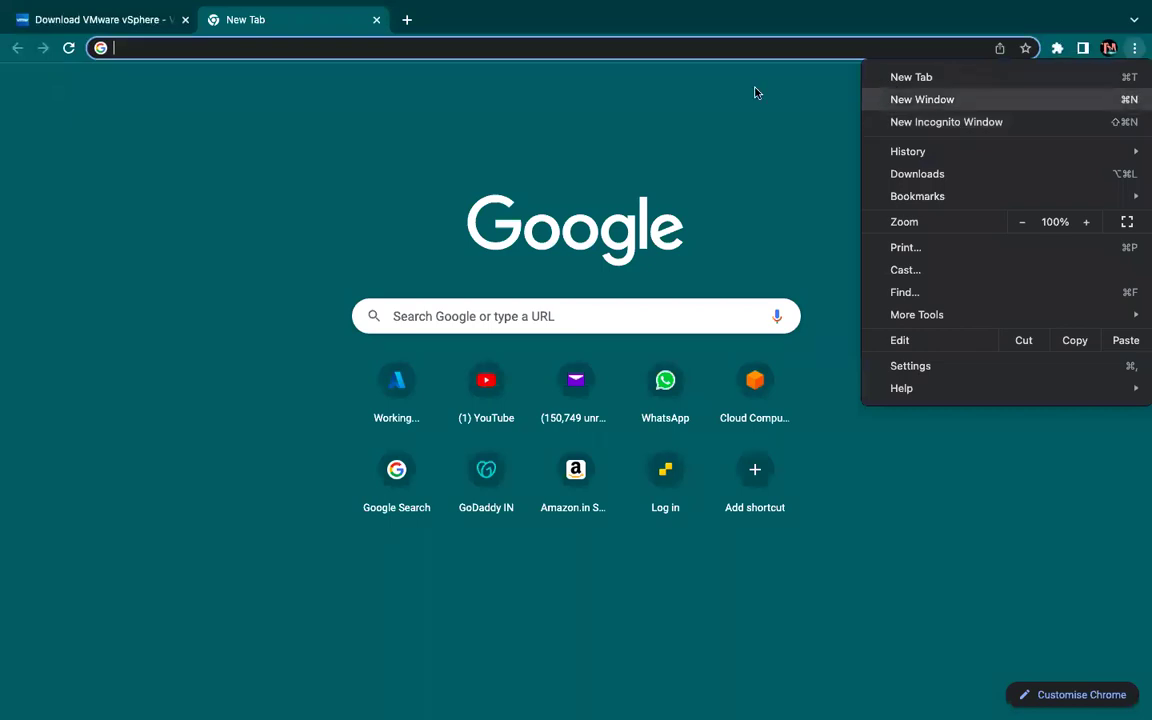
{"action": "key", "text": "Escape"}
{"action": "left_click", "coordinate": [1086, 88]}
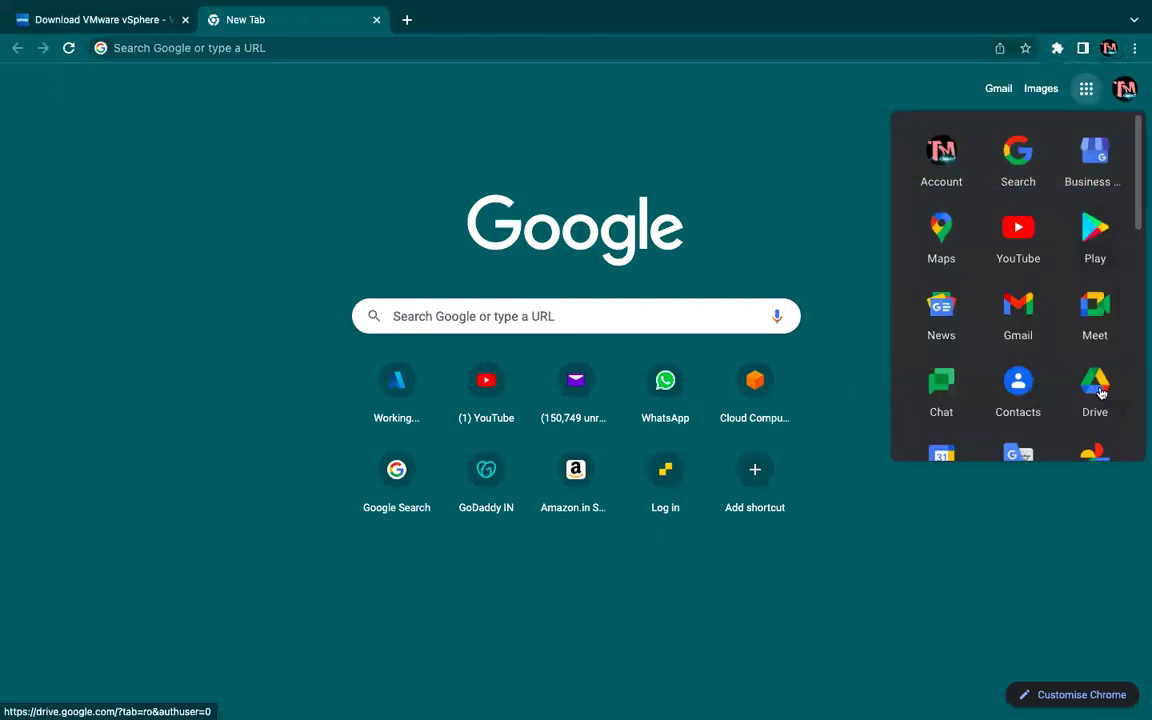
{"action": "left_click", "coordinate": [1095, 230]}
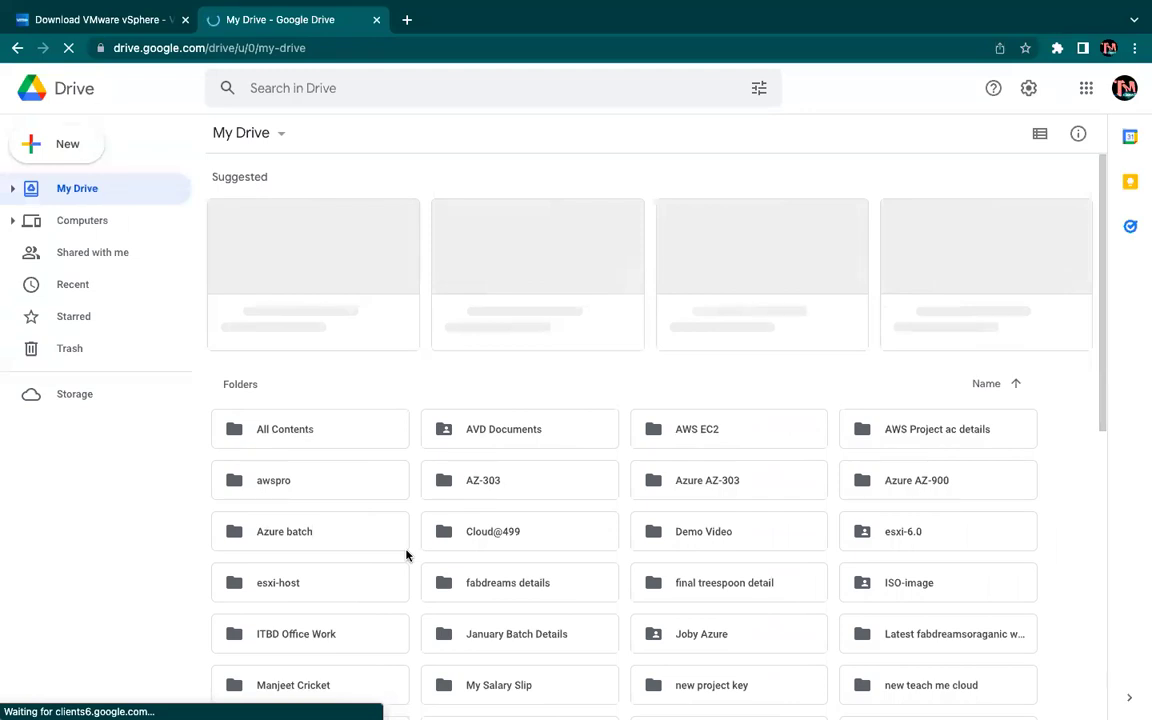
Open the VMware ISO folder in My Drive.
{"action": "scroll", "coordinate": [406, 555], "scroll_direction": "down", "scroll_amount": 5}
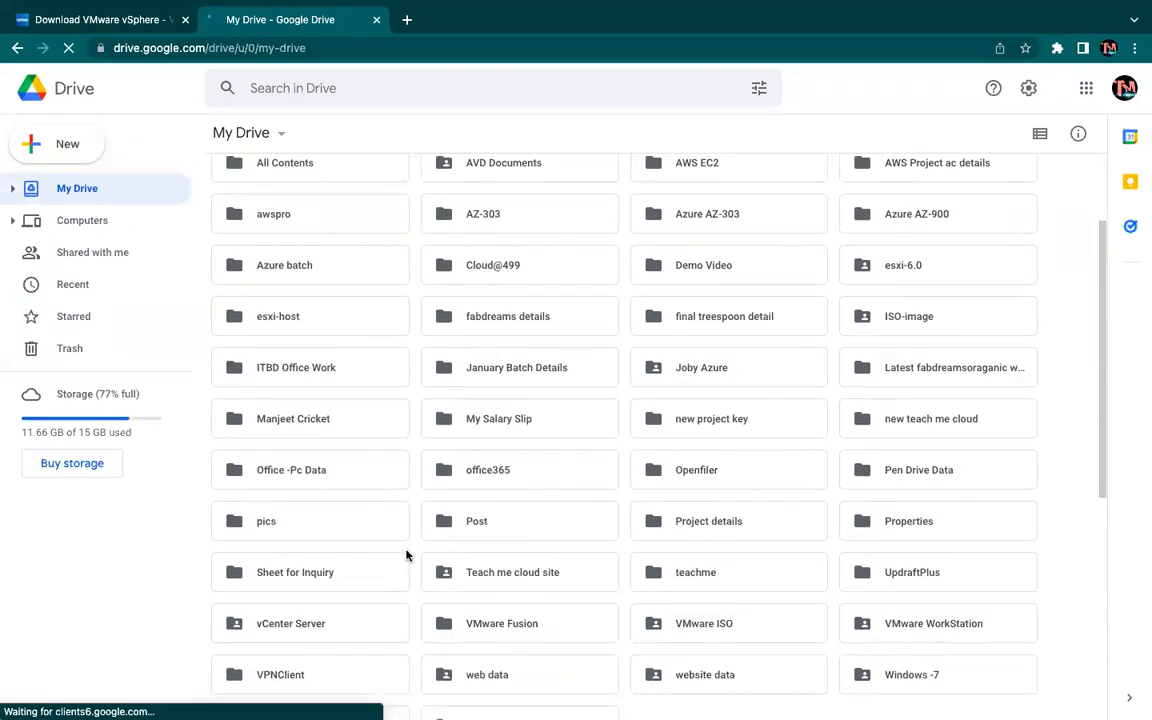
{"action": "scroll", "coordinate": [406, 555], "scroll_direction": "down", "scroll_amount": 2}
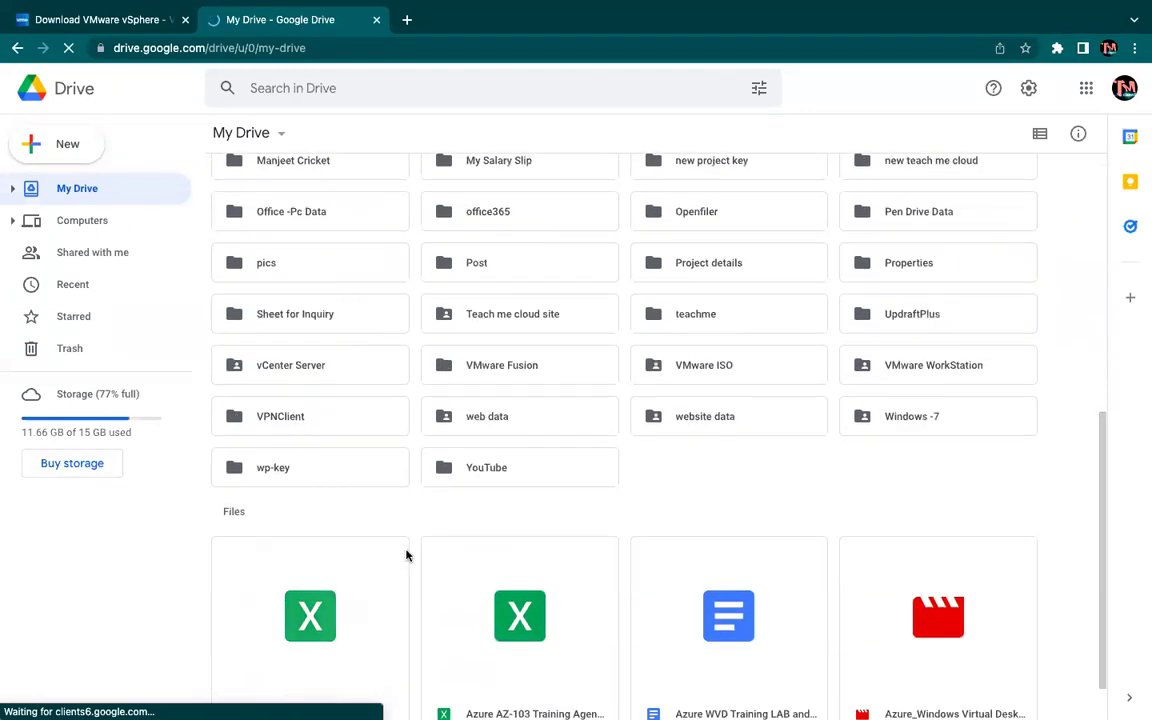
{"action": "scroll", "coordinate": [406, 555], "scroll_direction": "down", "scroll_amount": 2}
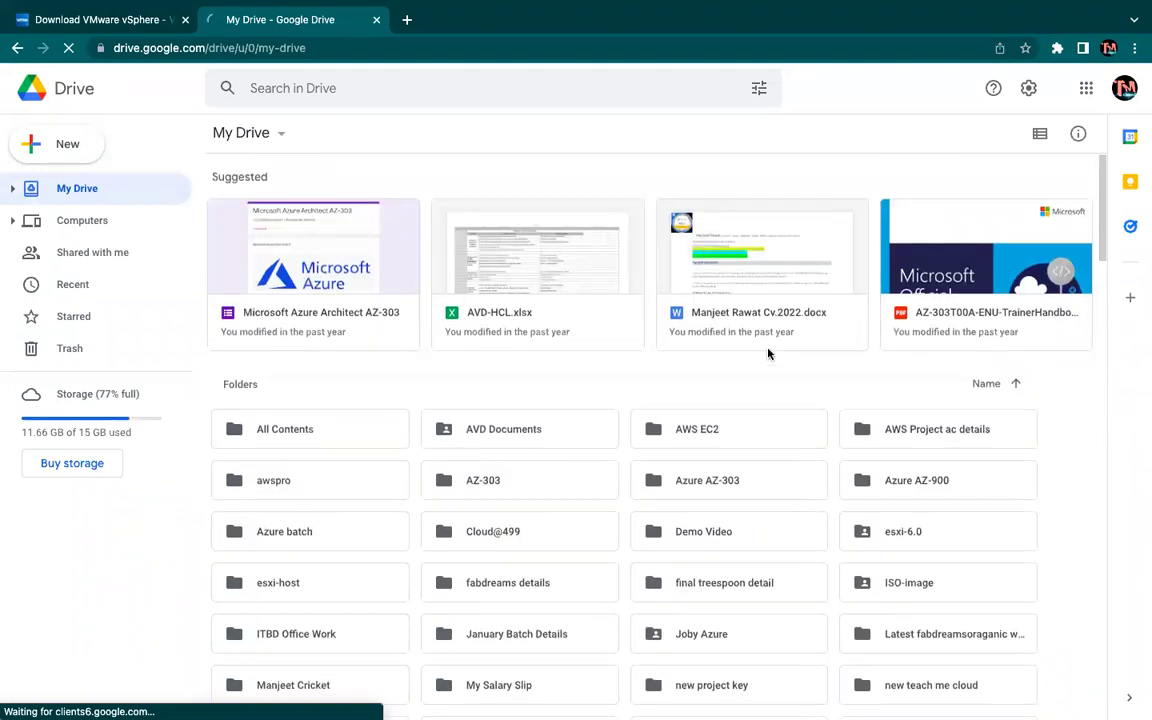
{"action": "scroll", "coordinate": [768, 352], "scroll_direction": "down", "scroll_amount": 3}
{"action": "scroll", "coordinate": [694, 525], "scroll_direction": "down", "scroll_amount": 5}
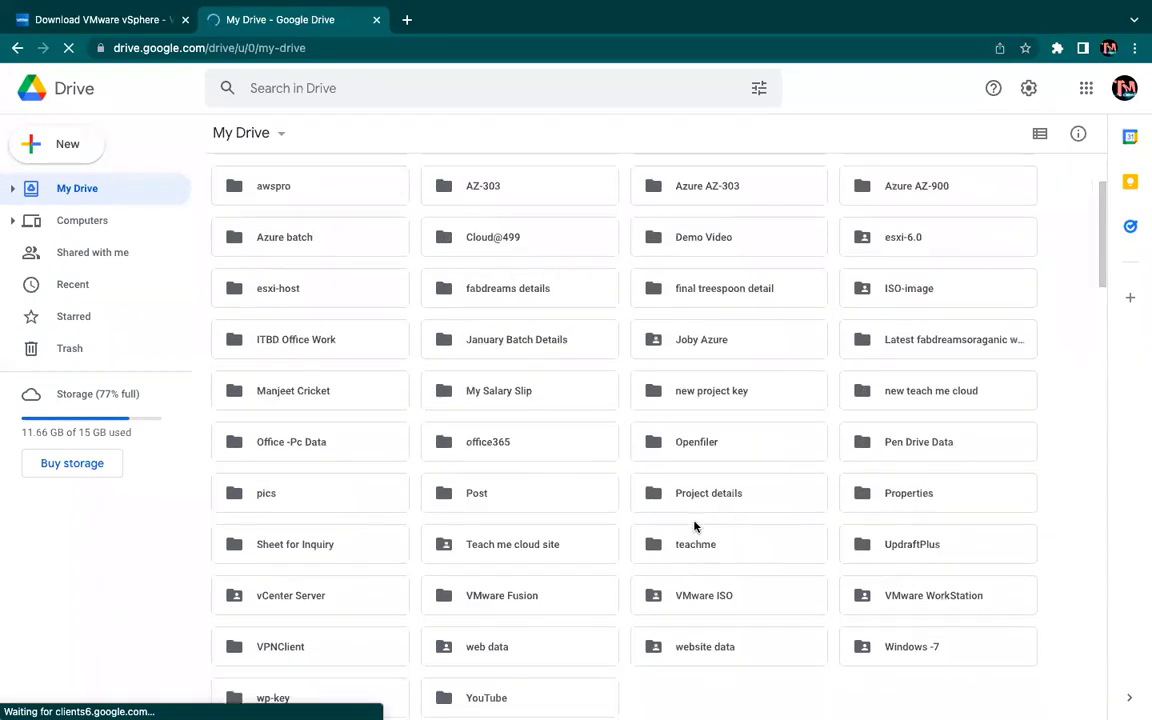
{"action": "double_click", "coordinate": [701, 458]}
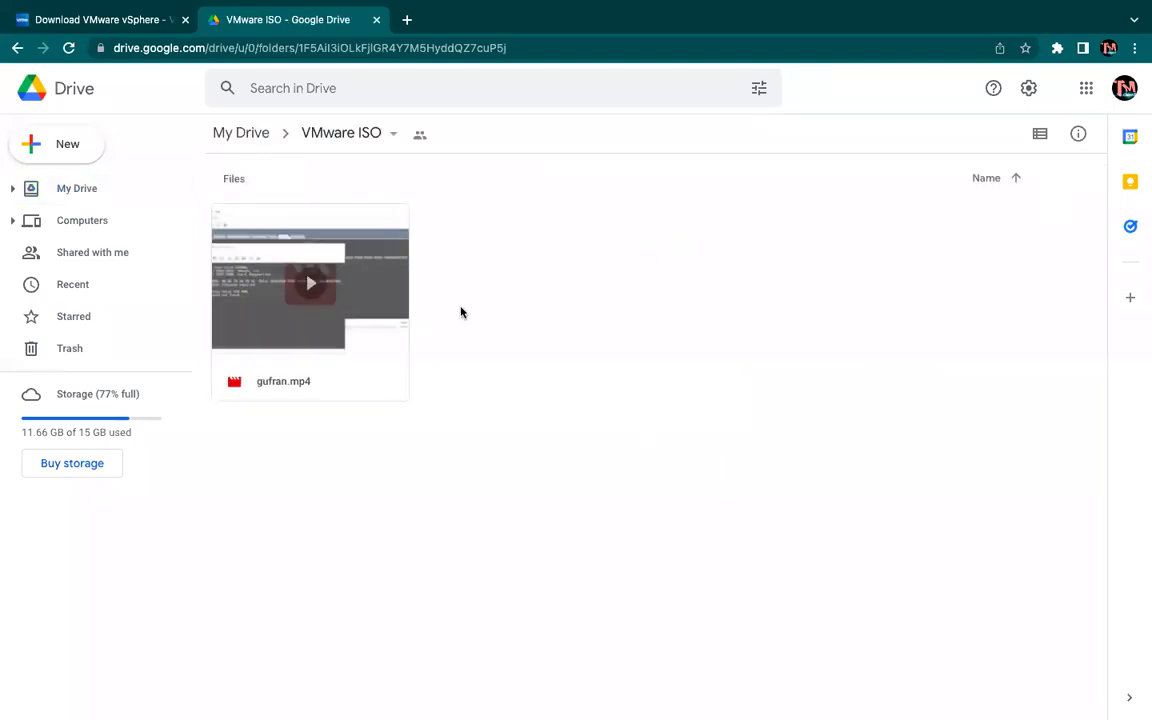
Start a folder upload into VMware ISO, cancel it, and switch back to the VM desktop.
{"action": "right_click", "coordinate": [560, 355]}
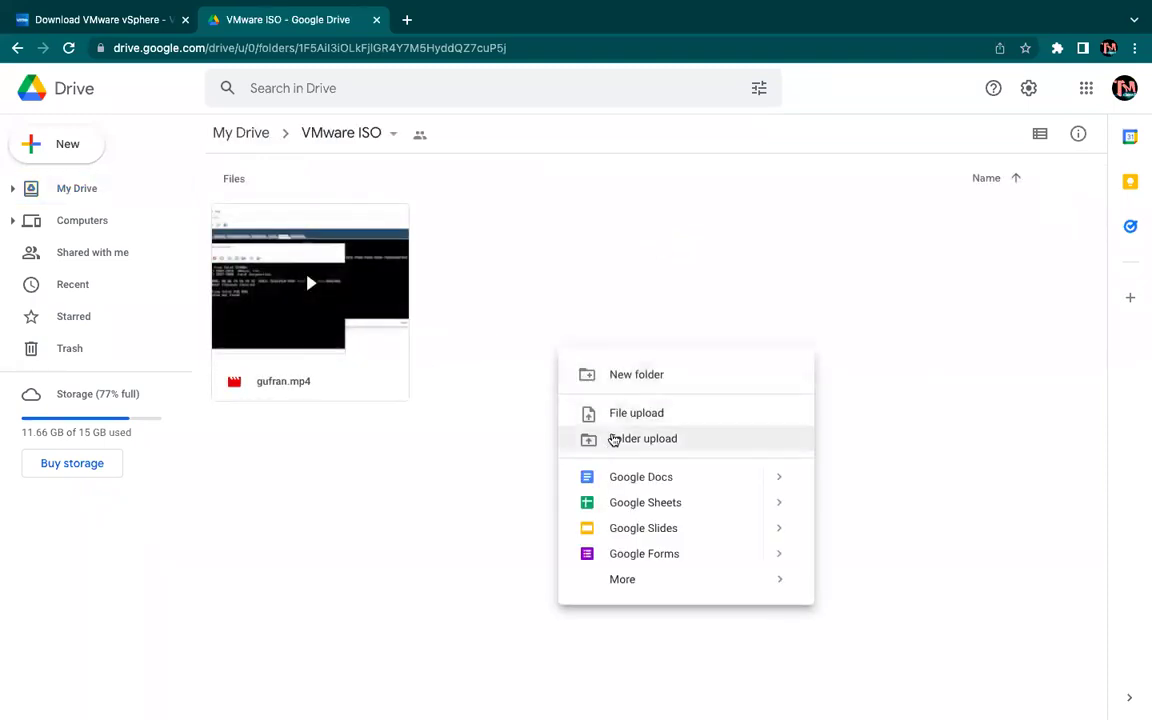
{"action": "left_click", "coordinate": [632, 411]}
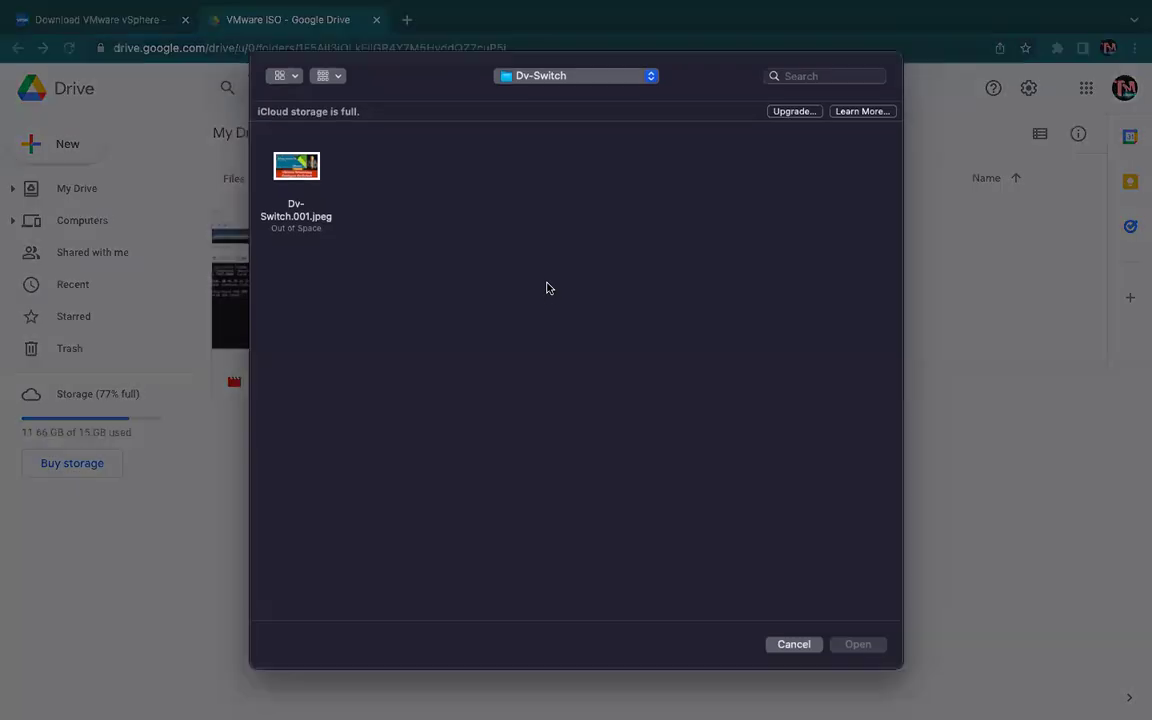
{"action": "left_click", "coordinate": [585, 79]}
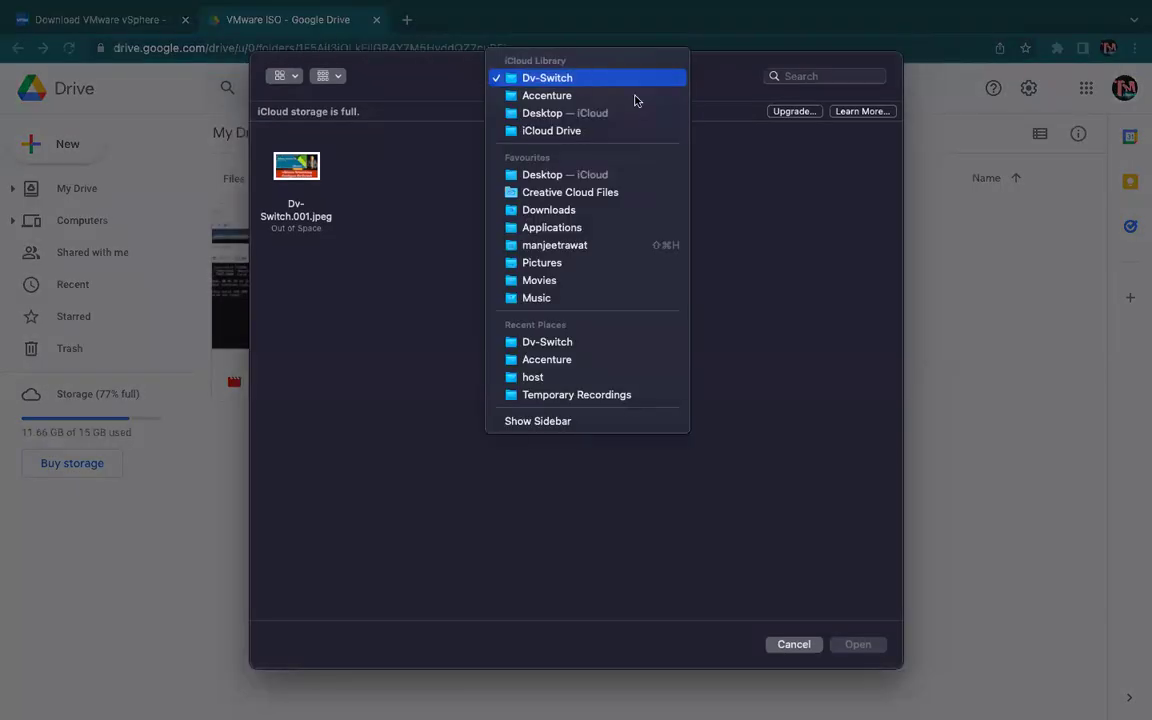
{"action": "left_click", "coordinate": [725, 193]}
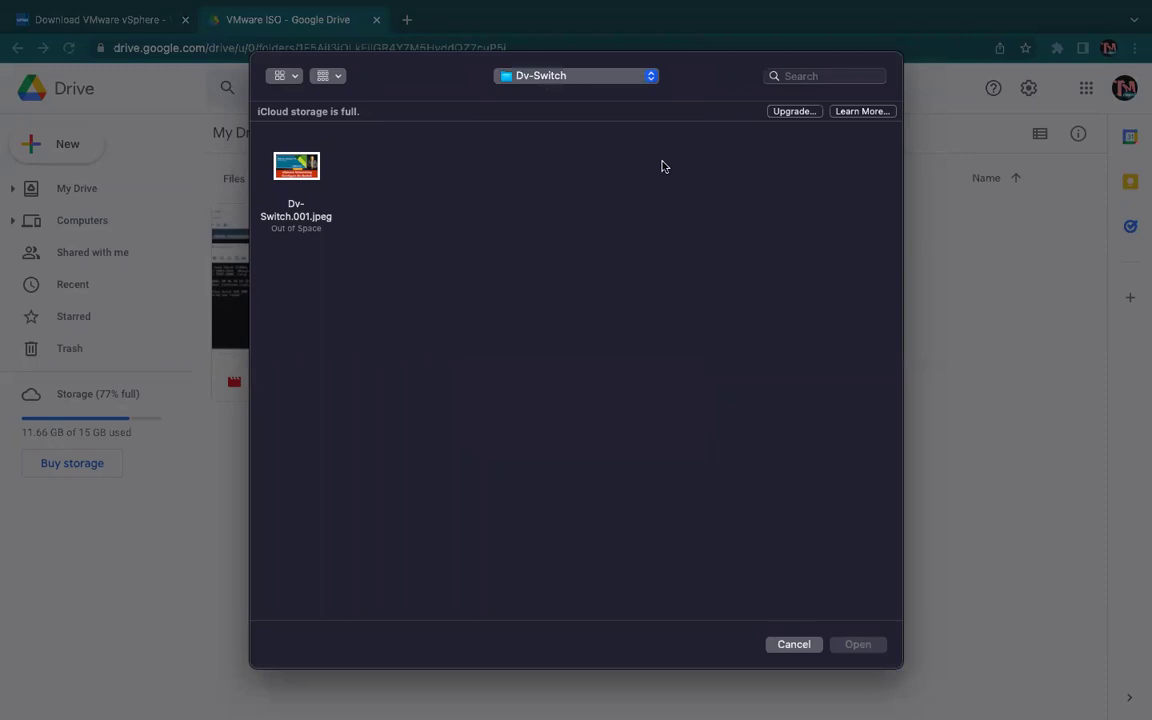
{"action": "left_click", "coordinate": [794, 645]}
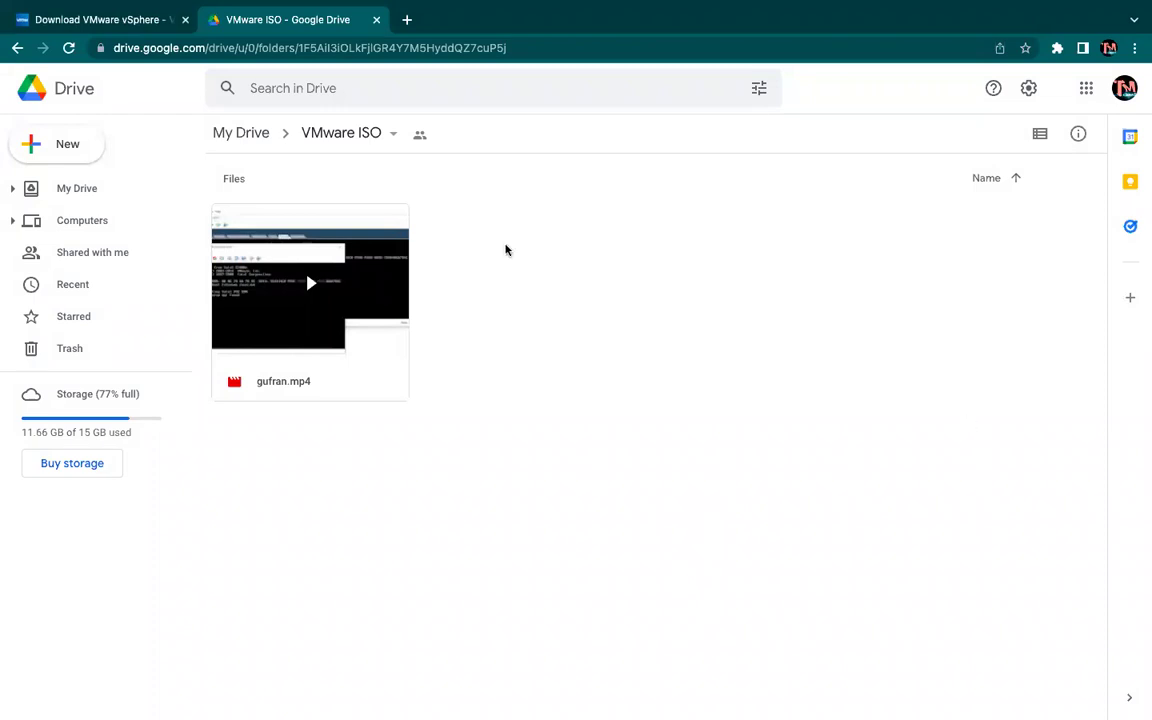
{"action": "key", "text": "ctrl+Right"}
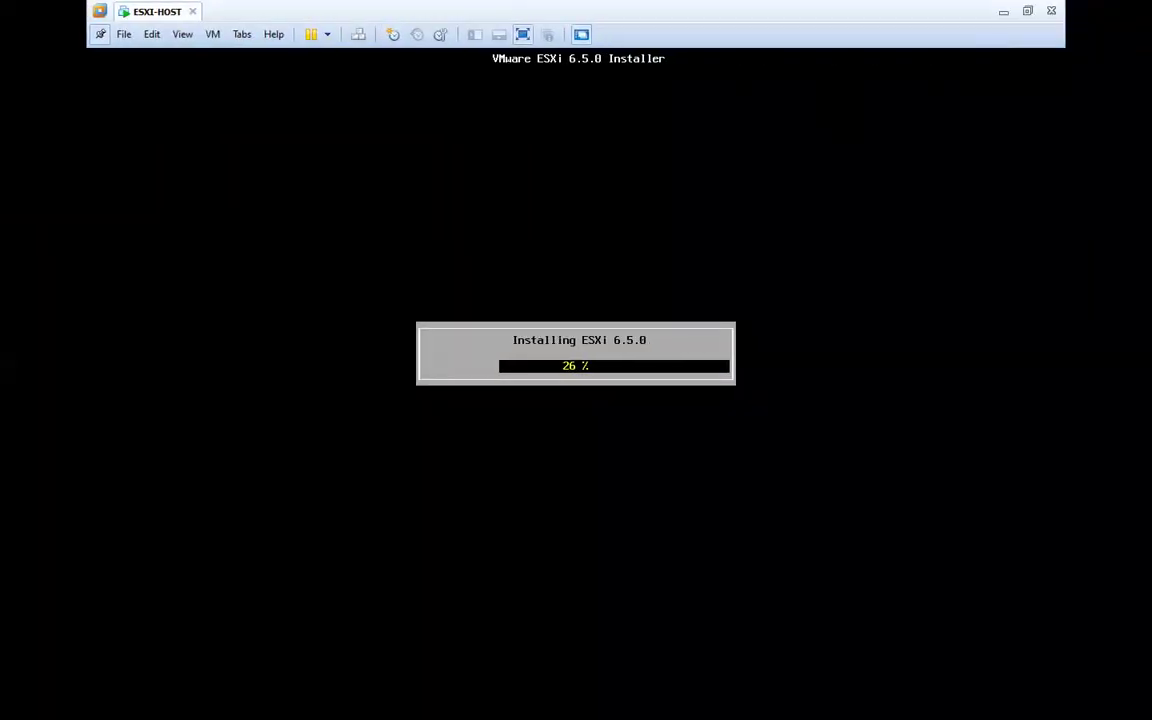
Minimize the installer, relaunch Chrome into Google Drive, and open the VMware ISO folder.
{"action": "left_click", "coordinate": [1003, 16]}
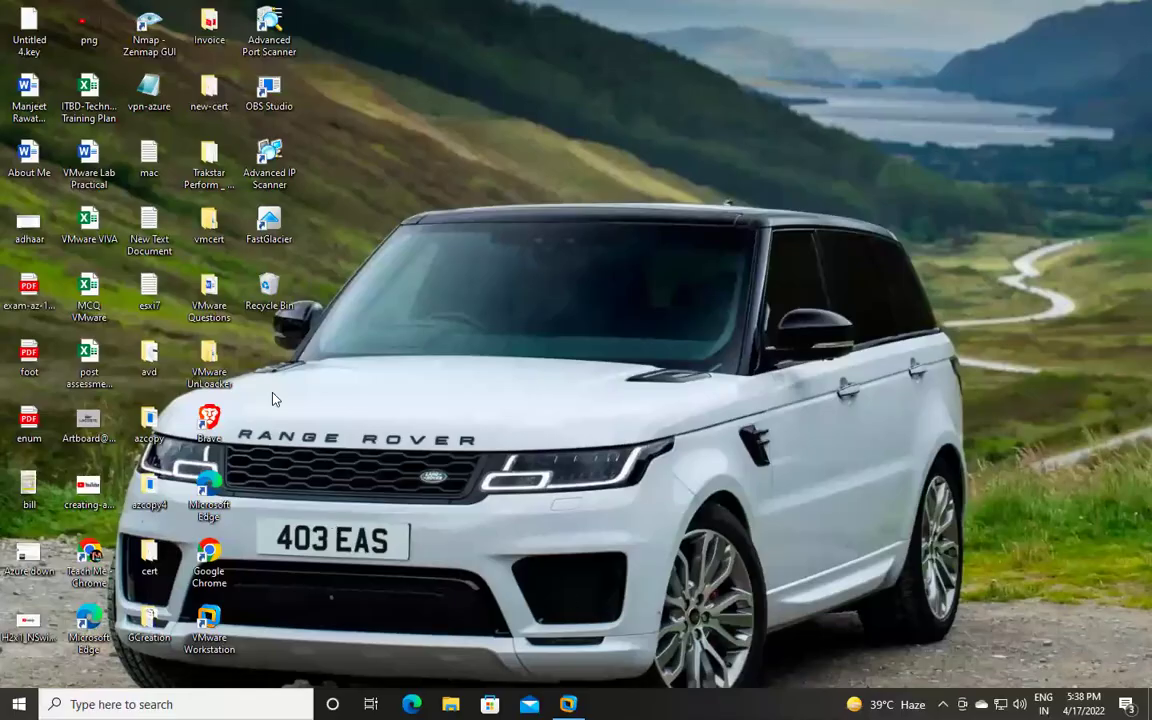
{"action": "double_click", "coordinate": [213, 555]}
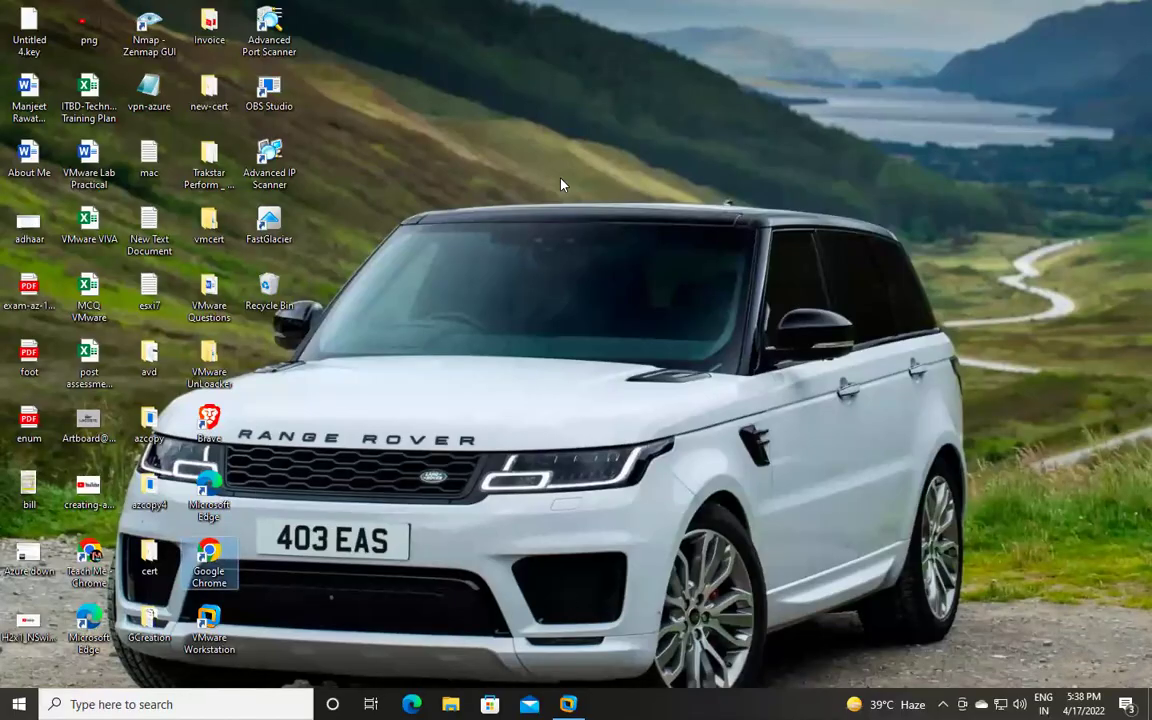
{"action": "left_click", "coordinate": [545, 378]}
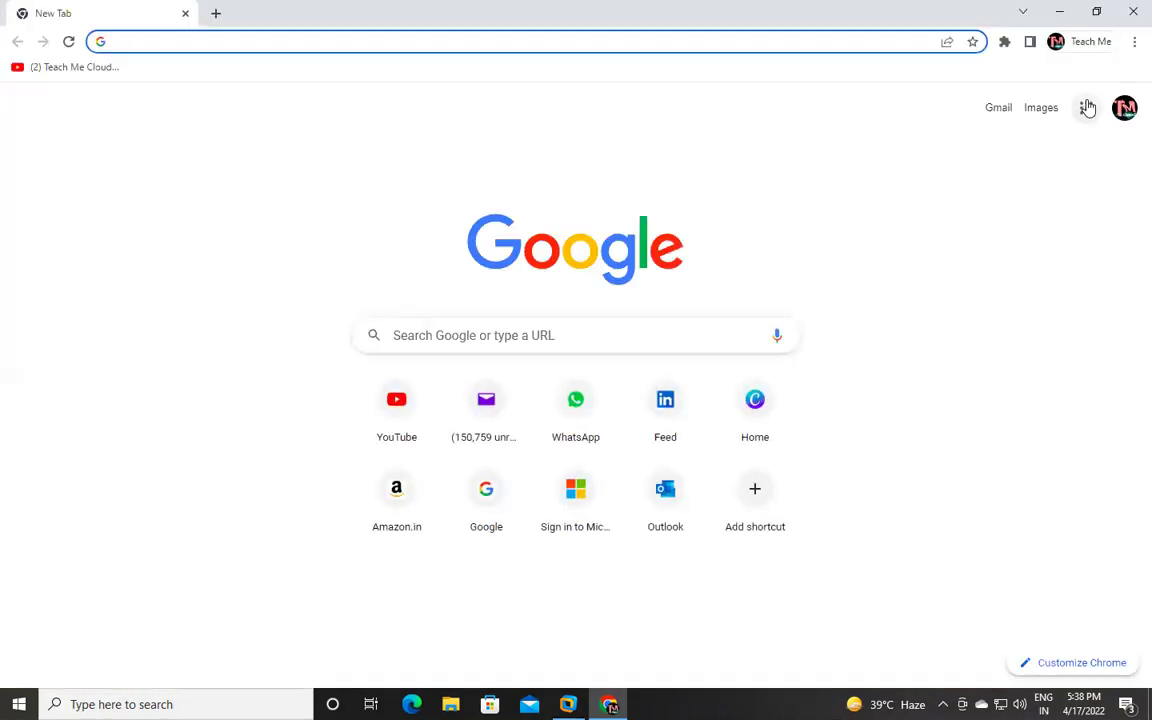
{"action": "left_click", "coordinate": [1086, 107]}
{"action": "left_click", "coordinate": [1090, 405]}
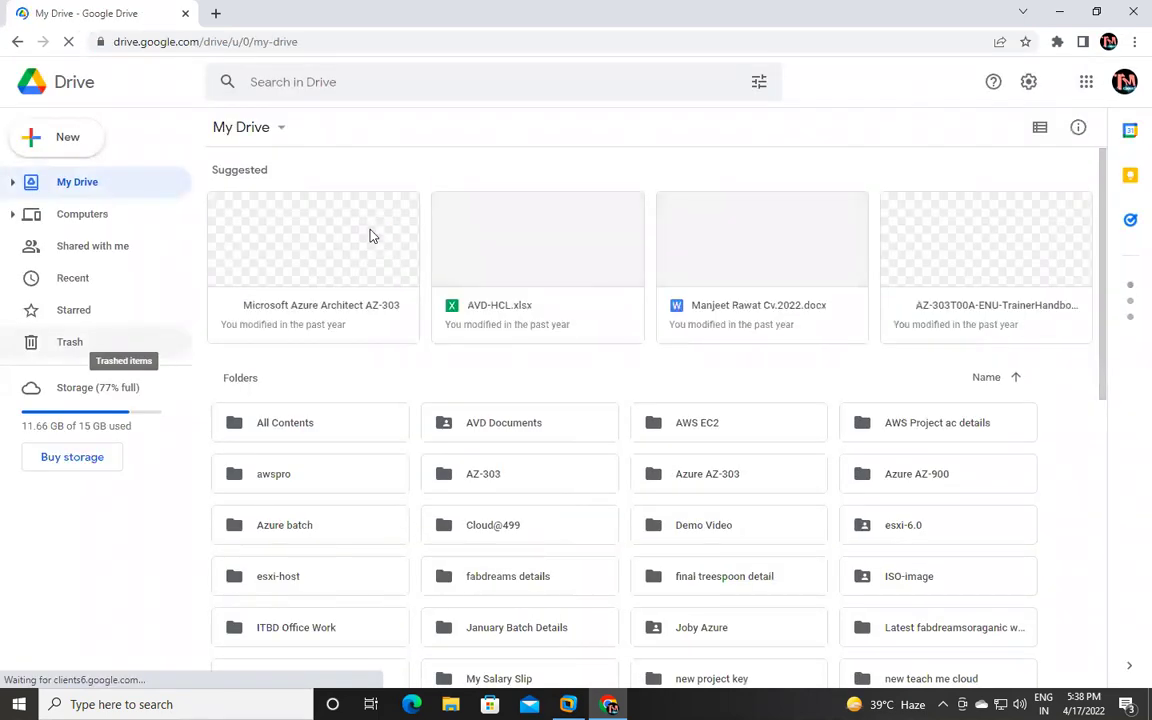
{"action": "scroll", "coordinate": [590, 506], "scroll_direction": "down", "scroll_amount": 3}
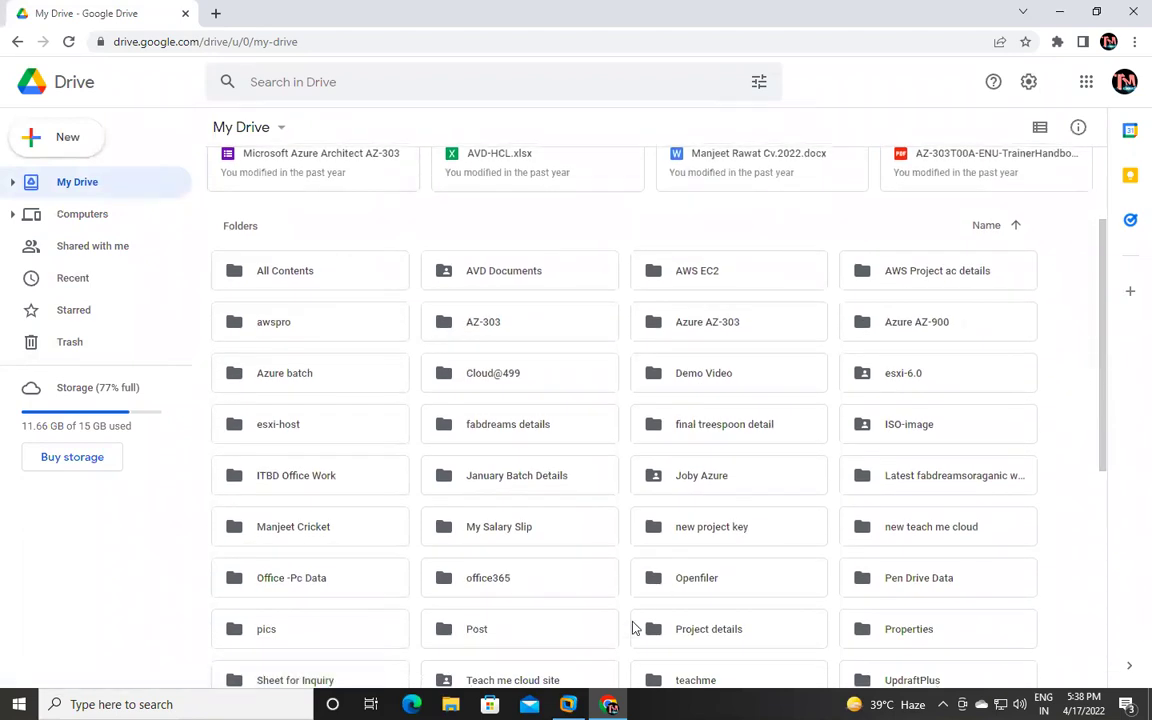
{"action": "scroll", "coordinate": [632, 628], "scroll_direction": "down", "scroll_amount": 5}
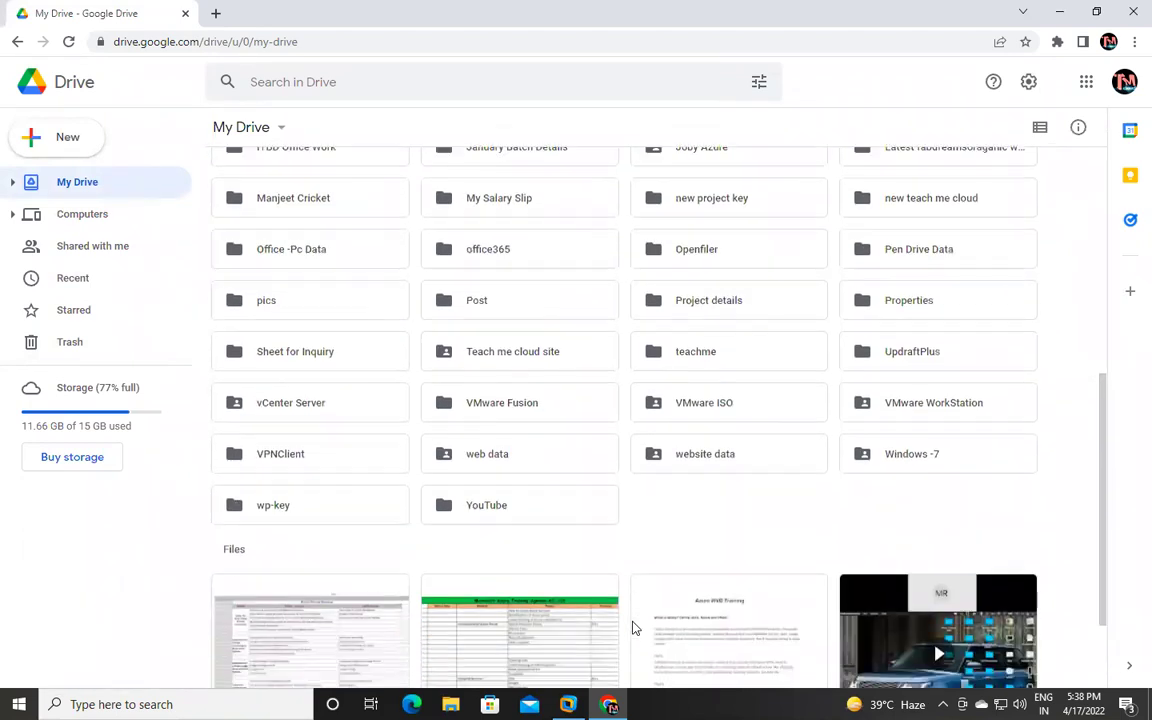
{"action": "double_click", "coordinate": [711, 414]}
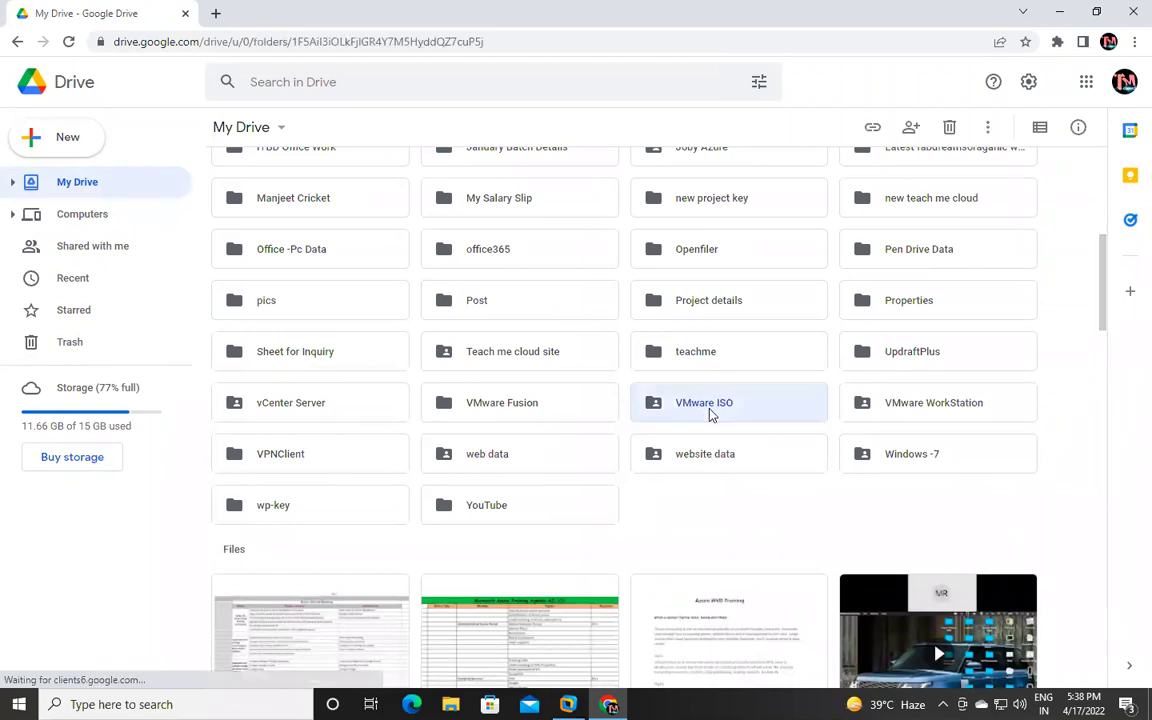
Upload ESXi-6.5.iso from Software (E:) > OS imeges into the VMware ISO folder.
{"action": "right_click", "coordinate": [522, 309]}
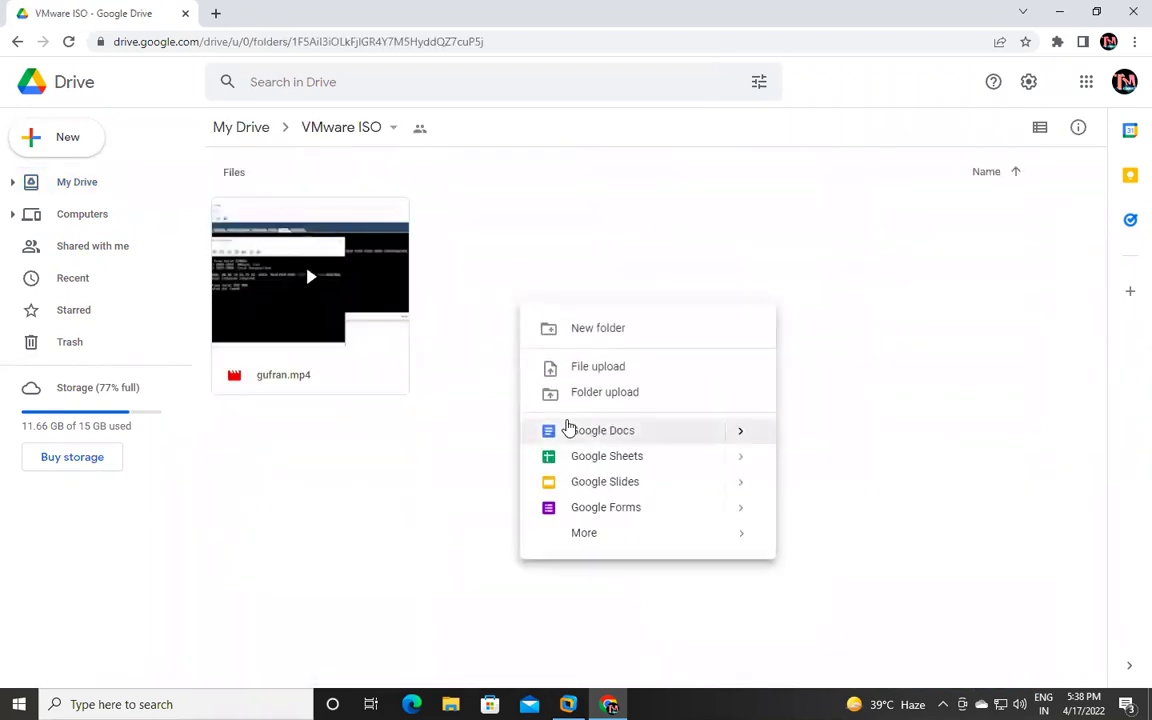
{"action": "left_click", "coordinate": [599, 367]}
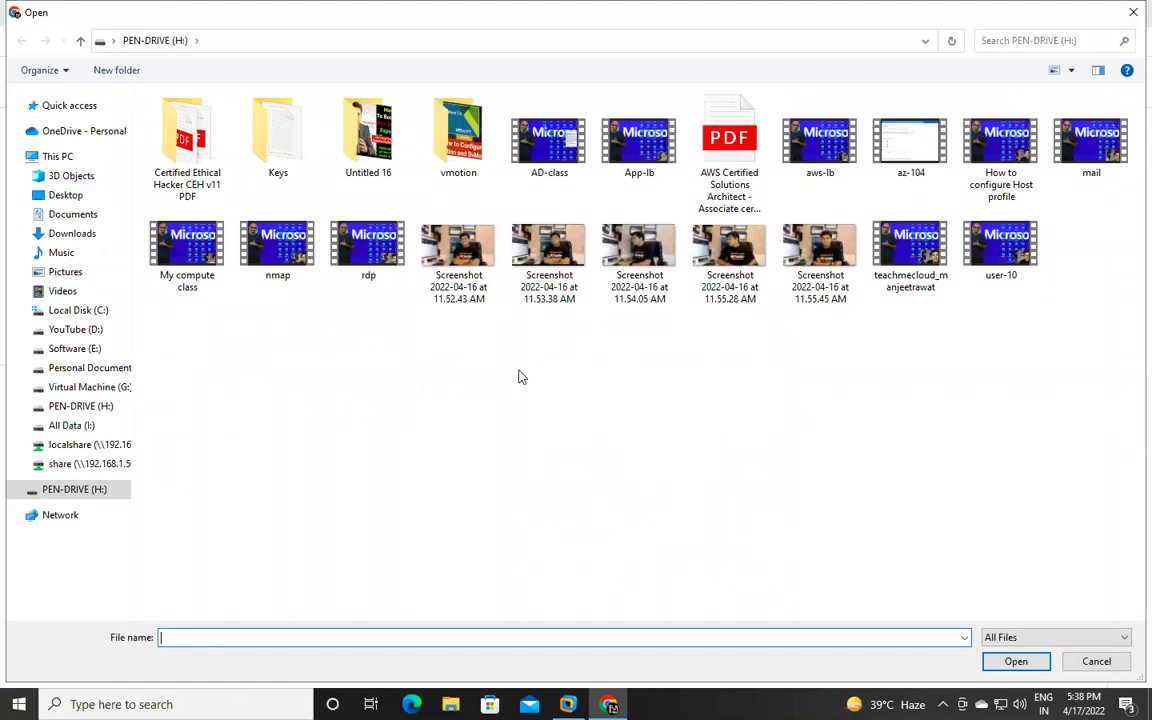
{"action": "left_click", "coordinate": [62, 426]}
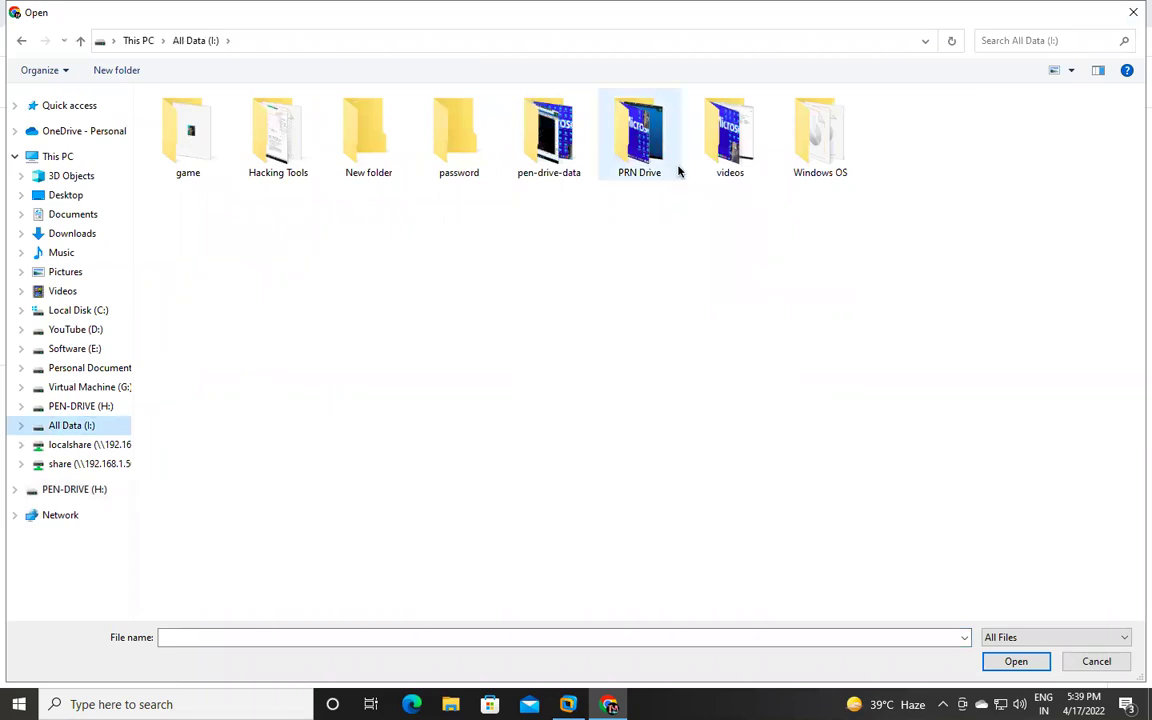
{"action": "double_click", "coordinate": [818, 130]}
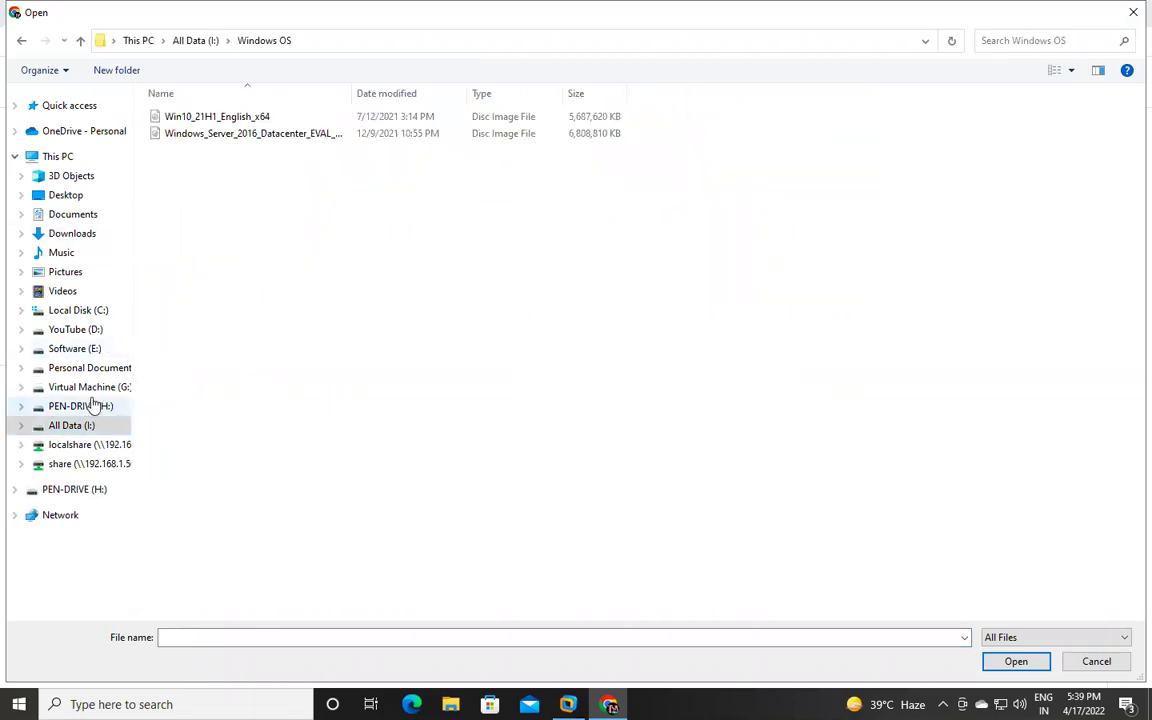
{"action": "left_click", "coordinate": [74, 350]}
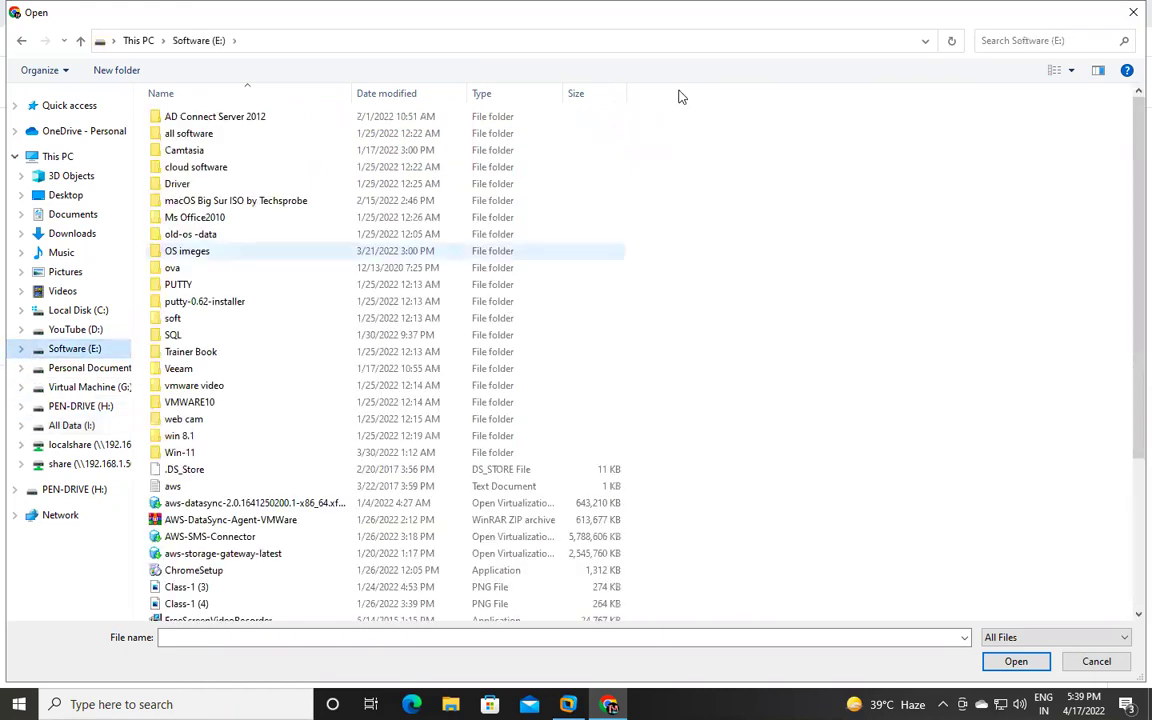
{"action": "double_click", "coordinate": [195, 251]}
{"action": "double_click", "coordinate": [182, 167]}
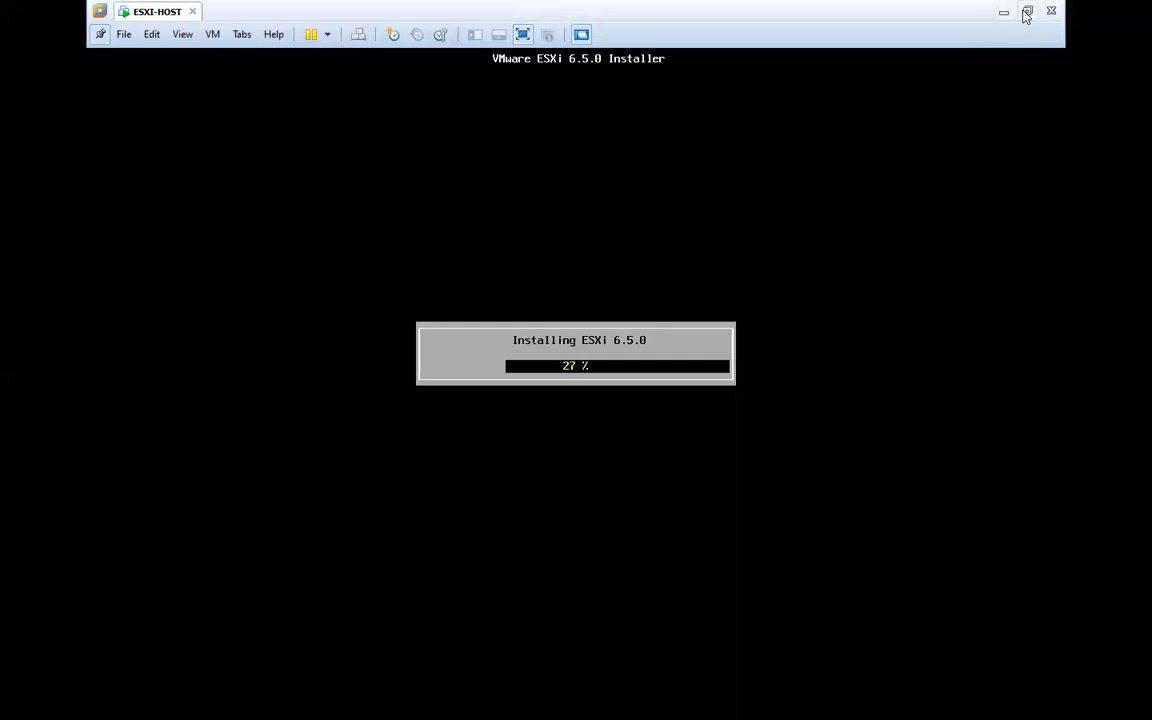
Take the VMware Workstation window out of full screen and minimize it to reveal Drive.
{"action": "left_click", "coordinate": [1022, 14]}
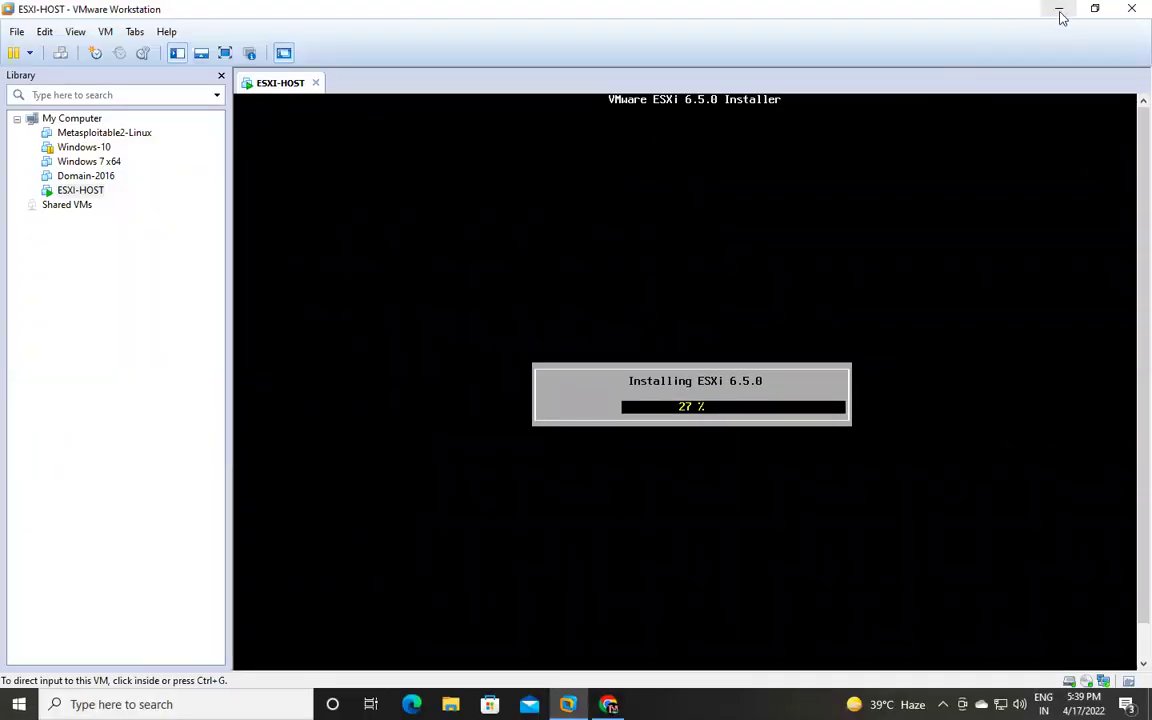
{"action": "left_click", "coordinate": [1059, 9]}
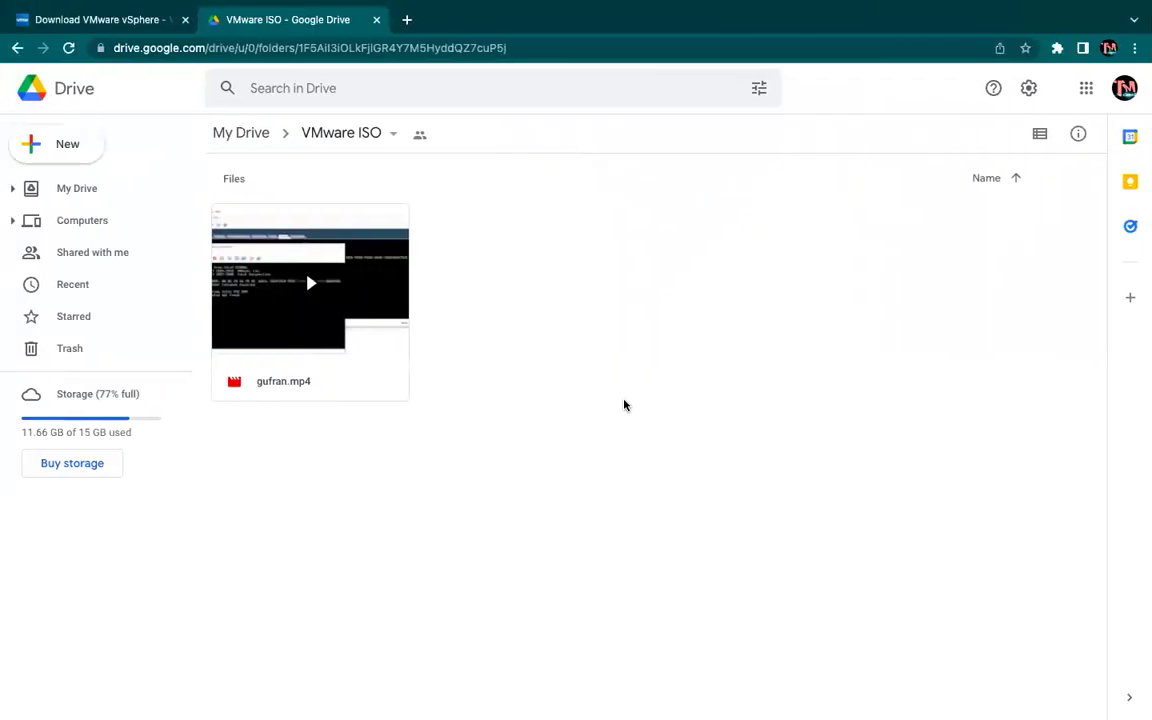
Reload the VMware ISO folder page to confirm the ESXi-6.5.iso upload finished.
{"action": "right_click", "coordinate": [656, 304]}
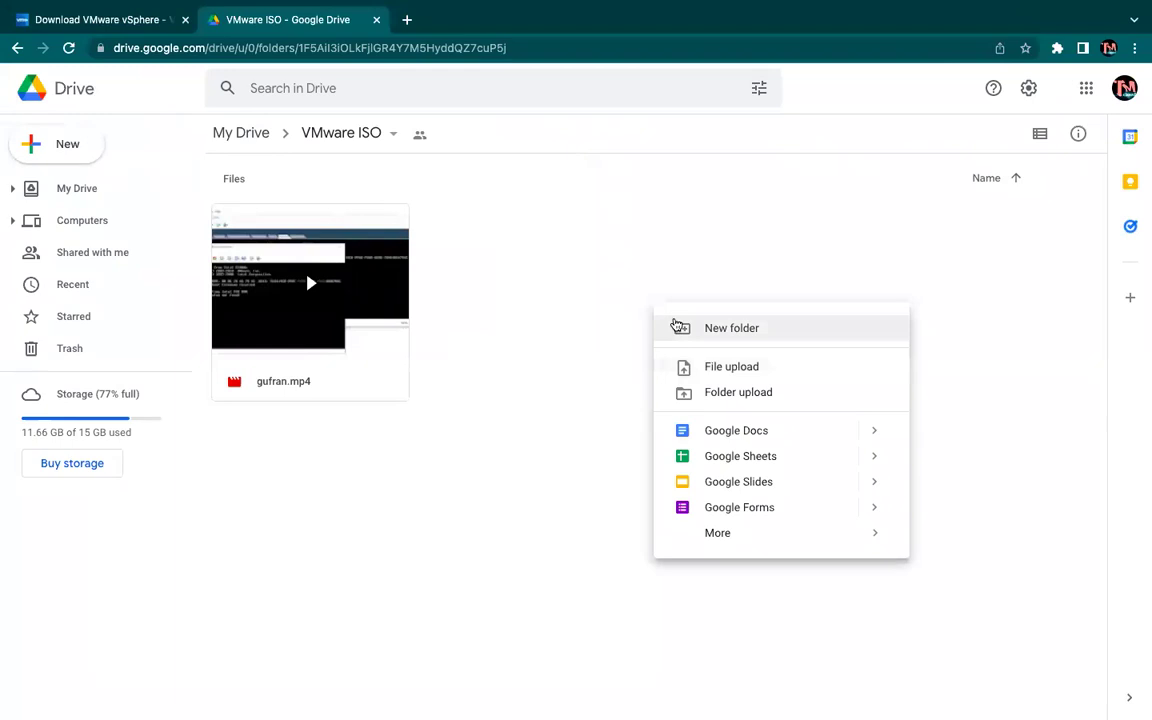
{"action": "left_click", "coordinate": [569, 190]}
{"action": "left_click", "coordinate": [558, 49]}
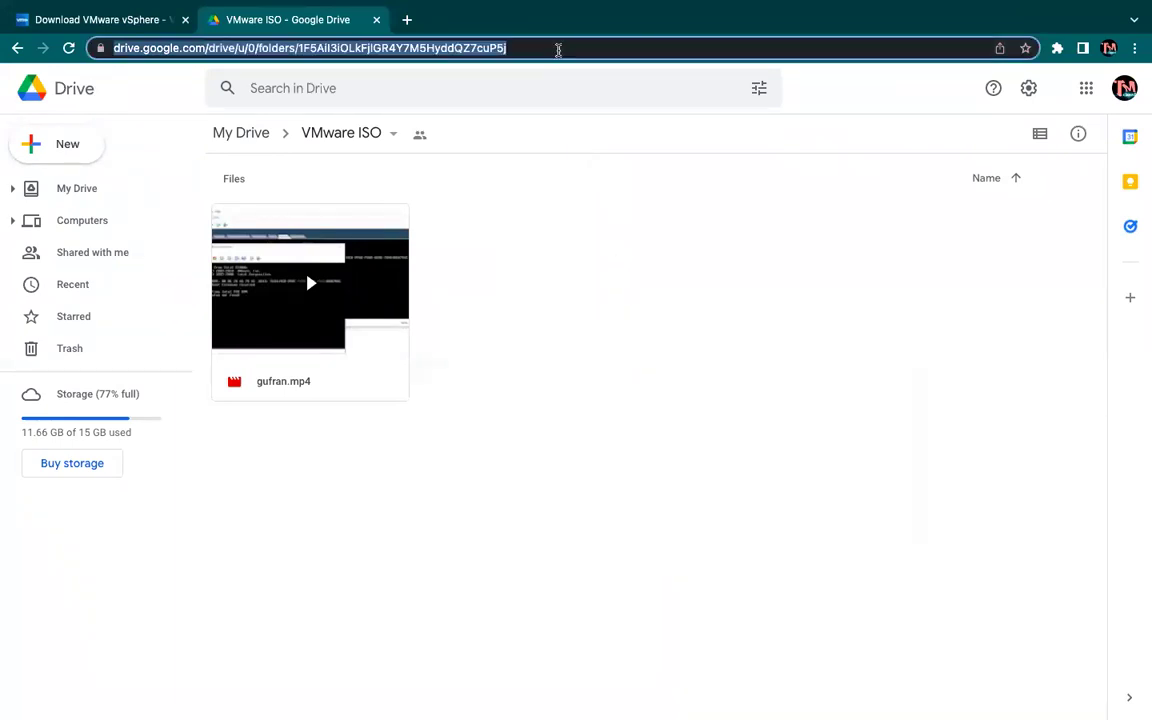
{"action": "key", "text": "Return"}
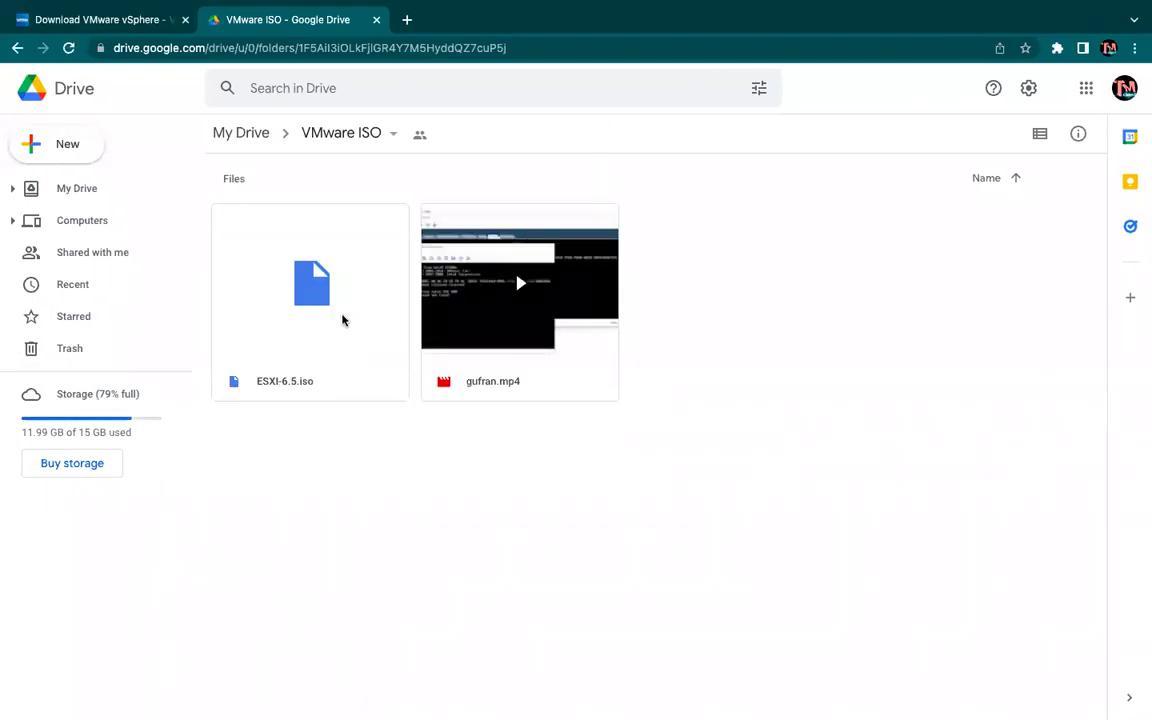
Copy the share link for ESXi-6.5.iso.
{"action": "right_click", "coordinate": [342, 320]}
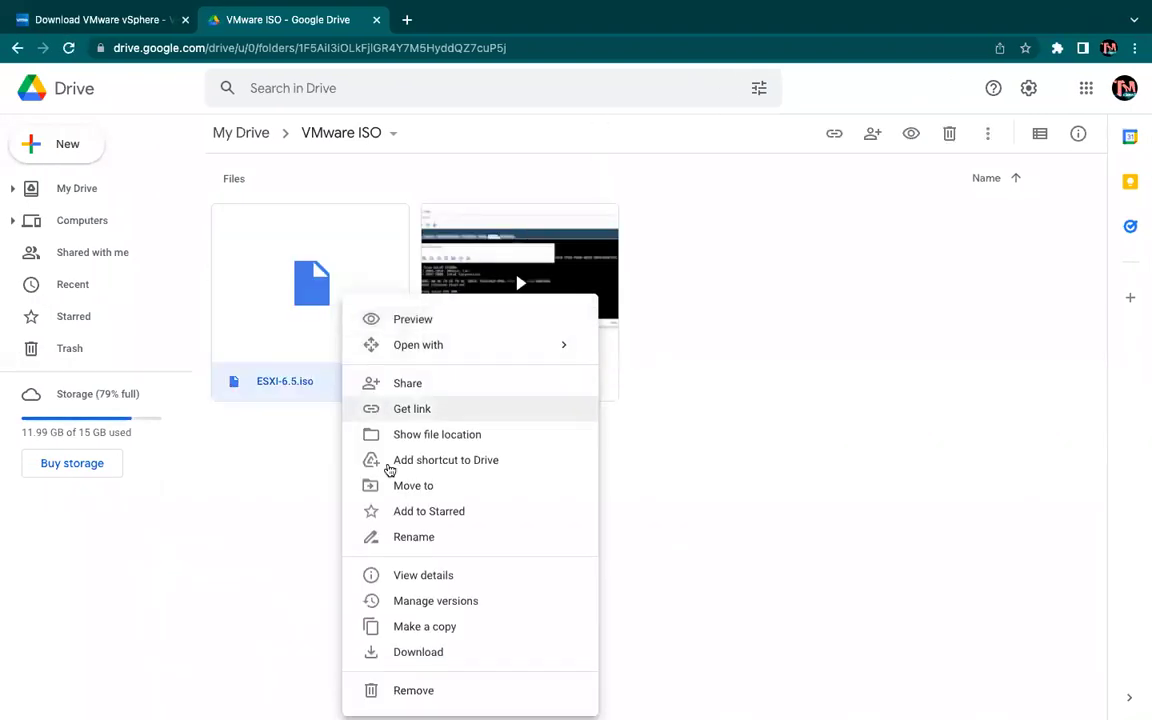
{"action": "left_click", "coordinate": [421, 410]}
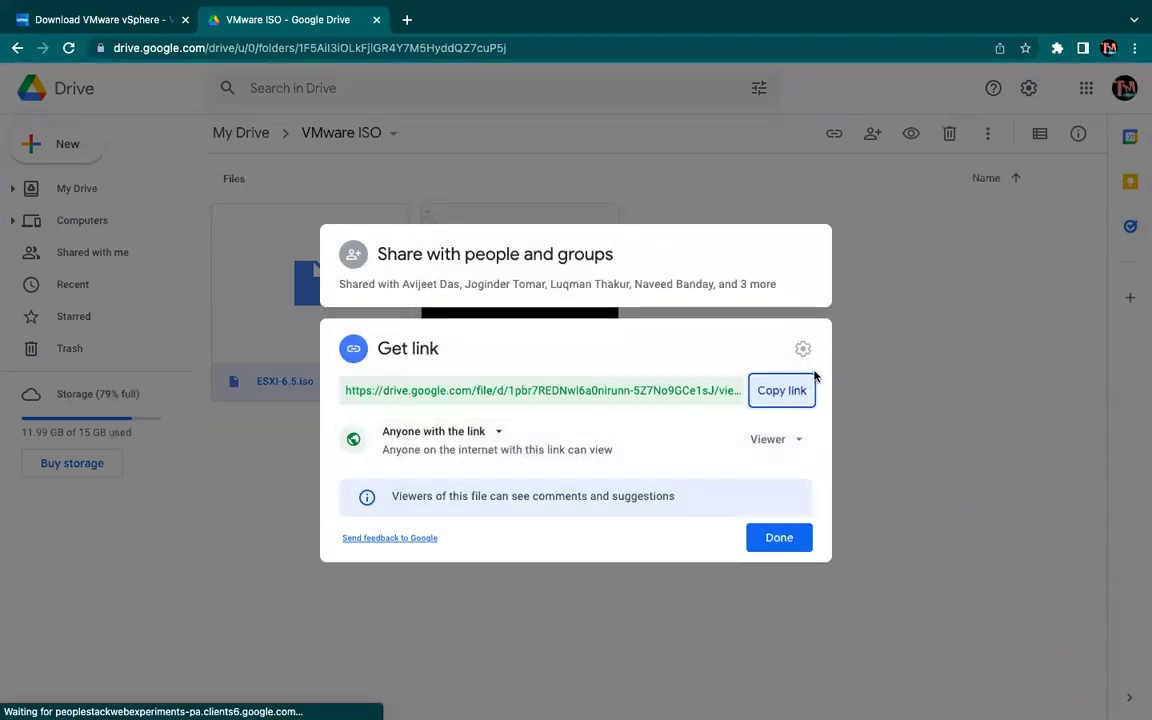
{"action": "left_click", "coordinate": [792, 391]}
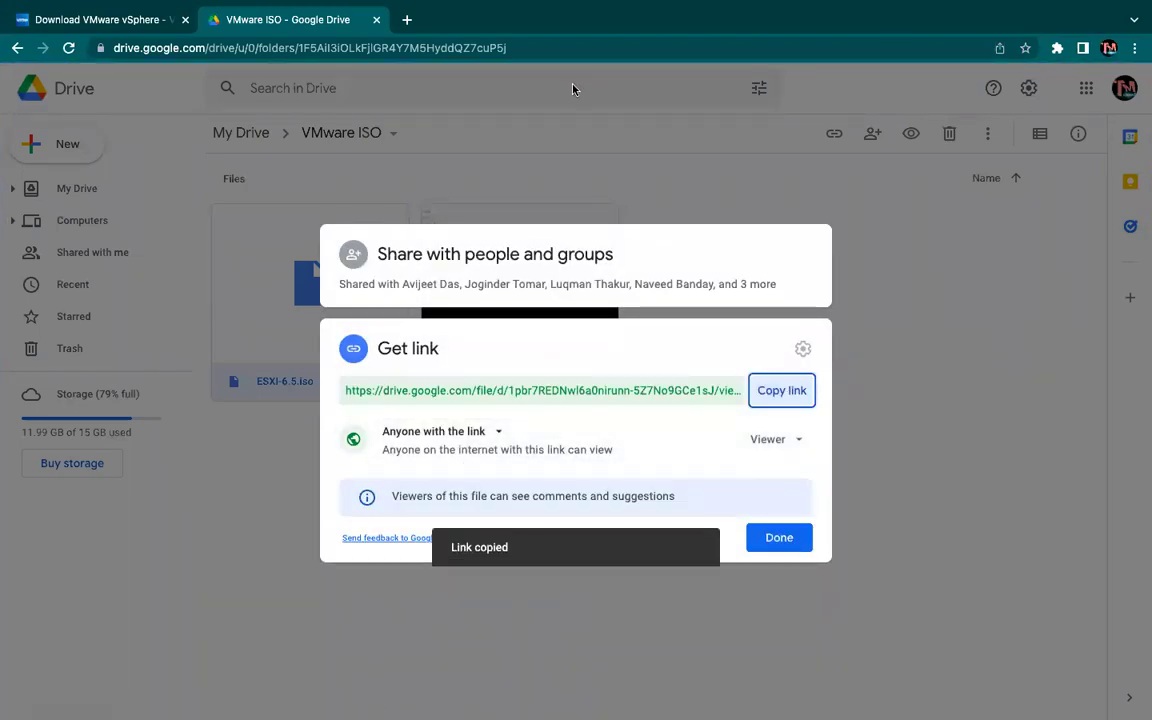
Switch desktop spaces back to the Drive window and minimize the browser.
{"action": "key", "text": "ctrl+Right"}
{"action": "key", "text": "ctrl+Left"}
{"action": "key", "text": "ctrl+Left"}
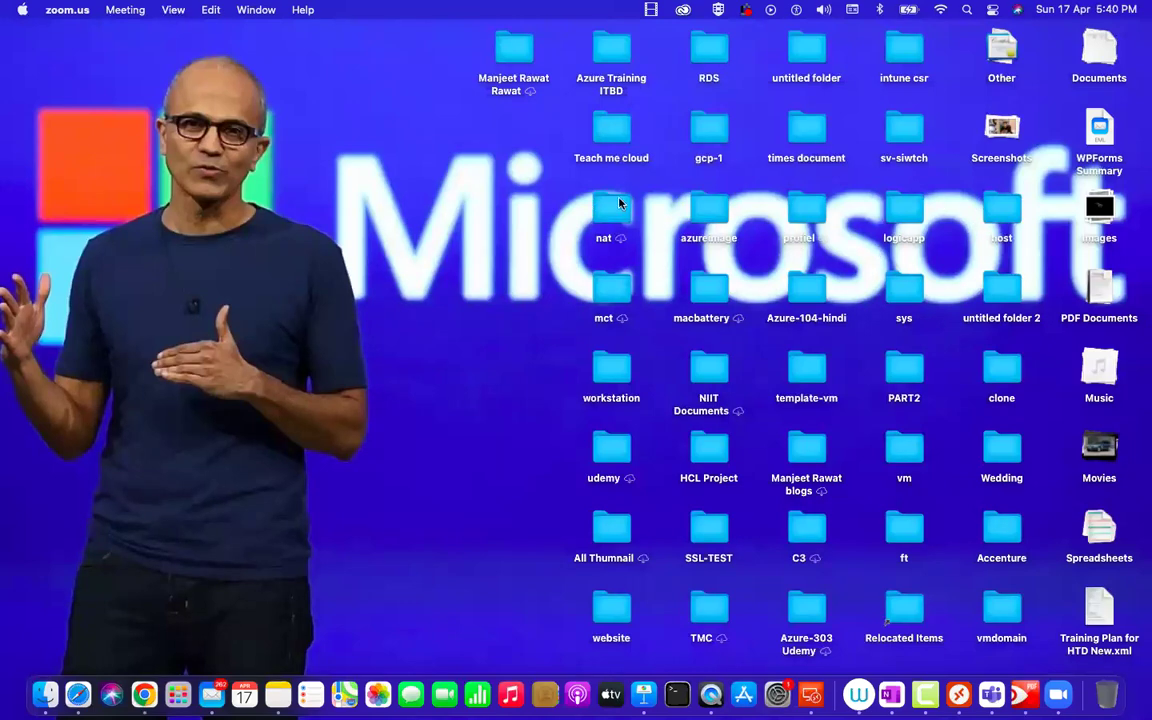
{"action": "key", "text": "ctrl+Right"}
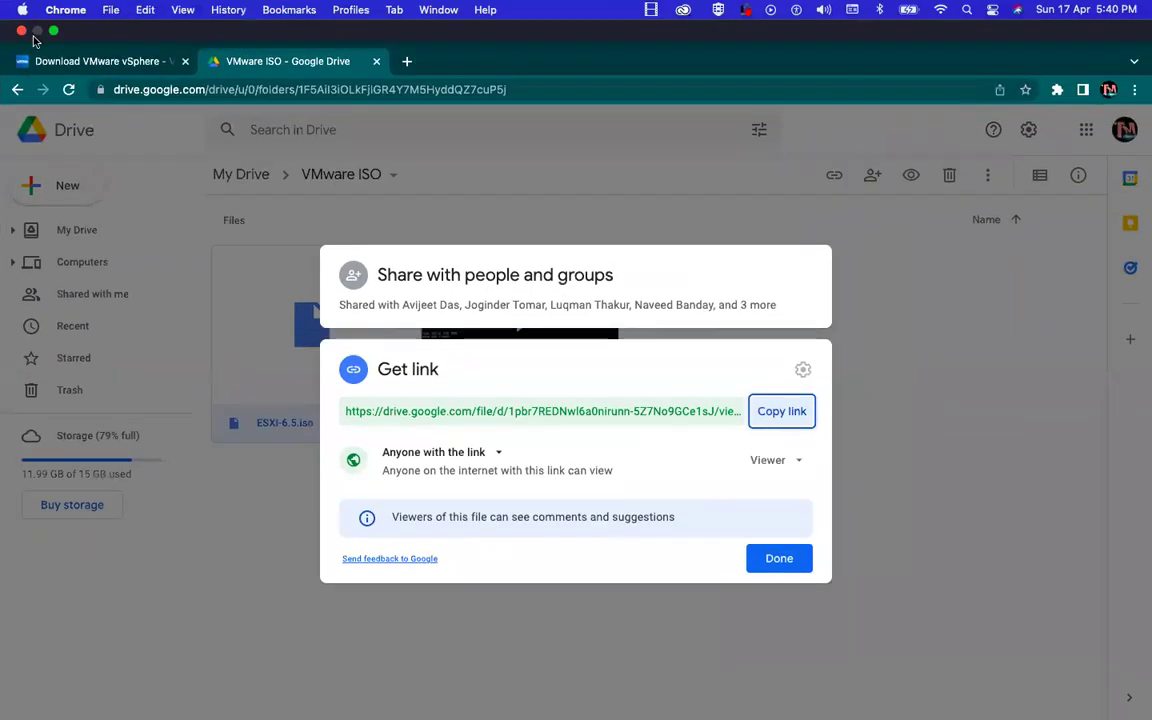
{"action": "left_click", "coordinate": [21, 31]}
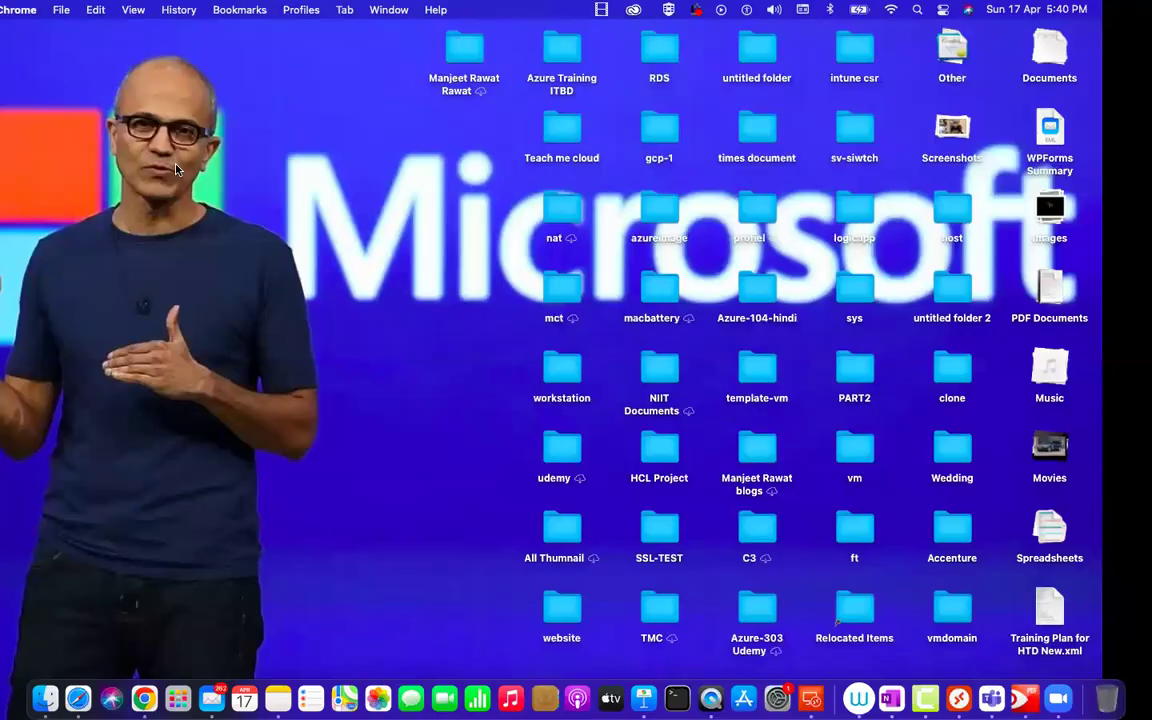
{"action": "key", "text": "ctrl+Right"}
{"action": "key", "text": "ctrl+Left"}
{"action": "key", "text": "ctrl+Right"}
{"action": "key", "text": "ctrl+Right"}
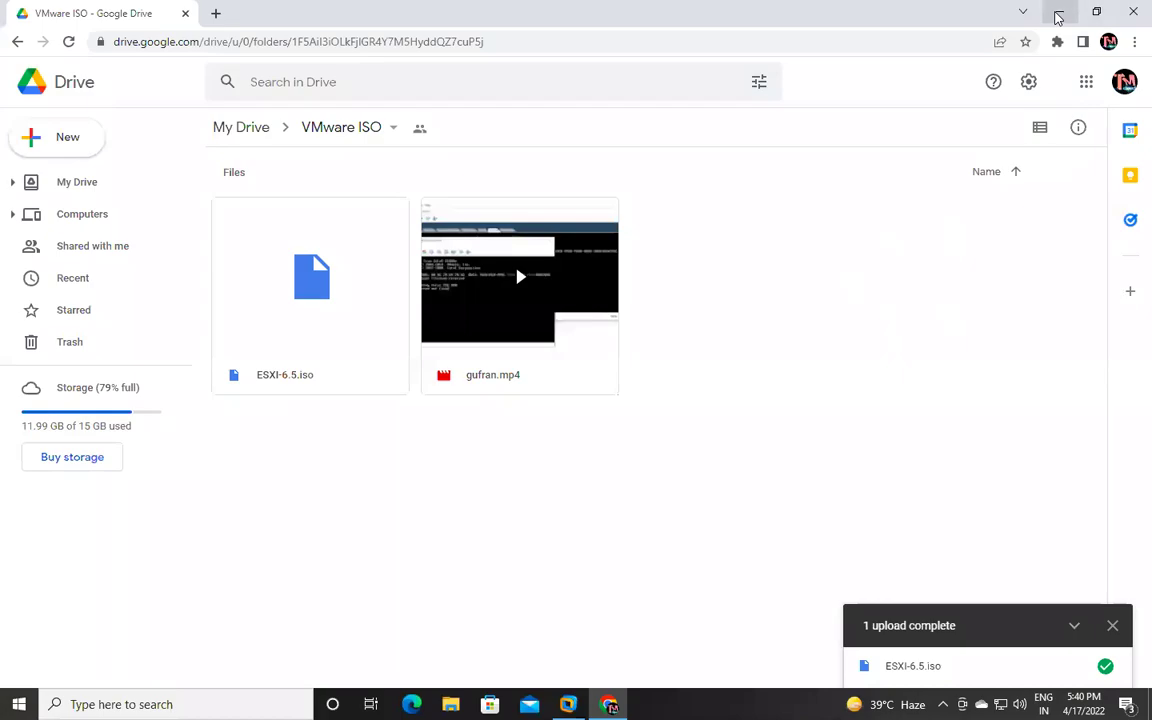
{"action": "left_click", "coordinate": [1058, 17]}
Restore VMware Workstation and let the ESXi installation climb to 98%.
{"action": "left_click", "coordinate": [568, 704]}
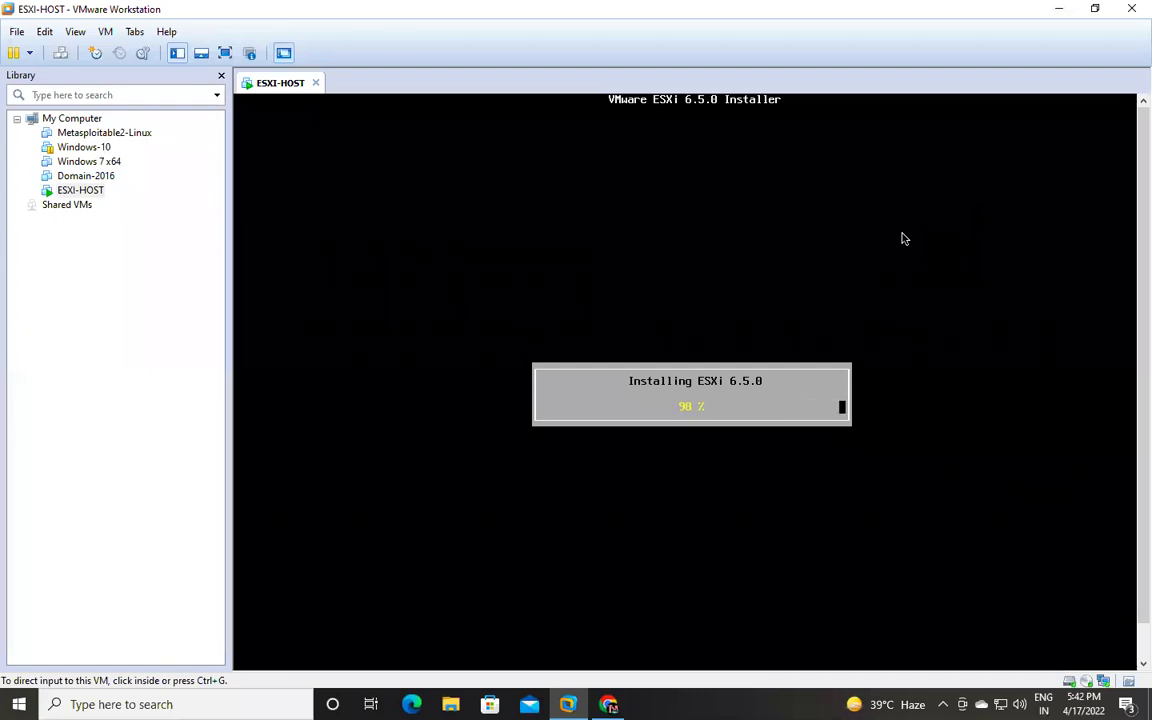
Reboot the newly installed ESXi server from the ESXi-HOST VM console.
{"action": "left_click", "coordinate": [607, 360]}
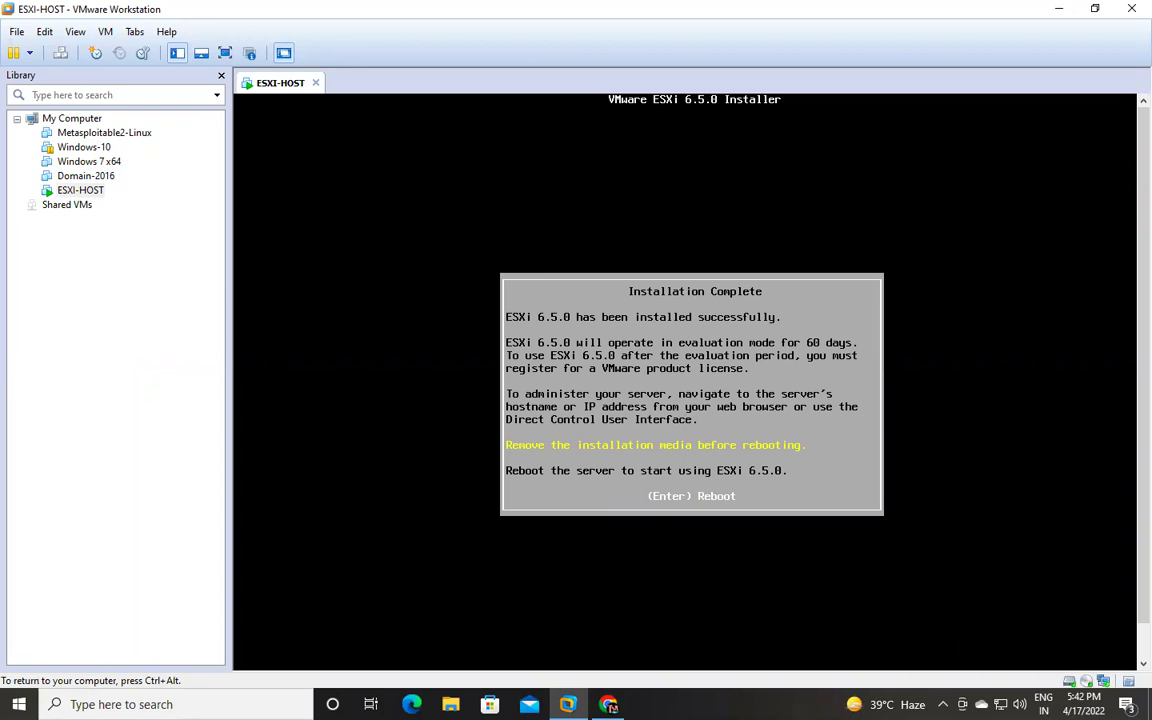
{"action": "key", "text": "Return"}
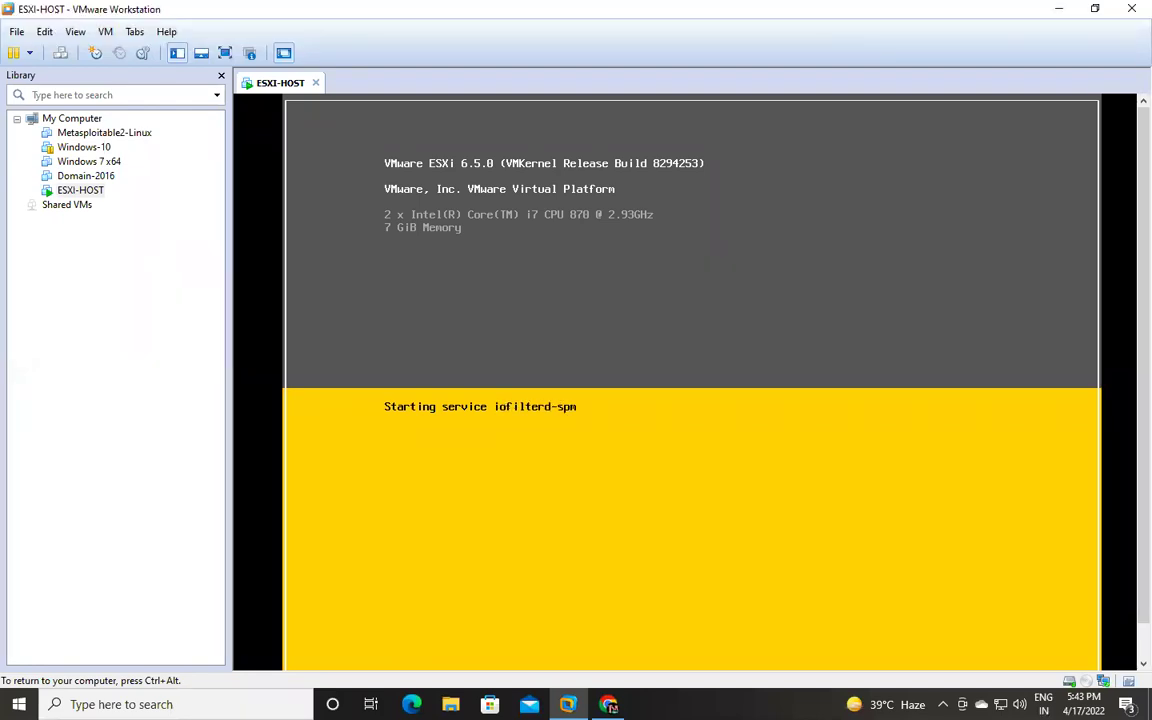
Move from the ESXi console at 192.168.1.9 to the OneNote 'To manage vSphere ESXI' page and scroll down it.
{"action": "mouse_move", "coordinate": [576, 2]}
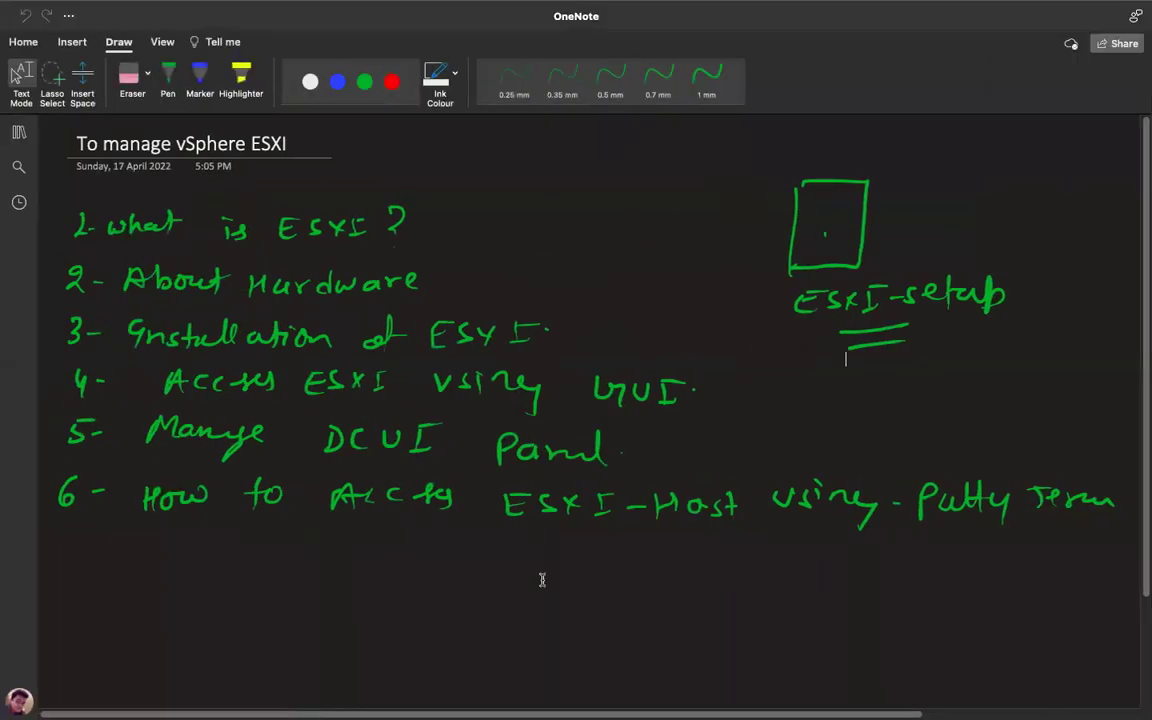
{"action": "scroll", "coordinate": [540, 579], "scroll_direction": "down", "scroll_amount": 3}
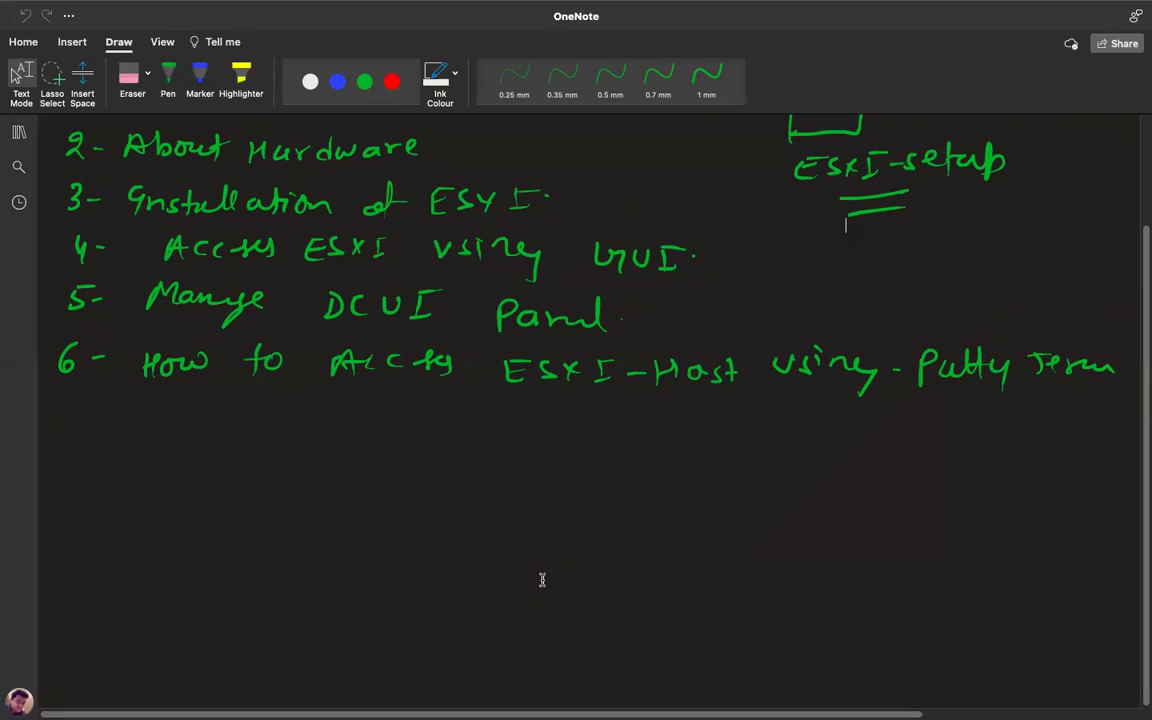
In red ink, sketch a box for the ESXi host labelled 192.168.1.9.
{"action": "left_click", "coordinate": [610, 80]}
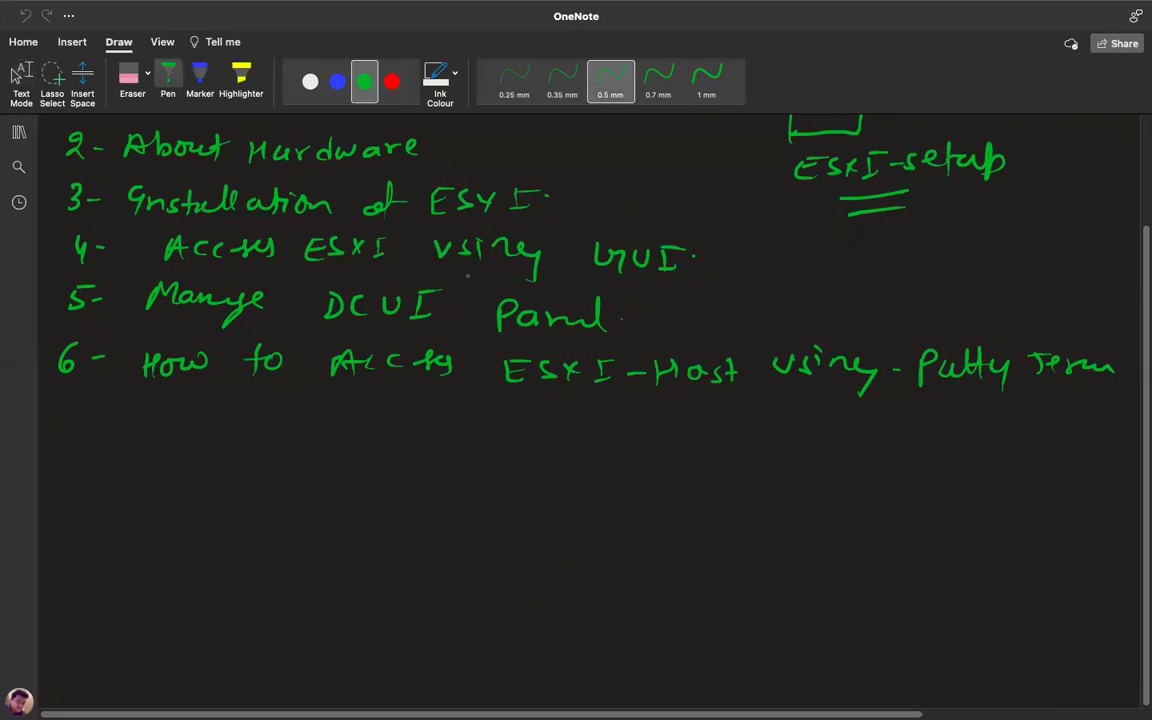
{"action": "left_click", "coordinate": [391, 82]}
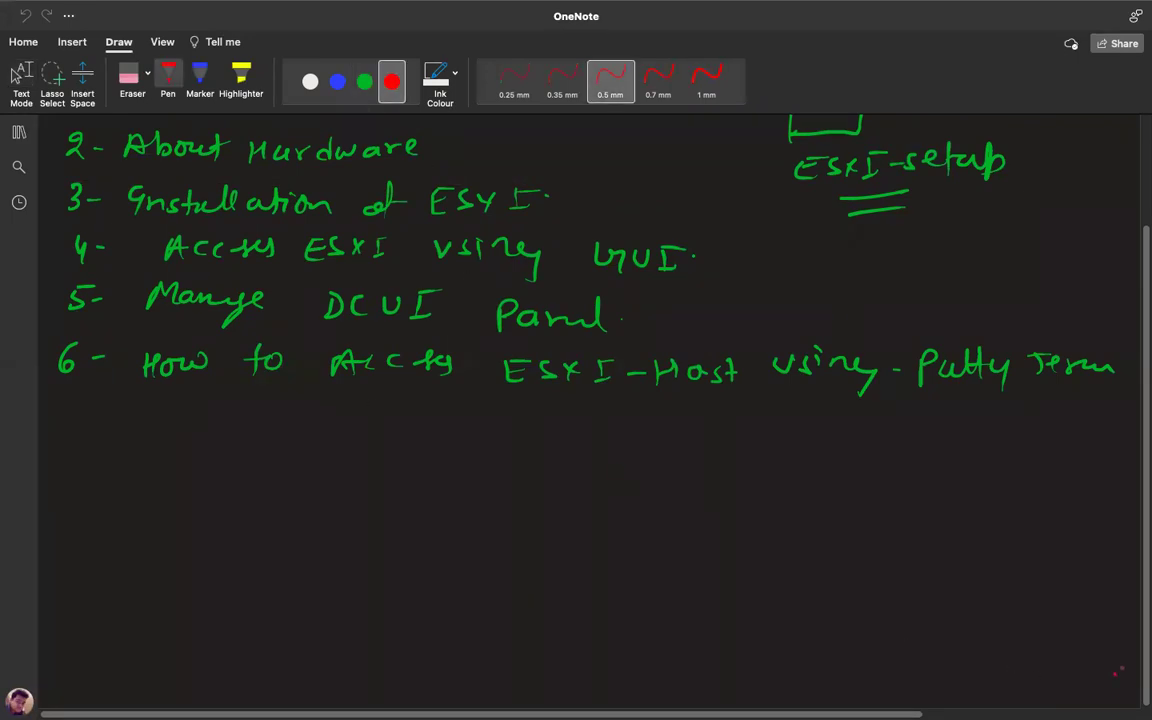
{"action": "scroll", "coordinate": [1141, 474], "scroll_direction": "down", "scroll_amount": 4}
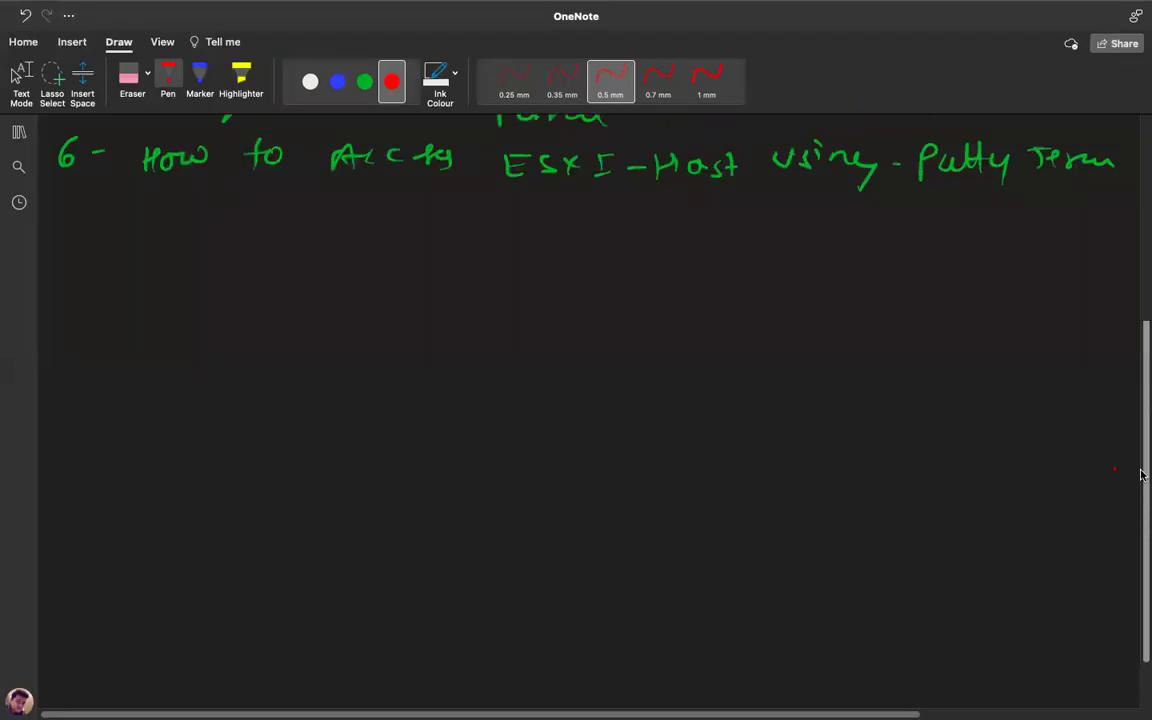
{"action": "scroll", "coordinate": [1141, 474], "scroll_direction": "down", "scroll_amount": 1}
{"action": "mouse_move", "coordinate": [247, 387]}
{"action": "left_mouse_down"}
{"action": "mouse_move", "coordinate": [247, 318]}
{"action": "mouse_move", "coordinate": [294, 316]}
{"action": "mouse_move", "coordinate": [250, 388]}
{"action": "mouse_move", "coordinate": [236, 390]}
{"action": "mouse_move", "coordinate": [250, 436]}
{"action": "mouse_move", "coordinate": [290, 437]}
{"action": "left_mouse_up"}
{"action": "left_click_drag", "start_coordinate": [184, 476], "coordinate": [184, 497]}
{"action": "mouse_move", "coordinate": [202, 481]}
{"action": "left_mouse_down"}
{"action": "mouse_move", "coordinate": [199, 497]}
{"action": "mouse_move", "coordinate": [233, 493]}
{"action": "left_mouse_up"}
{"action": "mouse_move", "coordinate": [266, 476]}
{"action": "left_mouse_down"}
{"action": "mouse_move", "coordinate": [266, 492]}
{"action": "mouse_move", "coordinate": [290, 478]}
{"action": "mouse_move", "coordinate": [381, 505]}
{"action": "left_mouse_up"}
{"action": "left_click", "coordinate": [341, 484]}
Draw a red arrow right and green arrows up-right and down-right, labelling the top 'web' in white.
{"action": "left_click_drag", "start_coordinate": [311, 353], "coordinate": [540, 349]}
{"action": "left_click_drag", "start_coordinate": [514, 341], "coordinate": [514, 358]}
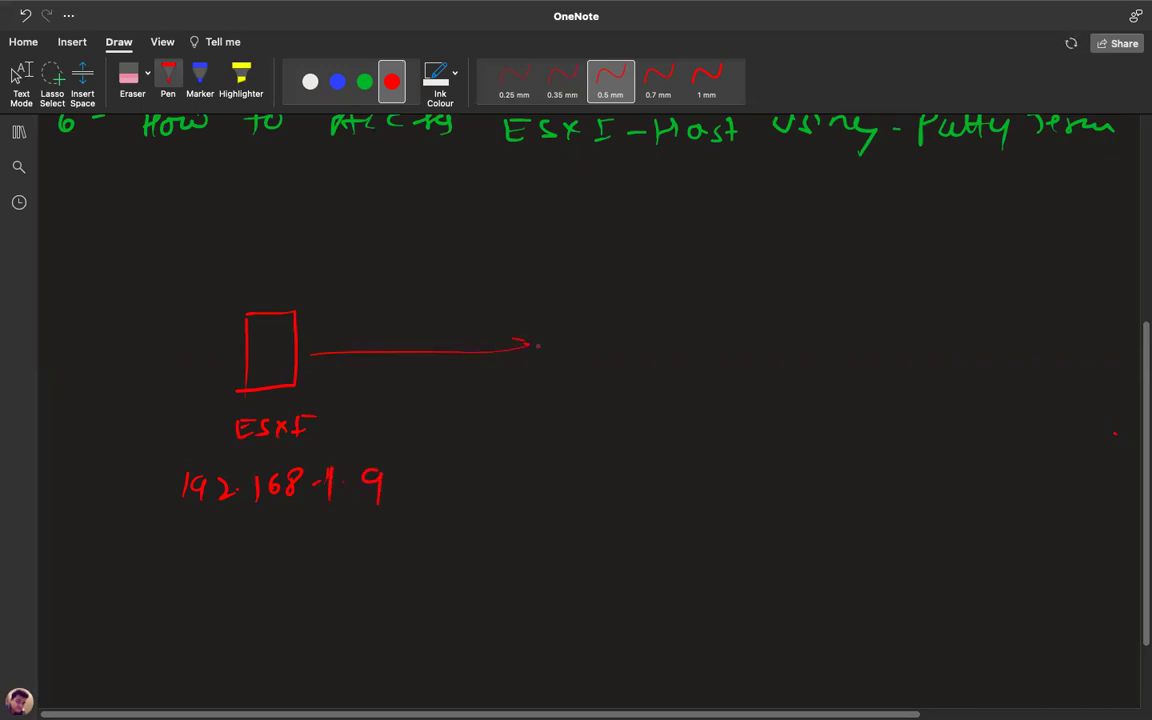
{"action": "left_click", "coordinate": [365, 81]}
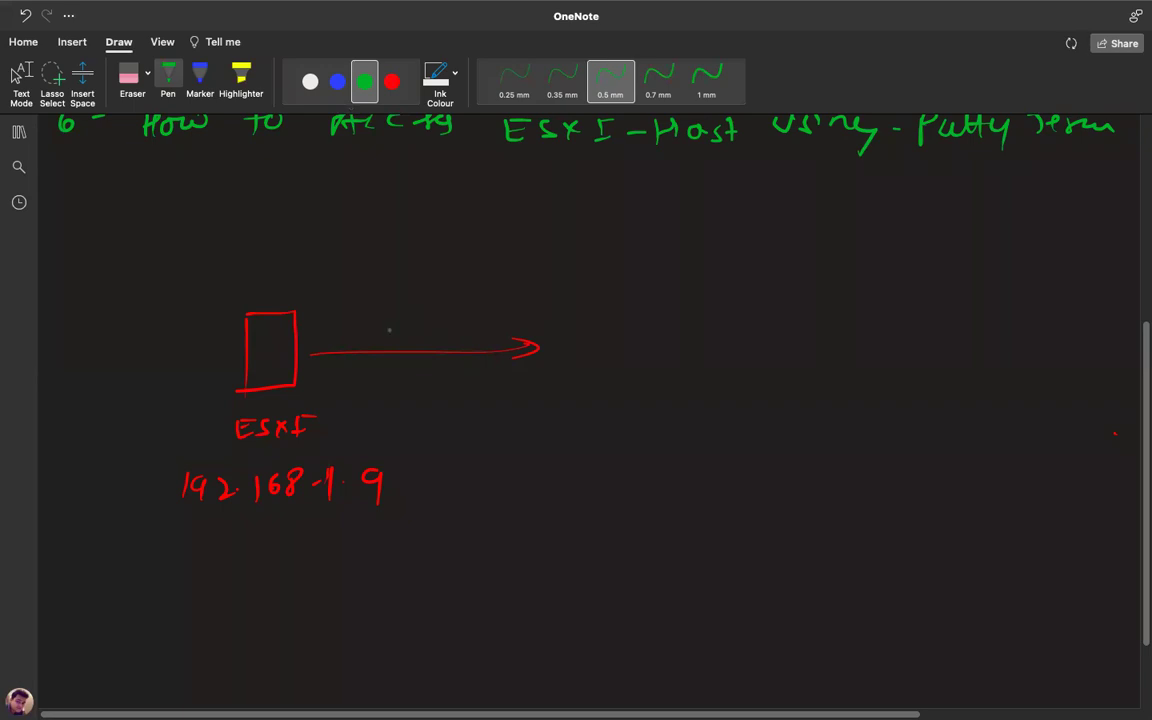
{"action": "left_click_drag", "start_coordinate": [305, 352], "coordinate": [574, 260]}
{"action": "mouse_move", "coordinate": [305, 355]}
{"action": "left_mouse_down"}
{"action": "mouse_move", "coordinate": [587, 443]}
{"action": "mouse_move", "coordinate": [575, 451]}
{"action": "left_mouse_up"}
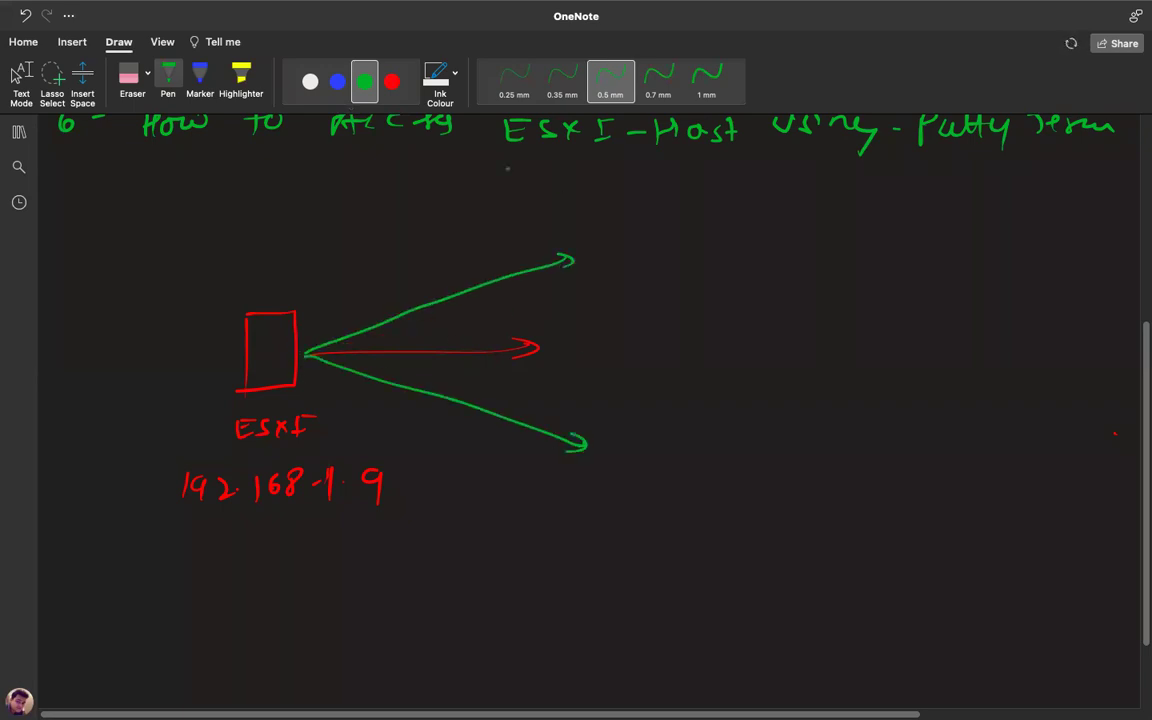
{"action": "left_click", "coordinate": [319, 88]}
{"action": "mouse_move", "coordinate": [617, 257]}
{"action": "left_mouse_down"}
{"action": "mouse_move", "coordinate": [688, 255]}
{"action": "mouse_move", "coordinate": [692, 265]}
{"action": "left_mouse_up"}
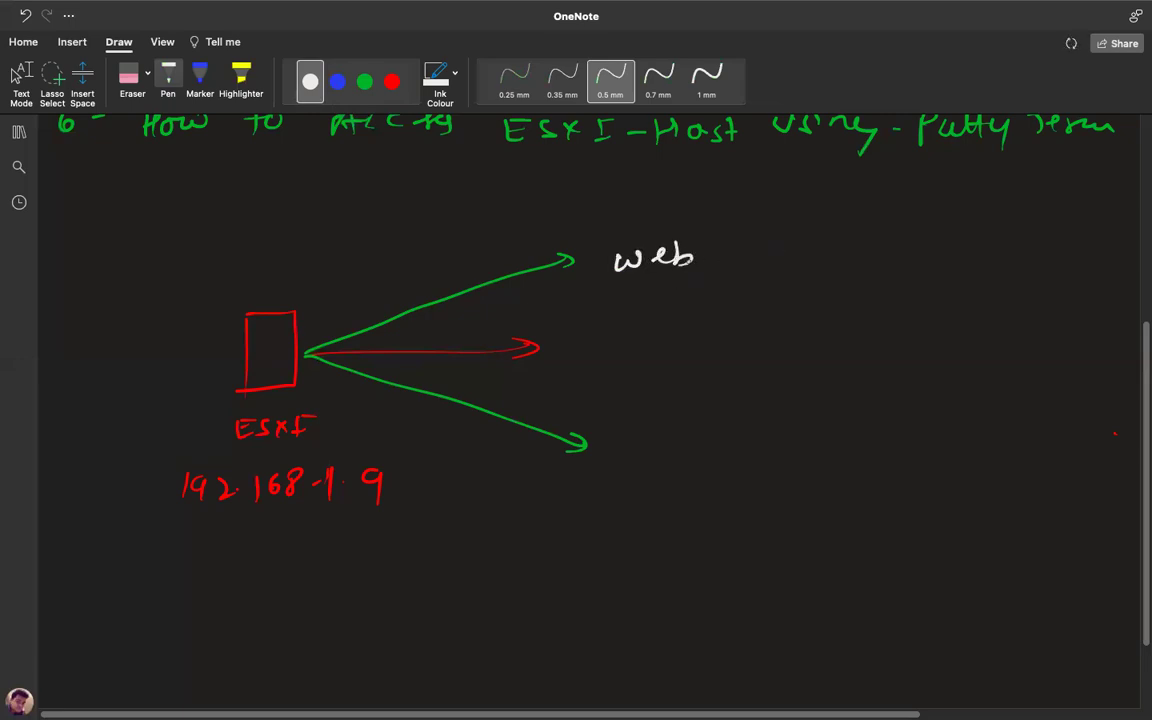
Handwrite 'DLUI' beside the red arrow and 'Putty Termal' beside the lower green arrow.
{"action": "mouse_move", "coordinate": [598, 336]}
{"action": "left_mouse_down"}
{"action": "mouse_move", "coordinate": [602, 358]}
{"action": "mouse_move", "coordinate": [672, 337]}
{"action": "mouse_move", "coordinate": [686, 356]}
{"action": "left_mouse_up"}
{"action": "left_click", "coordinate": [656, 344]}
{"action": "left_click", "coordinate": [656, 351]}
{"action": "left_click_drag", "start_coordinate": [681, 335], "coordinate": [698, 334]}
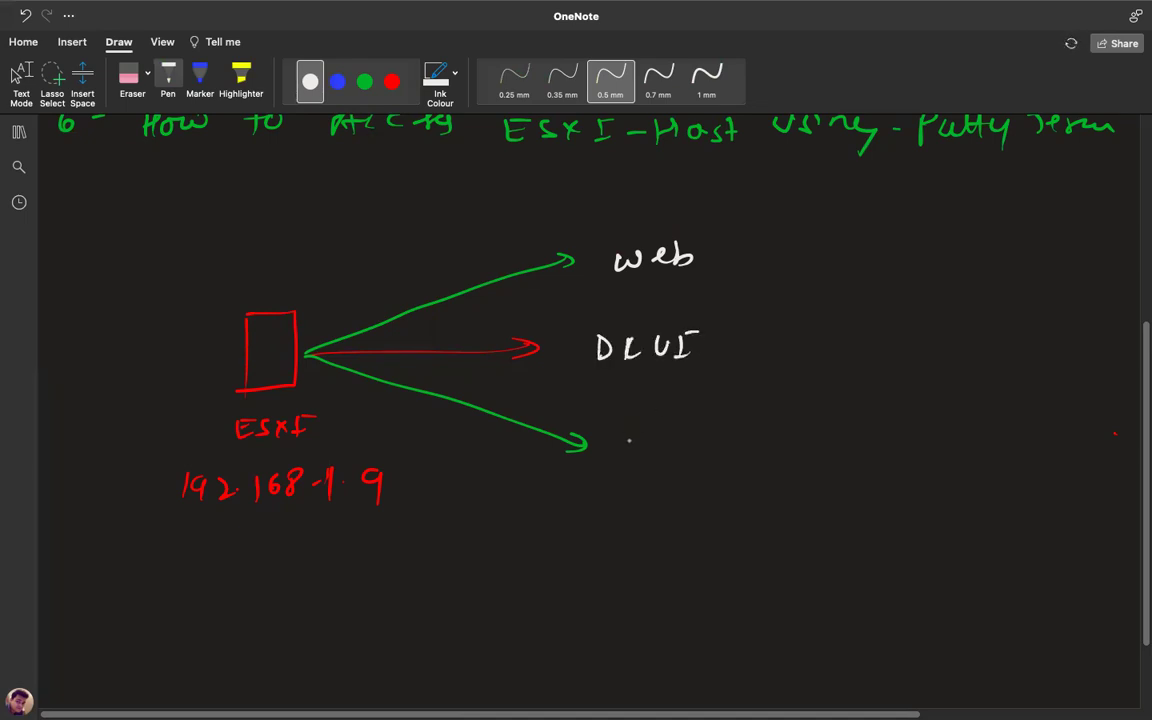
{"action": "mouse_move", "coordinate": [638, 462]}
{"action": "left_mouse_down"}
{"action": "mouse_move", "coordinate": [641, 448]}
{"action": "mouse_move", "coordinate": [685, 461]}
{"action": "left_mouse_up"}
{"action": "mouse_move", "coordinate": [697, 433]}
{"action": "left_mouse_down"}
{"action": "mouse_move", "coordinate": [698, 461]}
{"action": "mouse_move", "coordinate": [705, 444]}
{"action": "left_mouse_up"}
{"action": "mouse_move", "coordinate": [709, 440]}
{"action": "left_mouse_down"}
{"action": "mouse_move", "coordinate": [730, 466]}
{"action": "mouse_move", "coordinate": [770, 462]}
{"action": "mouse_move", "coordinate": [795, 432]}
{"action": "left_mouse_up"}
{"action": "mouse_move", "coordinate": [800, 450]}
{"action": "left_mouse_down"}
{"action": "mouse_move", "coordinate": [815, 456]}
{"action": "mouse_move", "coordinate": [832, 442]}
{"action": "mouse_move", "coordinate": [888, 458]}
{"action": "left_mouse_up"}
{"action": "left_click_drag", "start_coordinate": [897, 425], "coordinate": [899, 458]}
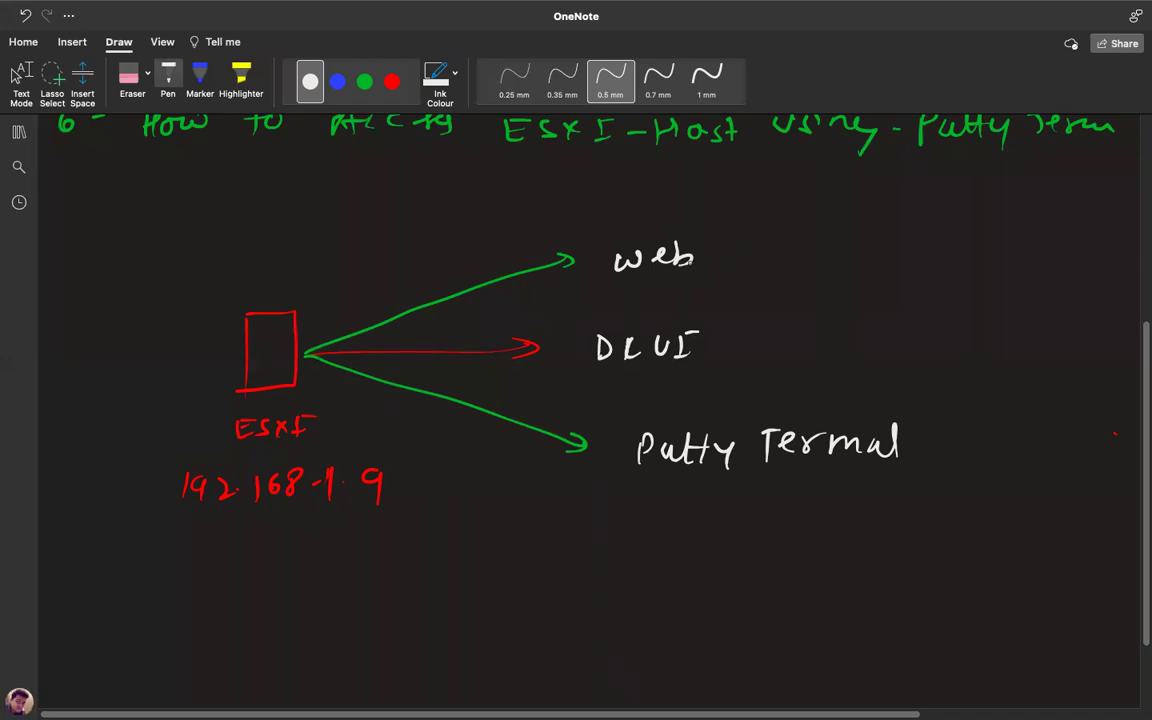
{"action": "mouse_move", "coordinate": [608, 241]}
{"action": "left_mouse_down"}
{"action": "mouse_move", "coordinate": [690, 238]}
{"action": "mouse_move", "coordinate": [711, 283]}
{"action": "mouse_move", "coordinate": [598, 289]}
{"action": "left_mouse_up"}
{"action": "mouse_move", "coordinate": [725, 260]}
{"action": "left_mouse_down"}
{"action": "mouse_move", "coordinate": [774, 262]}
{"action": "mouse_move", "coordinate": [766, 269]}
{"action": "left_mouse_up"}
{"action": "mouse_move", "coordinate": [826, 245]}
{"action": "left_mouse_down"}
{"action": "mouse_move", "coordinate": [829, 258]}
{"action": "mouse_move", "coordinate": [862, 248]}
{"action": "mouse_move", "coordinate": [866, 272]}
{"action": "mouse_move", "coordinate": [900, 262]}
{"action": "mouse_move", "coordinate": [920, 282]}
{"action": "left_mouse_up"}
{"action": "left_click", "coordinate": [907, 252]}
{"action": "left_click", "coordinate": [907, 266]}
{"action": "mouse_move", "coordinate": [937, 240]}
{"action": "left_mouse_down"}
{"action": "mouse_move", "coordinate": [933, 286]}
{"action": "mouse_move", "coordinate": [958, 266]}
{"action": "left_mouse_up"}
{"action": "mouse_move", "coordinate": [972, 250]}
{"action": "left_mouse_down"}
{"action": "mouse_move", "coordinate": [968, 267]}
{"action": "mouse_move", "coordinate": [995, 264]}
{"action": "left_mouse_up"}
{"action": "mouse_move", "coordinate": [1018, 245]}
{"action": "left_mouse_down"}
{"action": "mouse_move", "coordinate": [1018, 262]}
{"action": "mouse_move", "coordinate": [1072, 264]}
{"action": "left_mouse_up"}
{"action": "left_click", "coordinate": [1036, 258]}
{"action": "left_click", "coordinate": [1056, 258]}
{"action": "mouse_move", "coordinate": [812, 231]}
{"action": "left_mouse_down"}
{"action": "mouse_move", "coordinate": [860, 219]}
{"action": "mouse_move", "coordinate": [1075, 218]}
{"action": "mouse_move", "coordinate": [1097, 282]}
{"action": "mouse_move", "coordinate": [829, 296]}
{"action": "mouse_move", "coordinate": [815, 233]}
{"action": "left_mouse_up"}
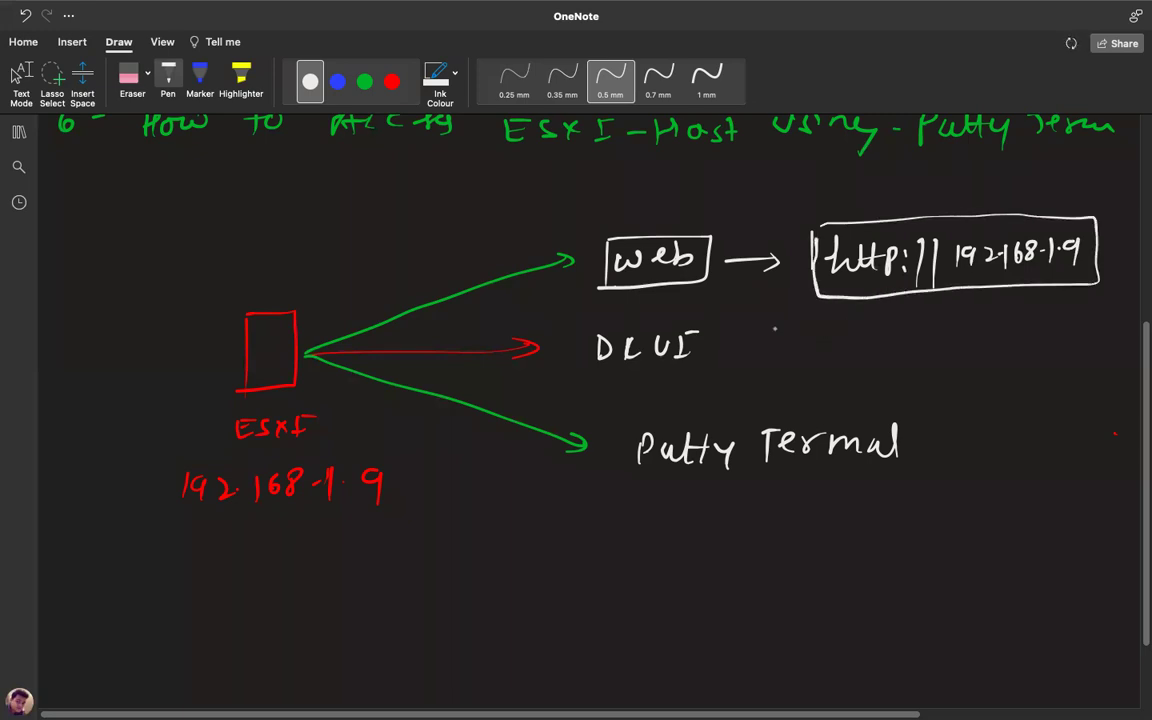
Mark the URL with a small green arrow, stop drawing, and switch to the desktop.
{"action": "left_click", "coordinate": [365, 82]}
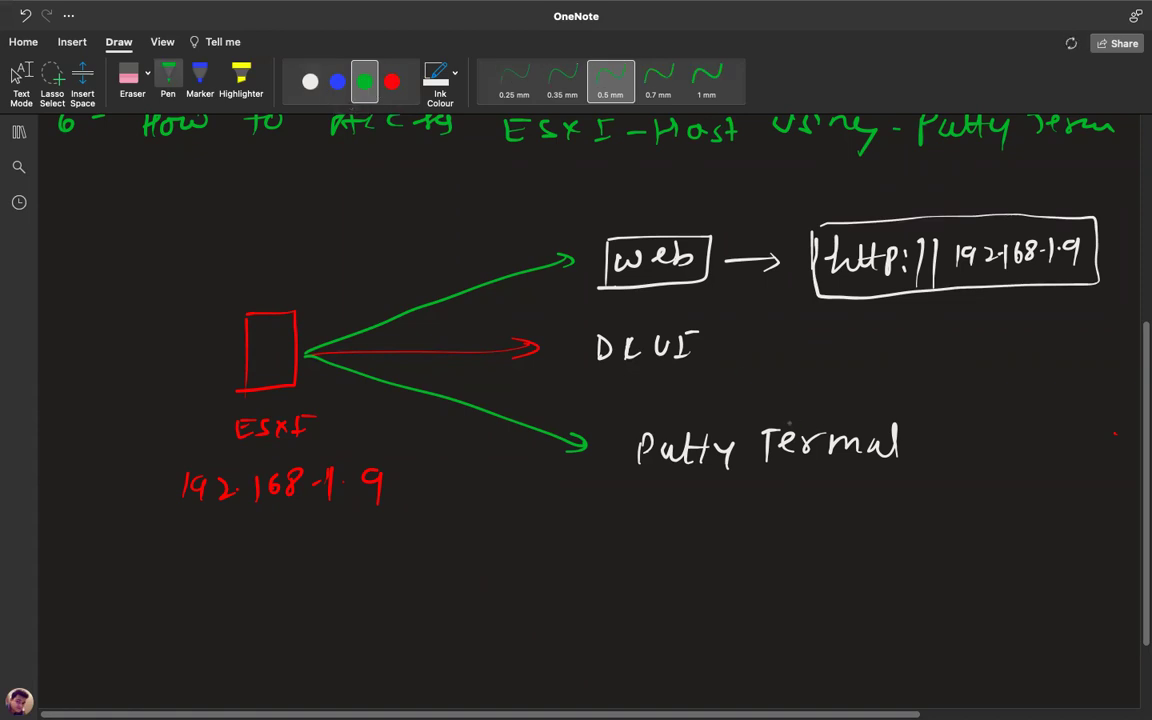
{"action": "mouse_move", "coordinate": [968, 192]}
{"action": "left_mouse_down"}
{"action": "mouse_move", "coordinate": [968, 212]}
{"action": "mouse_move", "coordinate": [975, 205]}
{"action": "left_mouse_up"}
{"action": "key", "text": "Escape"}
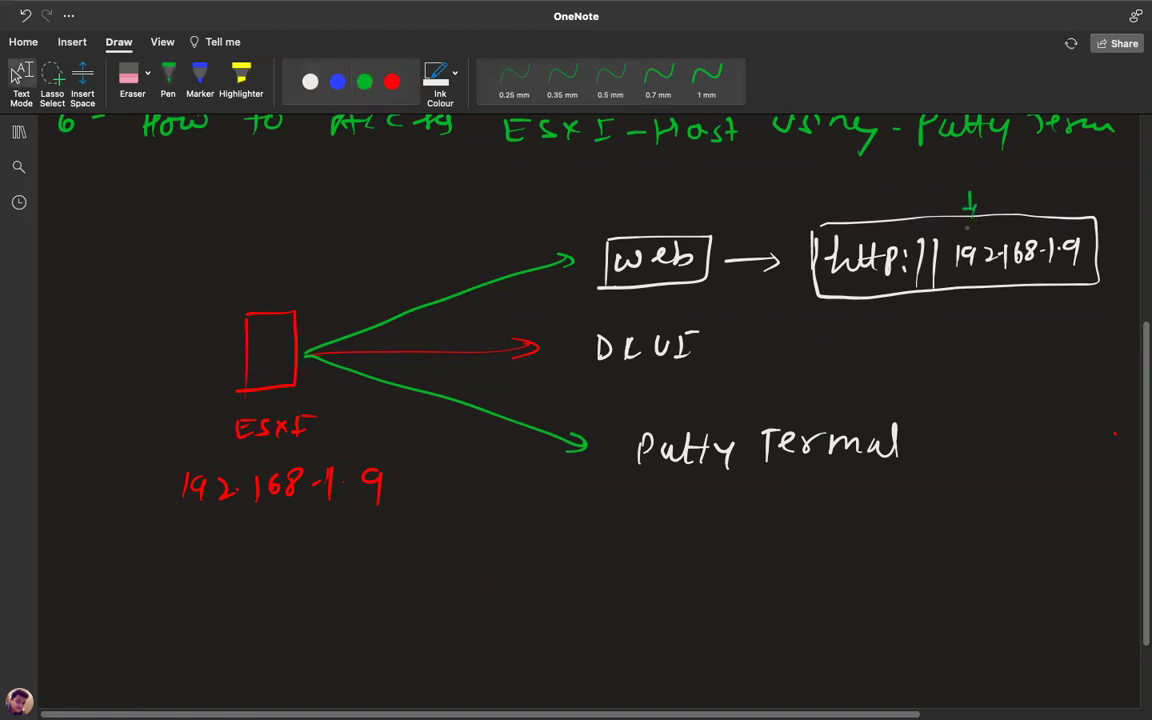
{"action": "key", "text": "ctrl+Left"}
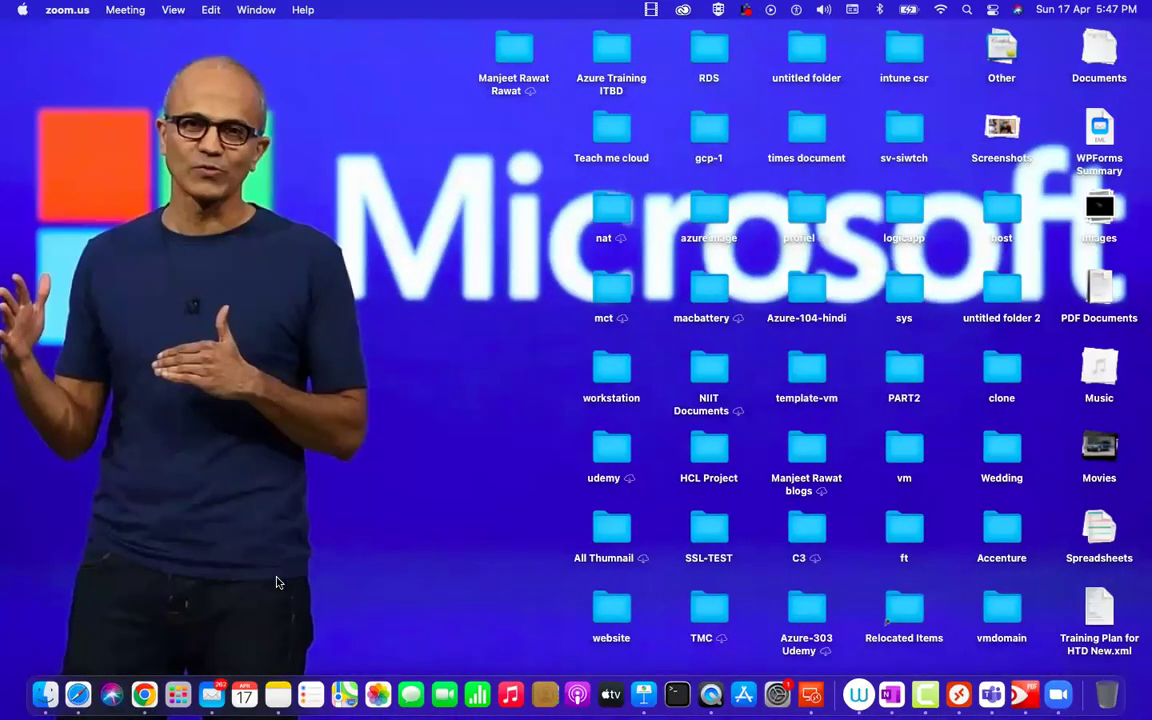
Open a fresh full-screen Safari window and start entering the 192.168.1. address.
{"action": "left_click", "coordinate": [78, 694]}
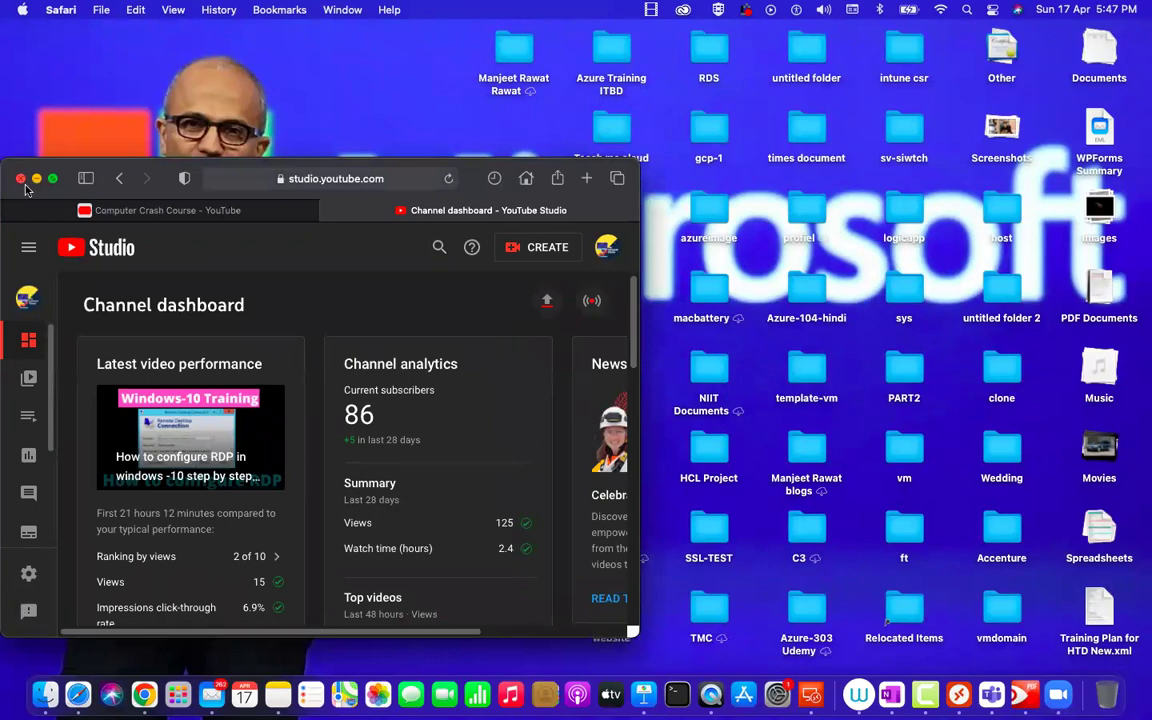
{"action": "left_click", "coordinate": [20, 178]}
{"action": "left_click", "coordinate": [78, 694]}
{"action": "left_click", "coordinate": [53, 178]}
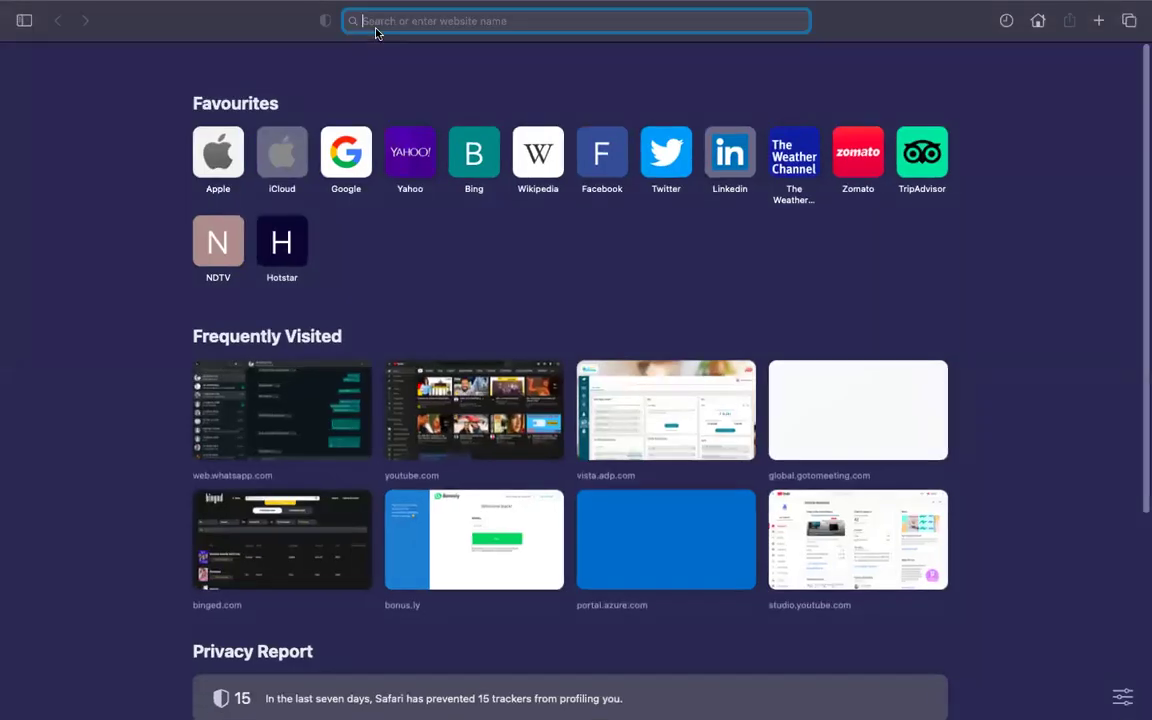
{"action": "type", "text": "192.168.1.176"}
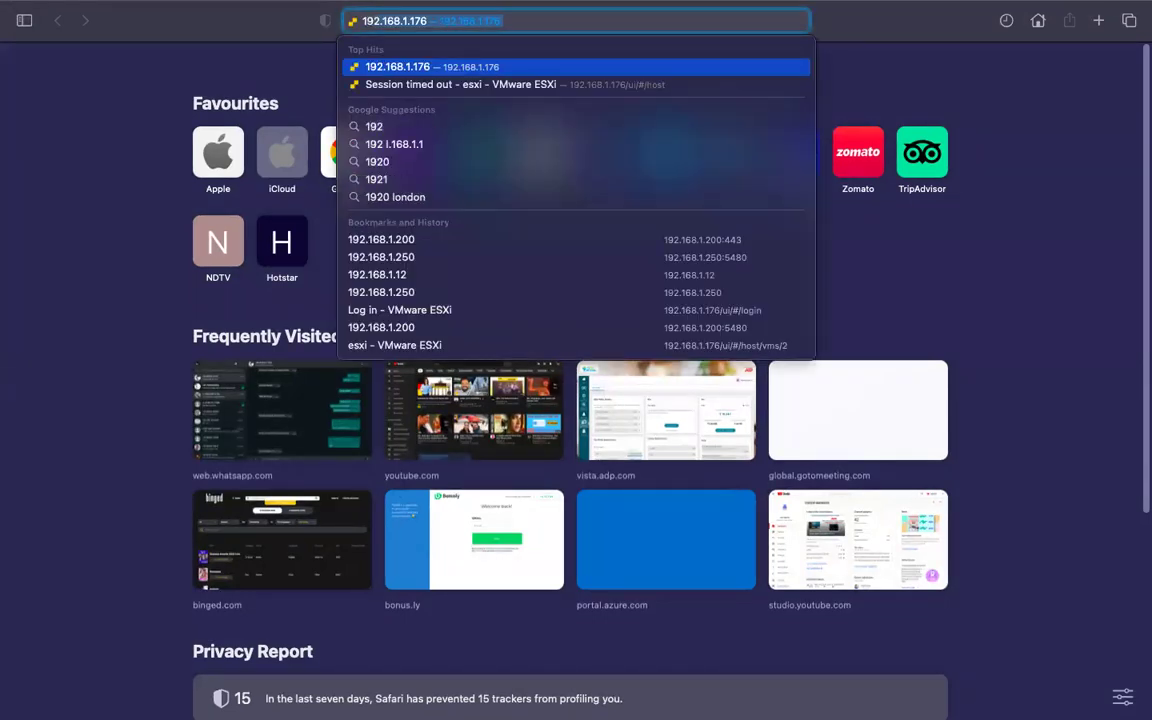
{"action": "key", "text": "Right"}
{"action": "key", "text": "BackSpace"}
{"action": "key", "text": "BackSpace"}
{"action": "key", "text": "BackSpace"}
{"action": "key", "text": "BackSpace"}
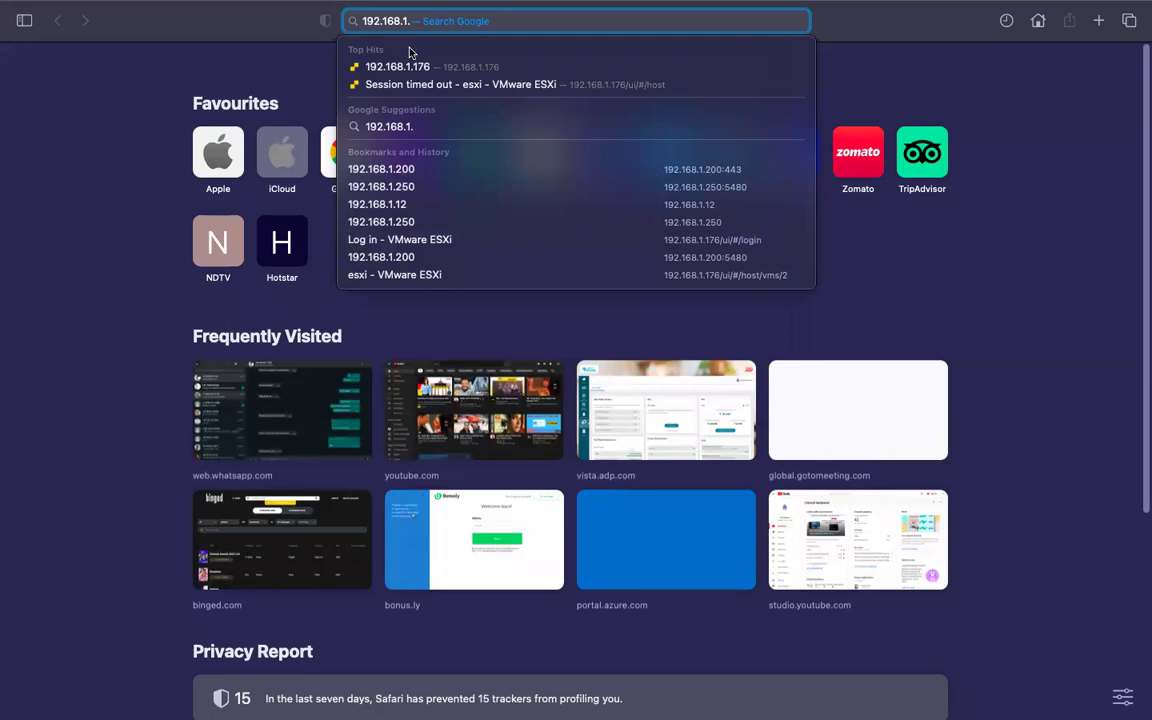
{"action": "key", "text": "Escape"}
{"action": "left_click", "coordinate": [454, 287]}
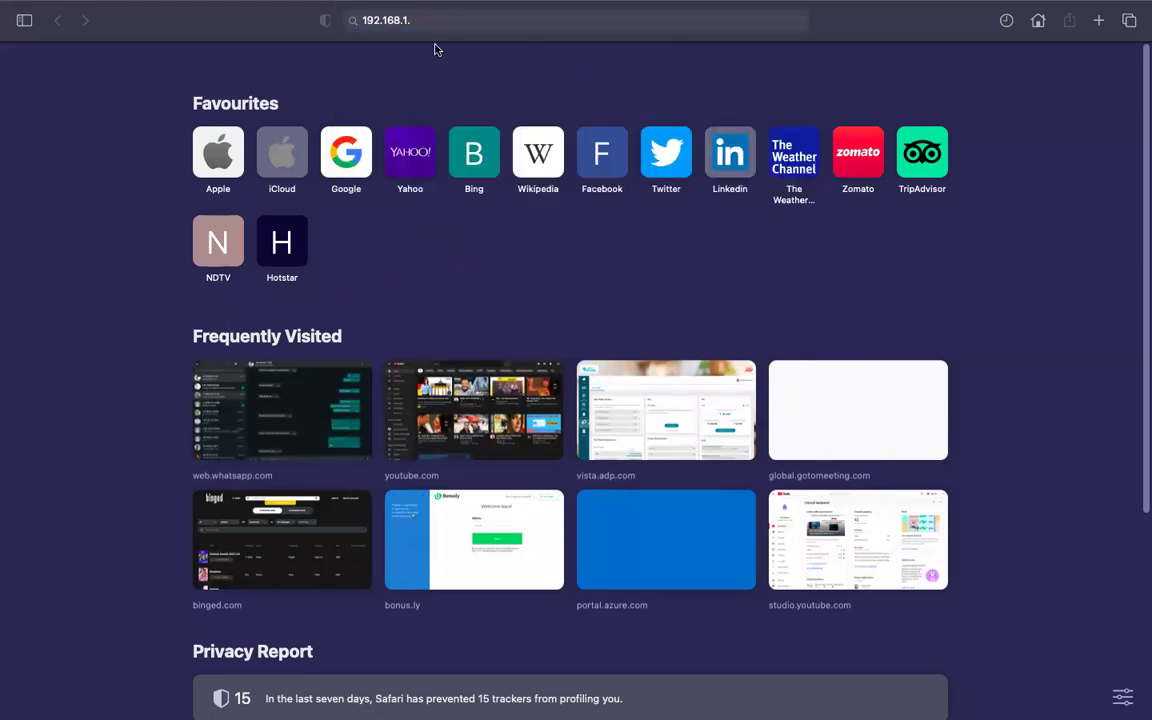
{"action": "key", "text": "ctrl+Right"}
{"action": "key", "text": "ctrl+Left"}
{"action": "left_click", "coordinate": [1129, 20]}
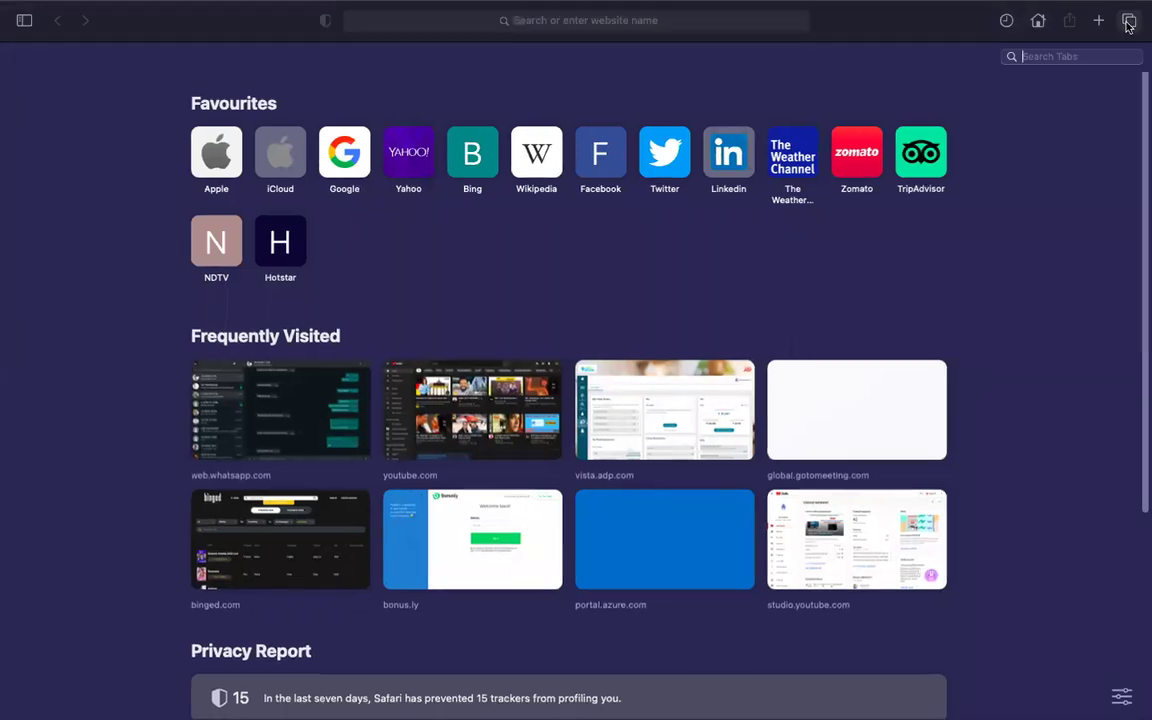
{"action": "left_click", "coordinate": [621, 122]}
{"action": "type", "text": "192.168.1."}
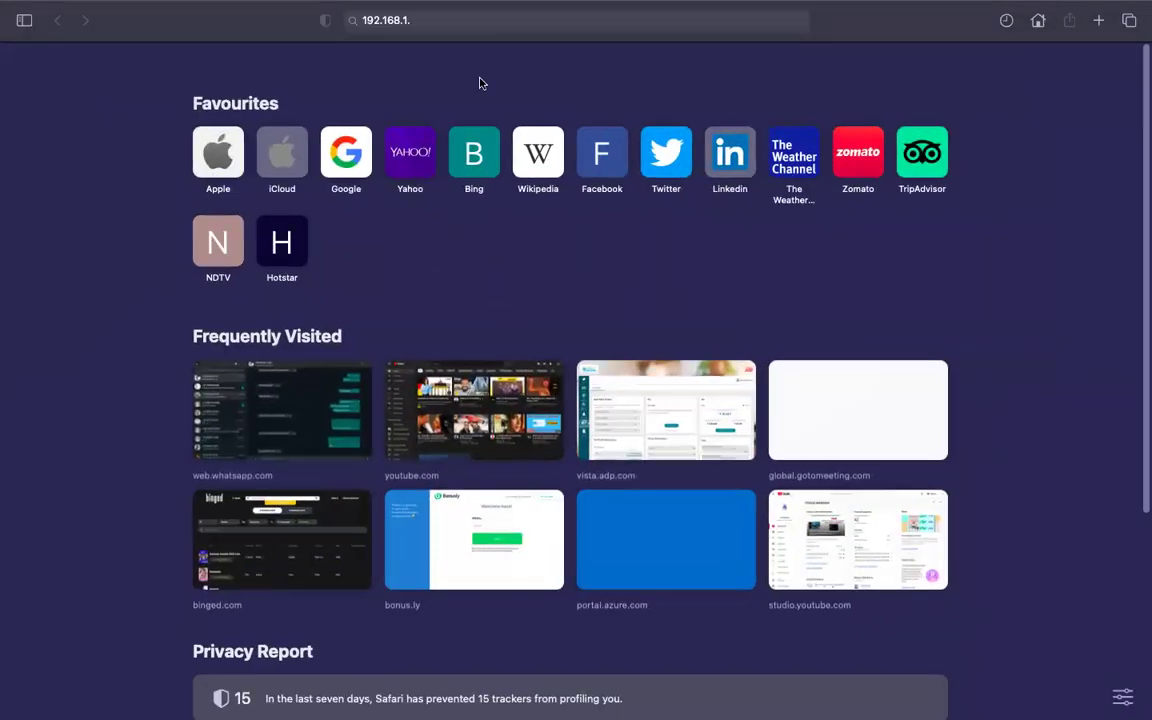
{"action": "left_click", "coordinate": [428, 30]}
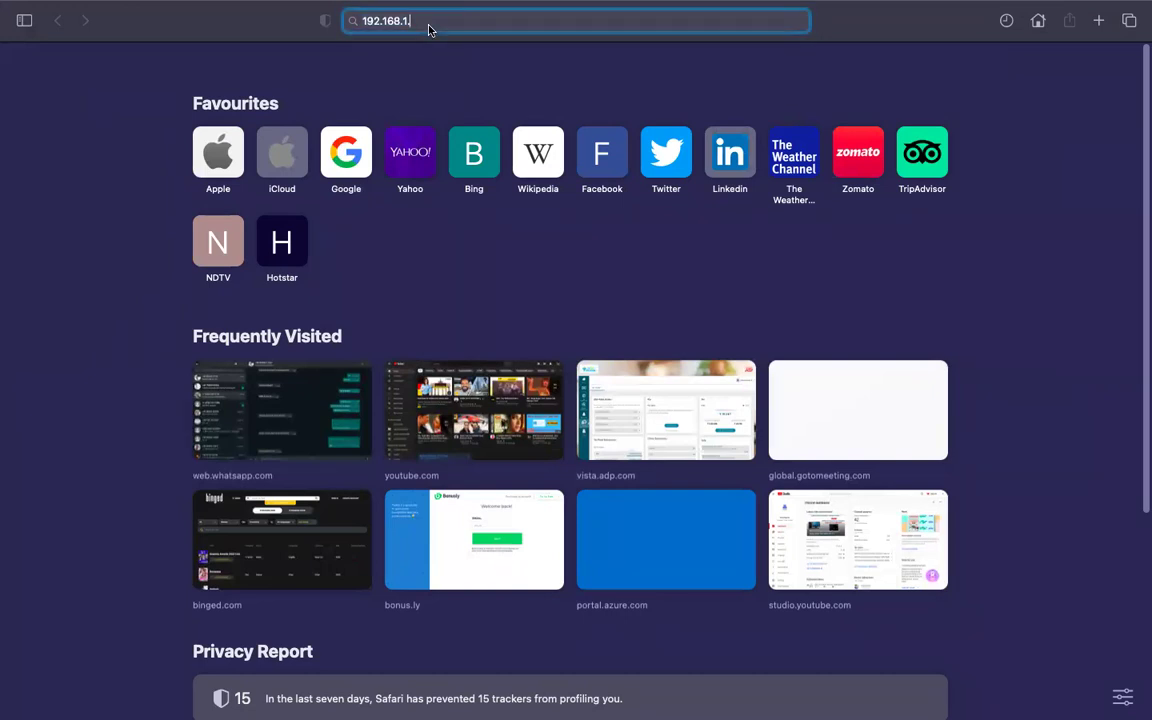
{"action": "type", "text": "9"}
{"action": "key", "text": "Return"}
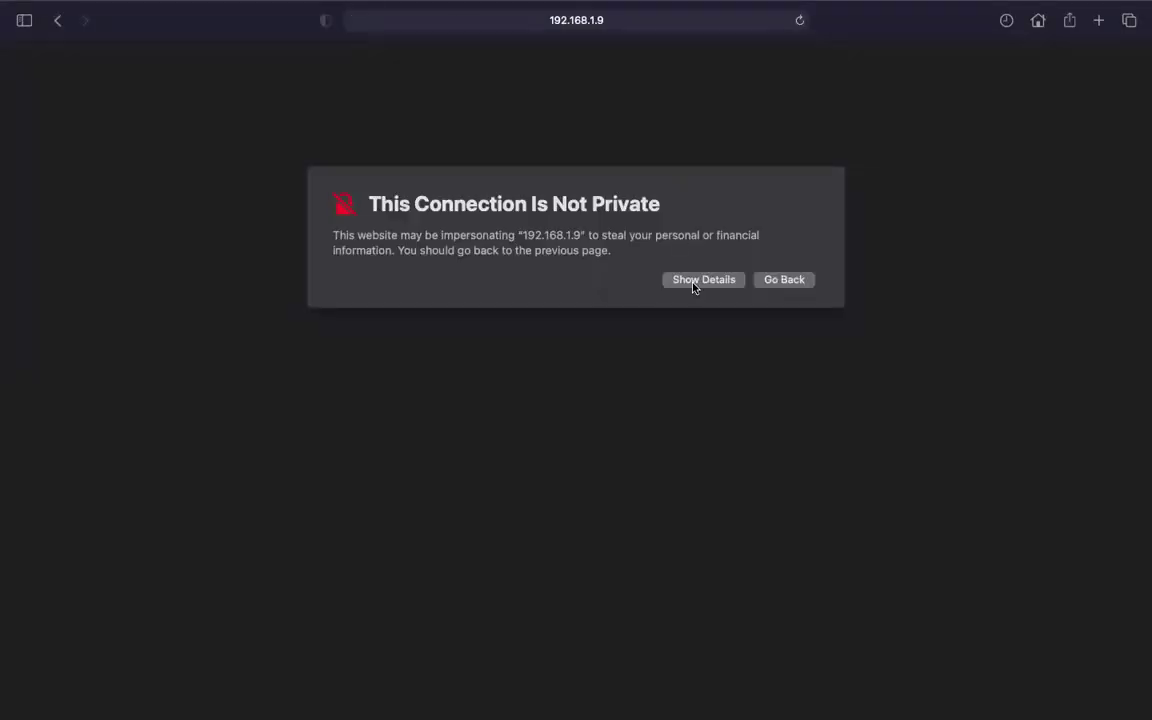
Bypass the certificate warning and confirm trust with the Mac account password.
{"action": "left_click", "coordinate": [693, 283]}
{"action": "left_click", "coordinate": [385, 392]}
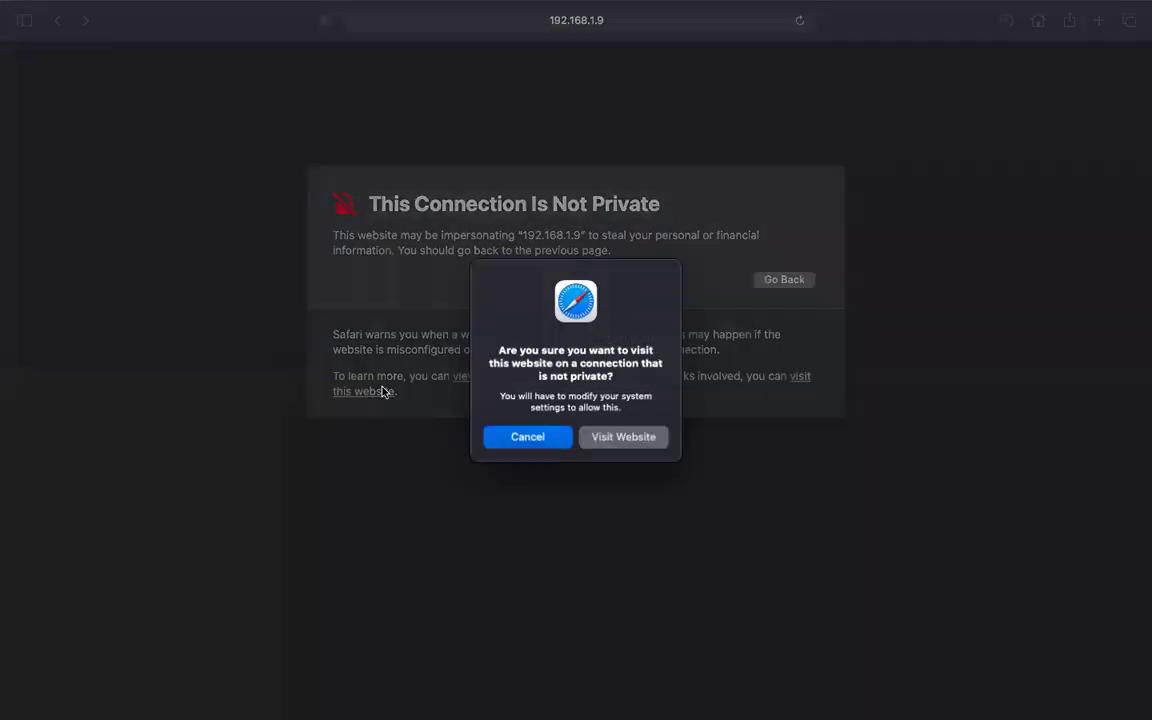
{"action": "left_click", "coordinate": [626, 437]}
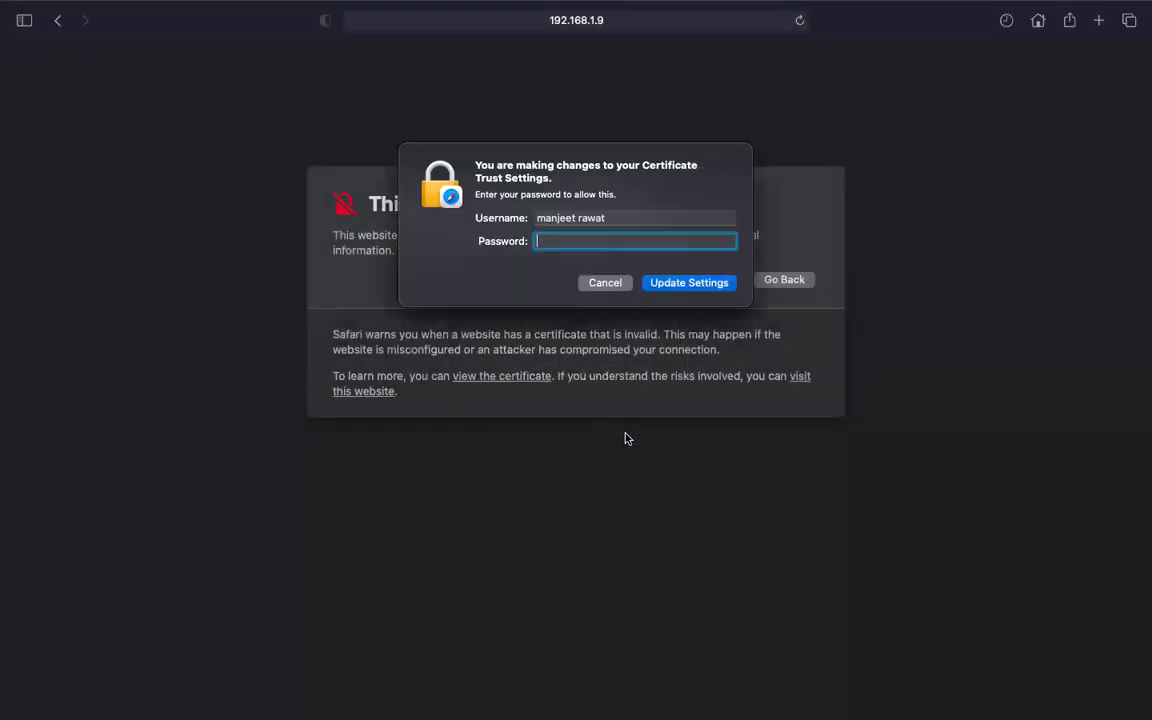
{"action": "type", "text": "•••••••••"}
{"action": "key", "text": "Return"}
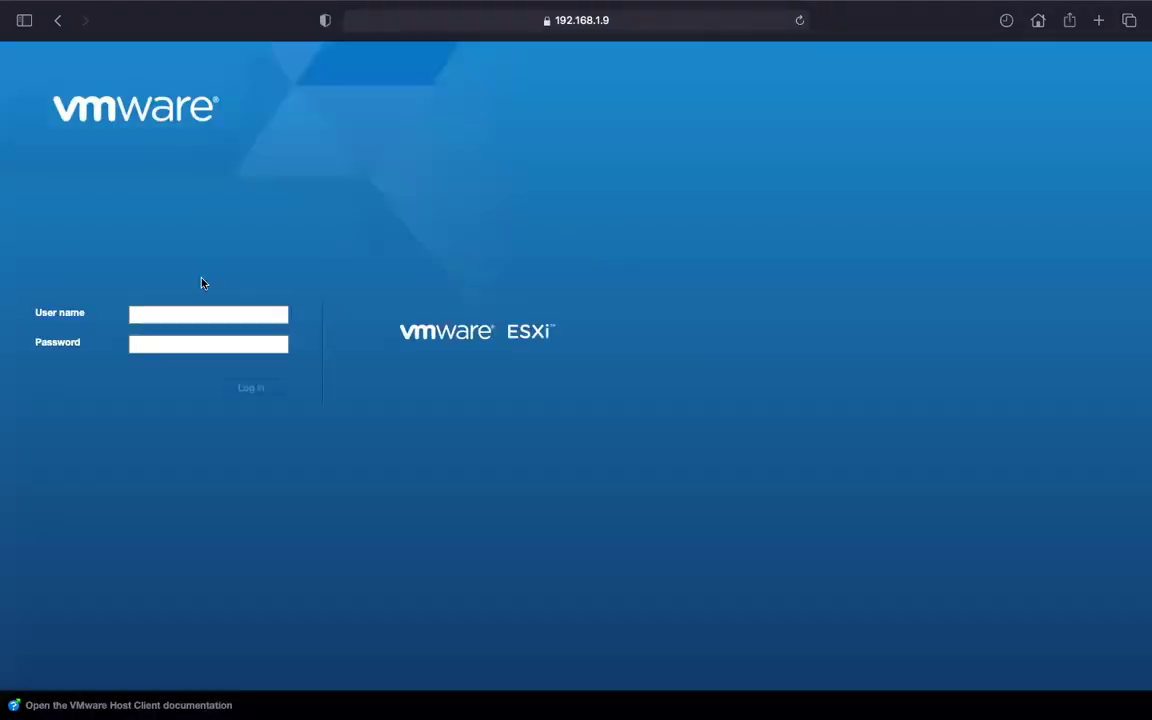
Log in to the ESXi Host Client as root and save the login password.
{"action": "type", "text": "root"}
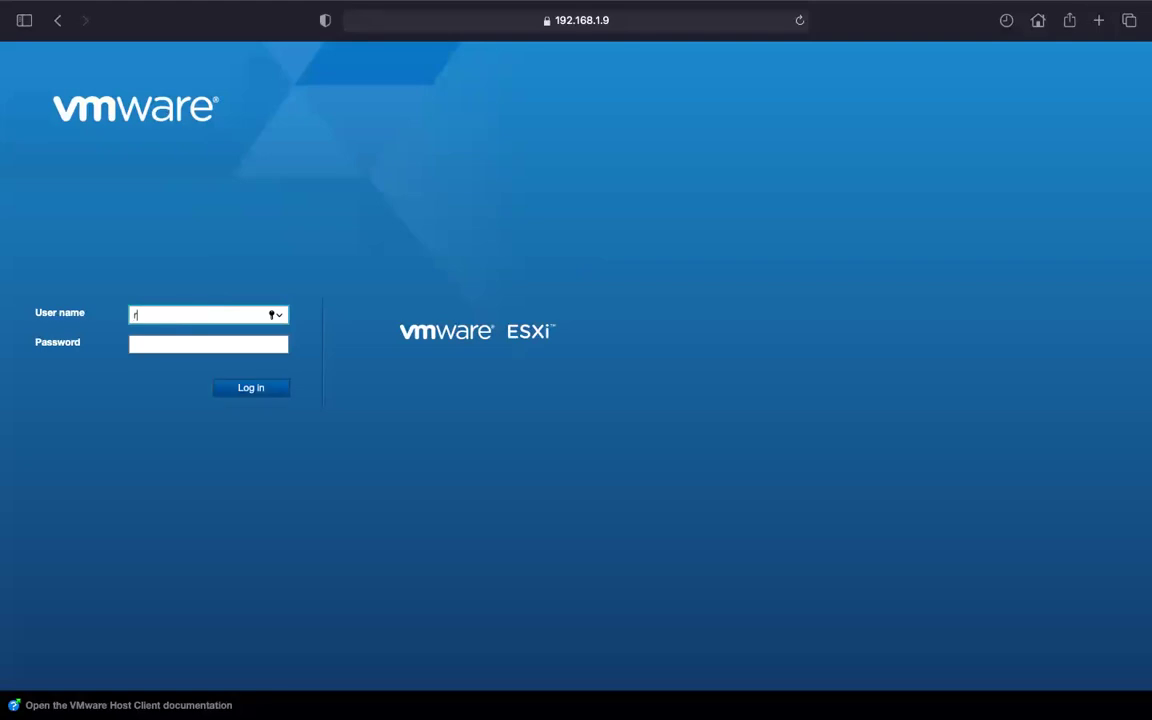
{"action": "key", "text": "Tab"}
{"action": "type", "text": "••••••"}
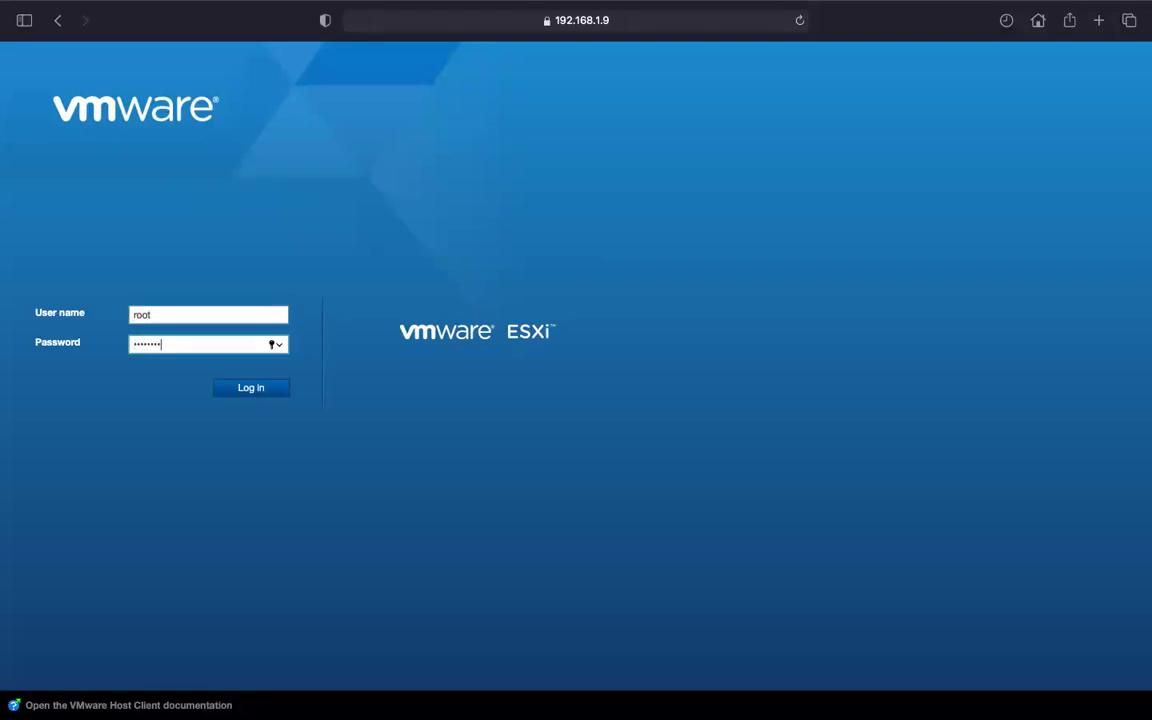
{"action": "key", "text": "Return"}
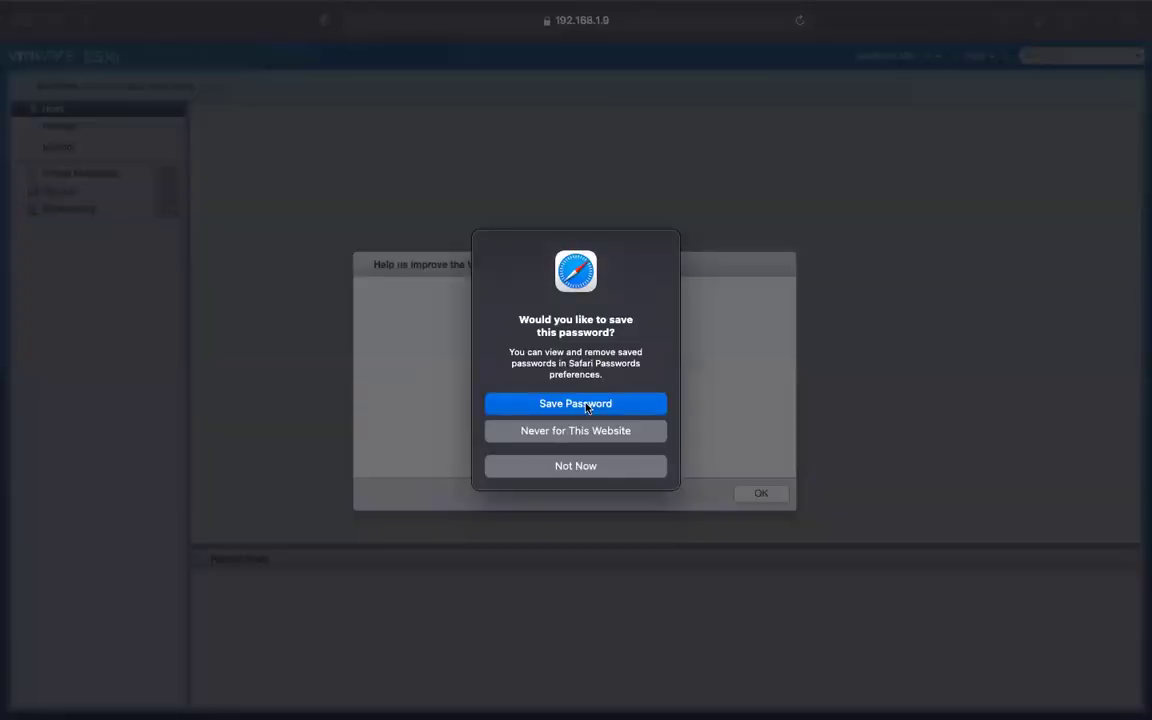
{"action": "left_click", "coordinate": [552, 466]}
Dismiss the Help us improve (CEIP) dialog in the Host Client.
{"action": "key", "text": "Return"}
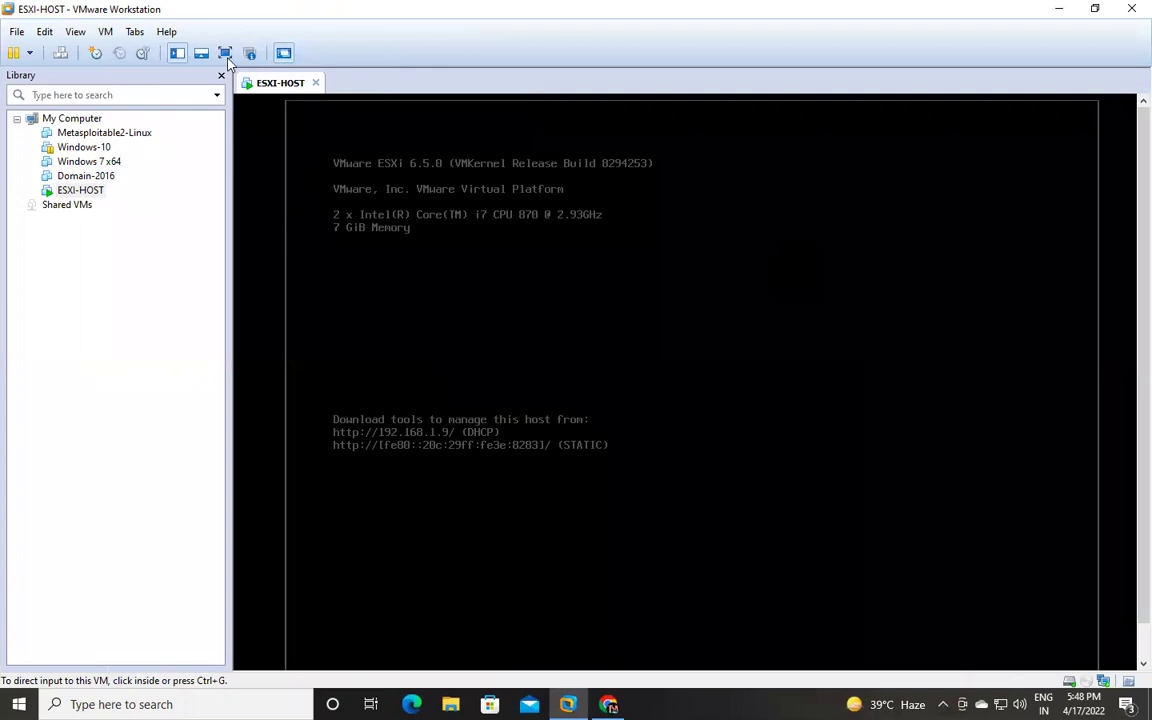
Make the ESXi console full screen and log in to the DCUI as root.
{"action": "left_click", "coordinate": [224, 52]}
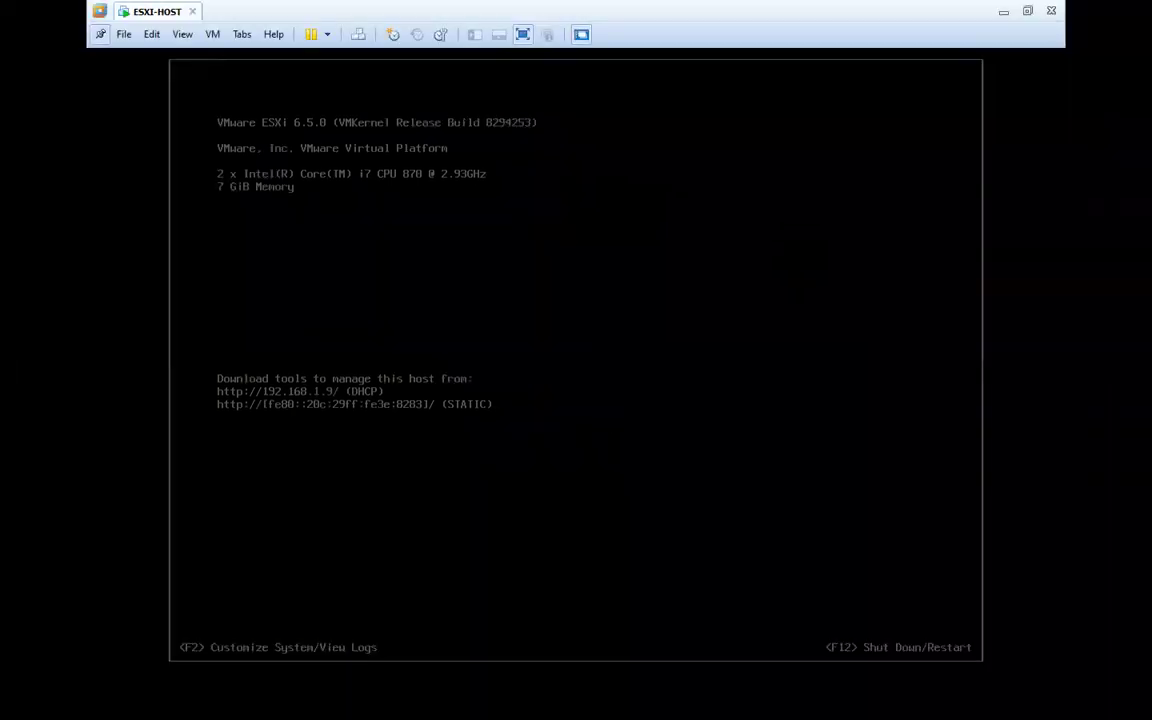
{"action": "key", "text": "F2"}
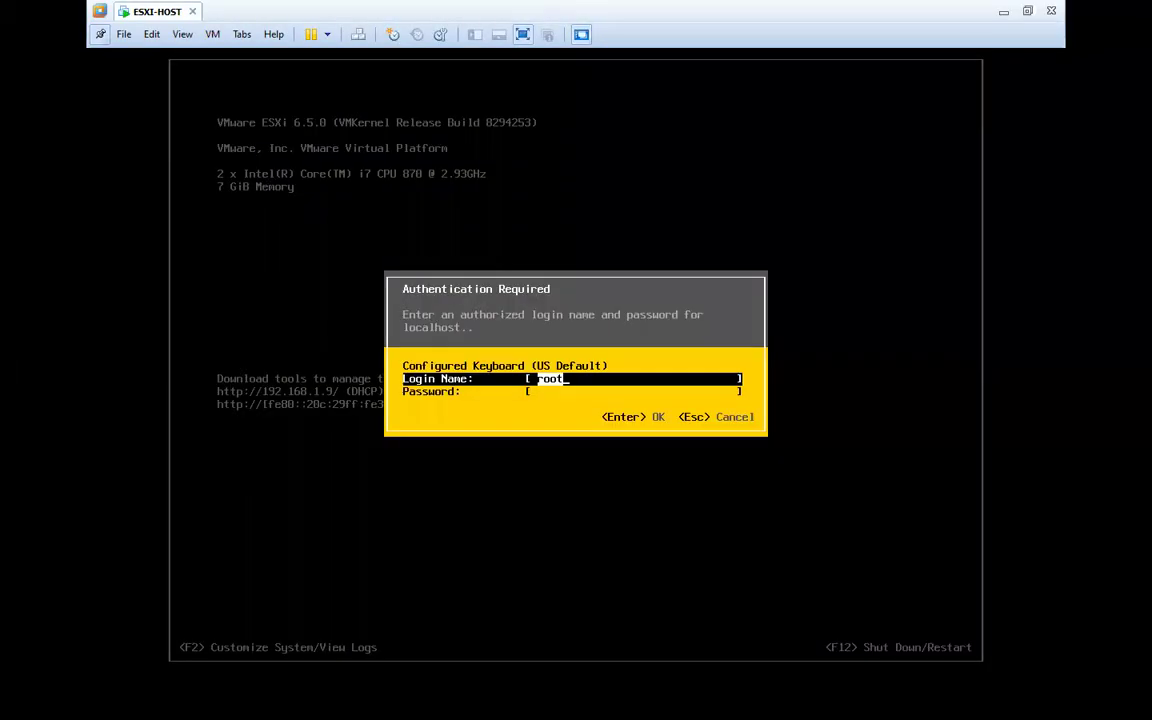
{"action": "key", "text": "Down"}
{"action": "type", "text": "******"}
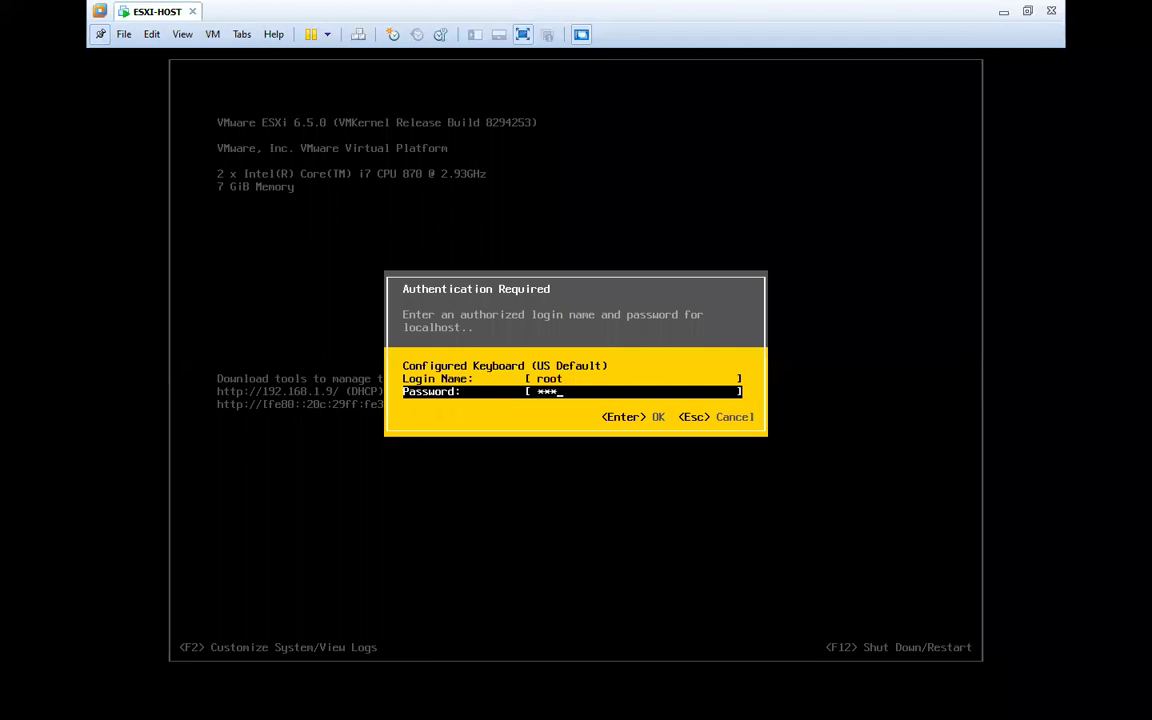
{"action": "type", "text": "**"}
{"action": "key", "text": "Return"}
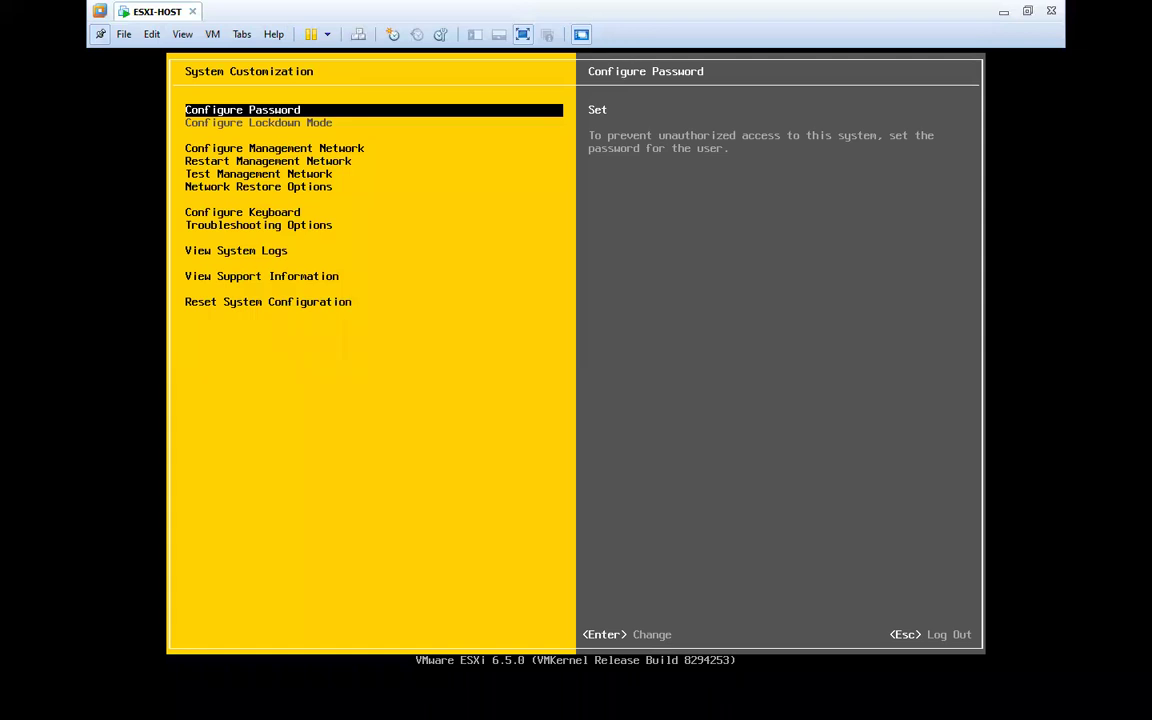
Move down the System Customization menu to View System Logs and open log 1.
{"action": "key", "text": "Down"}
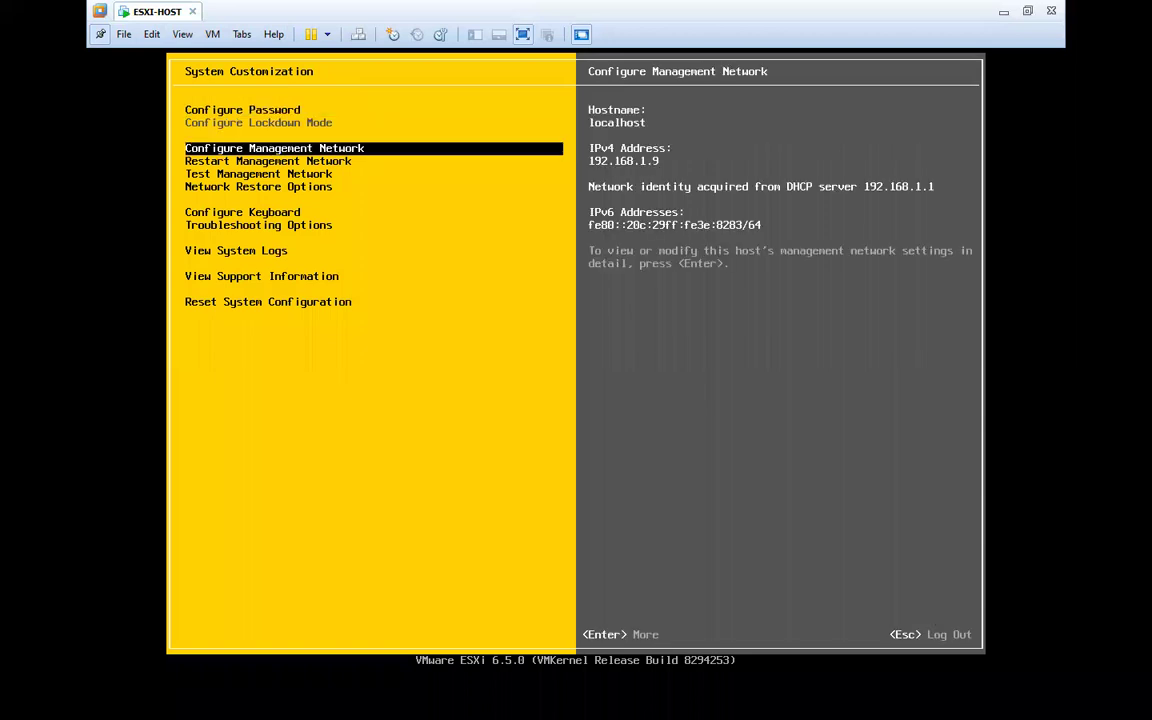
{"action": "key", "text": "Down"}
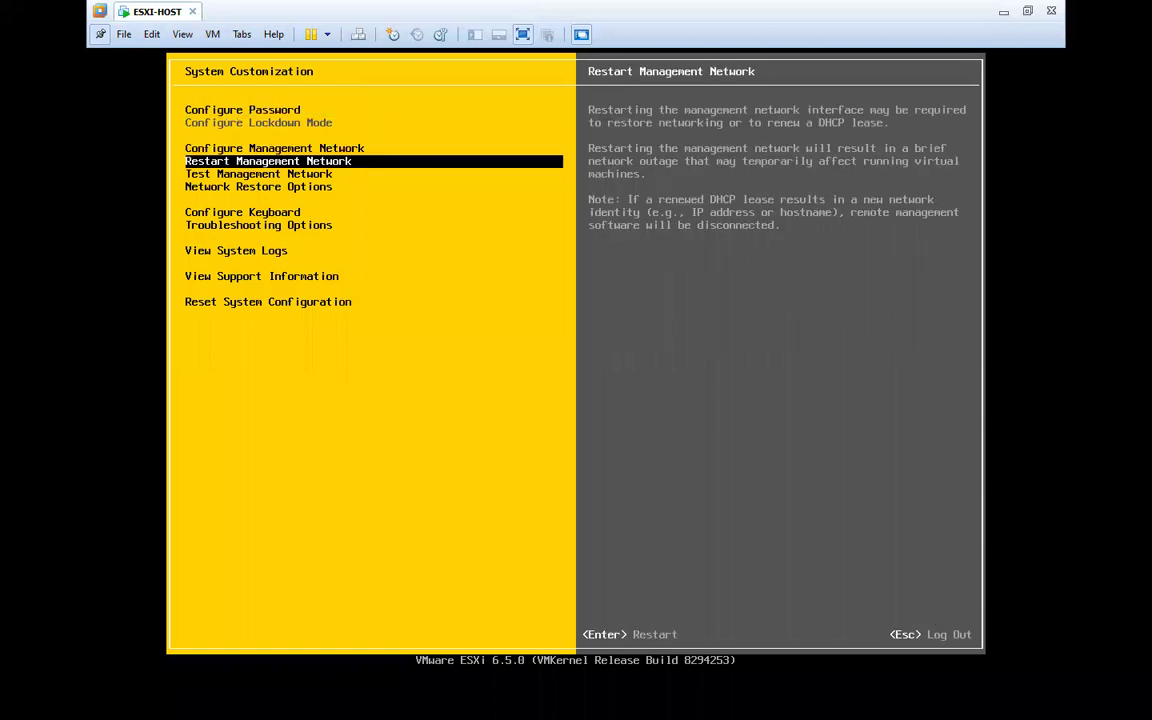
{"action": "key", "text": "Down"}
{"action": "key", "text": "Down"}
{"action": "key", "text": "Down"}
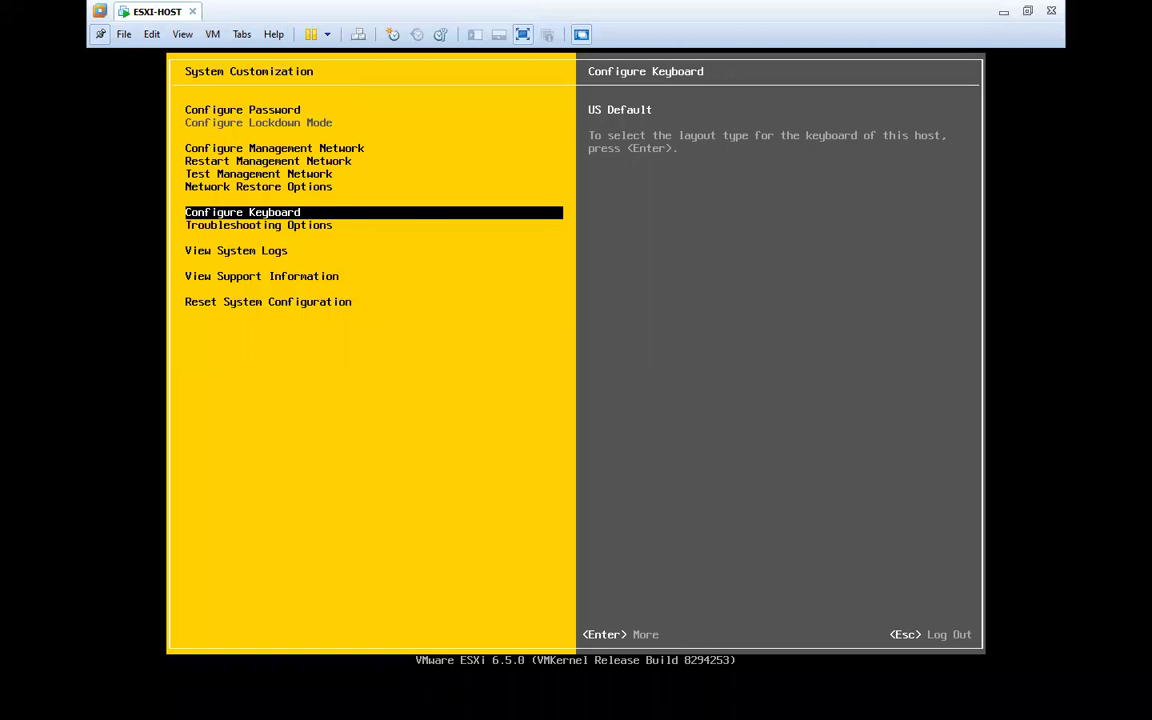
{"action": "key", "text": "Down"}
{"action": "key", "text": "Down"}
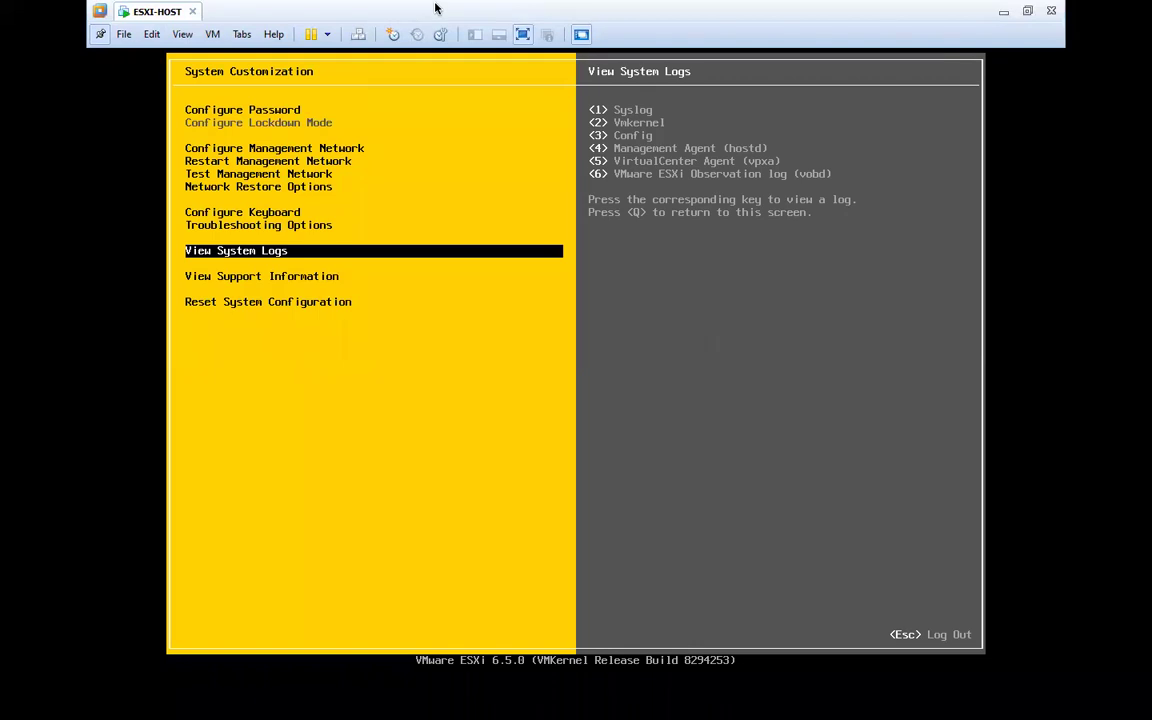
{"action": "mouse_move", "coordinate": [392, 4]}
{"action": "key", "text": "1"}
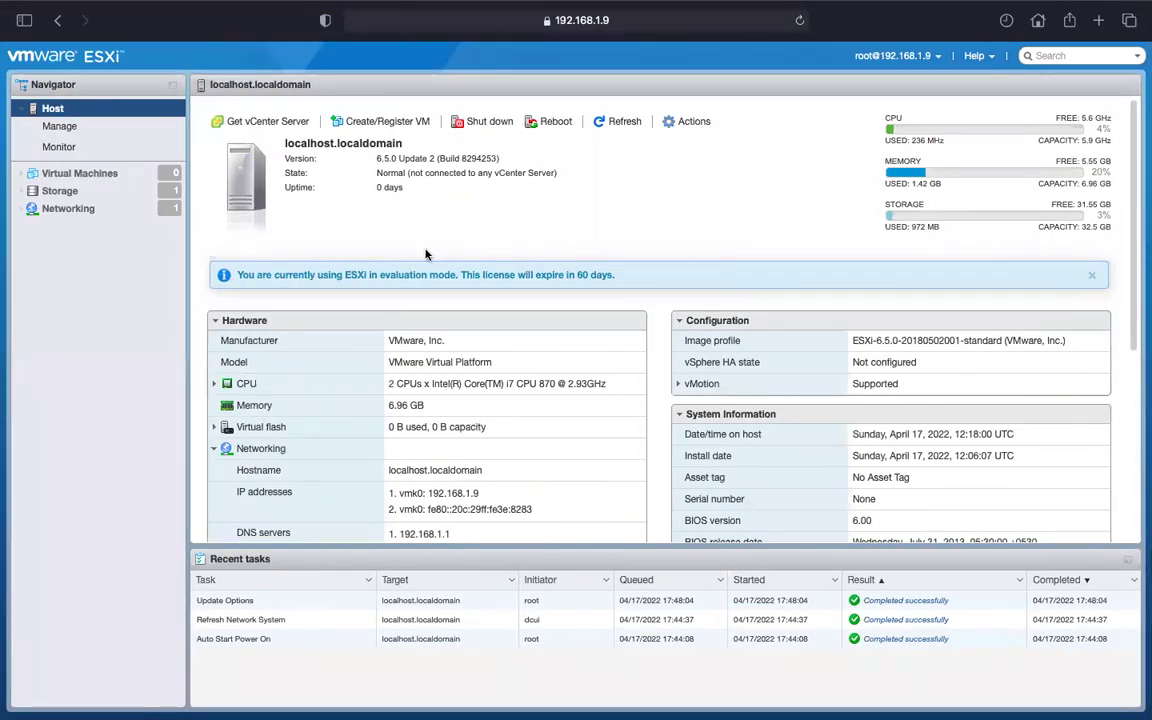
Close the evaluation-mode license notice and review the host's hardware, networking and storage summary.
{"action": "left_click", "coordinate": [1094, 277]}
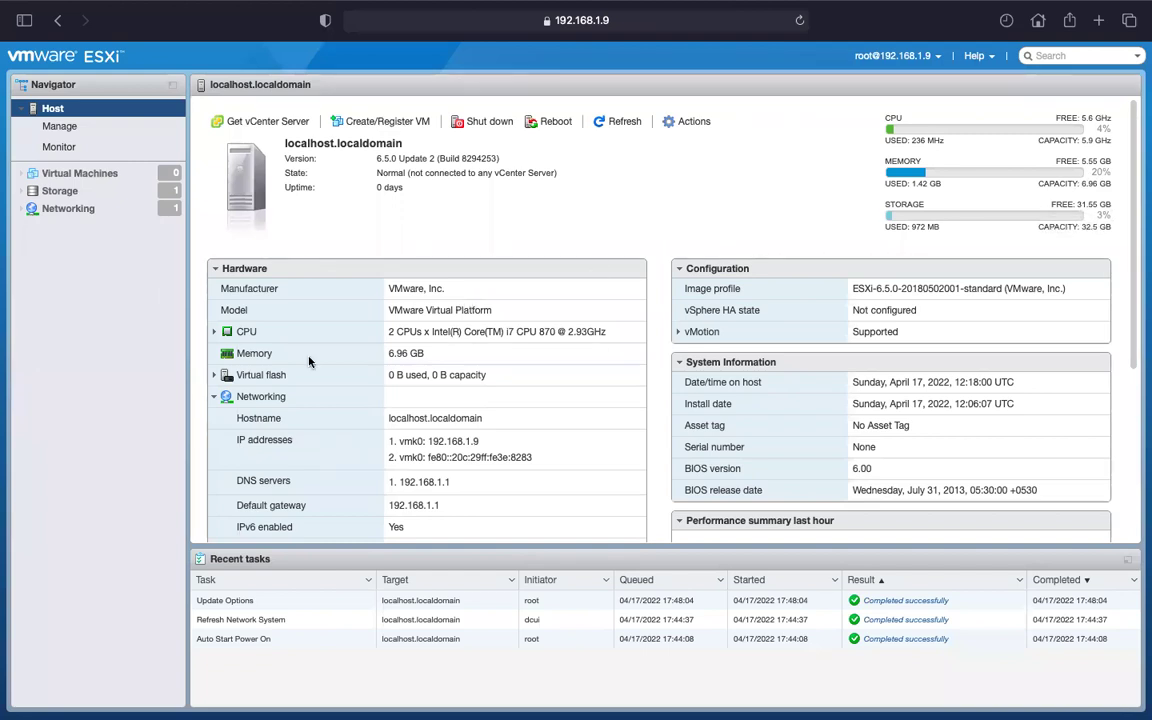
{"action": "scroll", "coordinate": [330, 377], "scroll_direction": "down", "scroll_amount": 2}
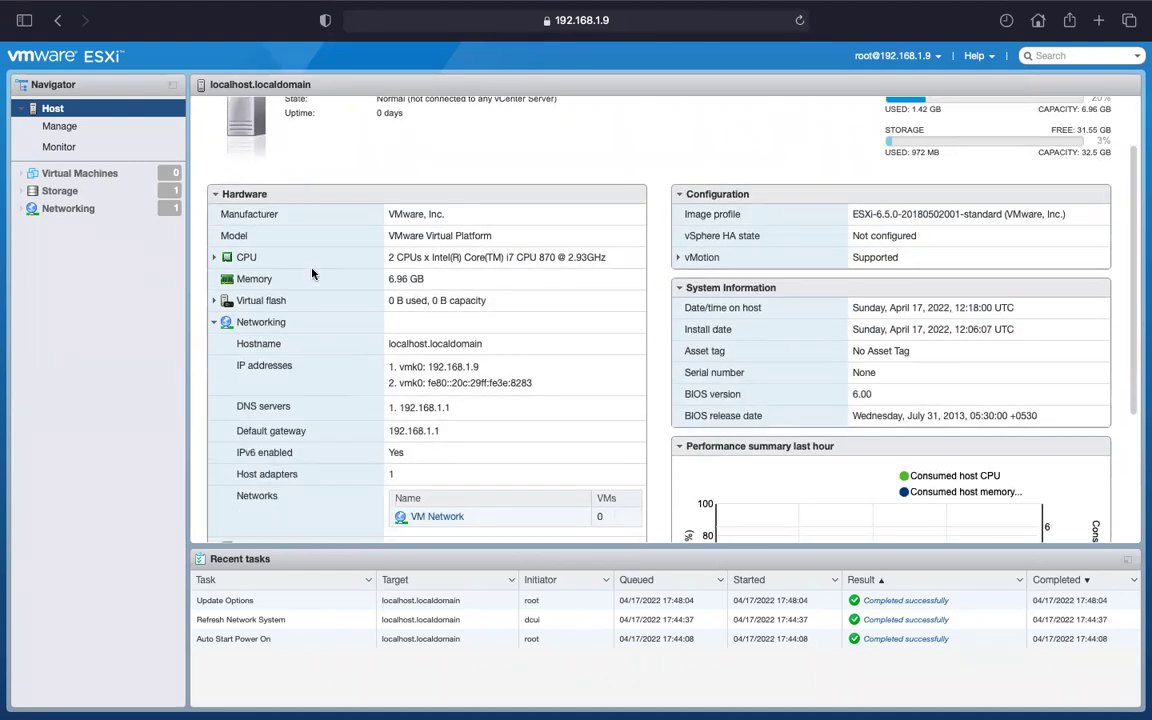
{"action": "scroll", "coordinate": [314, 272], "scroll_direction": "down", "scroll_amount": 1}
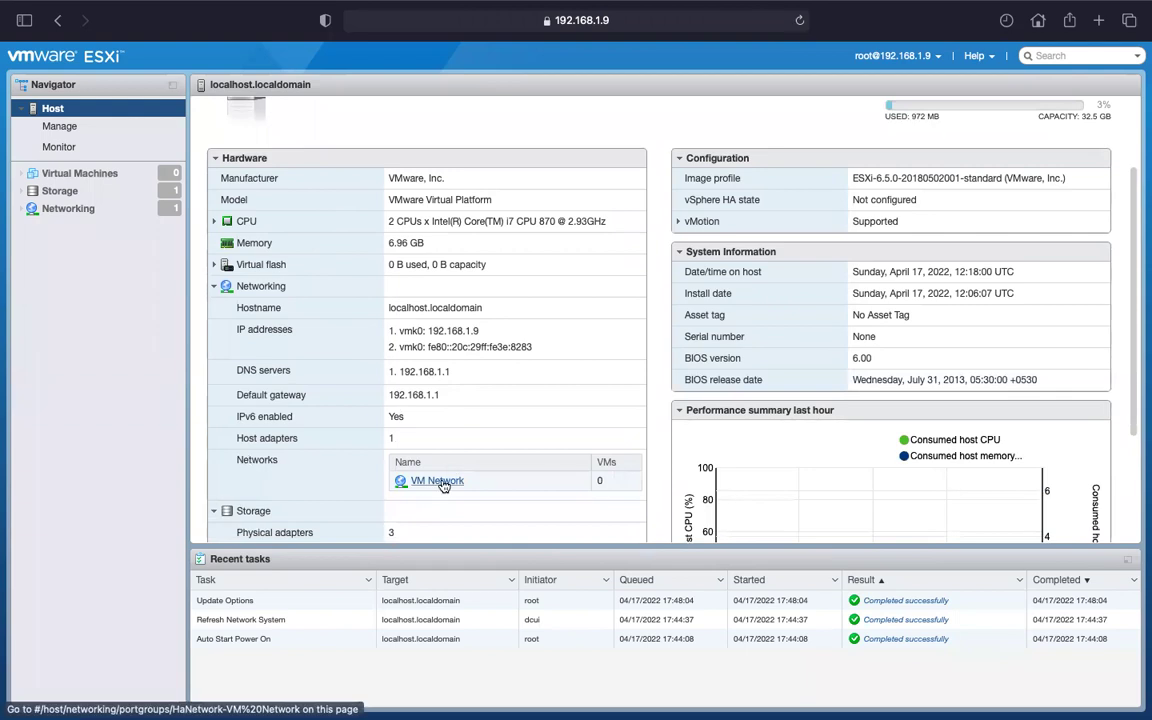
{"action": "scroll", "coordinate": [442, 481], "scroll_direction": "down", "scroll_amount": 3}
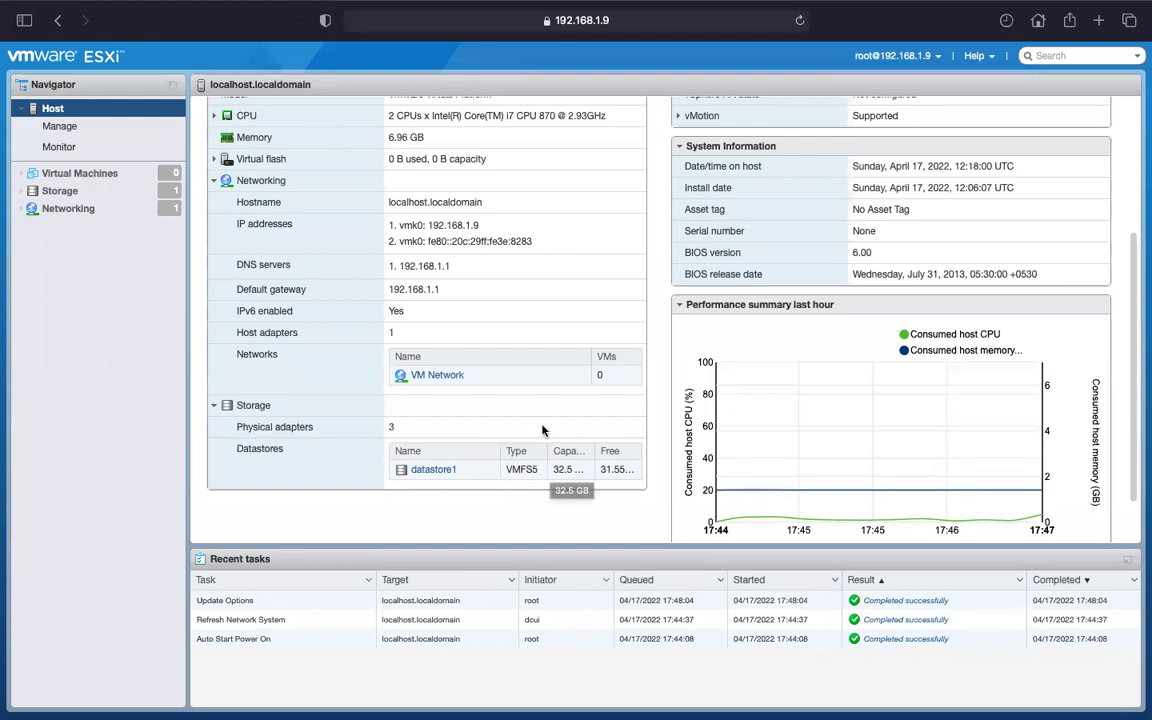
{"action": "scroll", "coordinate": [904, 350], "scroll_direction": "up", "scroll_amount": 5}
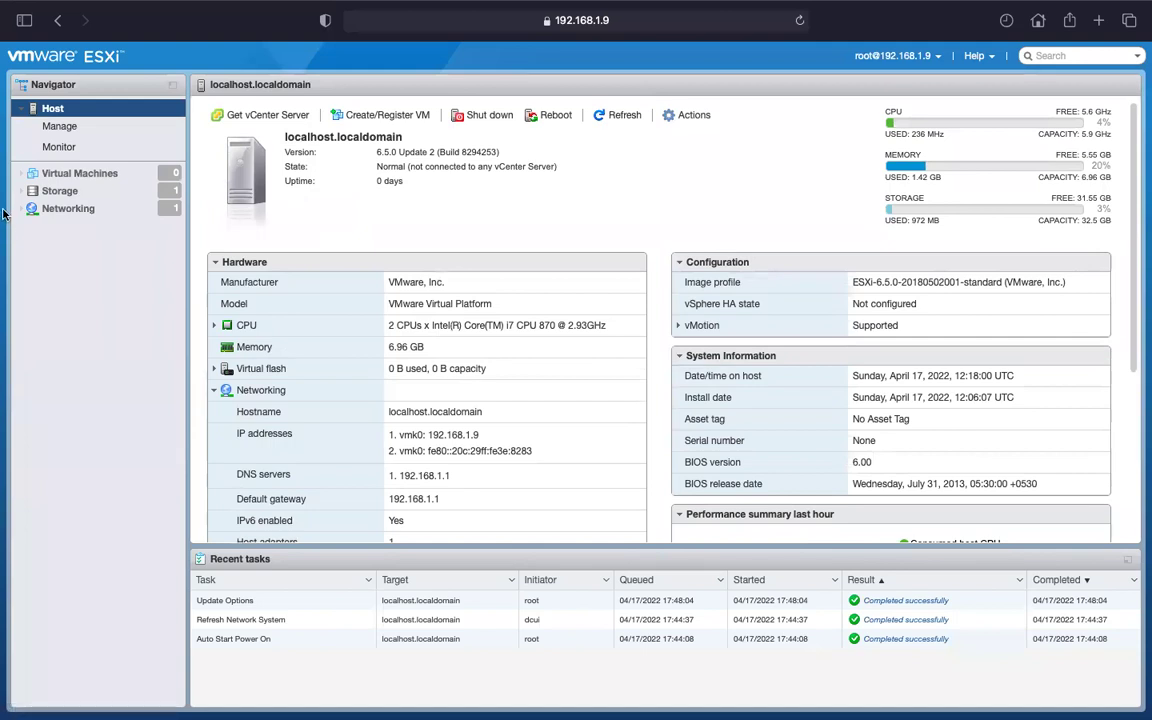
{"action": "mouse_move", "coordinate": [2, 218]}
{"action": "left_click", "coordinate": [60, 130]}
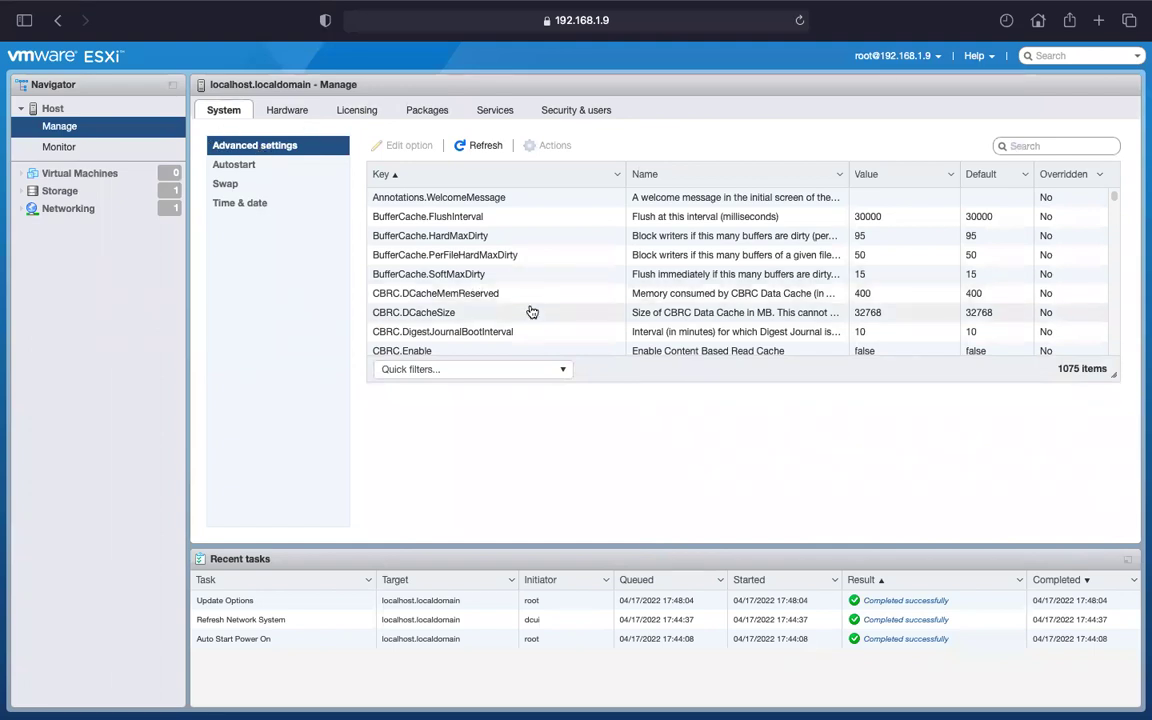
Review the host's Autostart, Swap, Time & date, PCI Devices, Power Management and Licensing pages.
{"action": "left_click", "coordinate": [253, 170]}
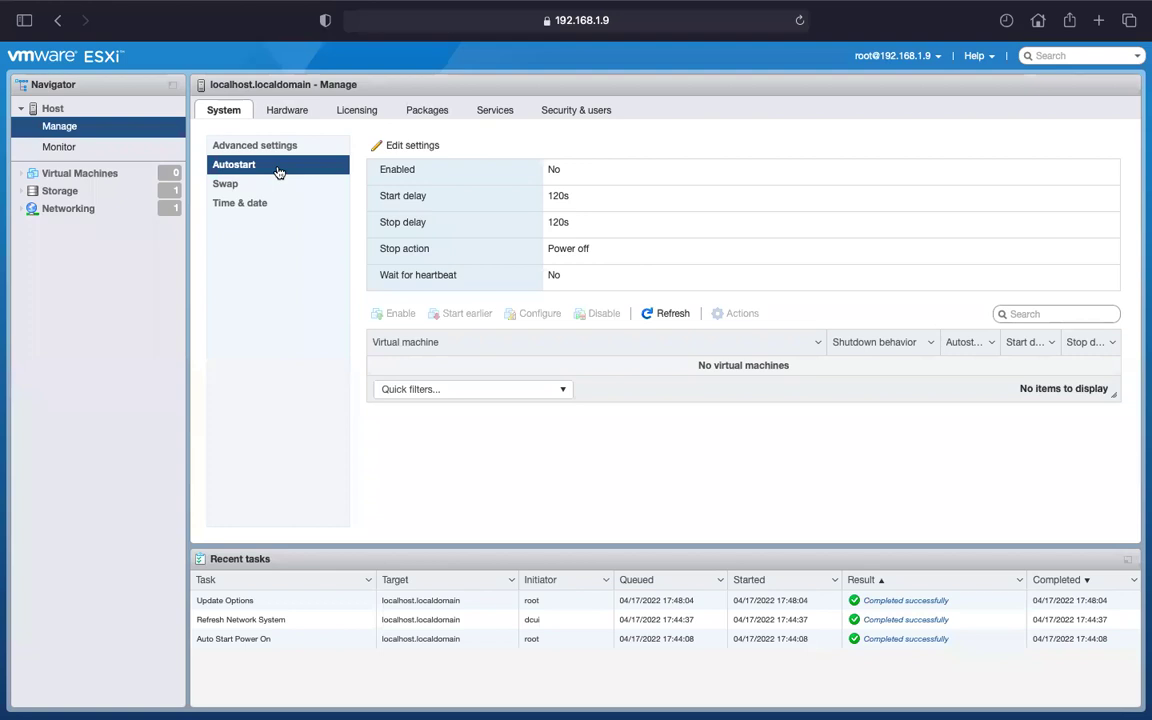
{"action": "left_click", "coordinate": [218, 184]}
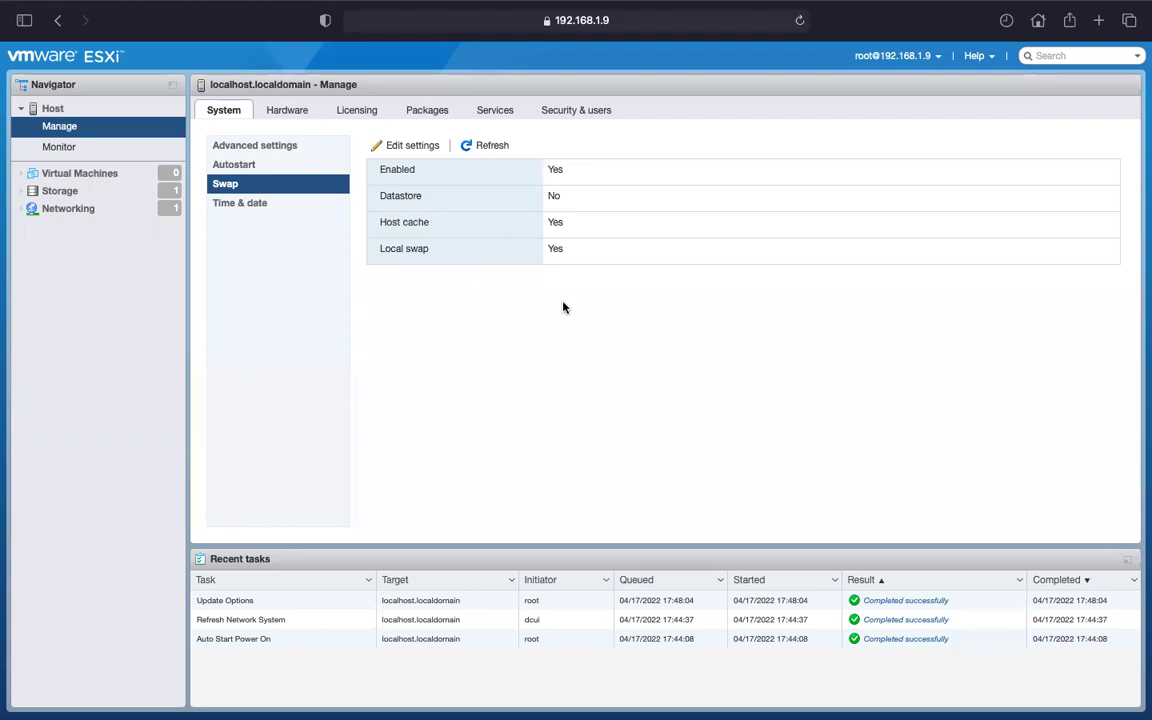
{"action": "left_click", "coordinate": [248, 204]}
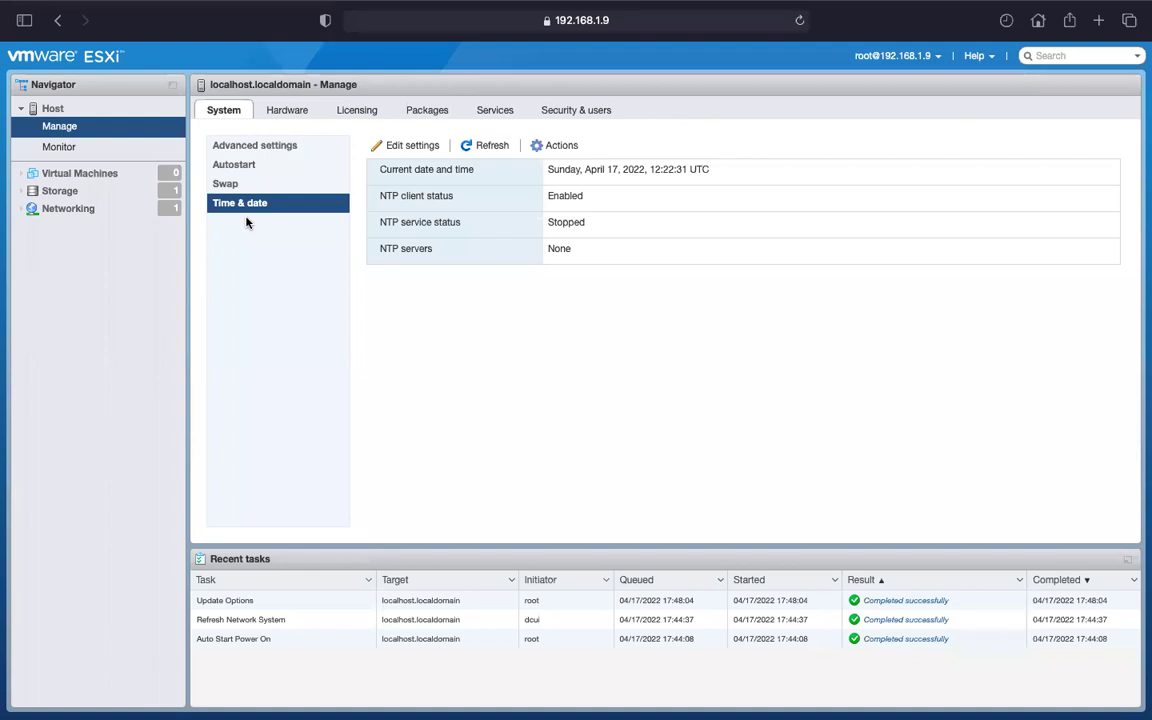
{"action": "left_click", "coordinate": [285, 112]}
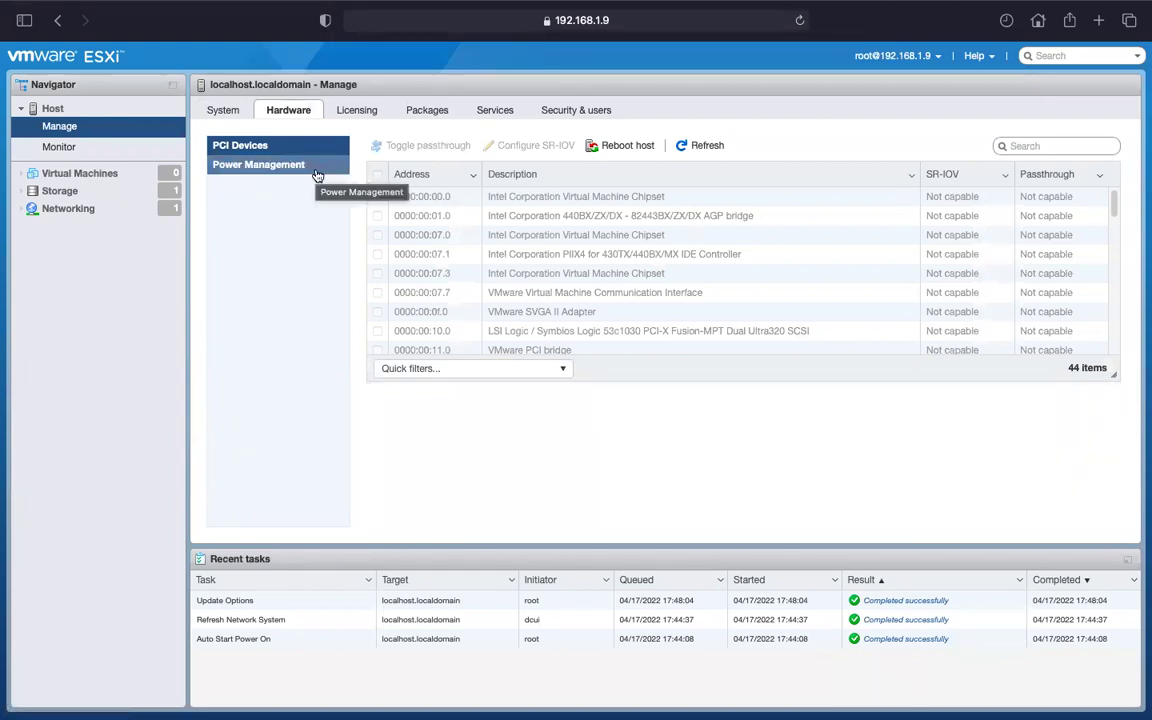
{"action": "left_click", "coordinate": [264, 170]}
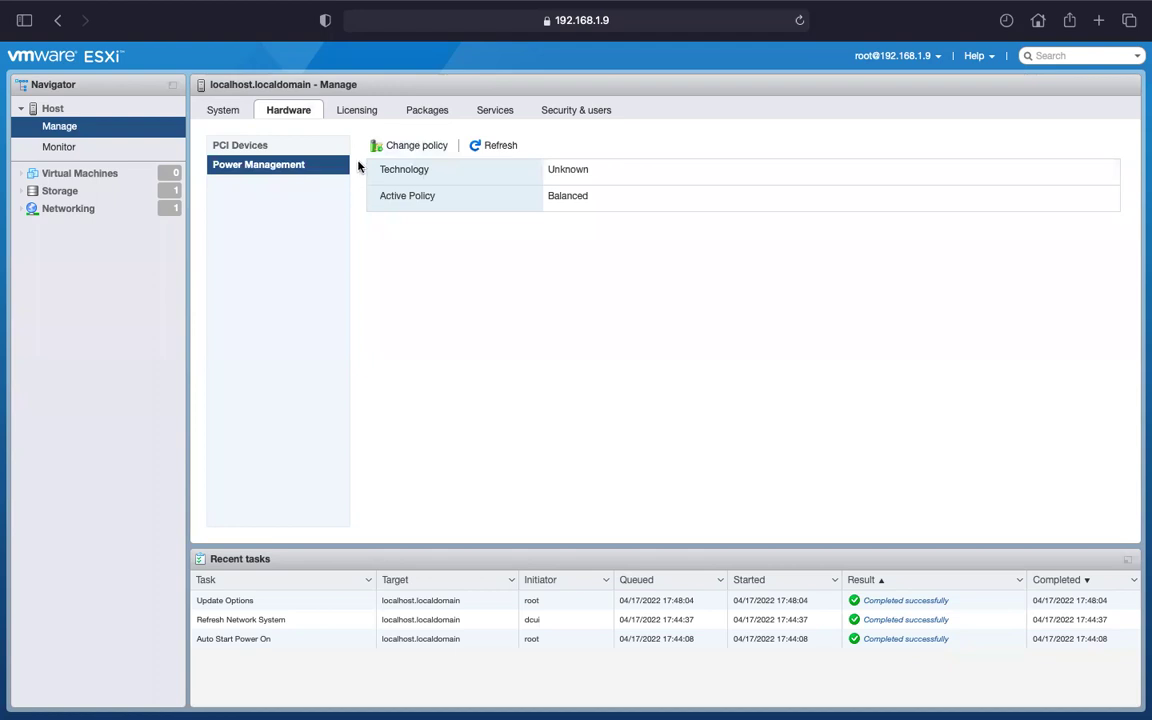
{"action": "left_click", "coordinate": [348, 107]}
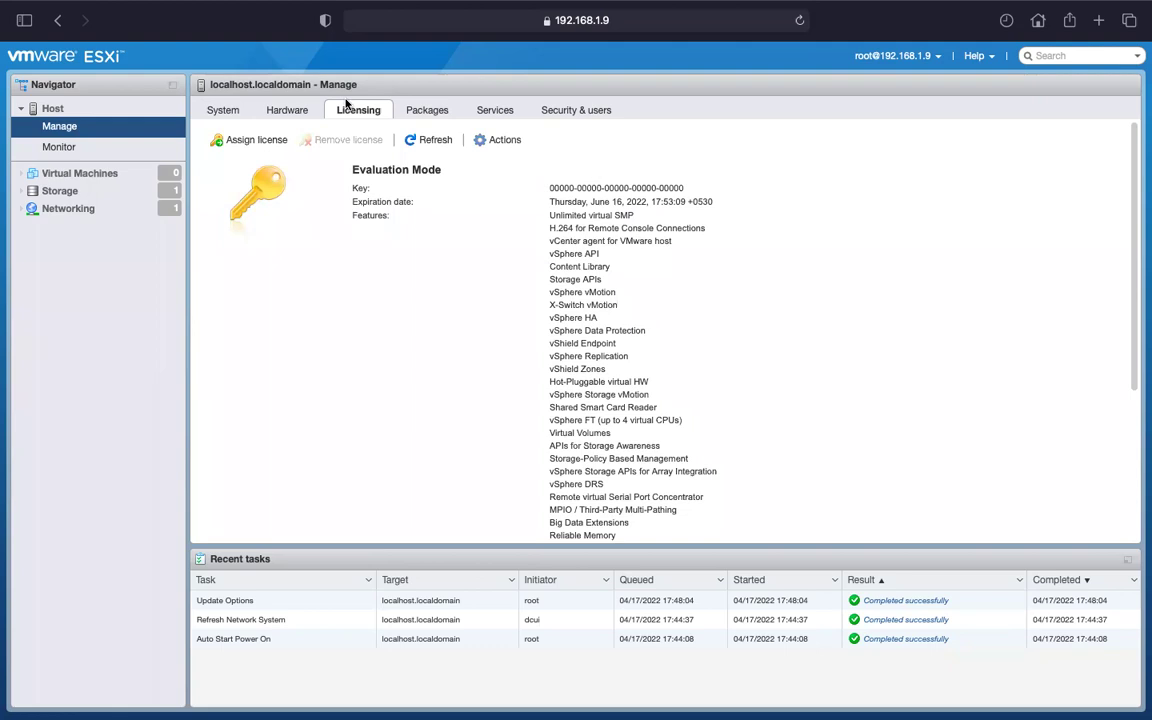
Start assigning a new license key to the host, then cancel without assigning one.
{"action": "left_click", "coordinate": [505, 141]}
{"action": "left_click", "coordinate": [507, 180]}
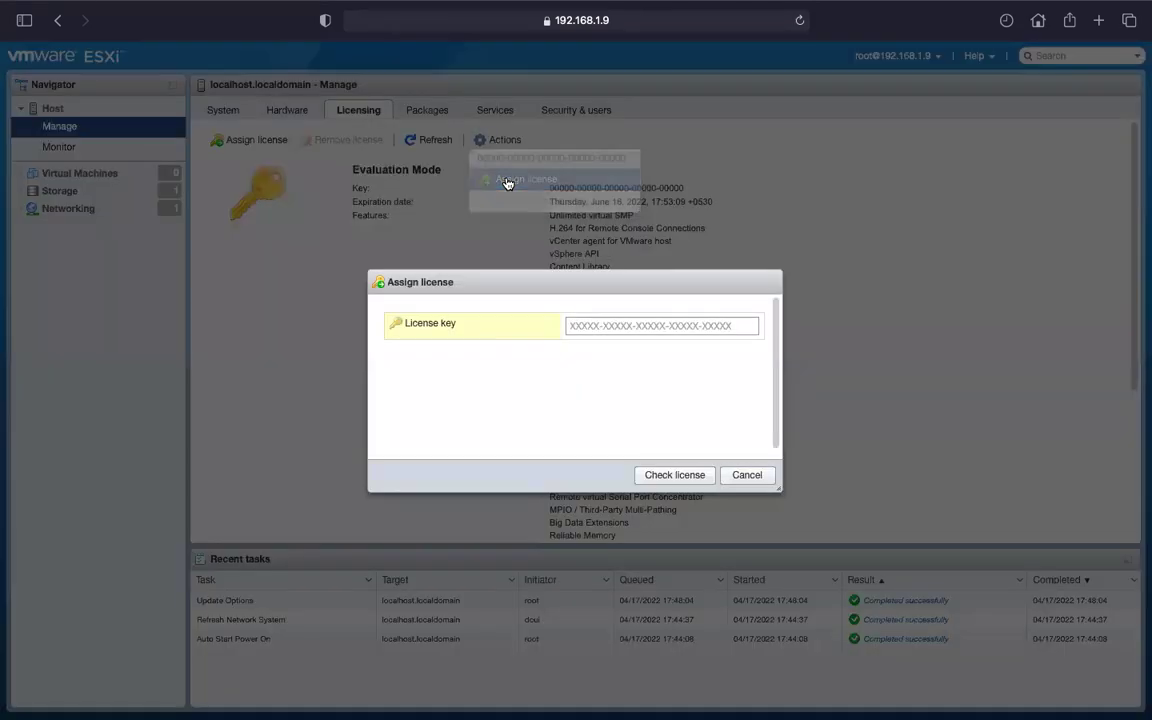
{"action": "left_click", "coordinate": [595, 325]}
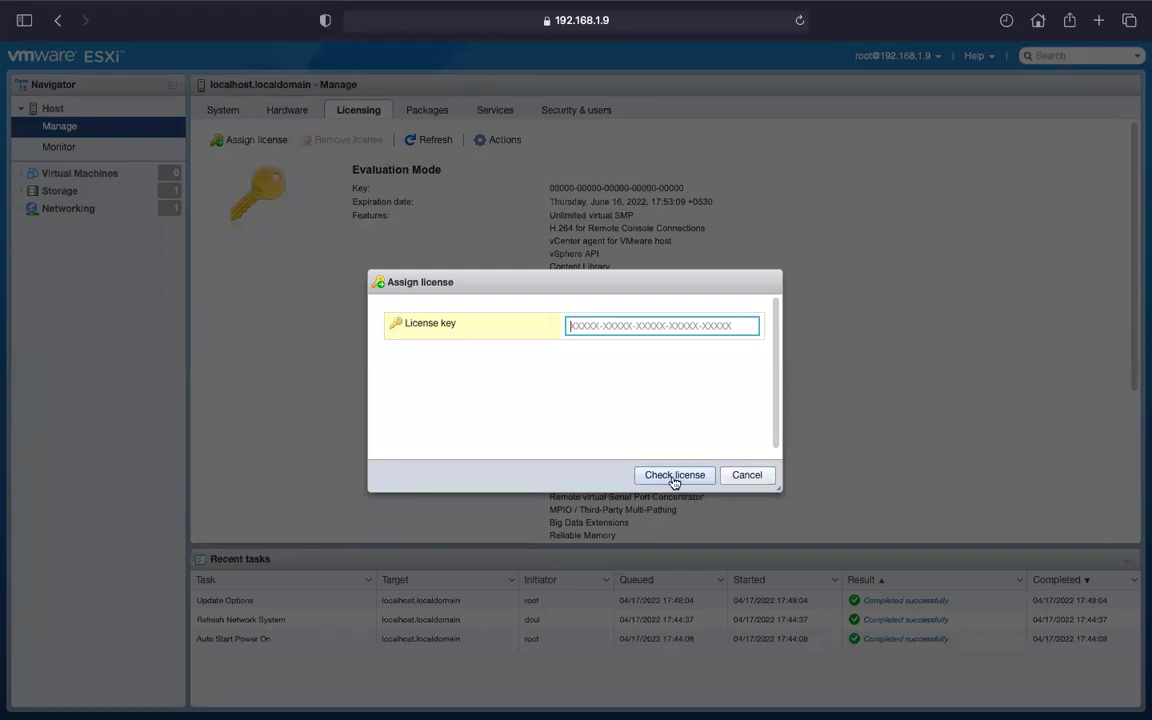
{"action": "left_click", "coordinate": [750, 477]}
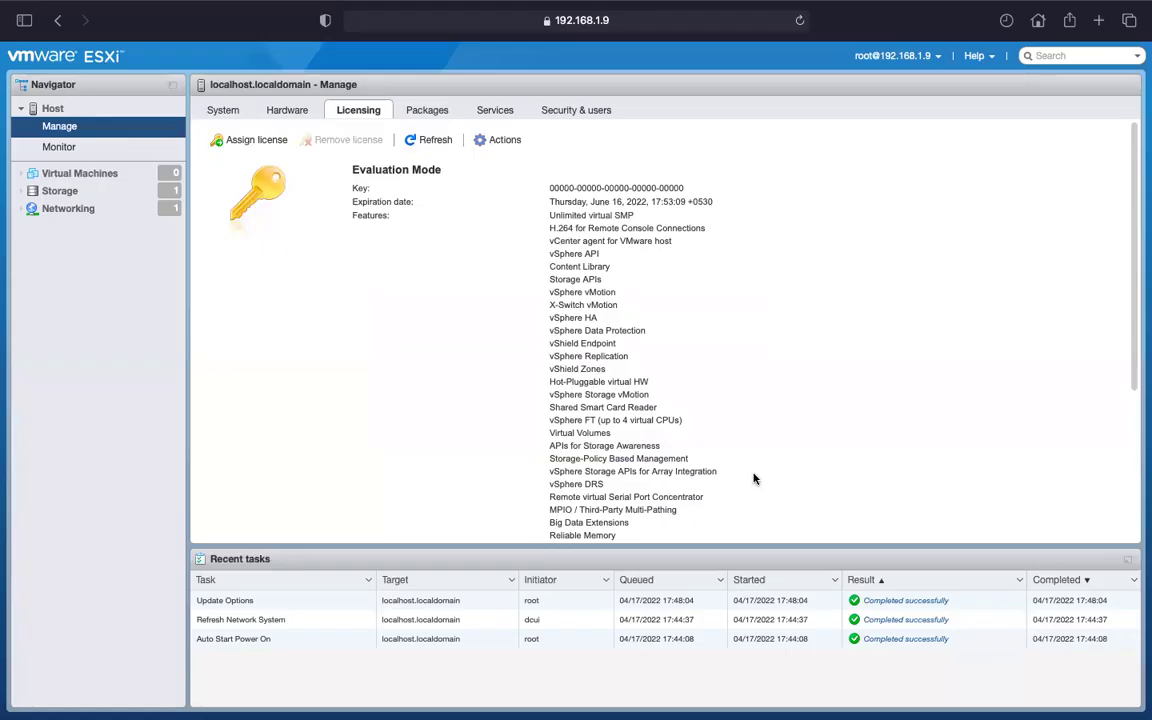
Review the host's installed packages, then show its list of 12 services.
{"action": "left_click", "coordinate": [430, 110]}
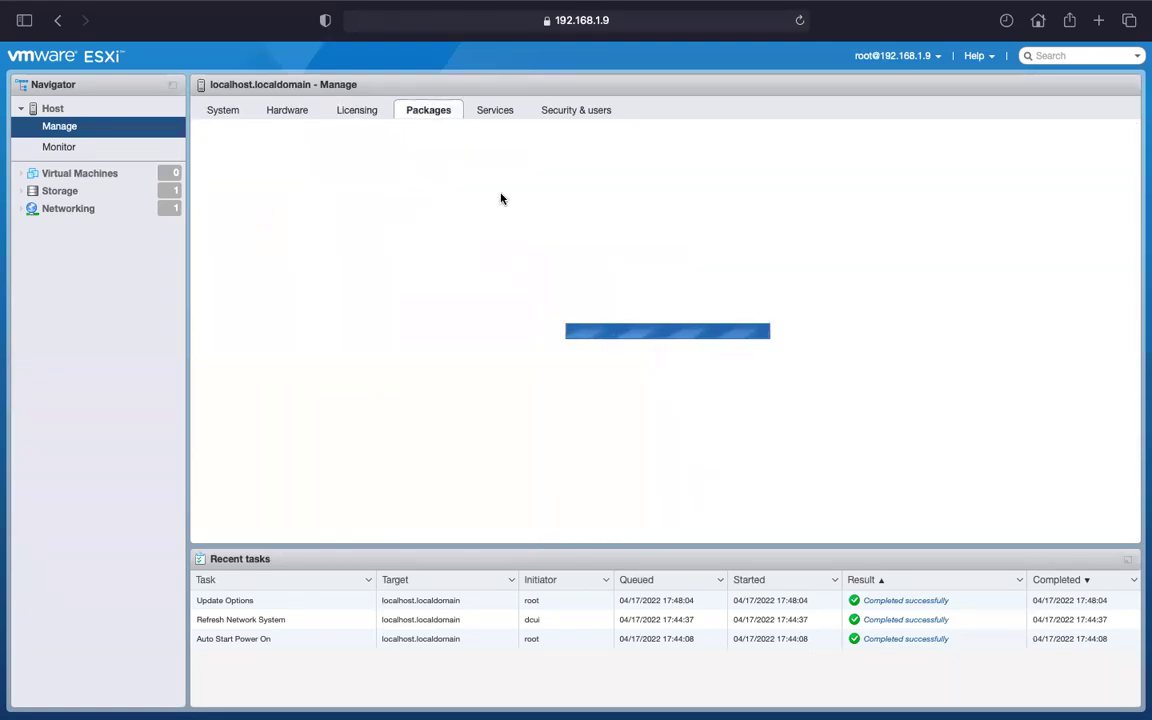
{"action": "scroll", "coordinate": [505, 230], "scroll_direction": "down", "scroll_amount": 15}
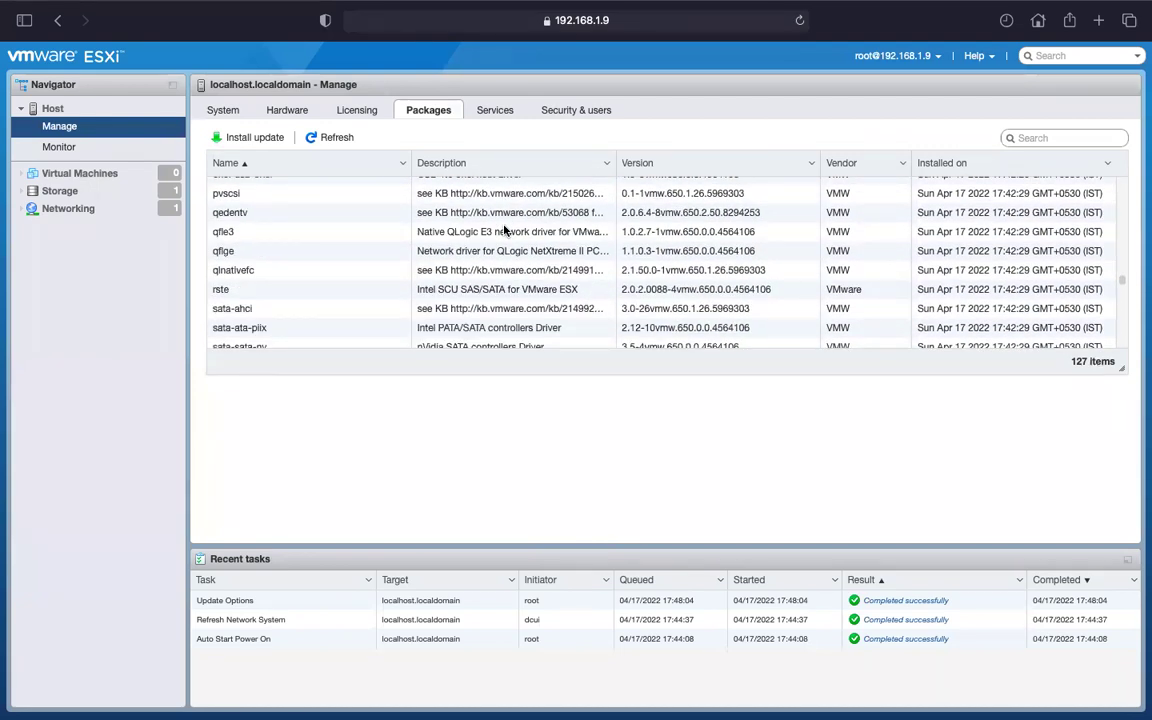
{"action": "left_click", "coordinate": [490, 111]}
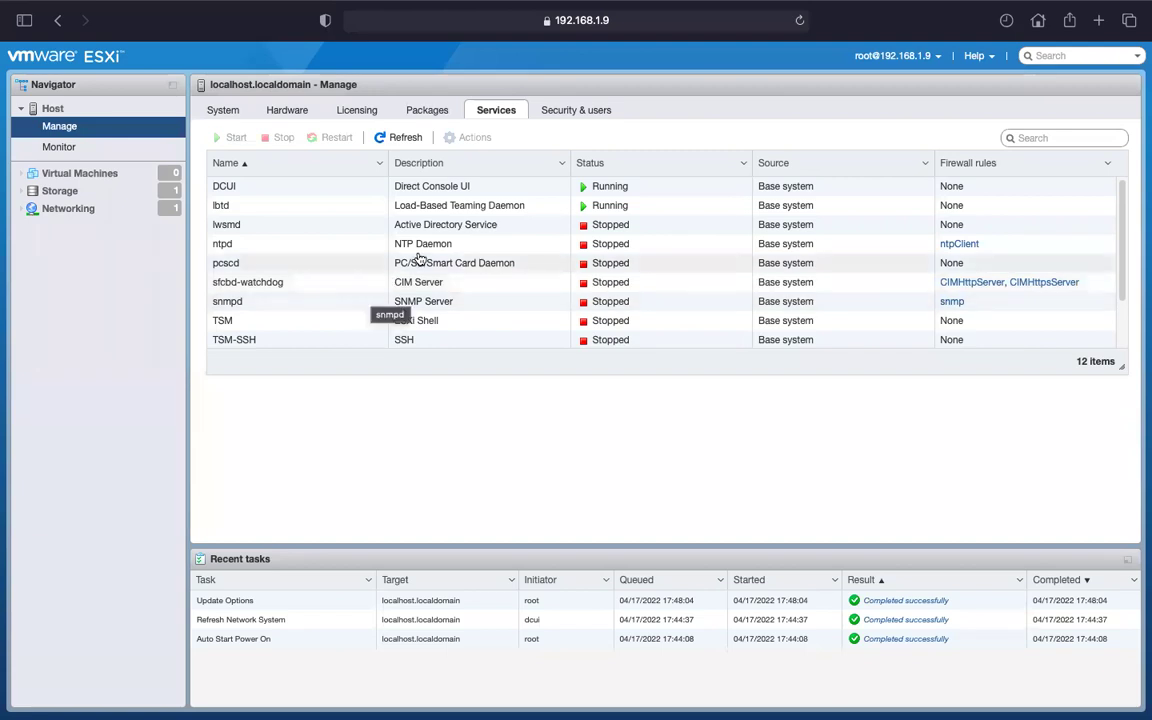
Select the ntpd service and try to start it from its context menu.
{"action": "left_click", "coordinate": [229, 247]}
{"action": "right_click", "coordinate": [230, 248]}
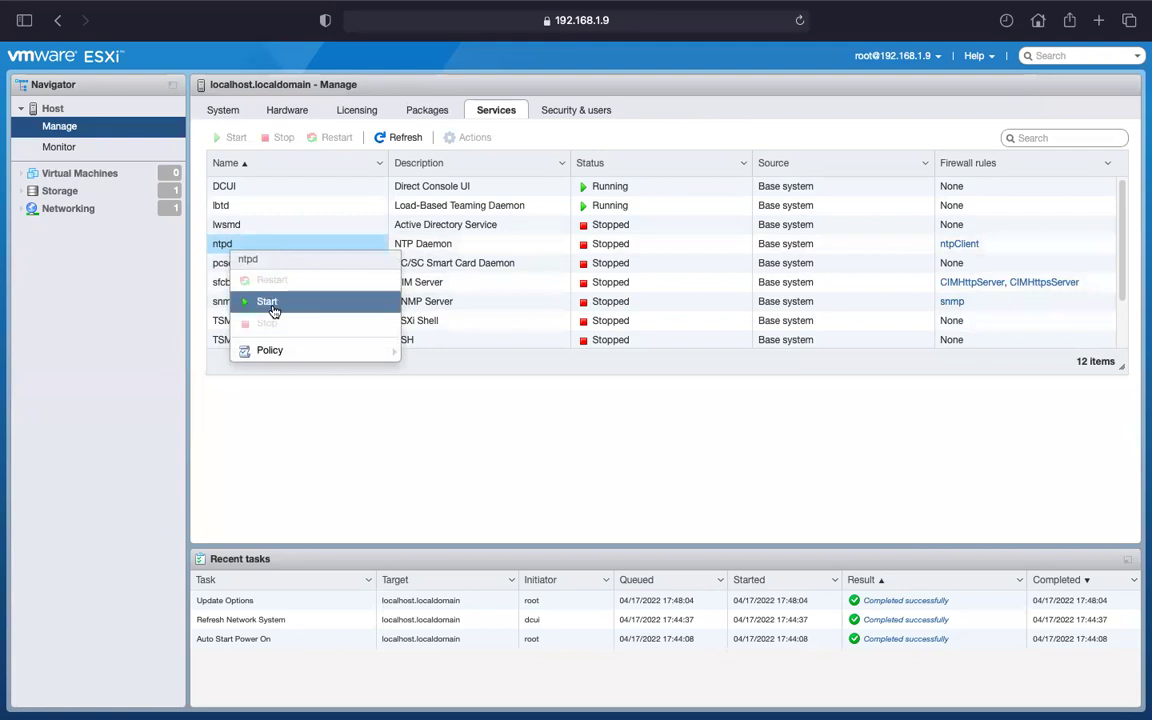
{"action": "left_click", "coordinate": [329, 208]}
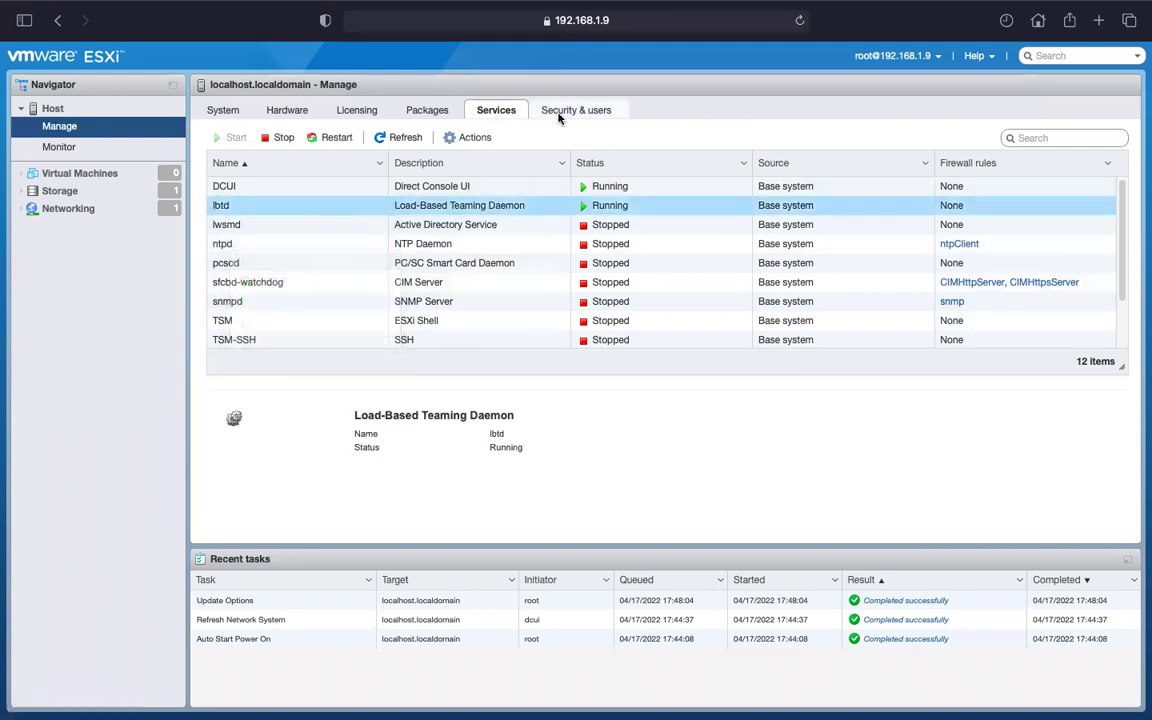
Check the Partner acceptance level and disabled Active Directory authentication, then show the empty VM list.
{"action": "left_click", "coordinate": [576, 111]}
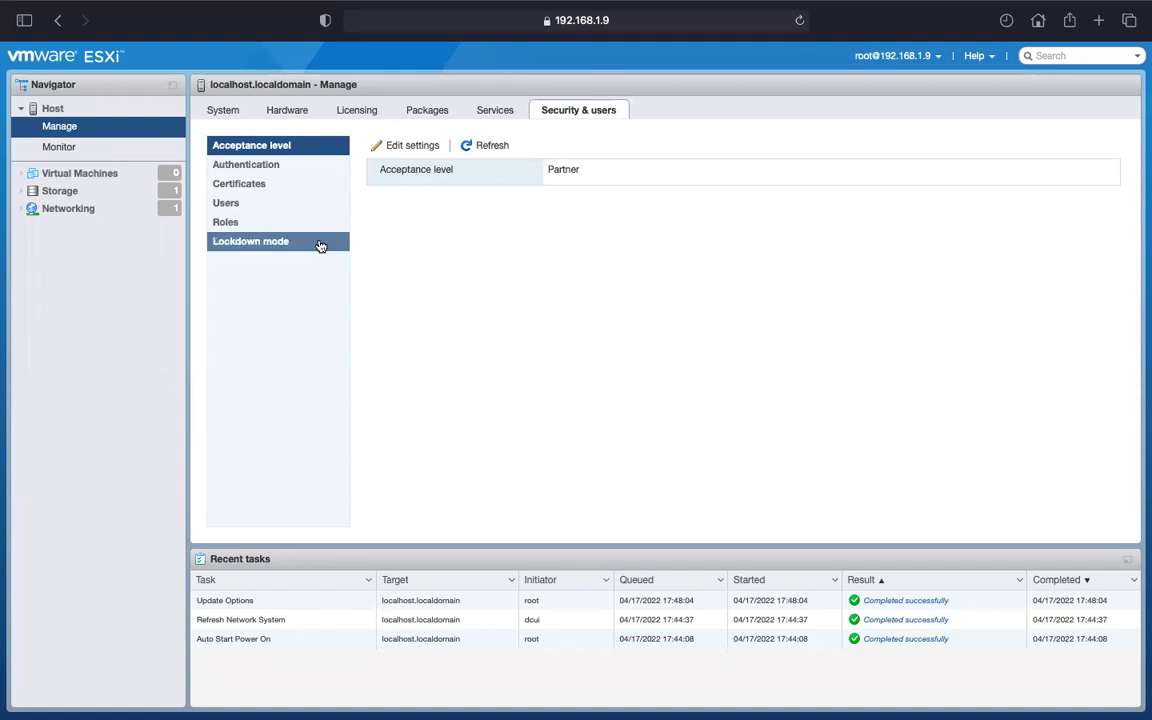
{"action": "left_click", "coordinate": [270, 166]}
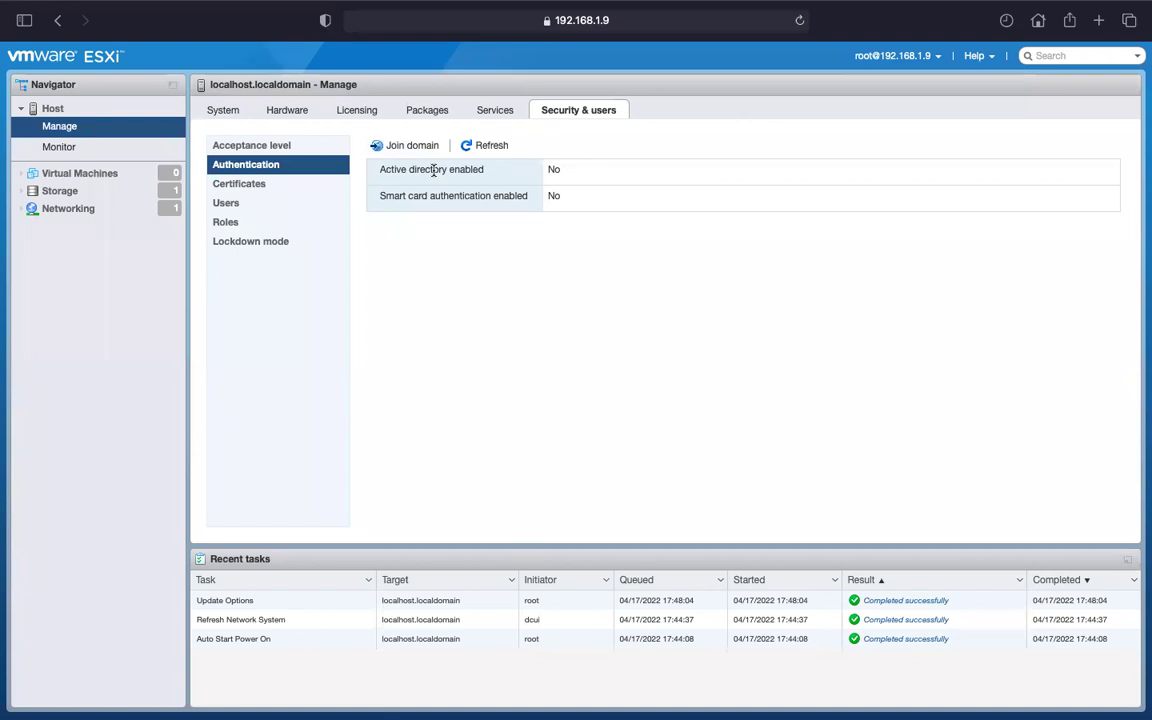
{"action": "left_click", "coordinate": [73, 183]}
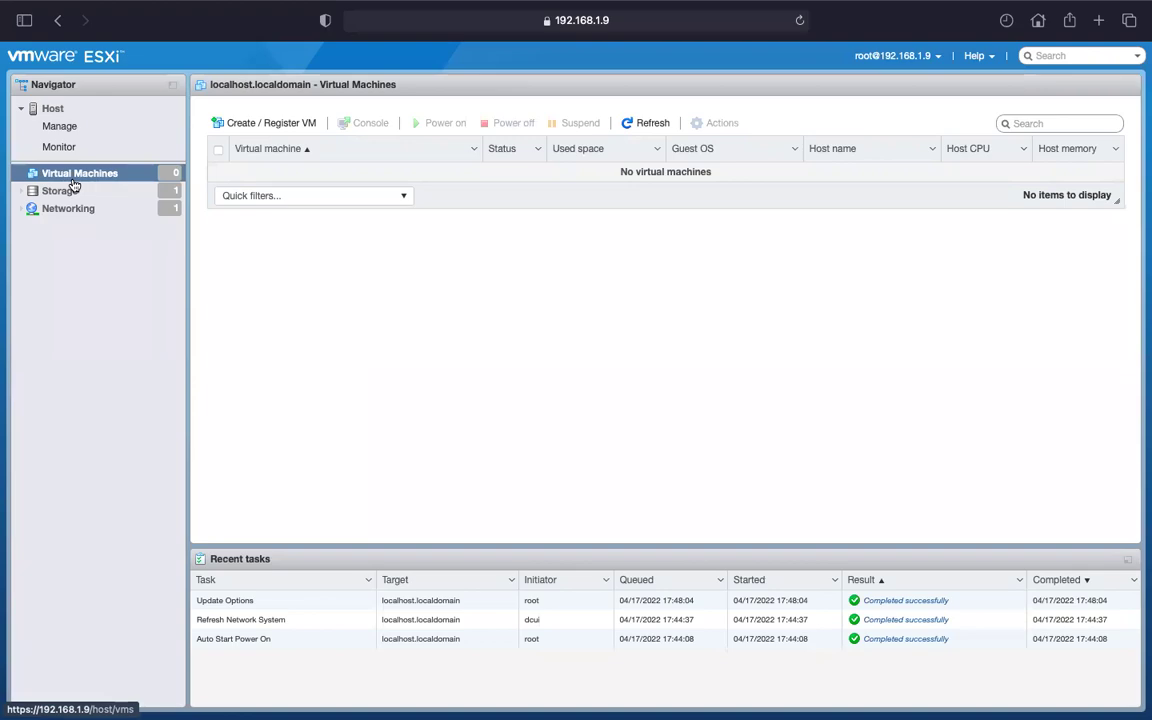
Switch to OneNote and add a new blank page to the VMware Weekend Evng Class section.
{"action": "key", "text": "ctrl+Left"}
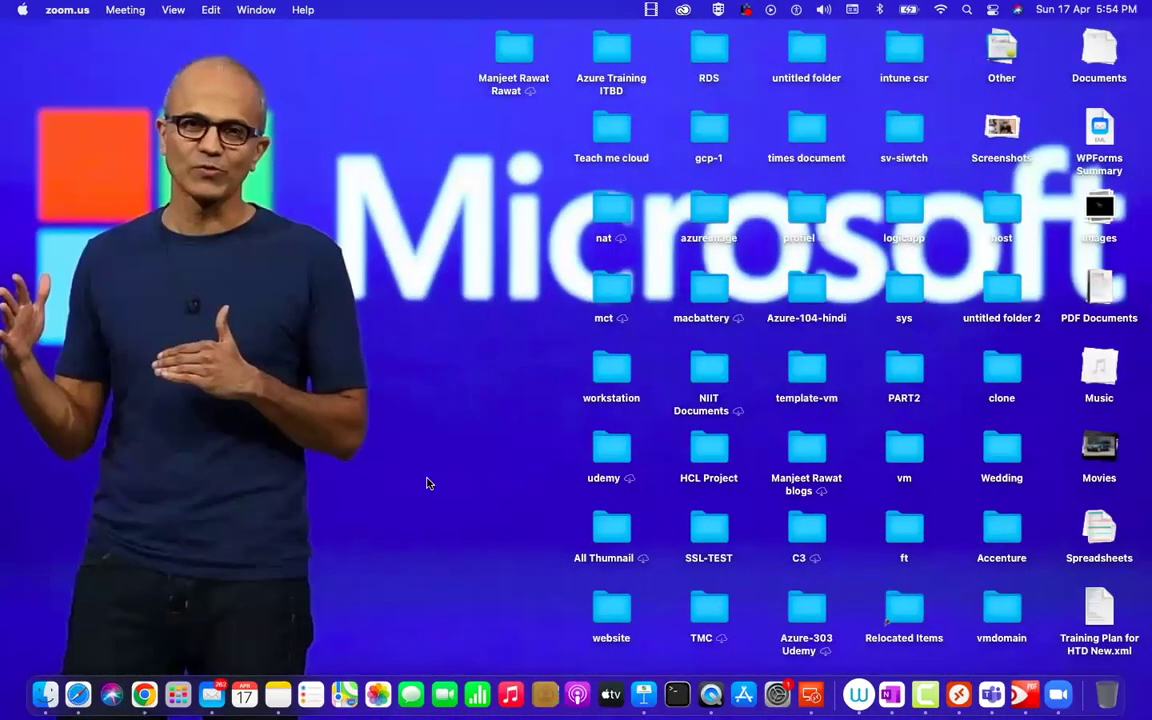
{"action": "key", "text": "ctrl+Right"}
{"action": "key", "text": "ctrl+Right"}
{"action": "key", "text": "ctrl+Right"}
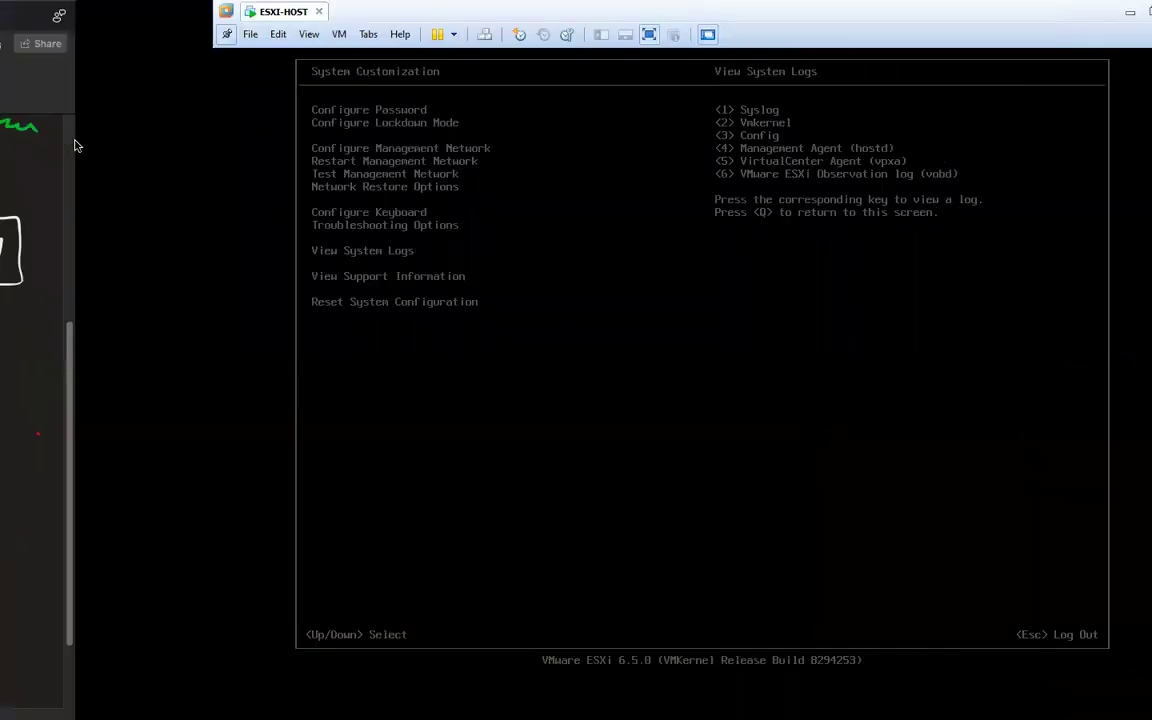
{"action": "key", "text": "ctrl+Left"}
{"action": "left_click", "coordinate": [19, 131]}
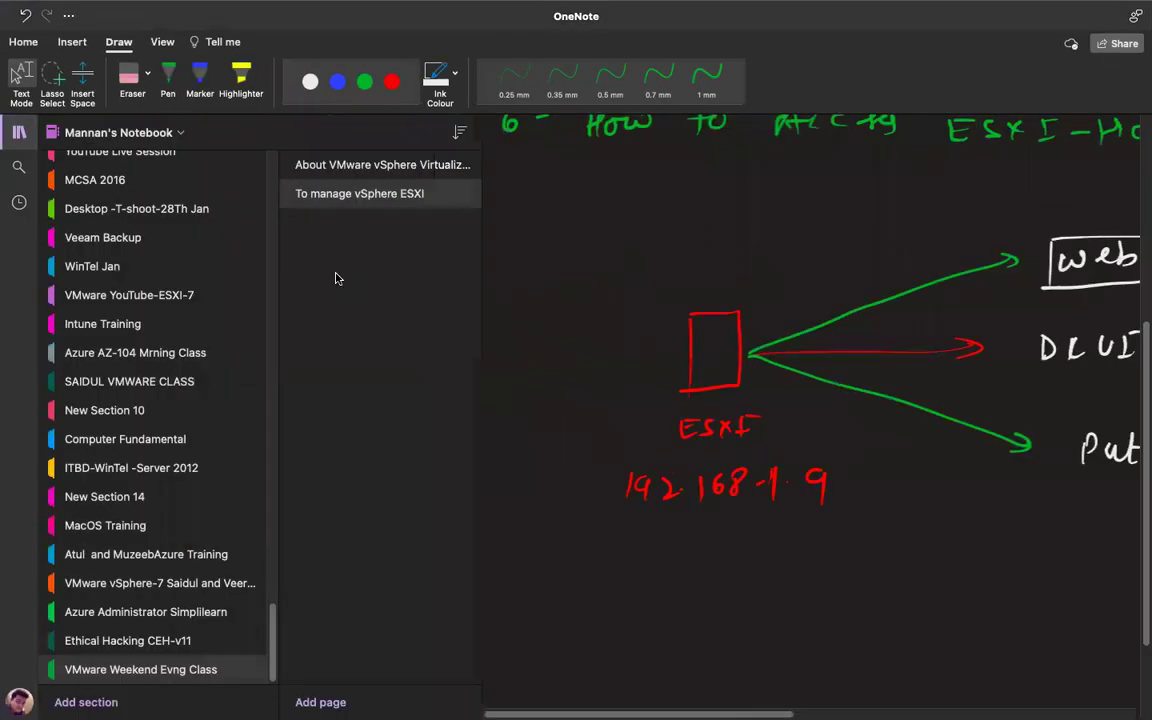
{"action": "left_click", "coordinate": [318, 703]}
Title the page 'vSphere Virtual Machine management', fixing typos, and hide the page list.
{"action": "type", "text": "V"}
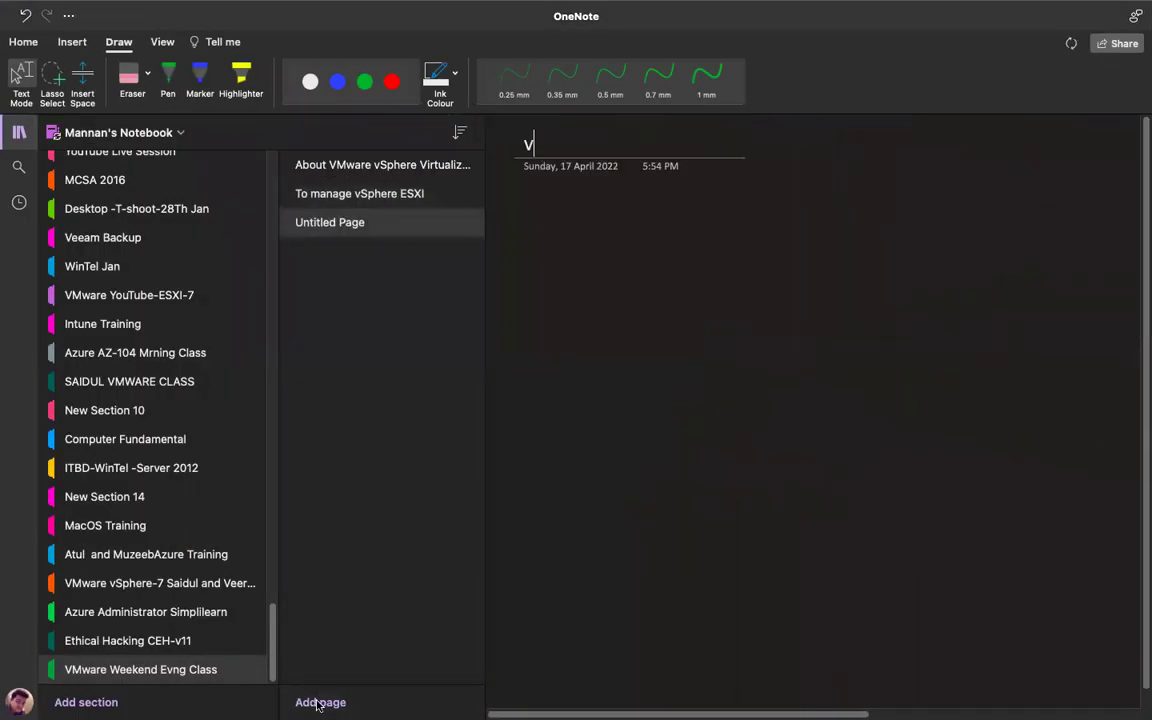
{"action": "type", "text": "sphere Virt"}
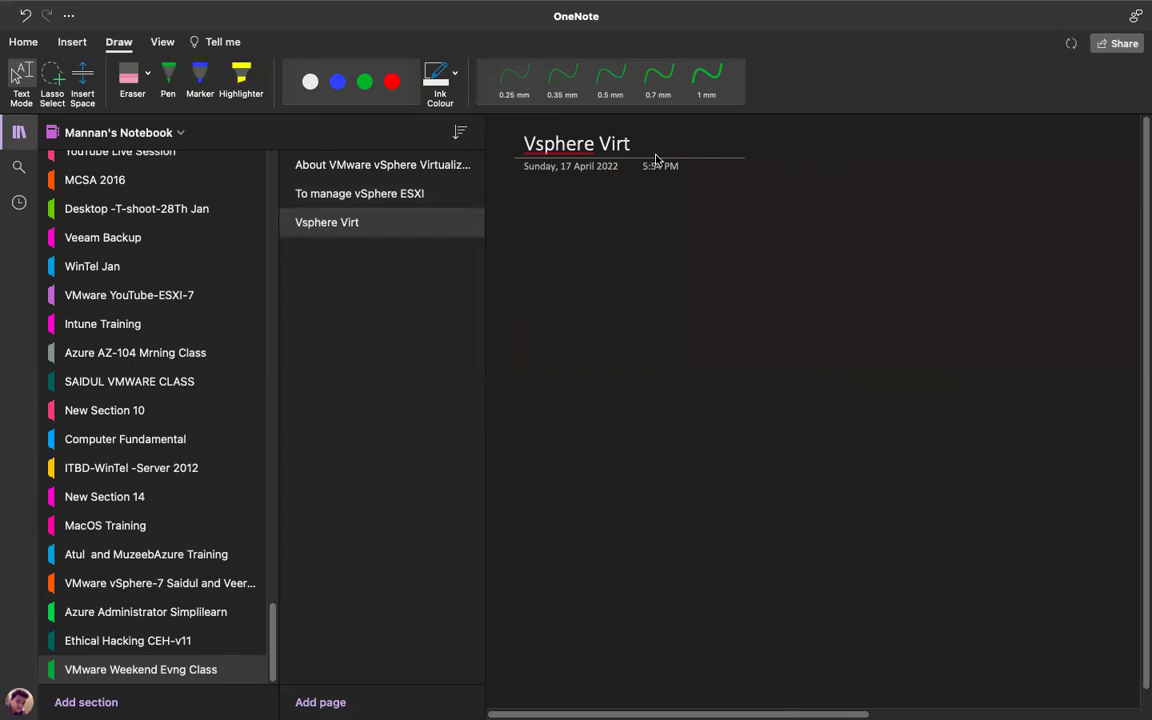
{"action": "type", "text": "ual Machine m"}
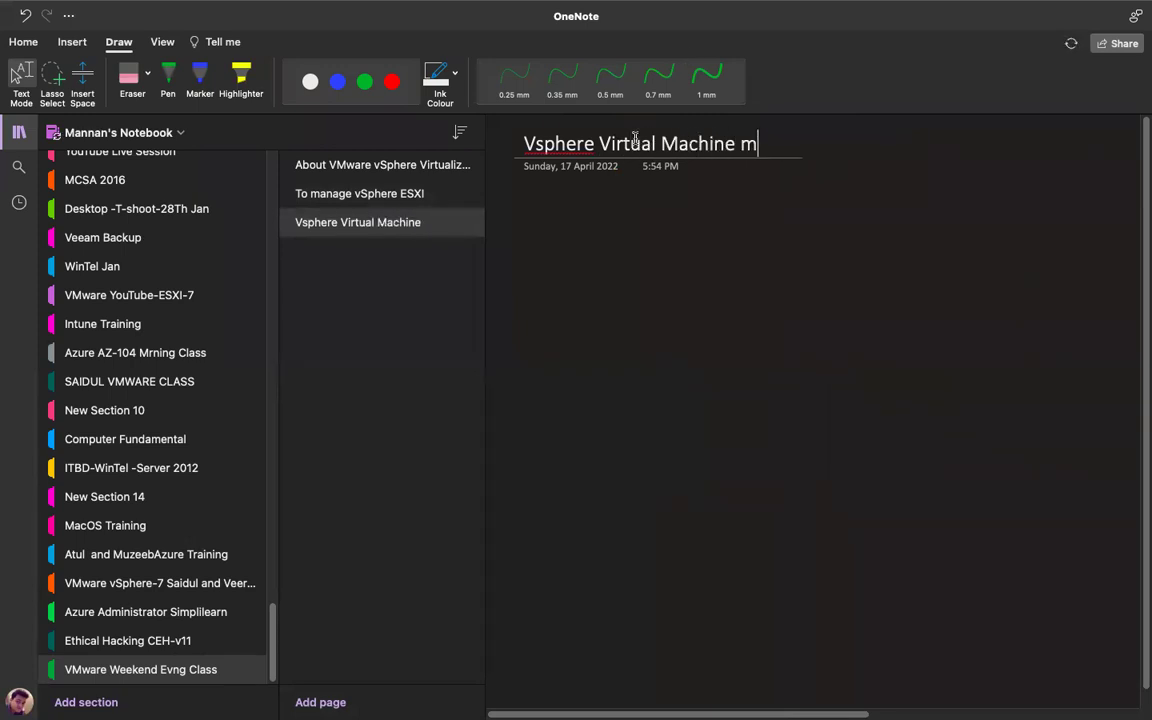
{"action": "type", "text": "anagene"}
{"action": "key", "text": "BackSpace"}
{"action": "key", "text": "BackSpace"}
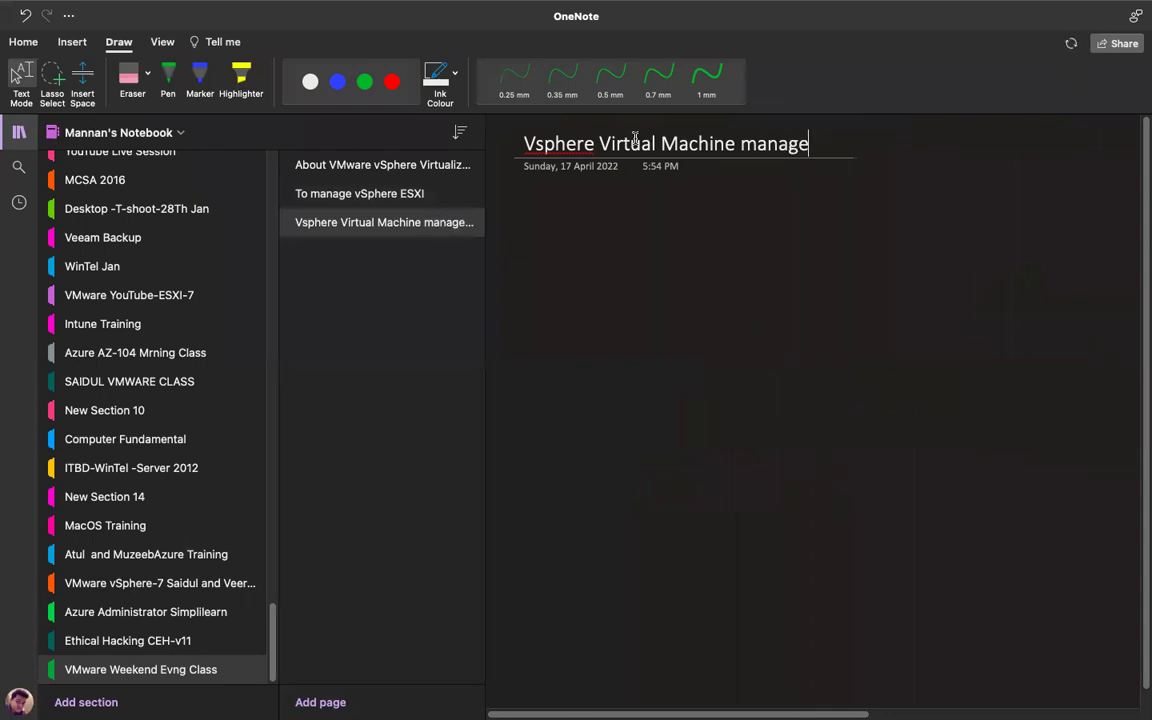
{"action": "type", "text": "ment"}
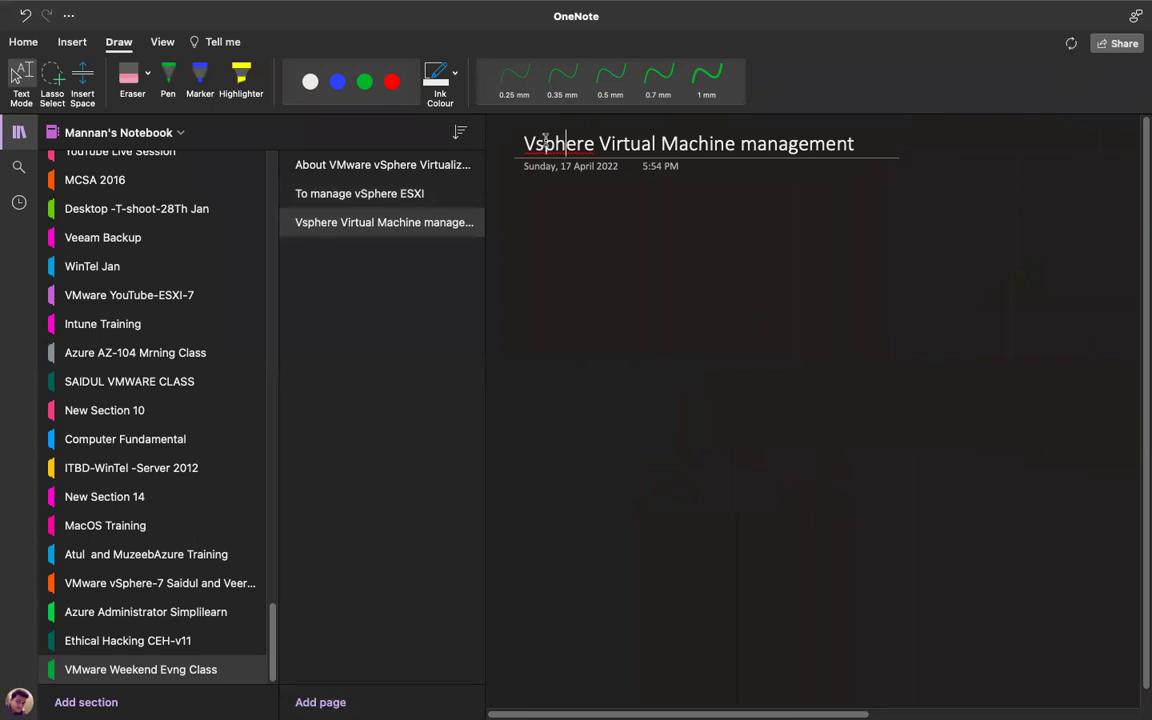
{"action": "left_click", "coordinate": [538, 136]}
{"action": "key", "text": "BackSpace"}
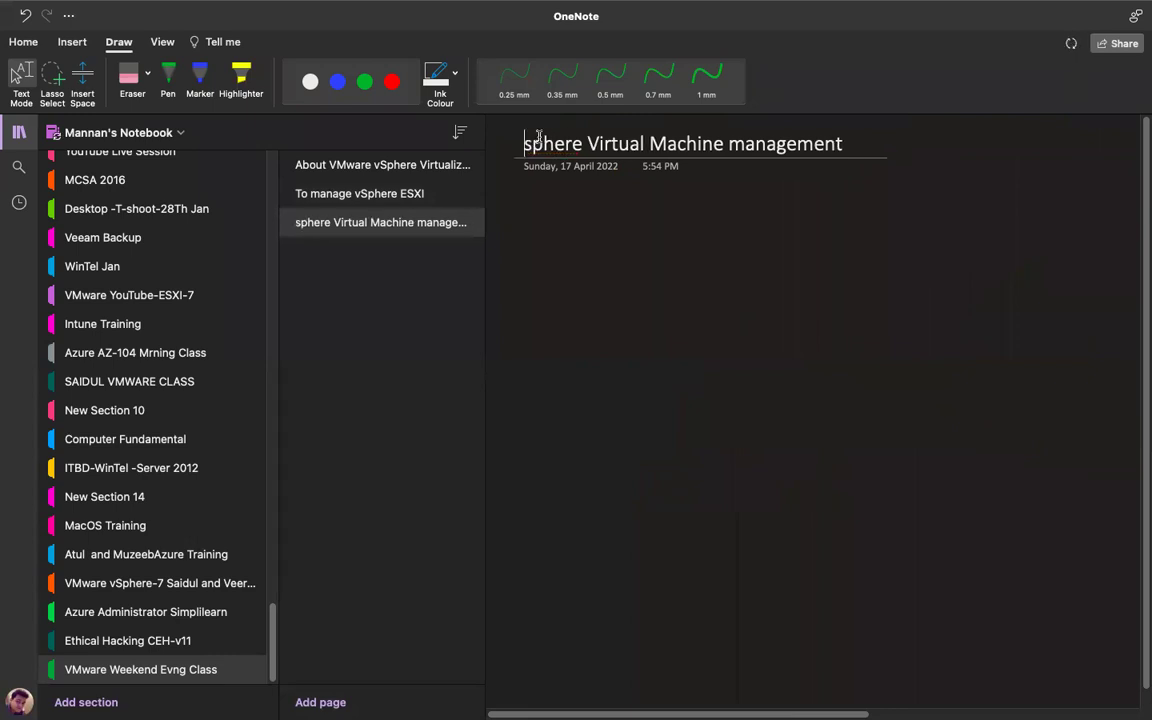
{"action": "key", "text": "BackSpace"}
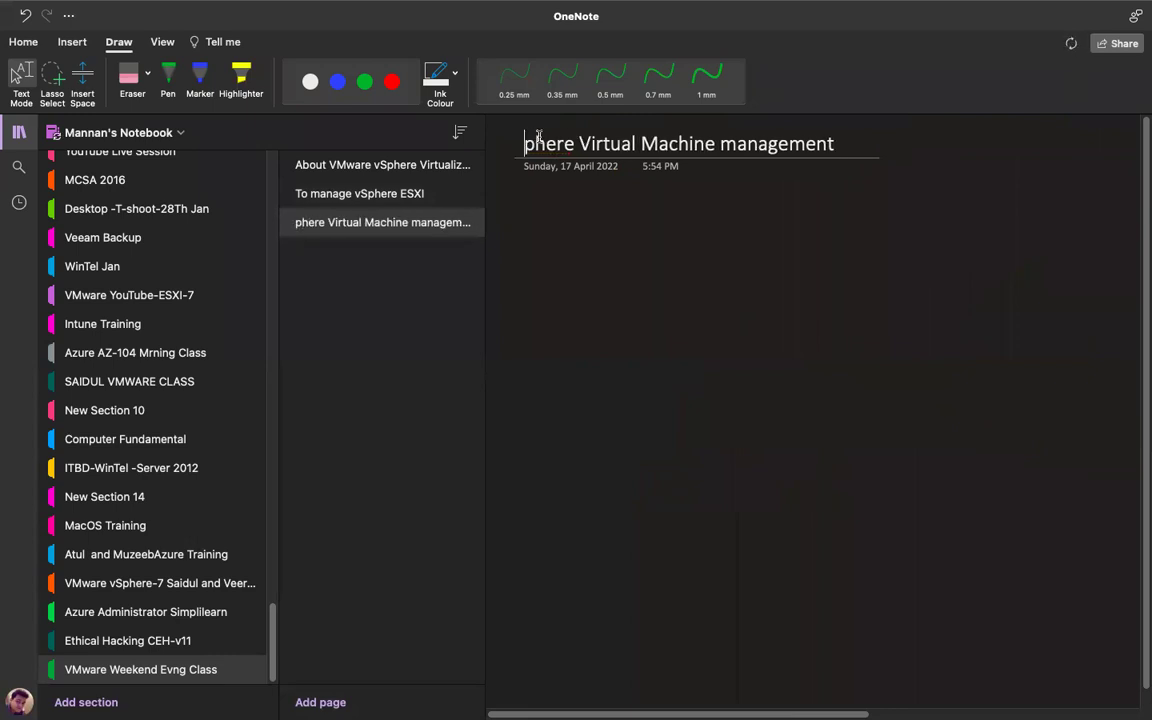
{"action": "type", "text": "vS"}
{"action": "key", "text": "Return"}
{"action": "left_click", "coordinate": [22, 134]}
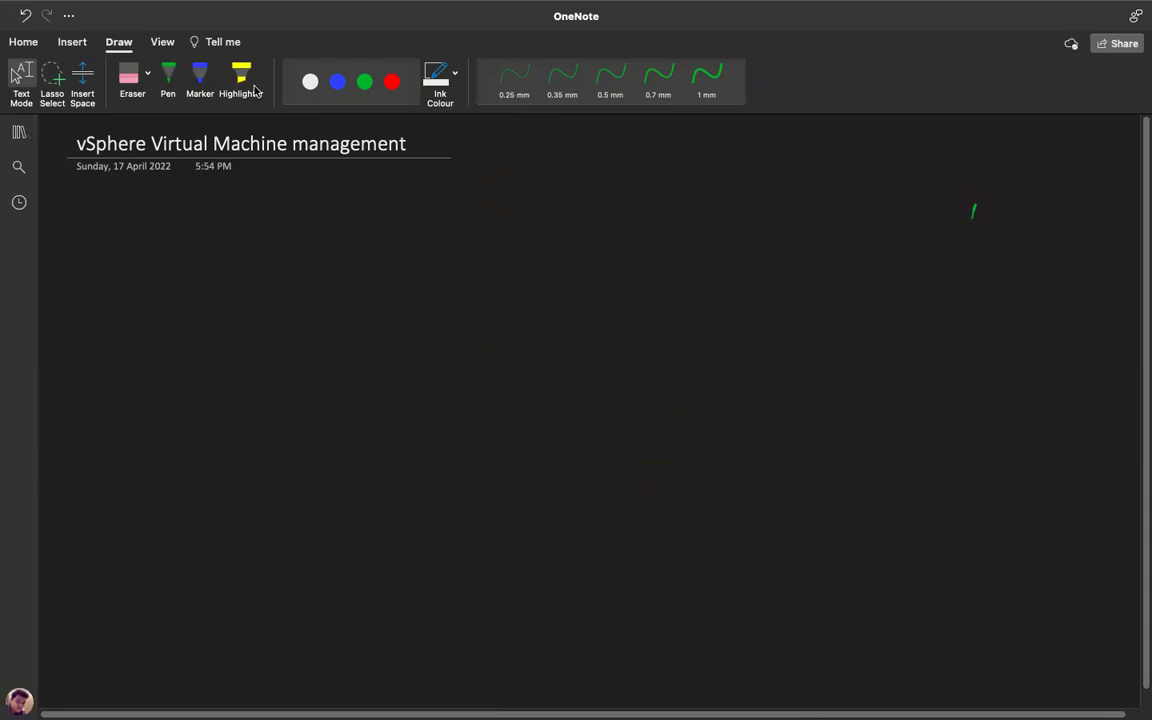
Restore OneNote to full screen and draw a trial red marker stroke below the title.
{"action": "left_click", "coordinate": [135, 78]}
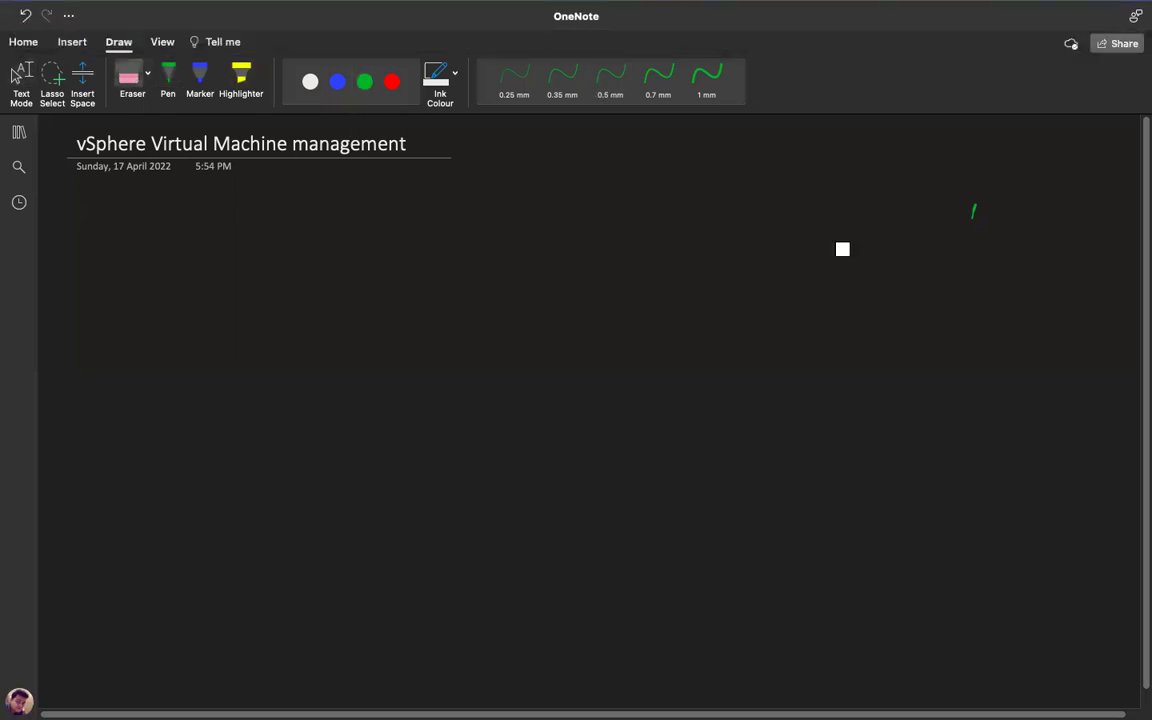
{"action": "left_click", "coordinate": [200, 80]}
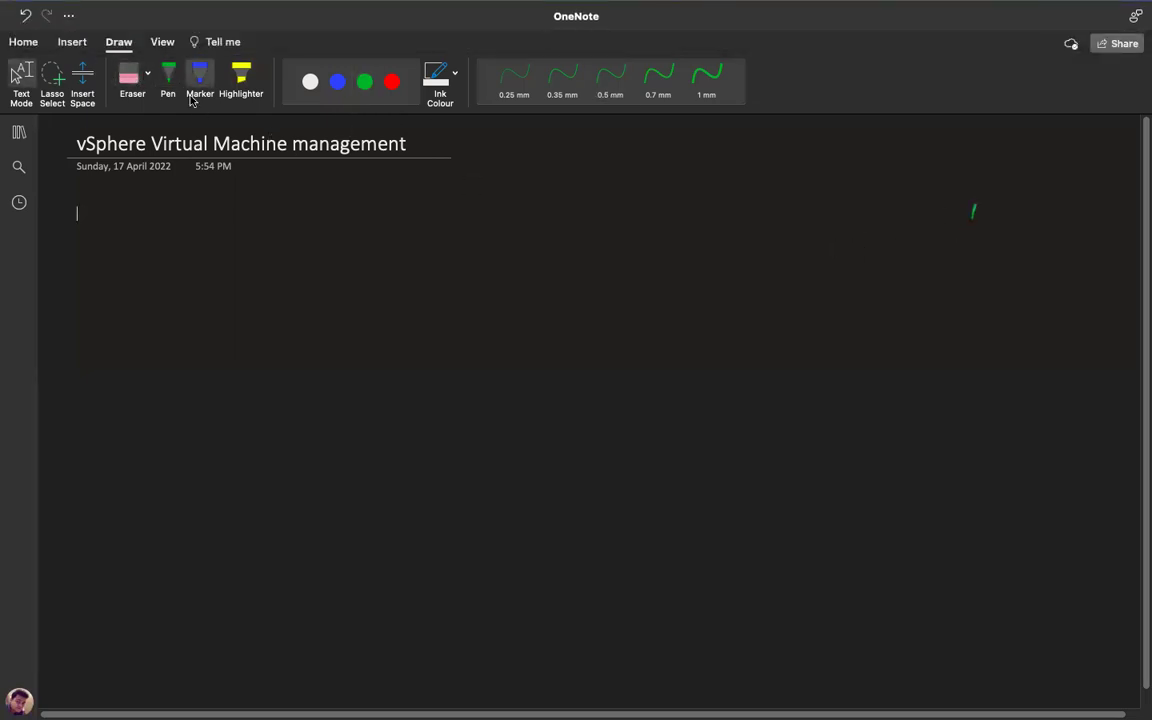
{"action": "left_click", "coordinate": [15, 36]}
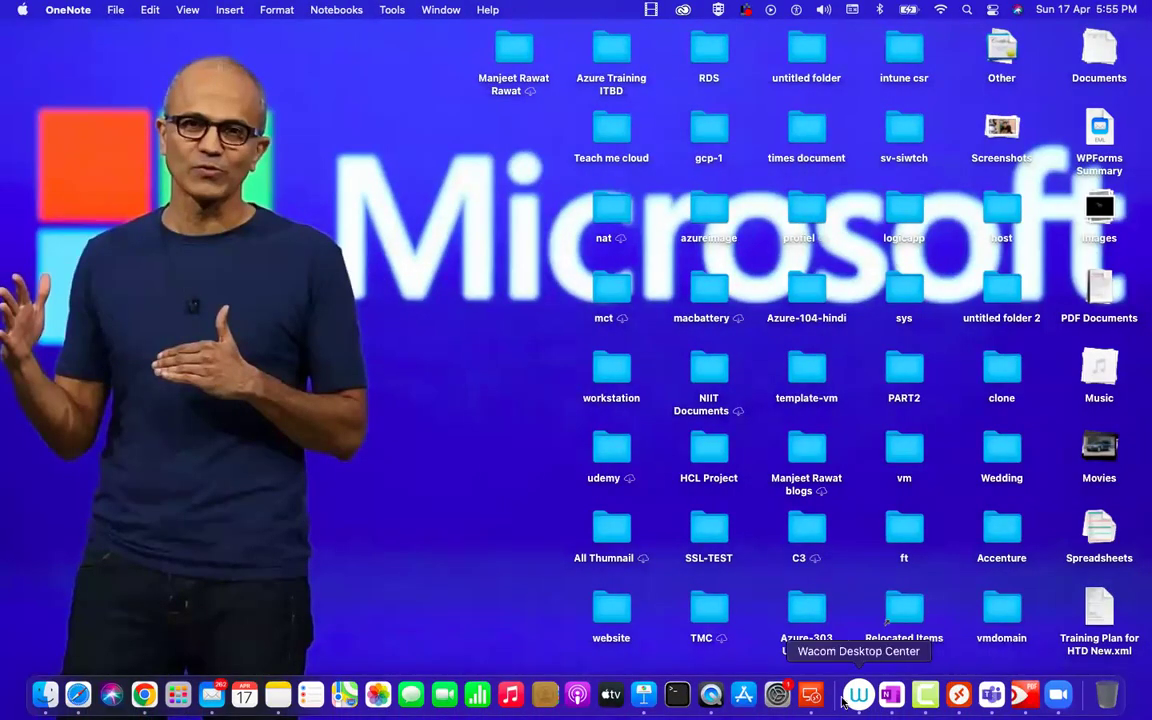
{"action": "left_click", "coordinate": [884, 695]}
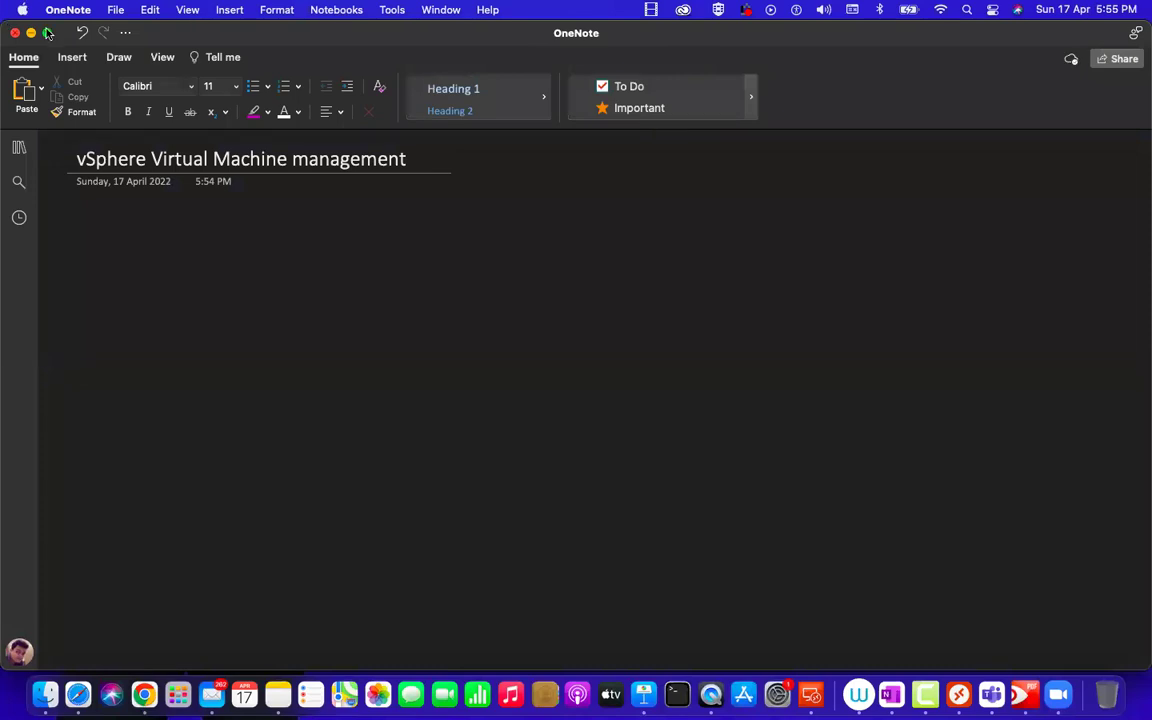
{"action": "left_click", "coordinate": [47, 33]}
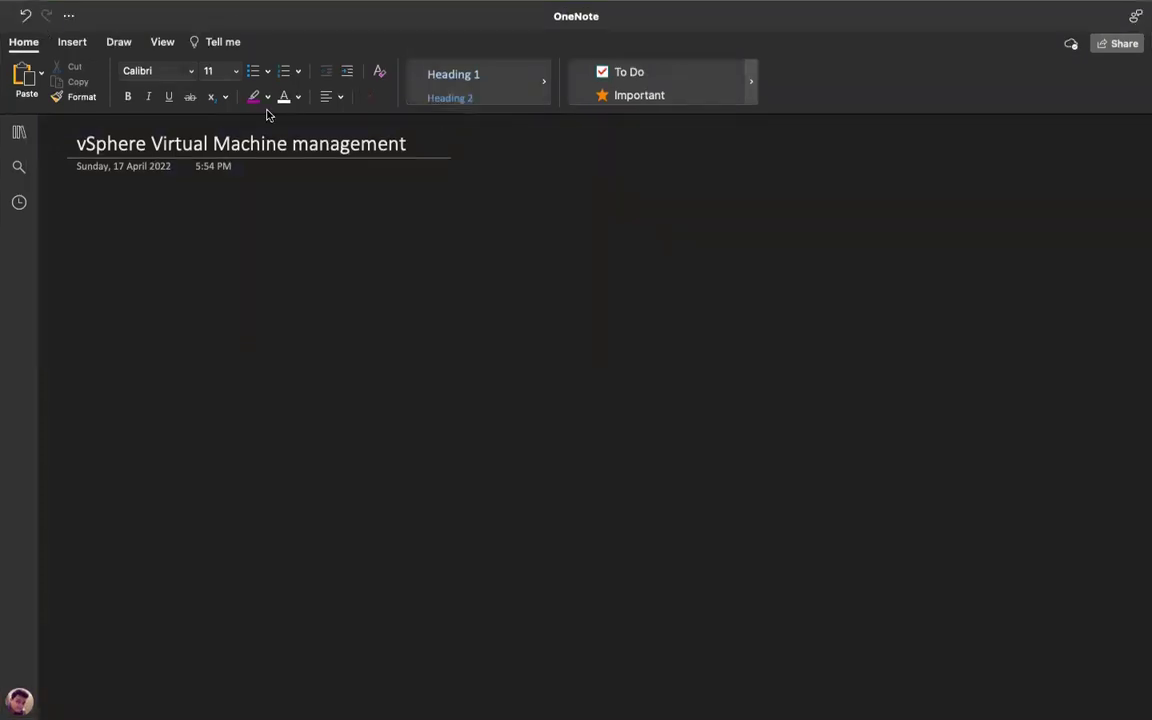
{"action": "left_click", "coordinate": [120, 42]}
{"action": "left_click", "coordinate": [380, 88]}
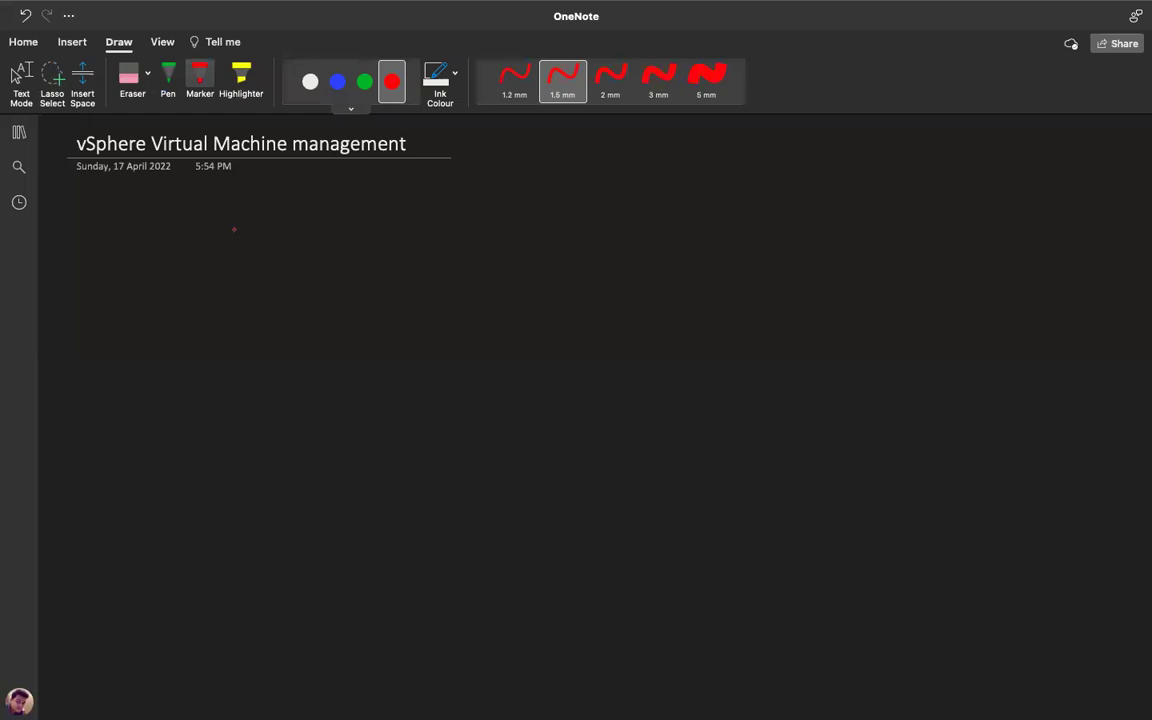
{"action": "left_click_drag", "start_coordinate": [93, 239], "coordinate": [99, 253]}
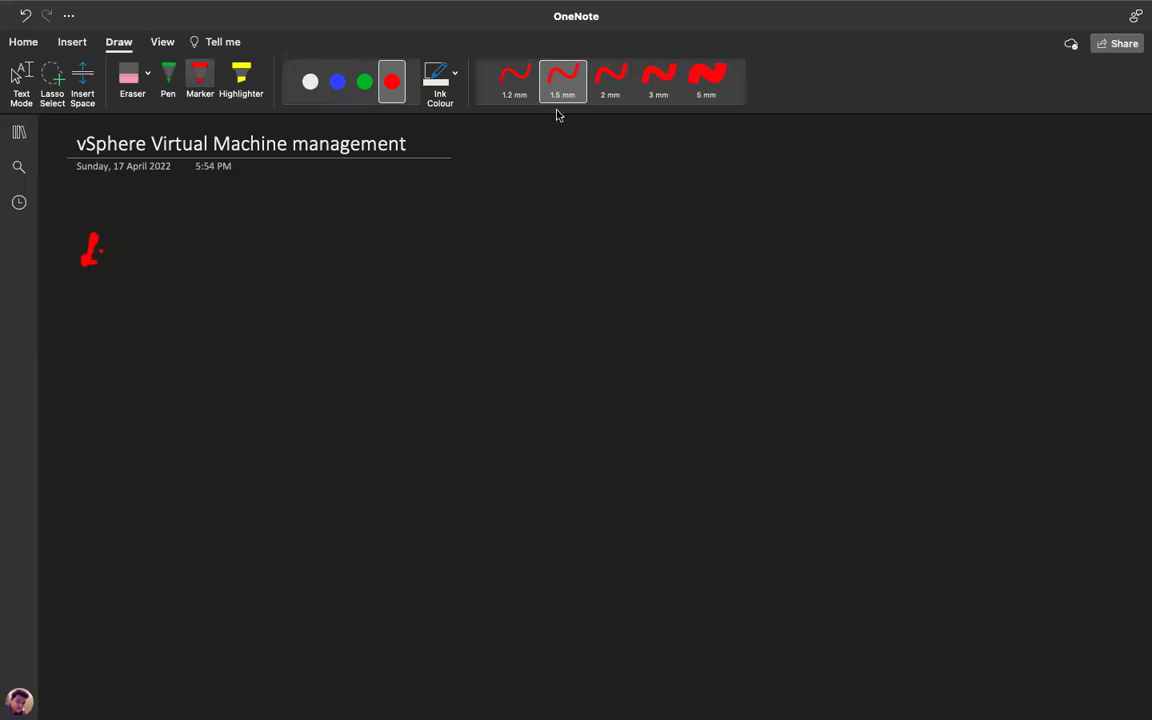
Erase the red stroke and handwrite a green '1' with the 0.5 mm pen.
{"action": "left_click", "coordinate": [168, 80]}
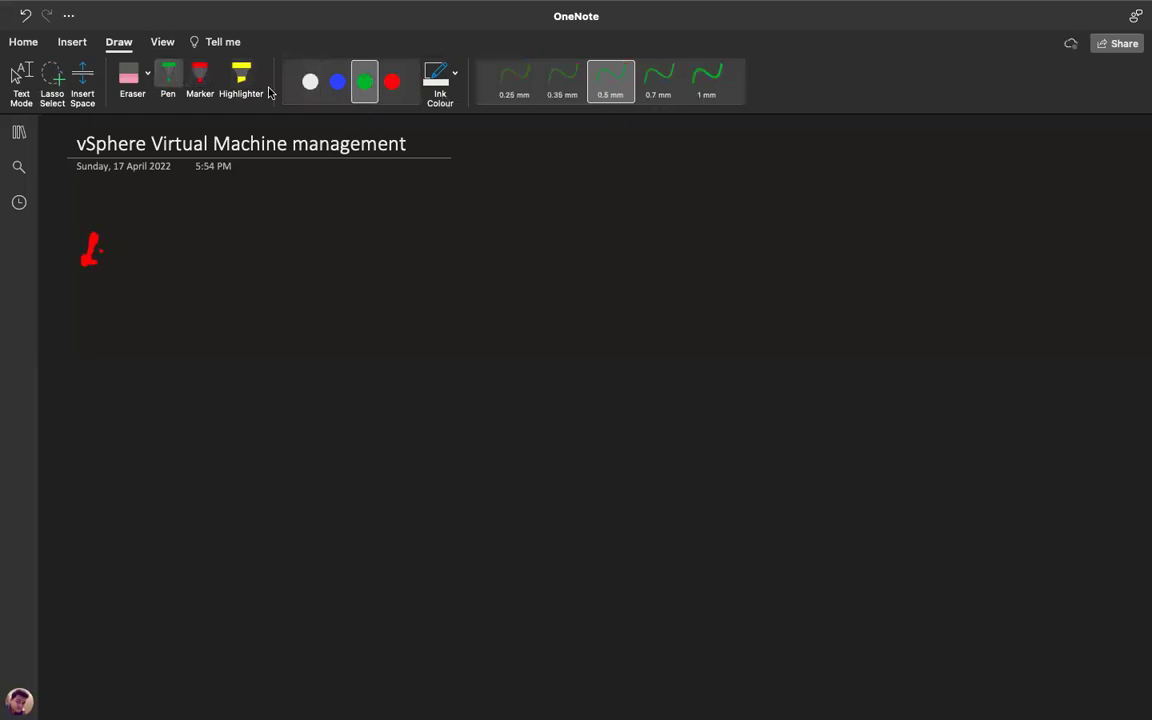
{"action": "left_click", "coordinate": [128, 75]}
{"action": "left_click_drag", "start_coordinate": [87, 234], "coordinate": [98, 237]}
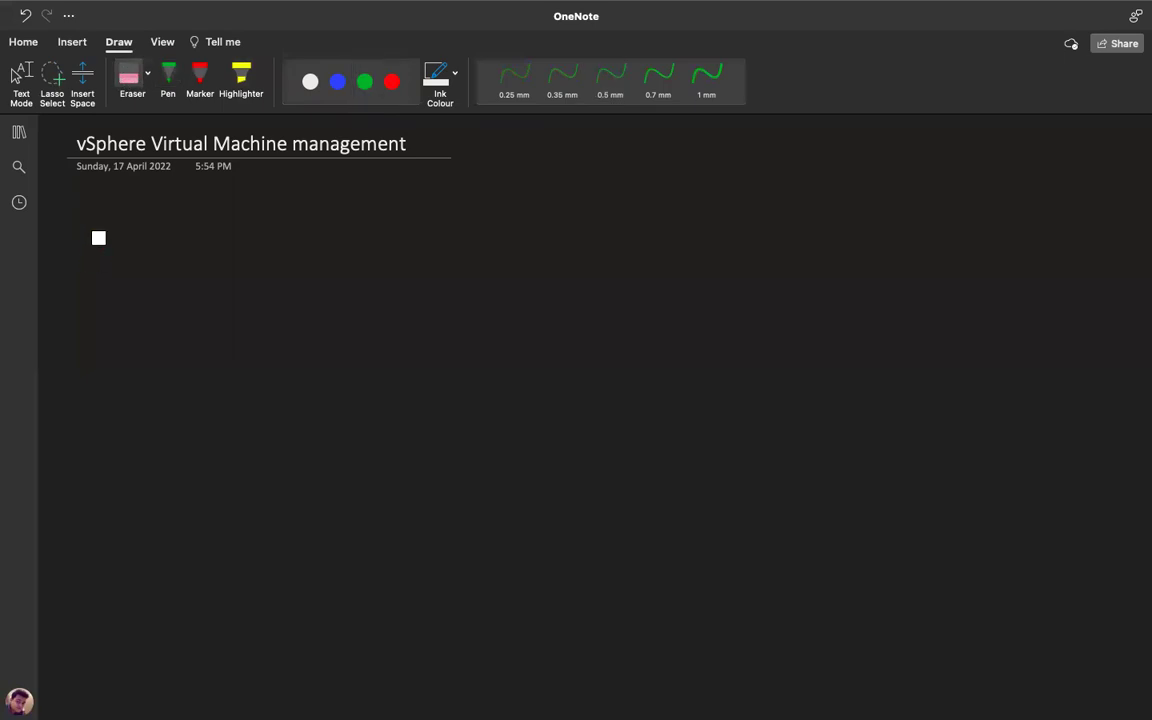
{"action": "left_click", "coordinate": [168, 75]}
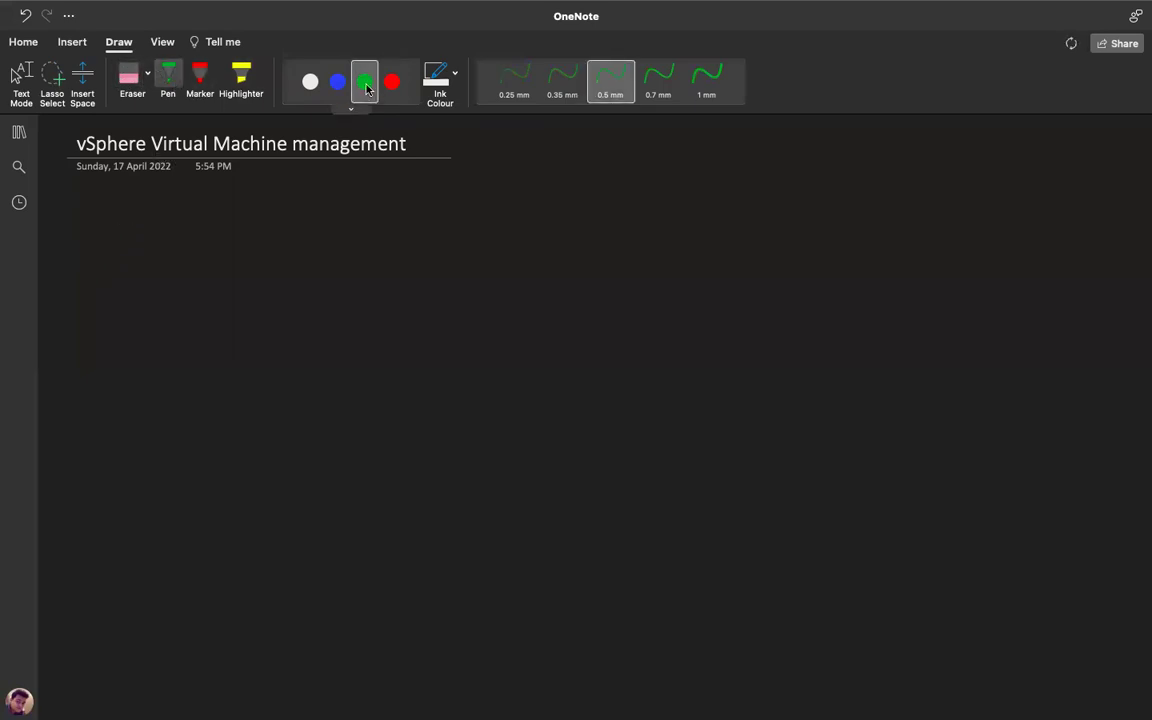
{"action": "left_click_drag", "start_coordinate": [90, 228], "coordinate": [104, 242]}
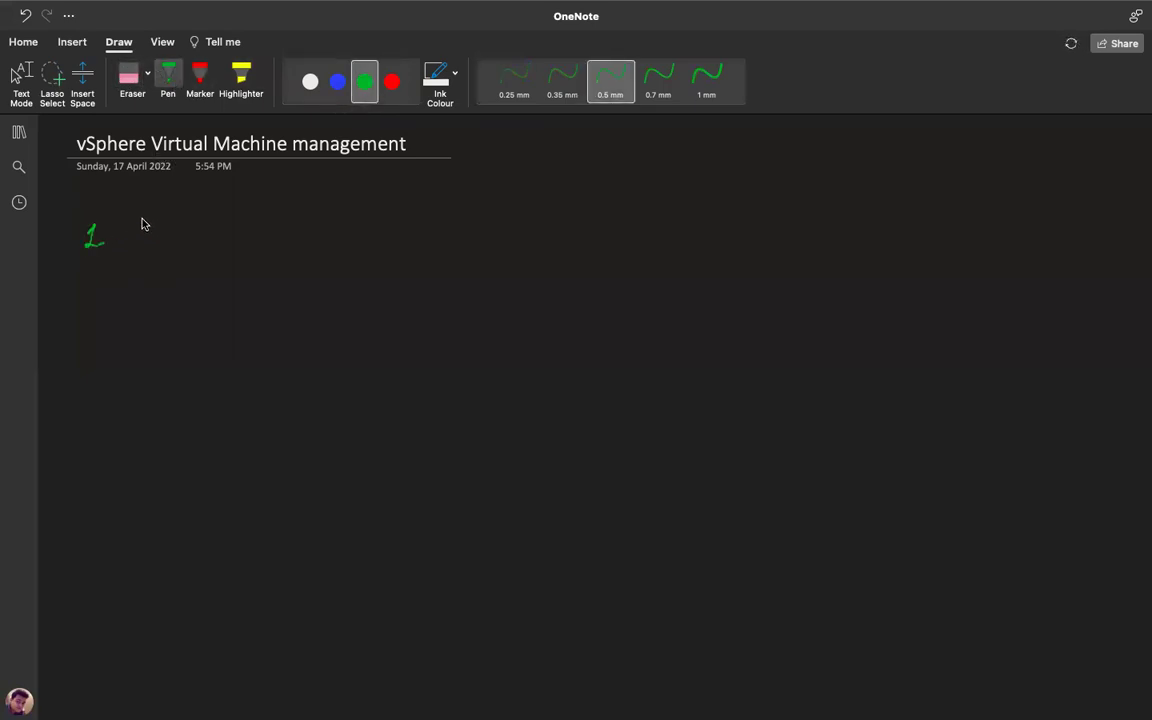
Handwrite 'create Vm.' on line 1 and '2- Mount.' on line 2.
{"action": "left_click_drag", "start_coordinate": [134, 231], "coordinate": [132, 245]}
{"action": "left_click_drag", "start_coordinate": [141, 232], "coordinate": [284, 222]}
{"action": "mouse_move", "coordinate": [290, 240]}
{"action": "left_mouse_down"}
{"action": "mouse_move", "coordinate": [303, 231]}
{"action": "mouse_move", "coordinate": [318, 241]}
{"action": "left_mouse_up"}
{"action": "left_click", "coordinate": [332, 231]}
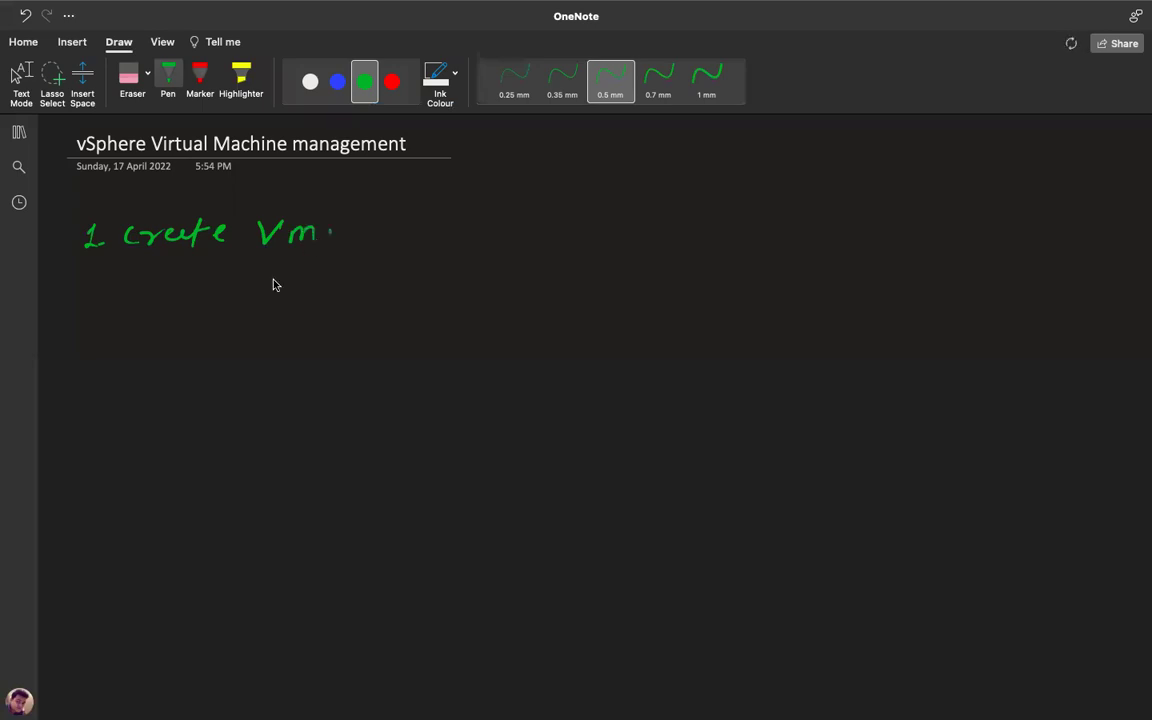
{"action": "mouse_move", "coordinate": [82, 288]}
{"action": "left_mouse_down"}
{"action": "mouse_move", "coordinate": [97, 307]}
{"action": "mouse_move", "coordinate": [115, 298]}
{"action": "left_mouse_up"}
{"action": "mouse_move", "coordinate": [146, 310]}
{"action": "left_mouse_down"}
{"action": "mouse_move", "coordinate": [226, 297]}
{"action": "mouse_move", "coordinate": [452, 298]}
{"action": "left_mouse_up"}
{"action": "left_click", "coordinate": [472, 296]}
Handwrite line 3, '3- Install OS.'.
{"action": "mouse_move", "coordinate": [77, 347]}
{"action": "left_mouse_down"}
{"action": "mouse_move", "coordinate": [80, 372]}
{"action": "mouse_move", "coordinate": [108, 357]}
{"action": "mouse_move", "coordinate": [141, 372]}
{"action": "left_mouse_up"}
{"action": "mouse_move", "coordinate": [148, 370]}
{"action": "left_mouse_down"}
{"action": "mouse_move", "coordinate": [170, 368]}
{"action": "mouse_move", "coordinate": [150, 342]}
{"action": "mouse_move", "coordinate": [143, 356]}
{"action": "left_mouse_up"}
{"action": "mouse_move", "coordinate": [188, 356]}
{"action": "left_mouse_down"}
{"action": "mouse_move", "coordinate": [192, 366]}
{"action": "mouse_move", "coordinate": [214, 358]}
{"action": "mouse_move", "coordinate": [233, 328]}
{"action": "mouse_move", "coordinate": [262, 330]}
{"action": "mouse_move", "coordinate": [285, 365]}
{"action": "left_mouse_up"}
{"action": "mouse_move", "coordinate": [340, 337]}
{"action": "left_mouse_down"}
{"action": "mouse_move", "coordinate": [332, 354]}
{"action": "mouse_move", "coordinate": [357, 356]}
{"action": "left_mouse_up"}
{"action": "left_click", "coordinate": [399, 349]}
{"action": "mouse_move", "coordinate": [436, 330]}
{"action": "left_mouse_down"}
{"action": "mouse_move", "coordinate": [437, 358]}
{"action": "mouse_move", "coordinate": [450, 345]}
{"action": "left_mouse_up"}
{"action": "left_click_drag", "start_coordinate": [462, 339], "coordinate": [563, 350]}
{"action": "left_click", "coordinate": [580, 346]}
Handwrite '4- VMware tools.' and '5- VM's file.', then begin line '6-'.
{"action": "left_click_drag", "start_coordinate": [78, 420], "coordinate": [86, 450]}
{"action": "mouse_move", "coordinate": [175, 433]}
{"action": "left_mouse_down"}
{"action": "mouse_move", "coordinate": [283, 435]}
{"action": "mouse_move", "coordinate": [365, 419]}
{"action": "mouse_move", "coordinate": [386, 445]}
{"action": "mouse_move", "coordinate": [417, 429]}
{"action": "mouse_move", "coordinate": [468, 437]}
{"action": "left_mouse_up"}
{"action": "left_click", "coordinate": [480, 430]}
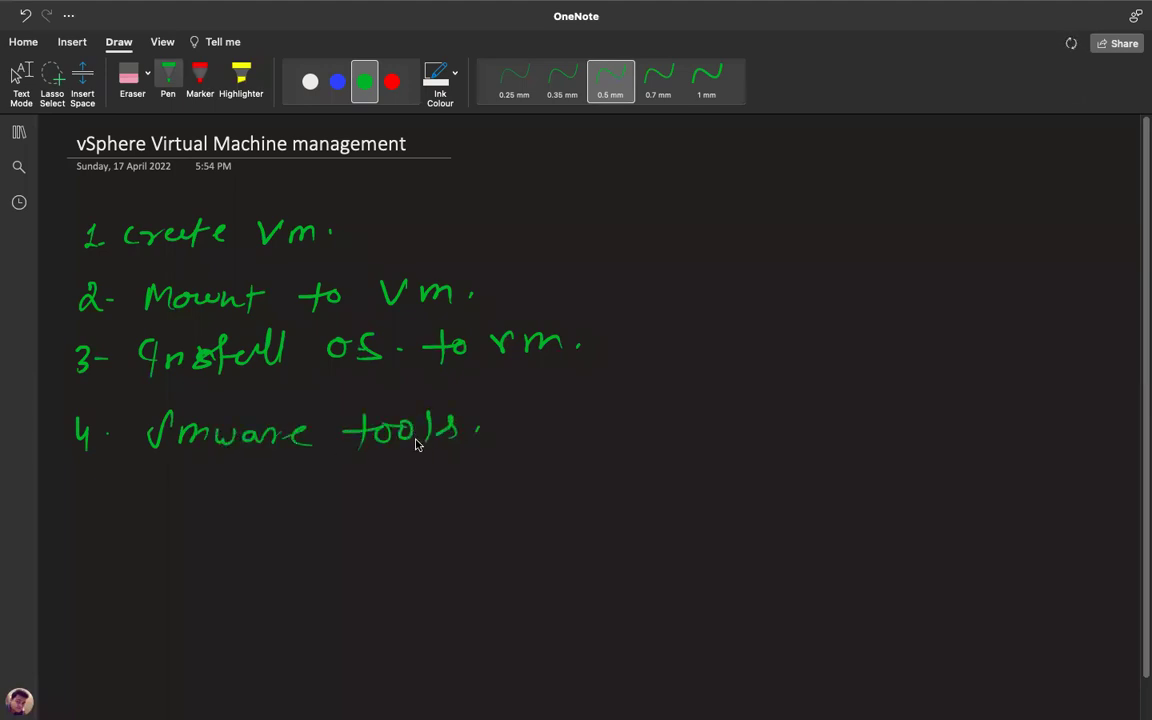
{"action": "mouse_move", "coordinate": [84, 470]}
{"action": "left_mouse_down"}
{"action": "mouse_move", "coordinate": [76, 492]}
{"action": "mouse_move", "coordinate": [186, 471]}
{"action": "mouse_move", "coordinate": [220, 480]}
{"action": "mouse_move", "coordinate": [234, 502]}
{"action": "mouse_move", "coordinate": [262, 502]}
{"action": "mouse_move", "coordinate": [327, 477]}
{"action": "mouse_move", "coordinate": [345, 505]}
{"action": "mouse_move", "coordinate": [368, 505]}
{"action": "left_mouse_up"}
{"action": "left_click", "coordinate": [242, 485]}
{"action": "left_click_drag", "start_coordinate": [380, 498], "coordinate": [404, 500]}
{"action": "left_click", "coordinate": [440, 493]}
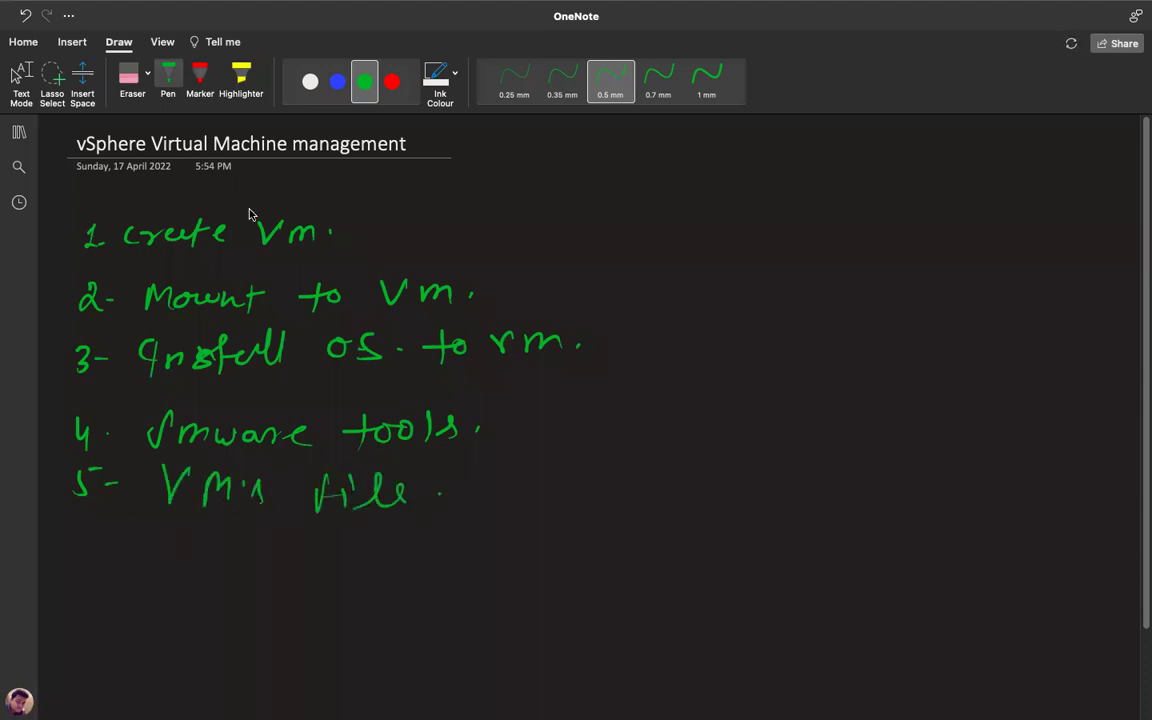
{"action": "mouse_move", "coordinate": [83, 536]}
{"action": "left_mouse_down"}
{"action": "mouse_move", "coordinate": [88, 556]}
{"action": "mouse_move", "coordinate": [75, 552]}
{"action": "left_mouse_up"}
{"action": "left_click_drag", "start_coordinate": [101, 550], "coordinate": [110, 550]}
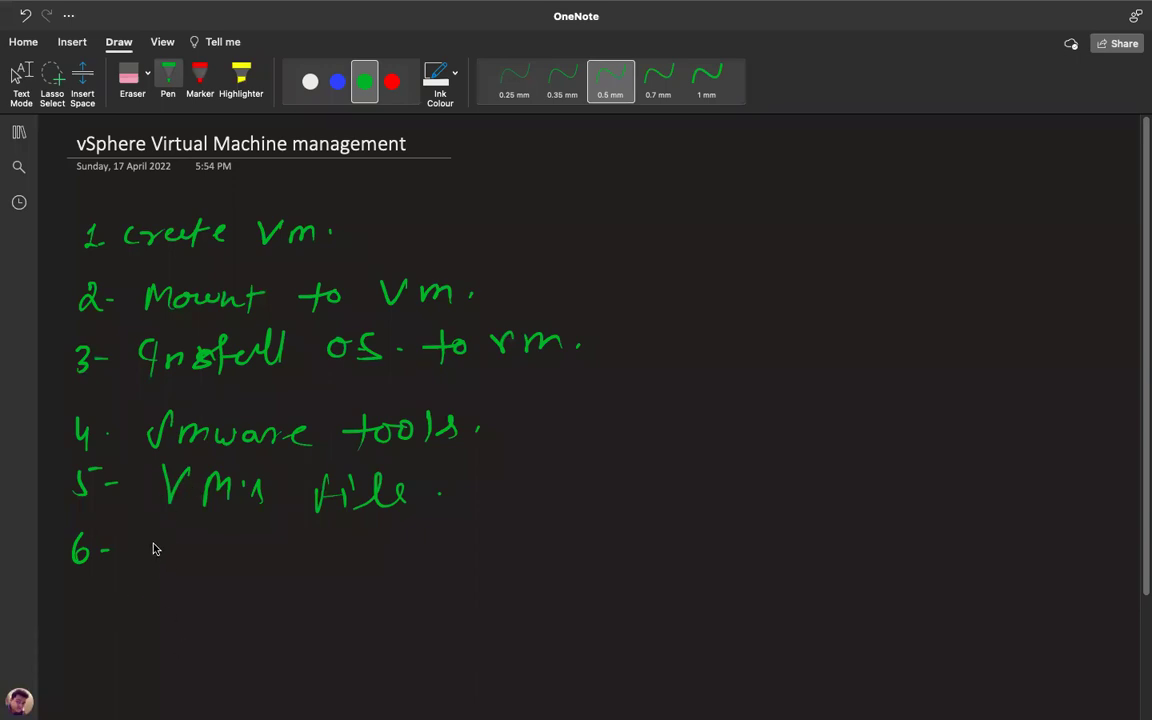
Handwrite item 6 'Configure vm (Add New Disk, RAM)' and item 7 'Hot-Plug.'.
{"action": "left_click_drag", "start_coordinate": [163, 540], "coordinate": [162, 563]}
{"action": "mouse_move", "coordinate": [178, 548]}
{"action": "left_mouse_down"}
{"action": "mouse_move", "coordinate": [207, 563]}
{"action": "mouse_move", "coordinate": [222, 546]}
{"action": "mouse_move", "coordinate": [244, 568]}
{"action": "mouse_move", "coordinate": [365, 548]}
{"action": "mouse_move", "coordinate": [404, 576]}
{"action": "left_mouse_up"}
{"action": "mouse_move", "coordinate": [452, 537]}
{"action": "left_mouse_down"}
{"action": "mouse_move", "coordinate": [437, 571]}
{"action": "mouse_move", "coordinate": [571, 548]}
{"action": "mouse_move", "coordinate": [689, 548]}
{"action": "mouse_move", "coordinate": [698, 562]}
{"action": "mouse_move", "coordinate": [830, 549]}
{"action": "mouse_move", "coordinate": [882, 586]}
{"action": "left_mouse_up"}
{"action": "left_click_drag", "start_coordinate": [913, 540], "coordinate": [912, 590]}
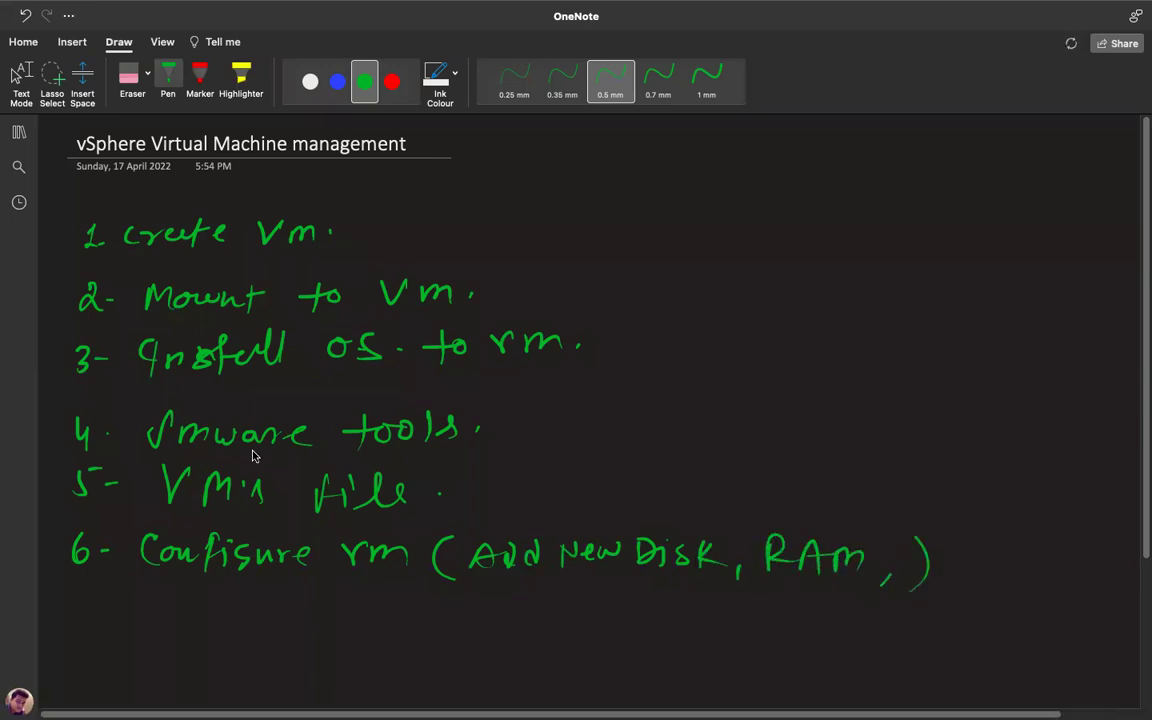
{"action": "mouse_move", "coordinate": [68, 606]}
{"action": "left_mouse_down"}
{"action": "mouse_move", "coordinate": [75, 628]}
{"action": "mouse_move", "coordinate": [112, 616]}
{"action": "mouse_move", "coordinate": [143, 630]}
{"action": "mouse_move", "coordinate": [183, 624]}
{"action": "left_mouse_up"}
{"action": "mouse_move", "coordinate": [200, 600]}
{"action": "left_mouse_down"}
{"action": "mouse_move", "coordinate": [199, 632]}
{"action": "mouse_move", "coordinate": [210, 613]}
{"action": "left_mouse_up"}
{"action": "left_click_drag", "start_coordinate": [214, 621], "coordinate": [238, 633]}
{"action": "mouse_move", "coordinate": [240, 608]}
{"action": "left_mouse_down"}
{"action": "mouse_move", "coordinate": [303, 630]}
{"action": "mouse_move", "coordinate": [310, 650]}
{"action": "left_mouse_up"}
{"action": "left_click", "coordinate": [342, 618]}
Handwrite item 8 'Snapshot.' further down the page.
{"action": "scroll", "coordinate": [1143, 556], "scroll_direction": "down", "scroll_amount": 1}
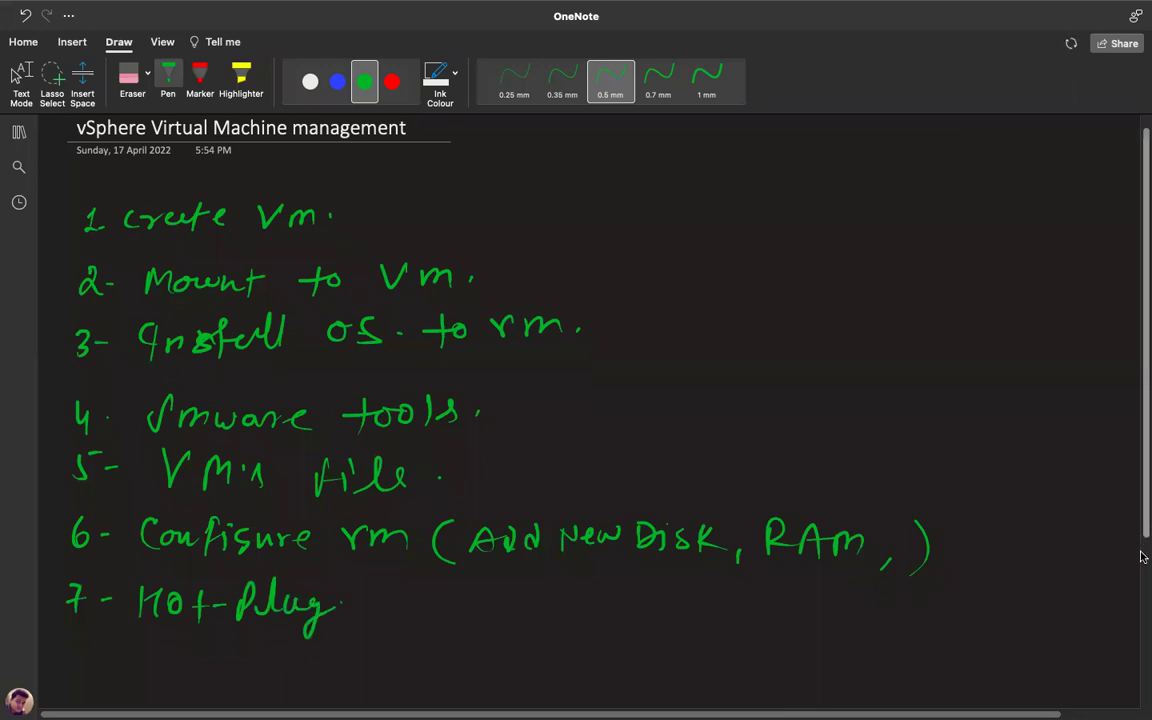
{"action": "scroll", "coordinate": [1143, 556], "scroll_direction": "down", "scroll_amount": 3}
{"action": "mouse_move", "coordinate": [72, 582]}
{"action": "left_mouse_down"}
{"action": "mouse_move", "coordinate": [121, 606]}
{"action": "mouse_move", "coordinate": [219, 614]}
{"action": "left_mouse_up"}
{"action": "mouse_move", "coordinate": [246, 588]}
{"action": "left_mouse_down"}
{"action": "mouse_move", "coordinate": [244, 617]}
{"action": "mouse_move", "coordinate": [260, 617]}
{"action": "left_mouse_up"}
{"action": "left_click_drag", "start_coordinate": [274, 600], "coordinate": [302, 617]}
{"action": "left_click_drag", "start_coordinate": [291, 602], "coordinate": [310, 601]}
{"action": "left_click", "coordinate": [329, 607]}
{"action": "scroll", "coordinate": [1141, 484], "scroll_direction": "up", "scroll_amount": 1}
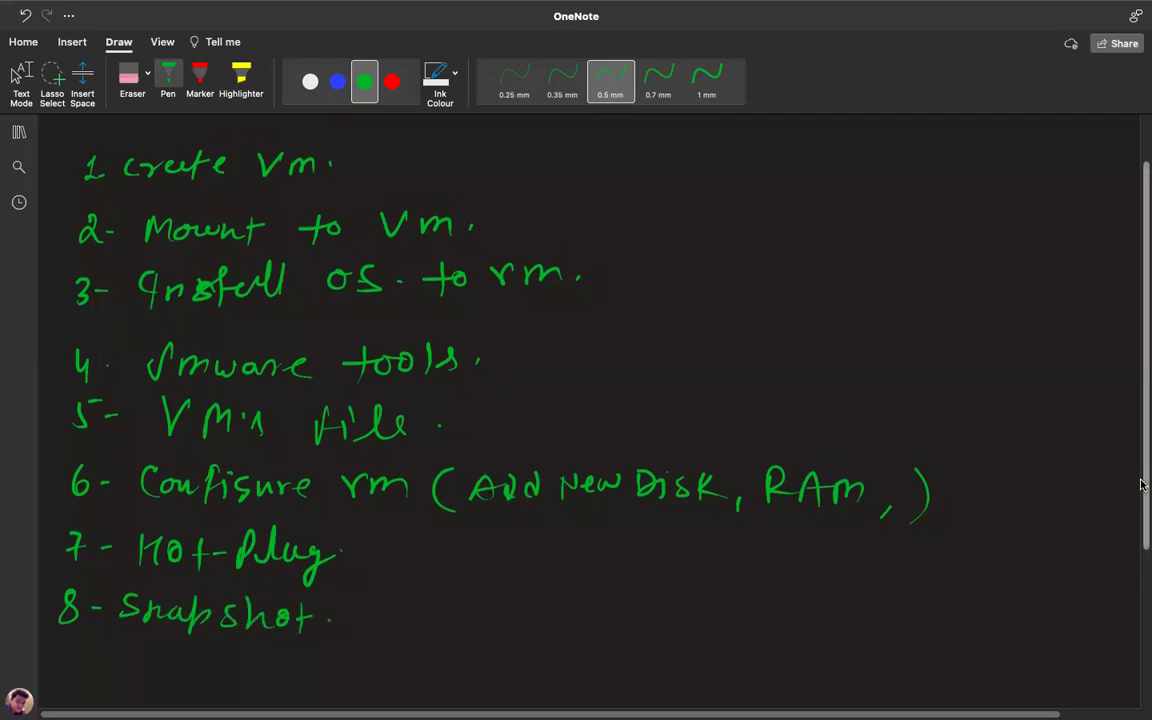
{"action": "scroll", "coordinate": [1141, 484], "scroll_direction": "up", "scroll_amount": 3}
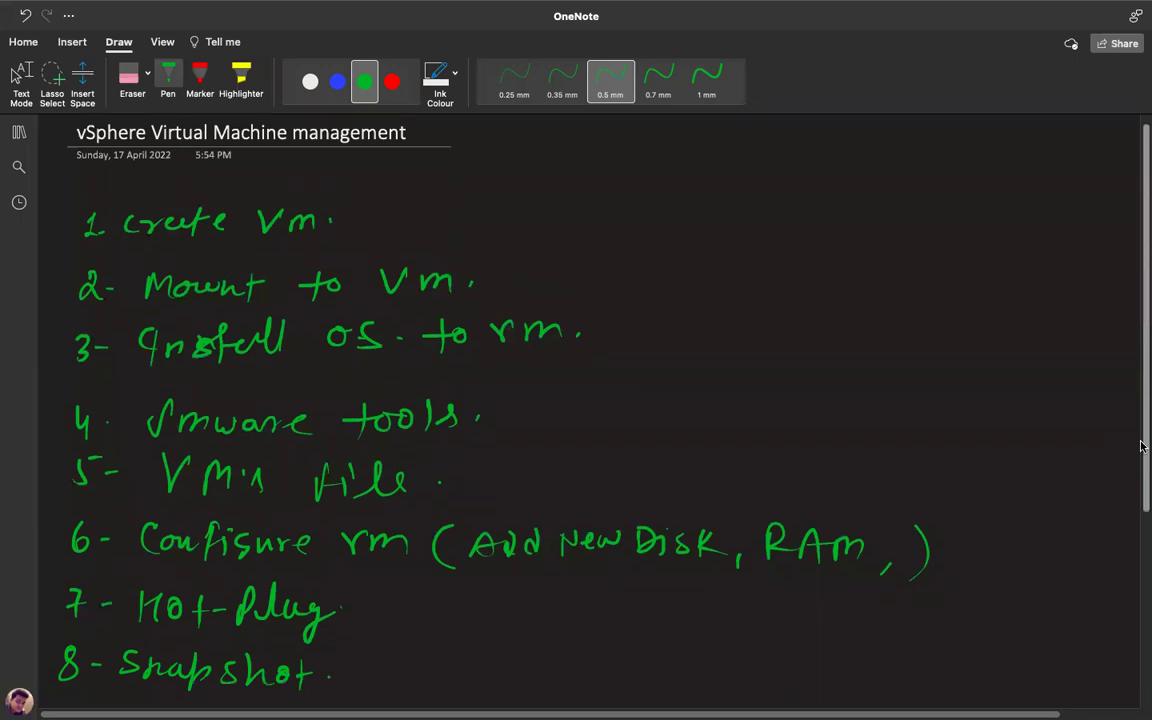
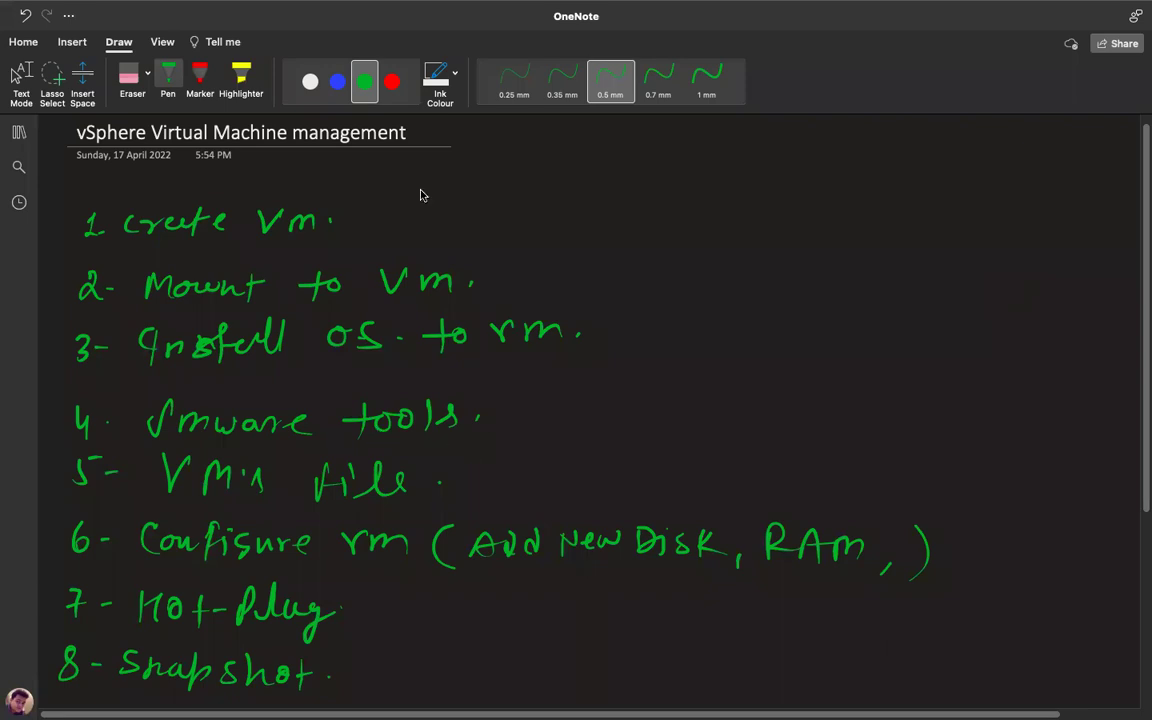
Draw a short green arrow after the 'tools' item on line 4, then scroll back to the page title.
{"action": "left_click_drag", "start_coordinate": [474, 420], "coordinate": [504, 423]}
{"action": "scroll", "coordinate": [275, 472], "scroll_direction": "down", "scroll_amount": 2}
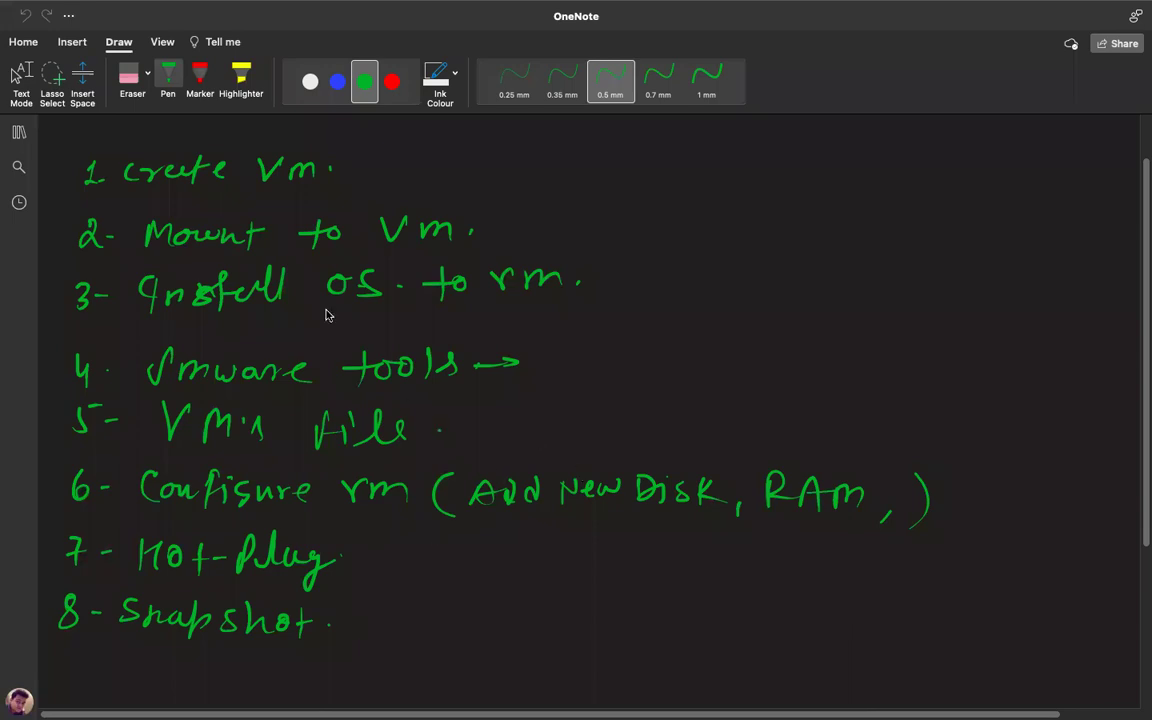
{"action": "scroll", "coordinate": [295, 282], "scroll_direction": "up", "scroll_amount": 2}
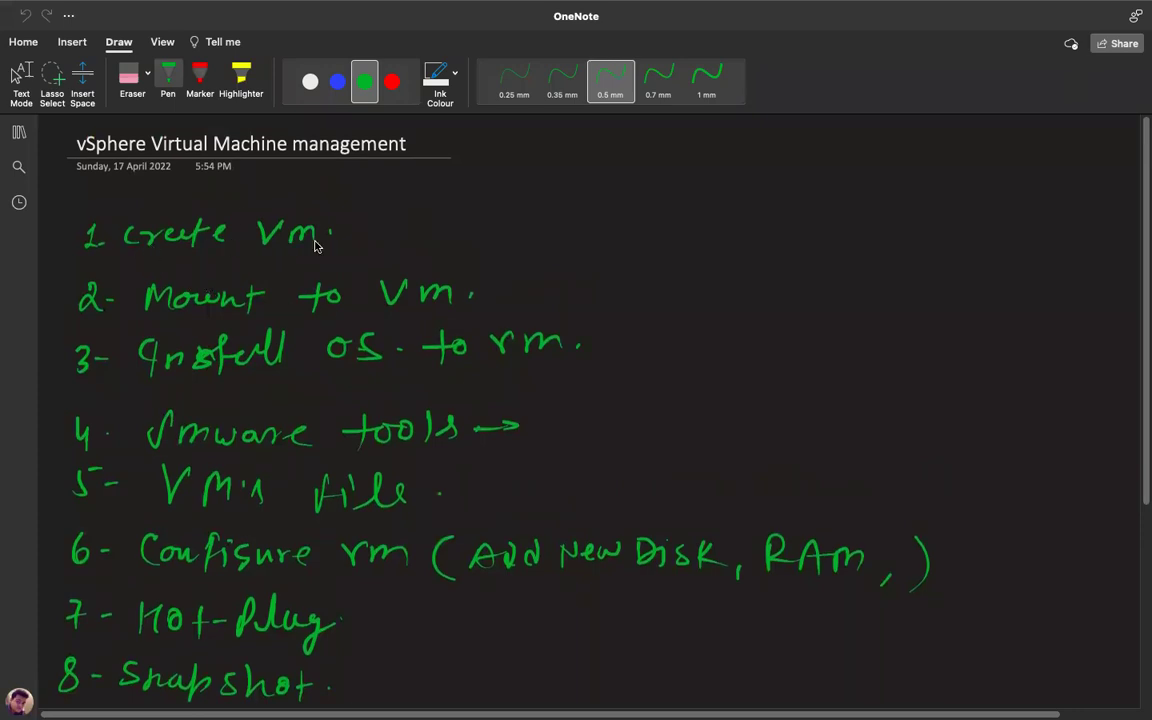
Switch to the ESXi Host Client and show the host's Virtual Machines list.
{"action": "key", "text": "ctrl+Right"}
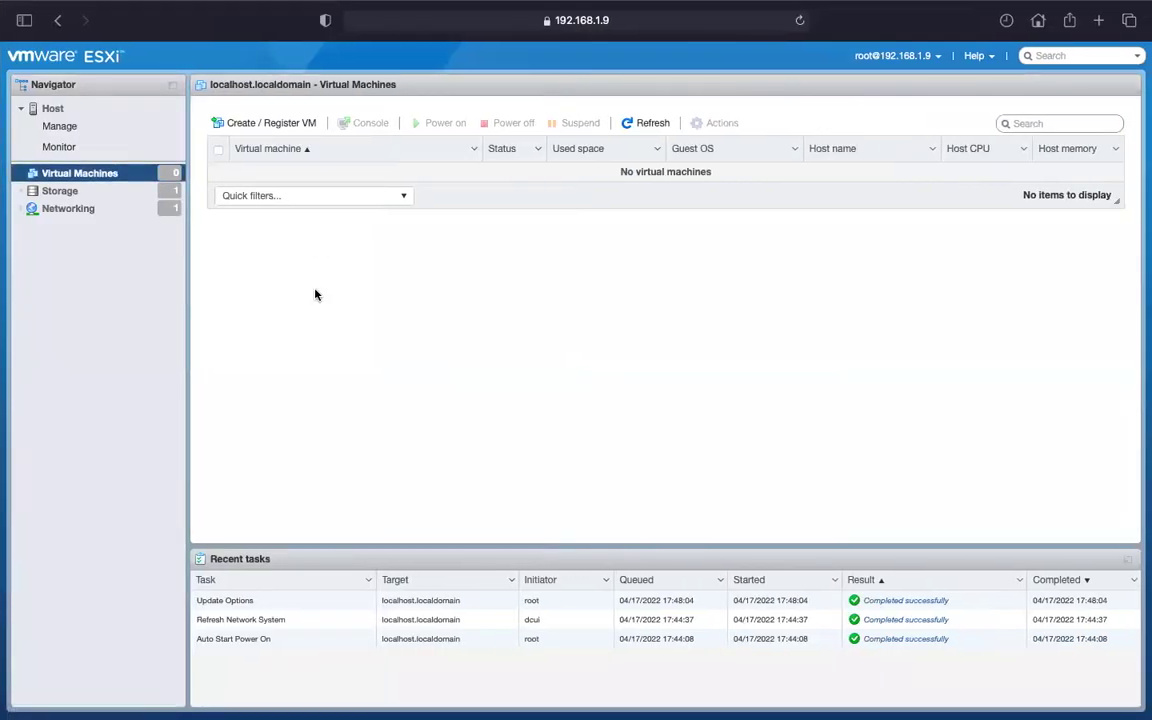
{"action": "left_click", "coordinate": [52, 116]}
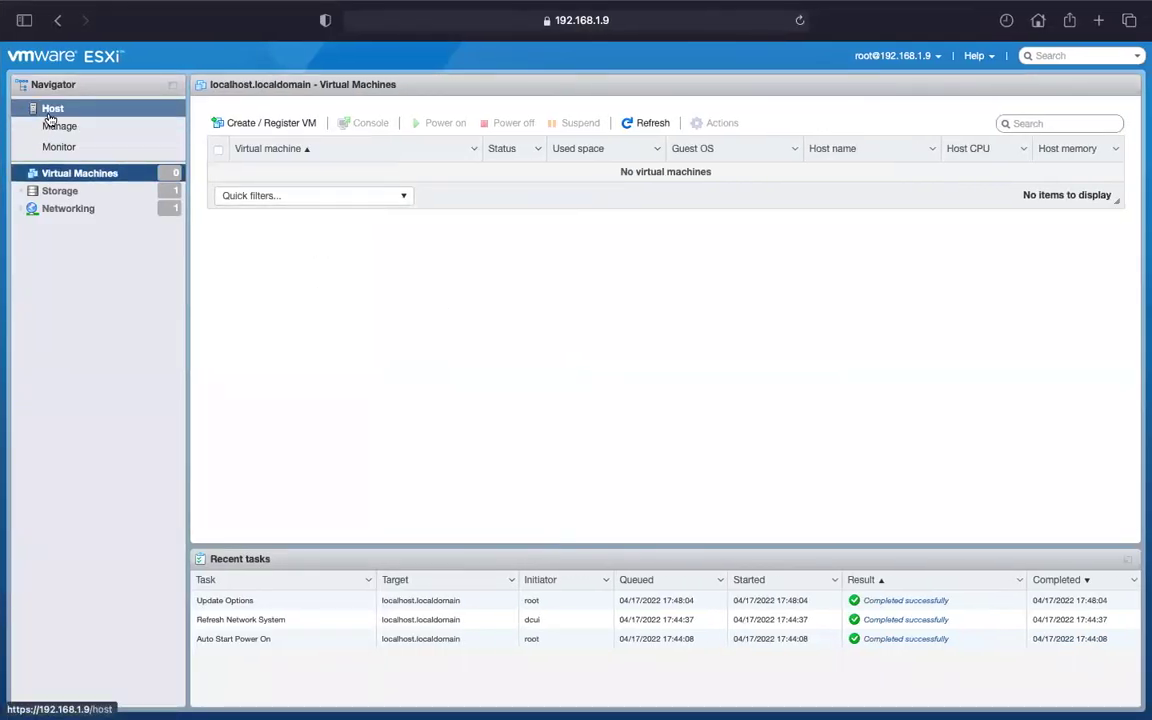
{"action": "left_click", "coordinate": [74, 175]}
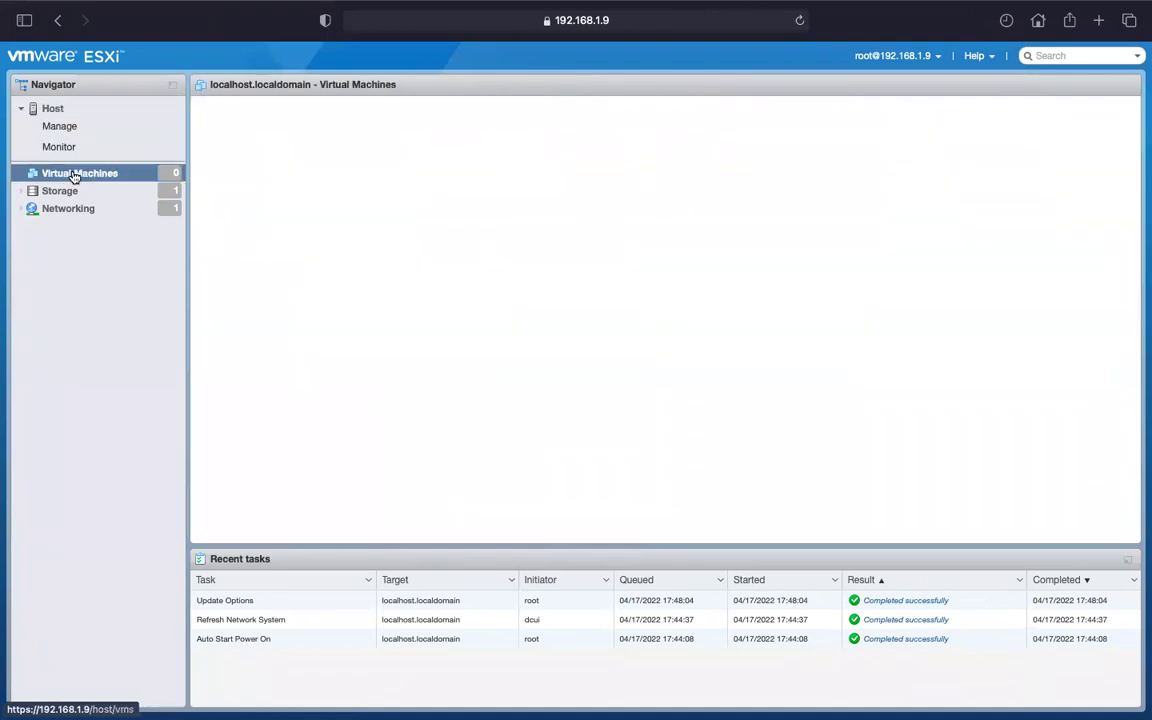
Start Create / Register VM and preview the Register and Deploy OVF/OVA options.
{"action": "left_click", "coordinate": [248, 124]}
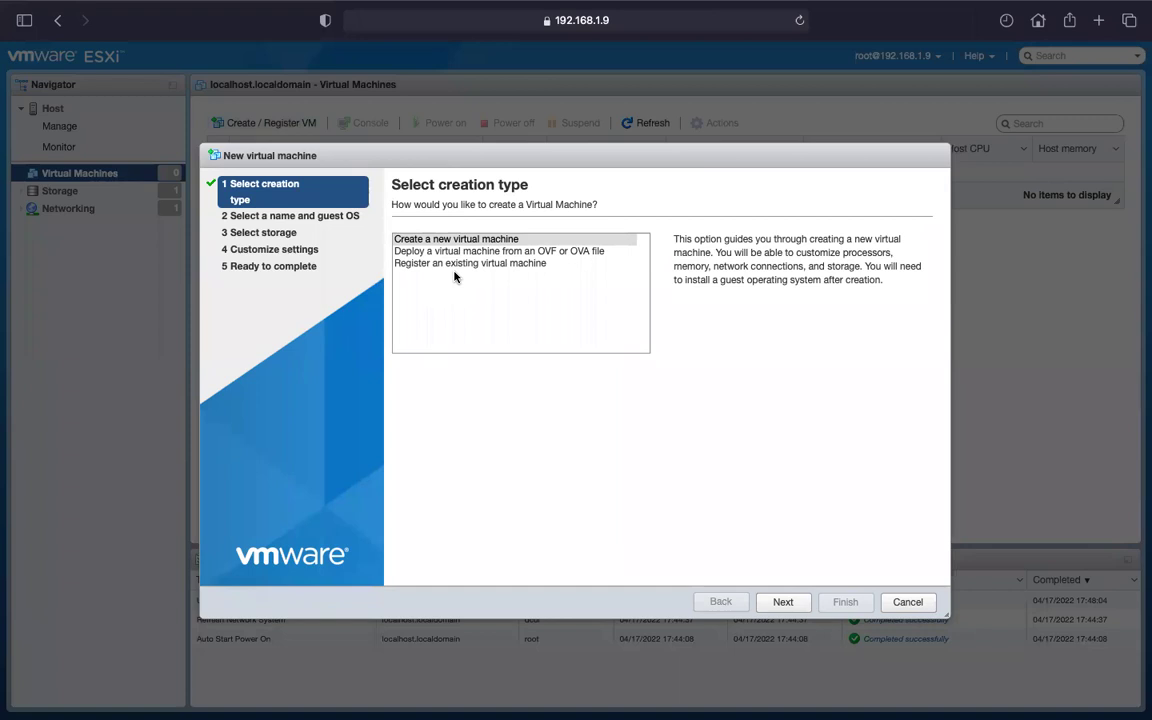
{"action": "left_click", "coordinate": [487, 264]}
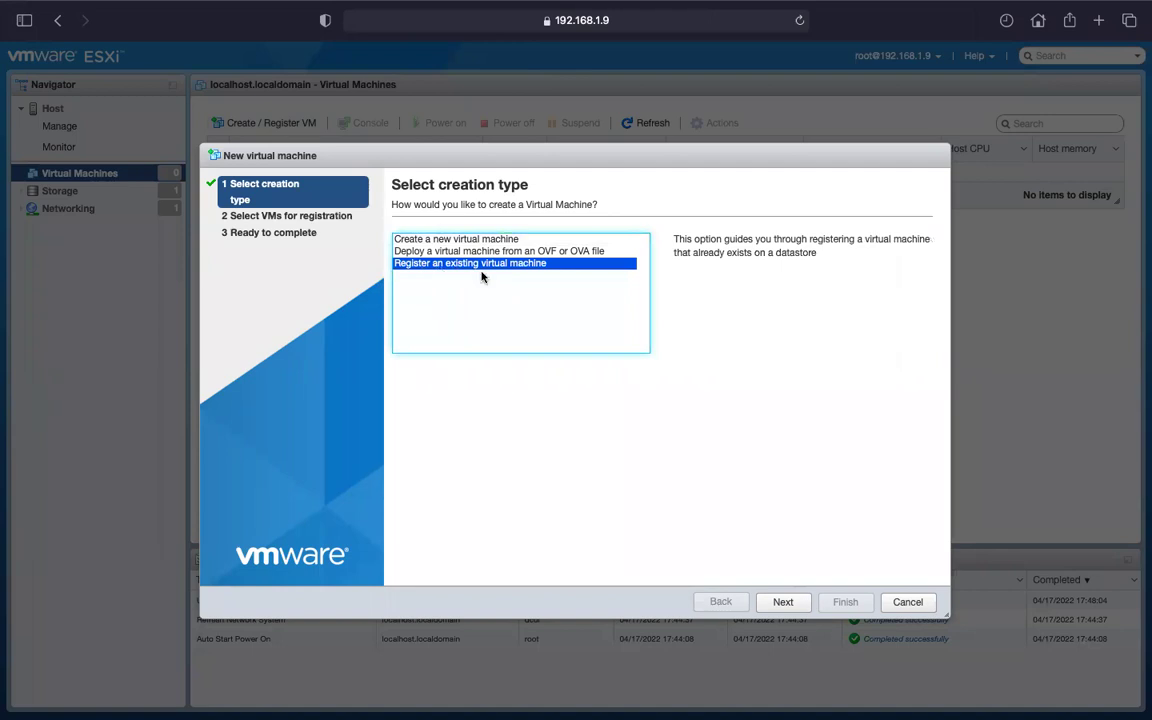
{"action": "left_click", "coordinate": [447, 252]}
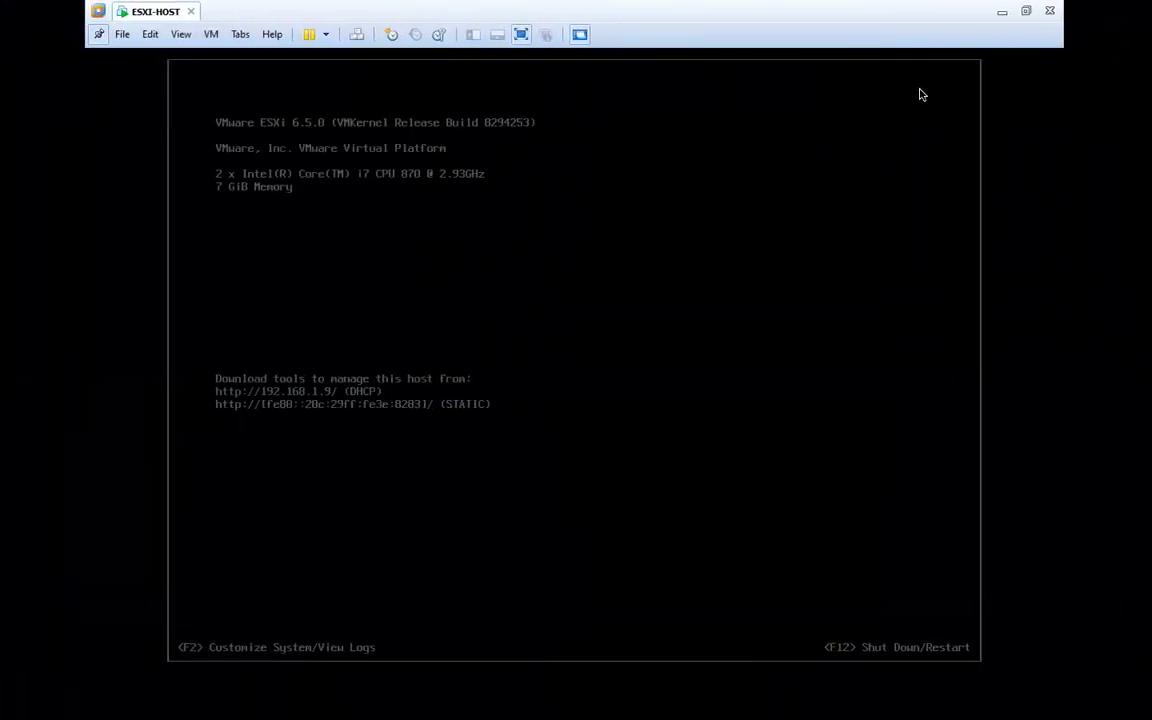
Minimize the VMware Workstation ESXi-HOST console window.
{"action": "left_click", "coordinate": [1004, 11]}
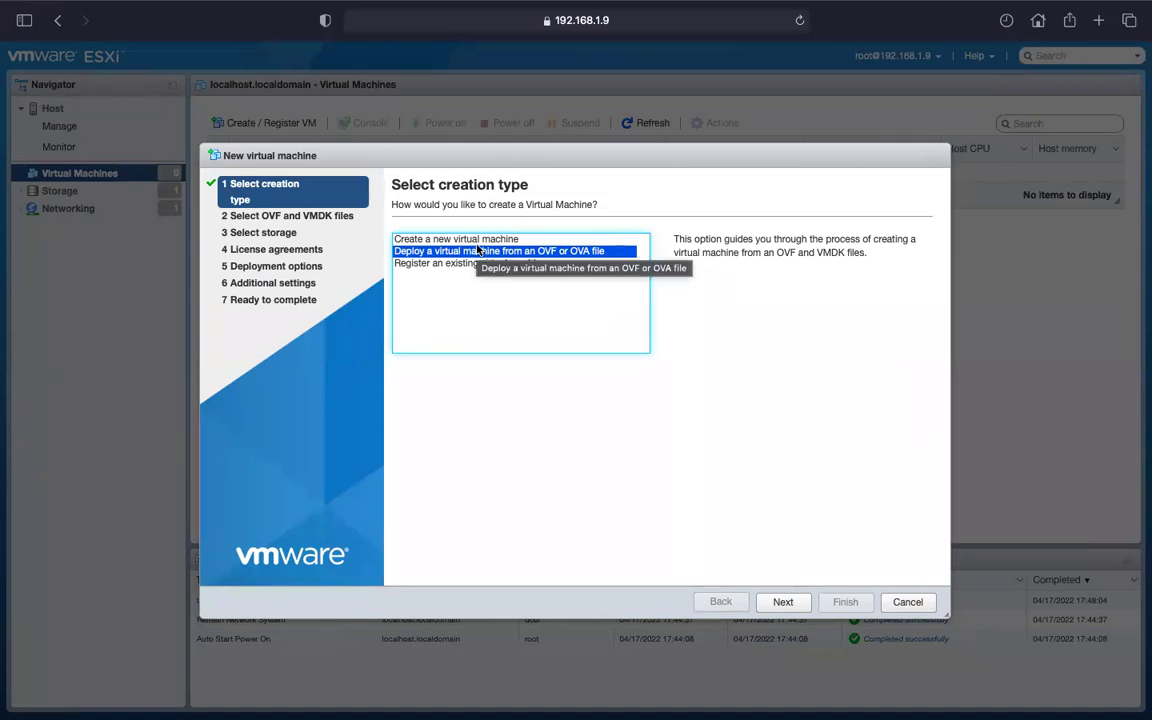
Choose to create a new virtual machine and name it Windows-10.
{"action": "left_click", "coordinate": [445, 240]}
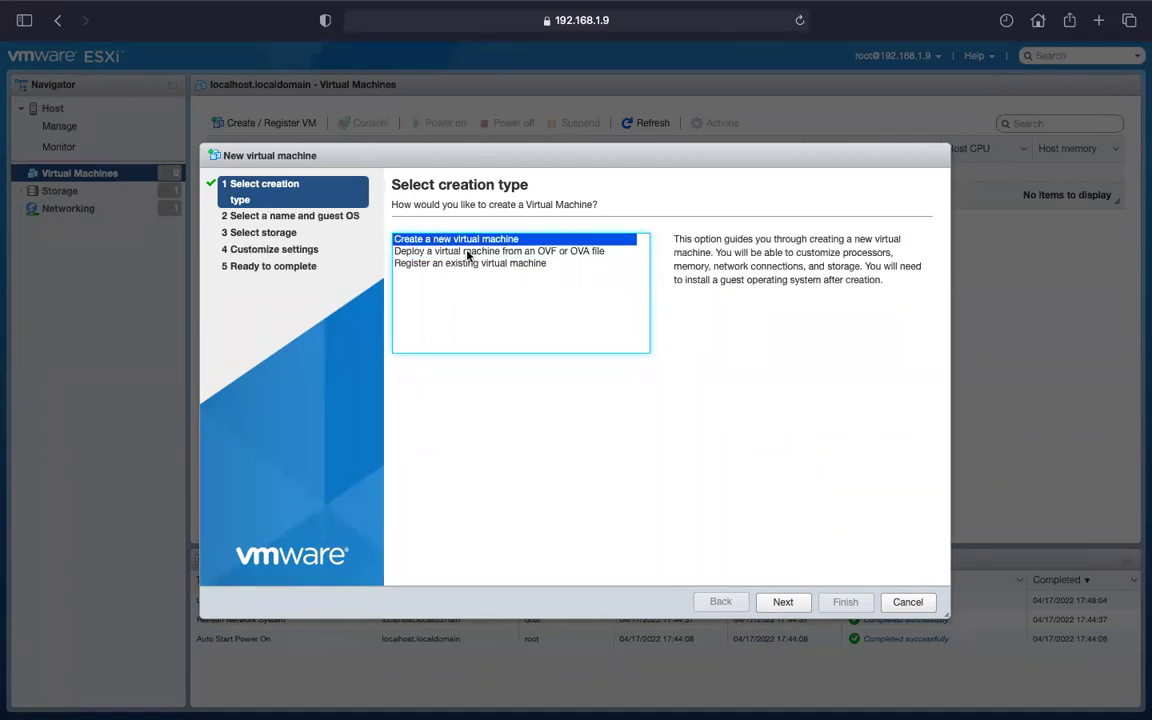
{"action": "left_click", "coordinate": [783, 603]}
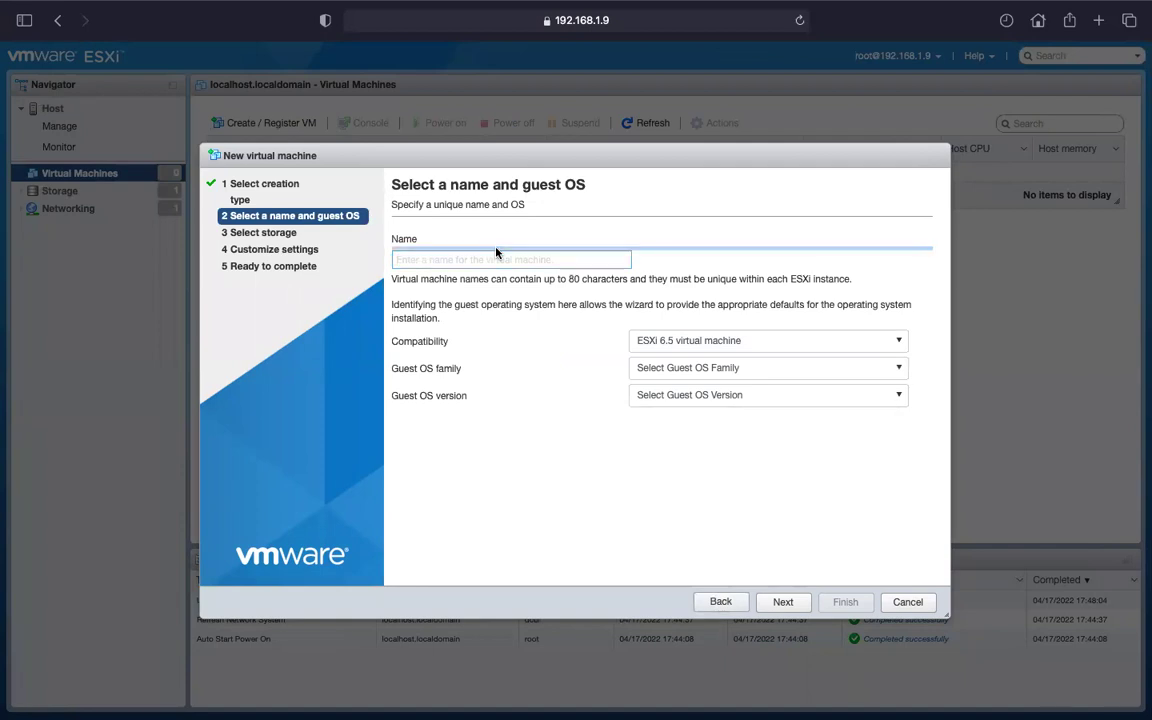
{"action": "left_click", "coordinate": [490, 259]}
{"action": "type", "text": "Wind"}
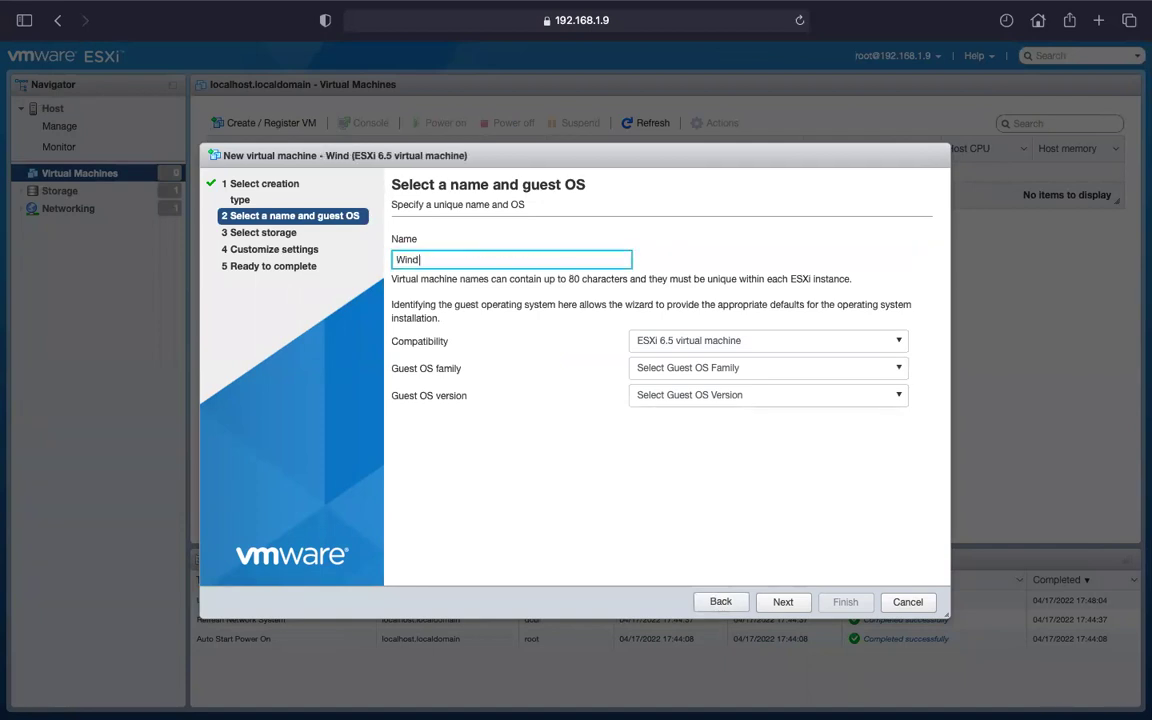
{"action": "type", "text": "ows-10"}
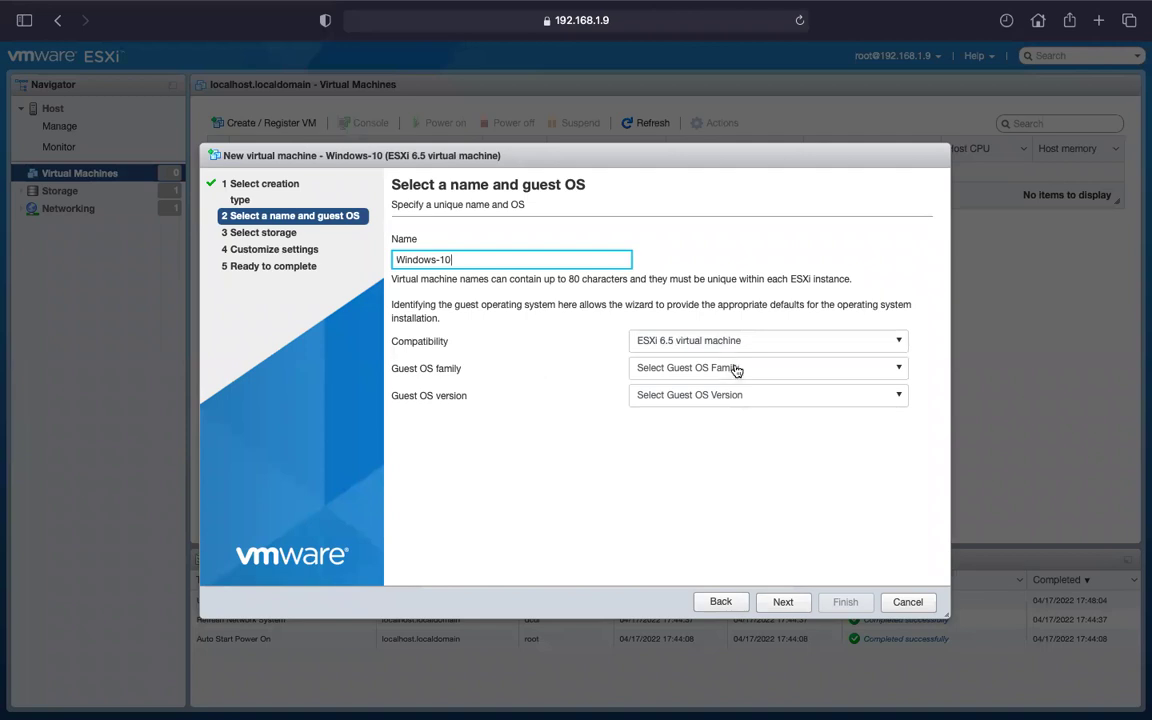
Keep ESXi 6.5 compatibility and set the guest OS to Windows, Microsoft Windows 10 (64-bit).
{"action": "left_click", "coordinate": [733, 368]}
{"action": "left_click", "coordinate": [740, 368]}
{"action": "left_click", "coordinate": [752, 395]}
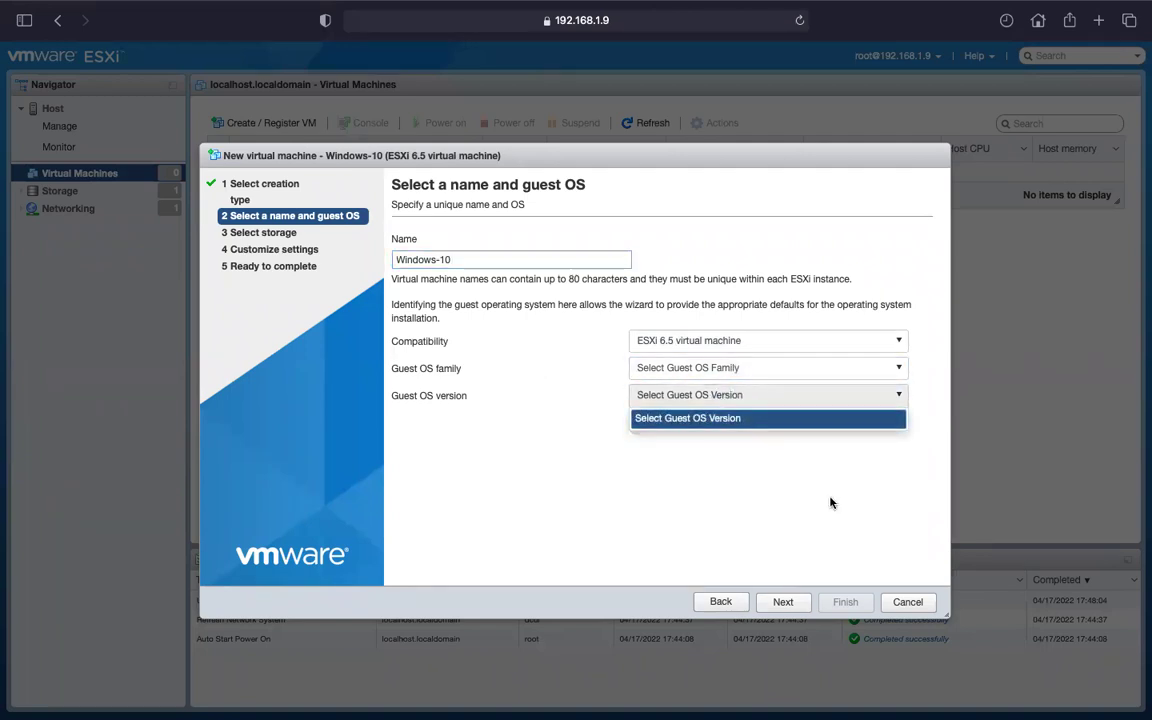
{"action": "left_click", "coordinate": [578, 334]}
{"action": "left_click", "coordinate": [645, 340]}
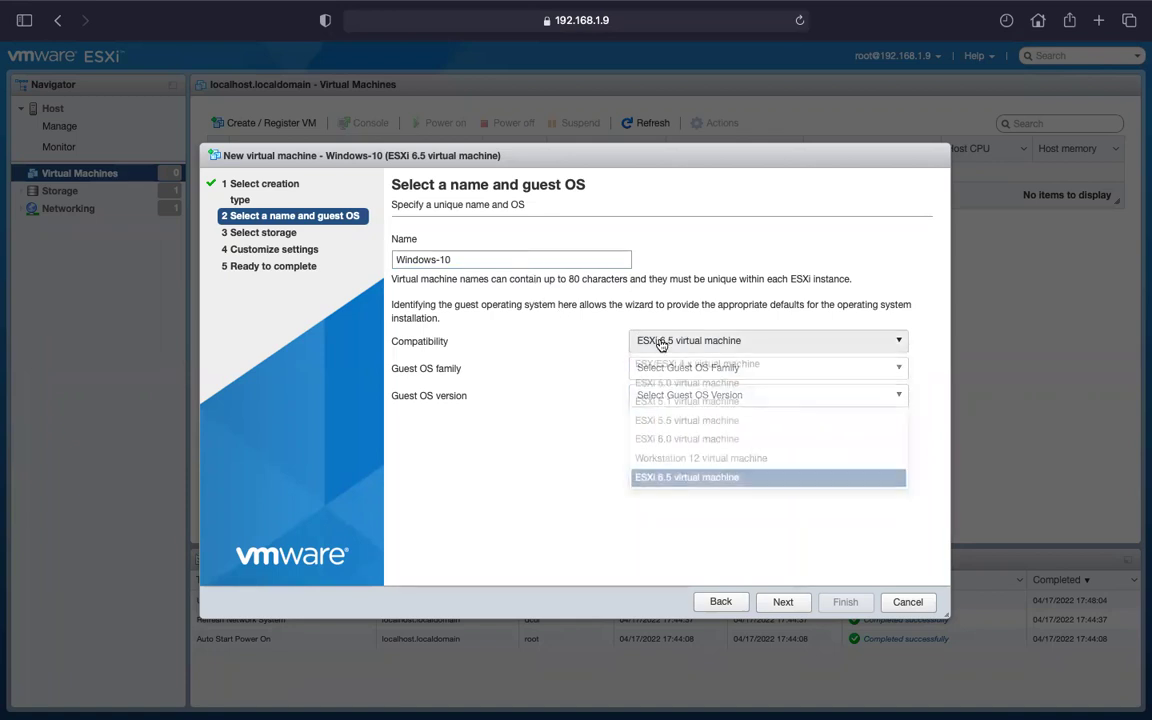
{"action": "left_click", "coordinate": [680, 383]}
{"action": "left_click", "coordinate": [693, 340]}
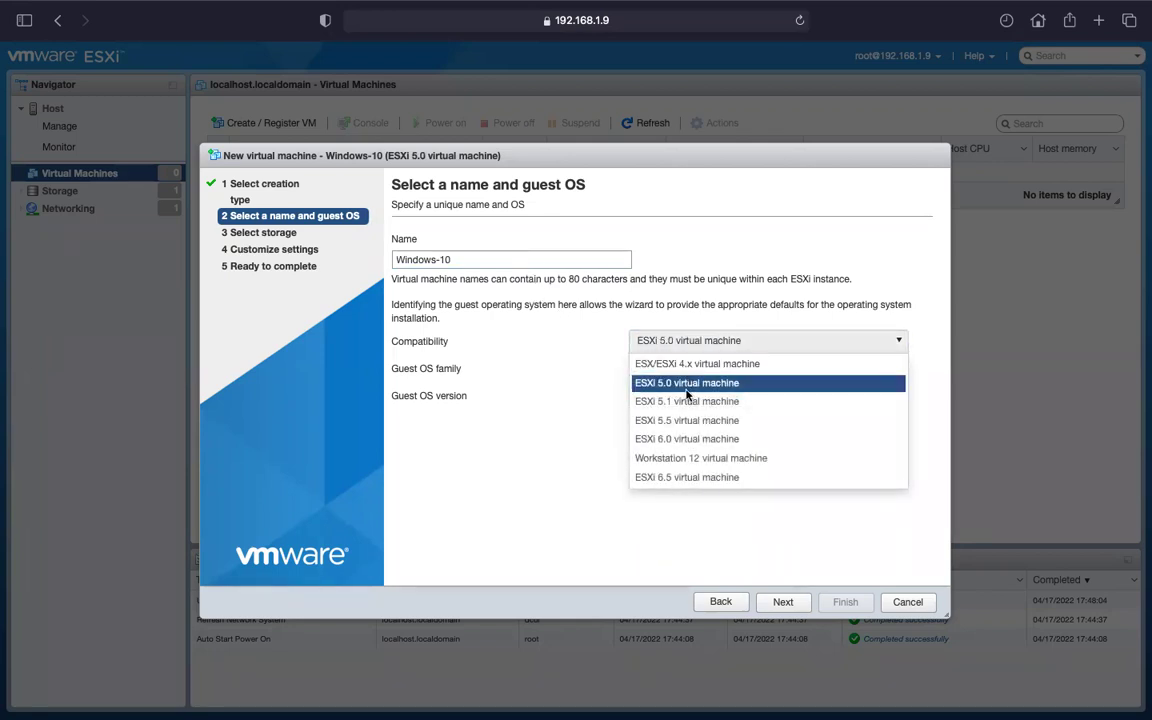
{"action": "left_click", "coordinate": [691, 479]}
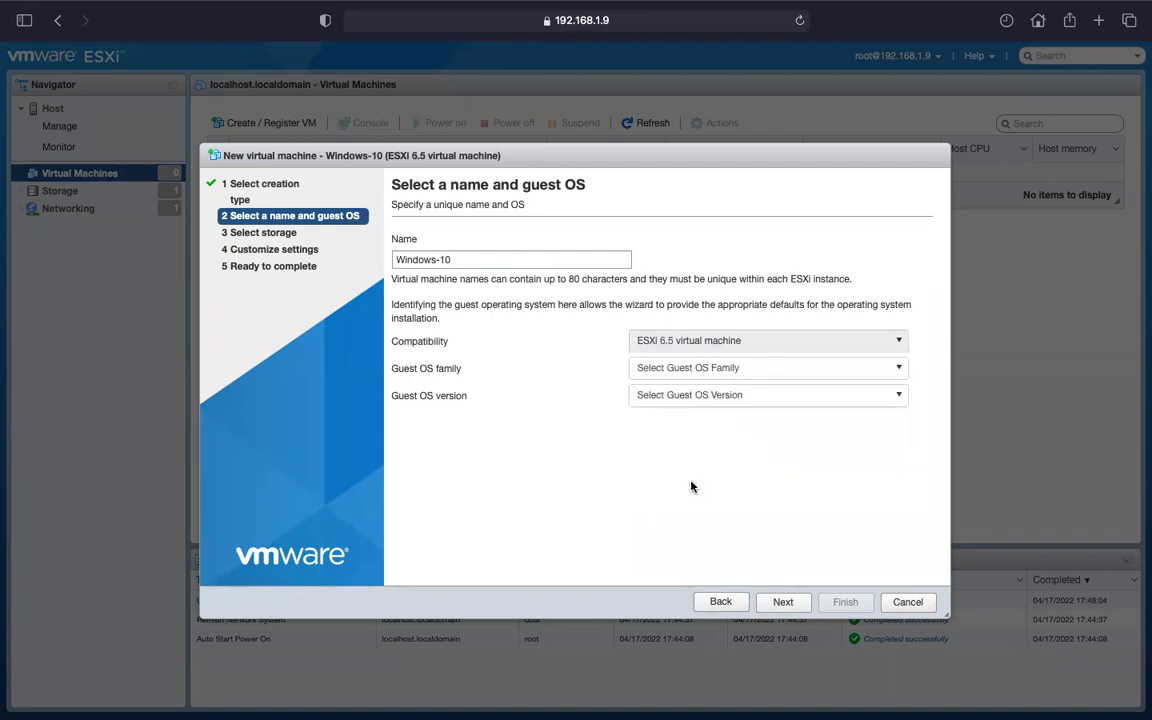
{"action": "left_click", "coordinate": [764, 373]}
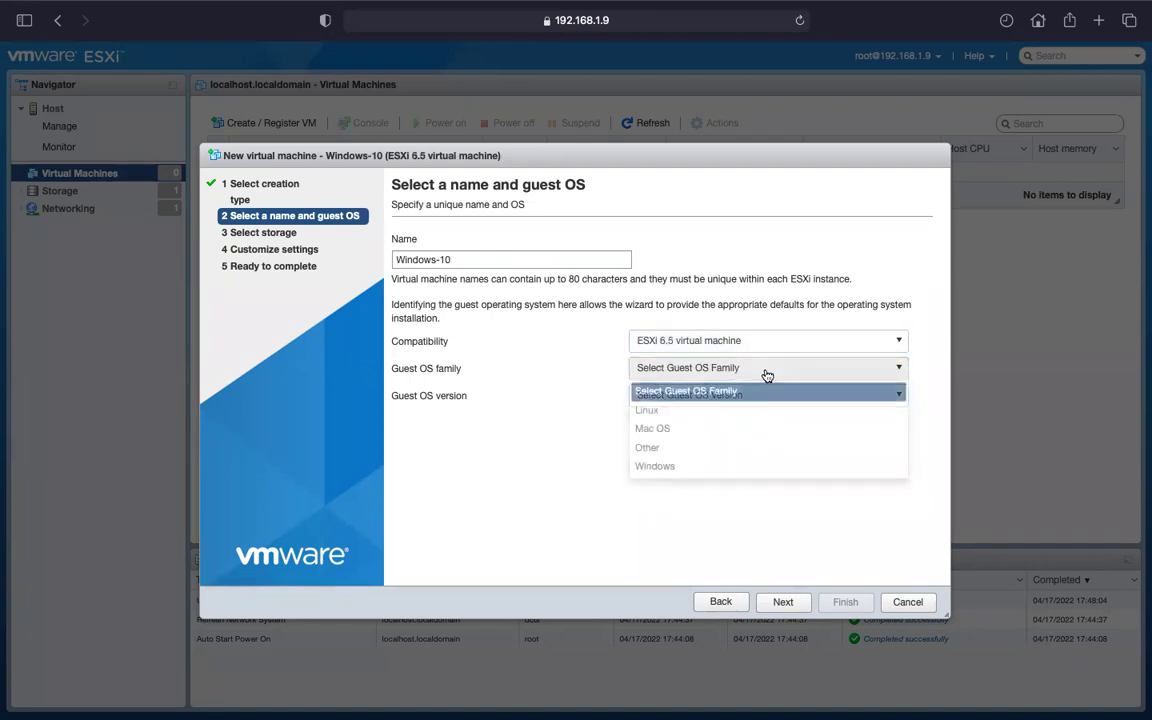
{"action": "left_click", "coordinate": [659, 467]}
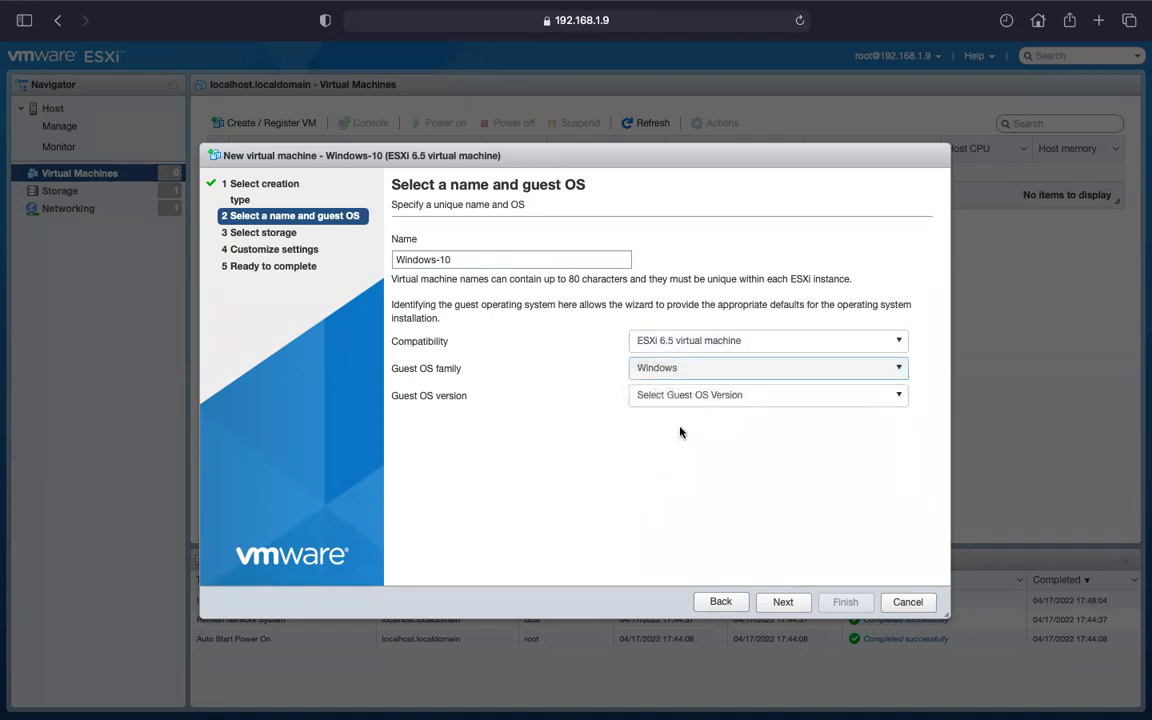
{"action": "left_click", "coordinate": [735, 396]}
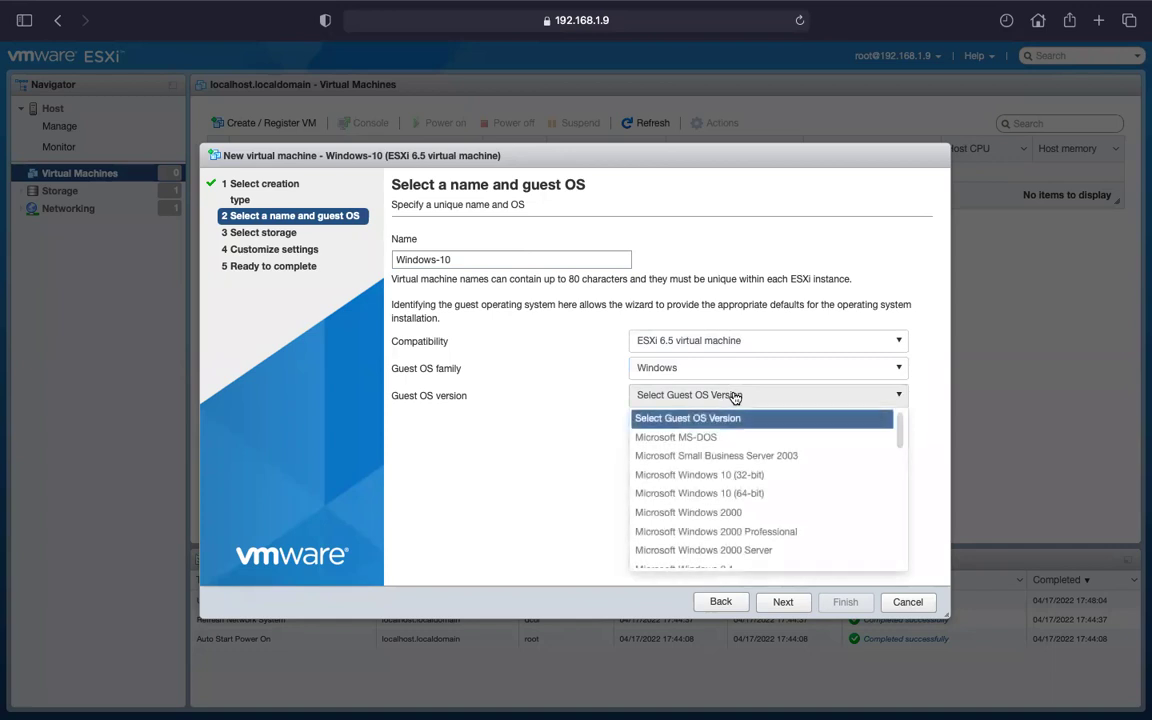
{"action": "left_click", "coordinate": [704, 494]}
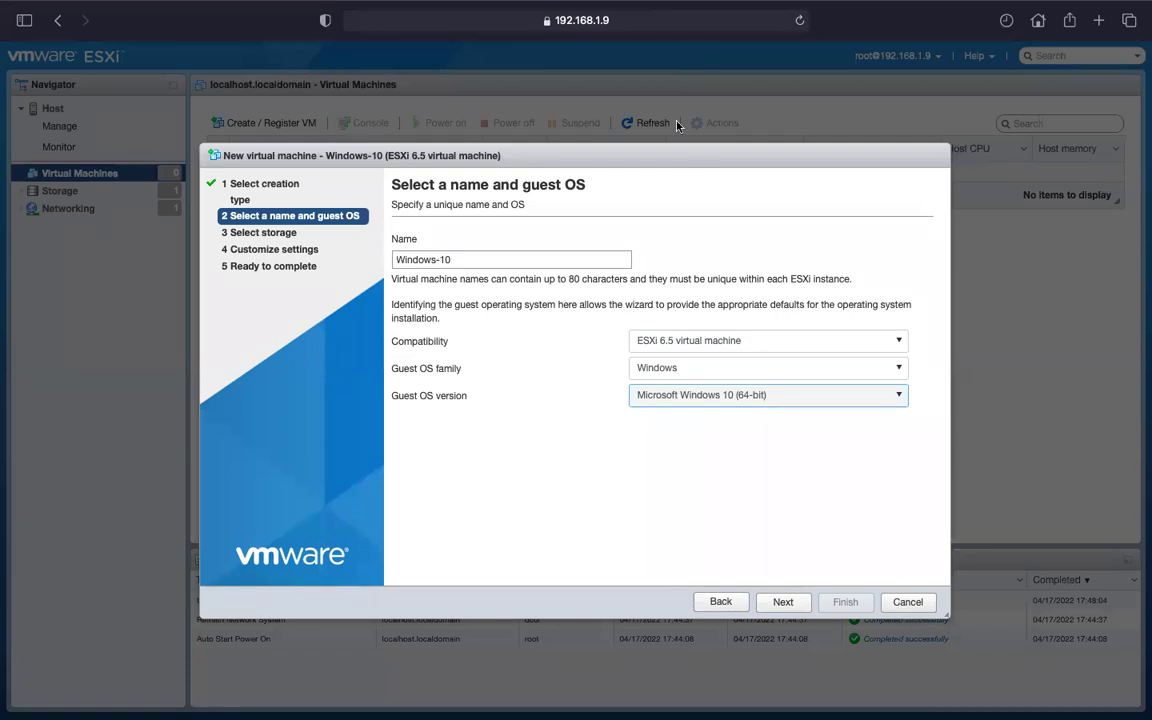
{"action": "mouse_move", "coordinate": [580, 4]}
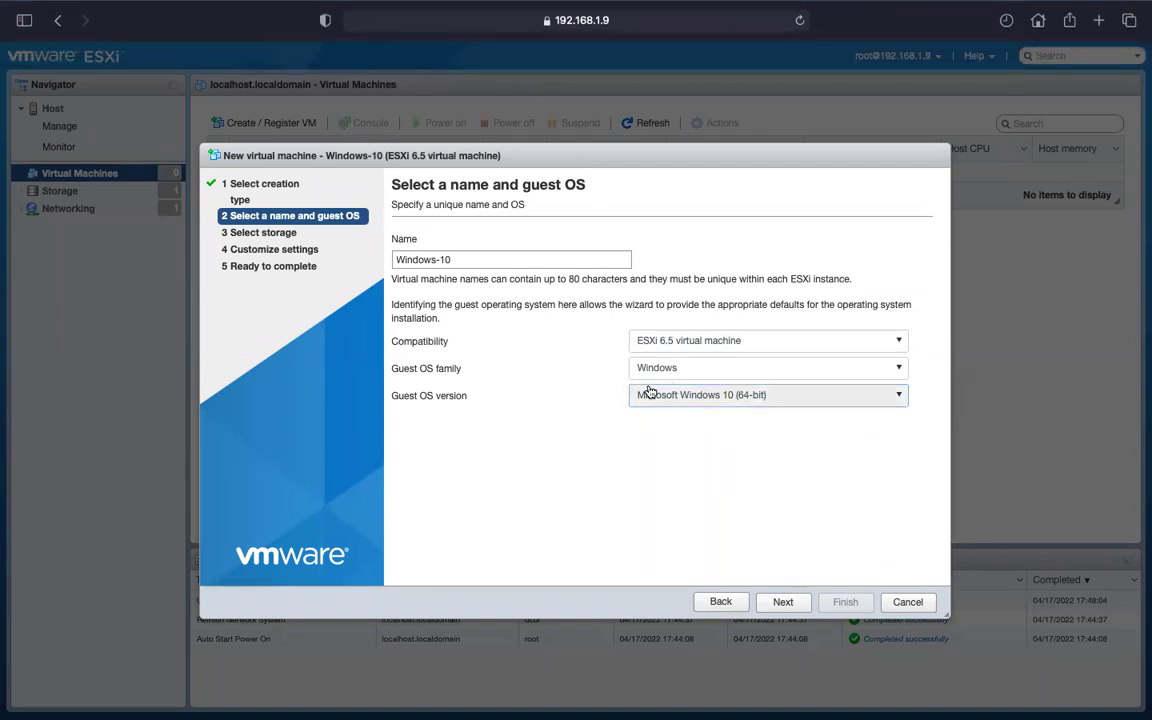
Move on to storage and accept datastore1 for the VM.
{"action": "left_click", "coordinate": [783, 603]}
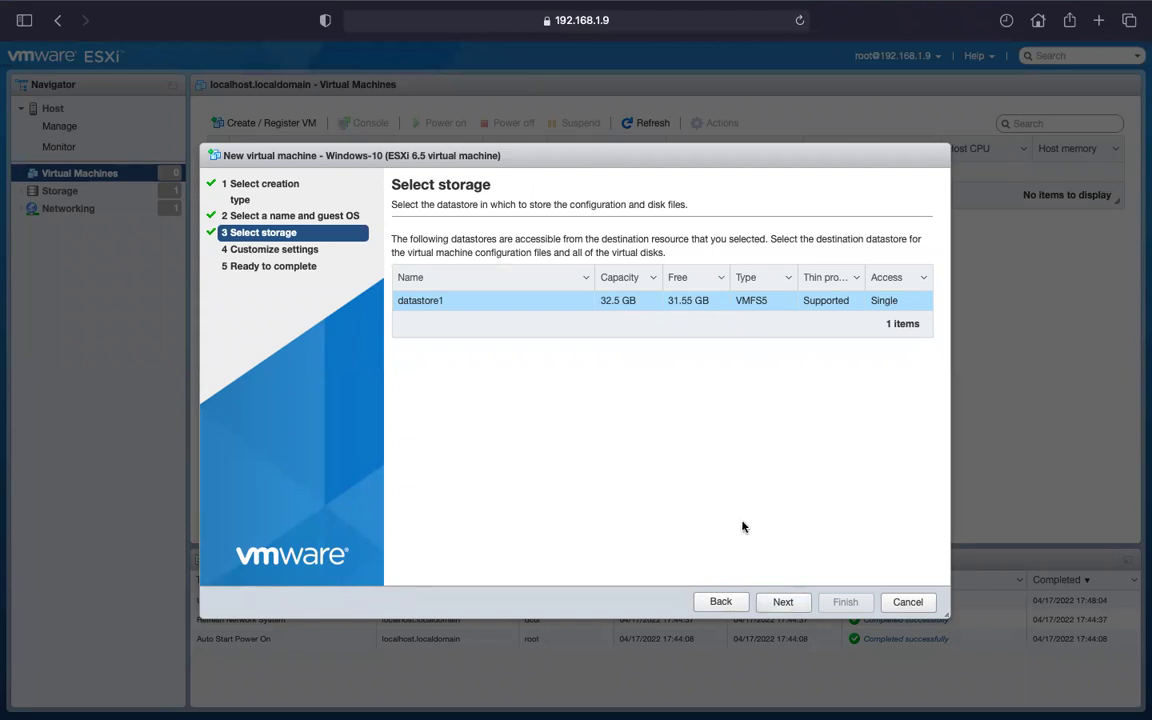
{"action": "left_click", "coordinate": [783, 602]}
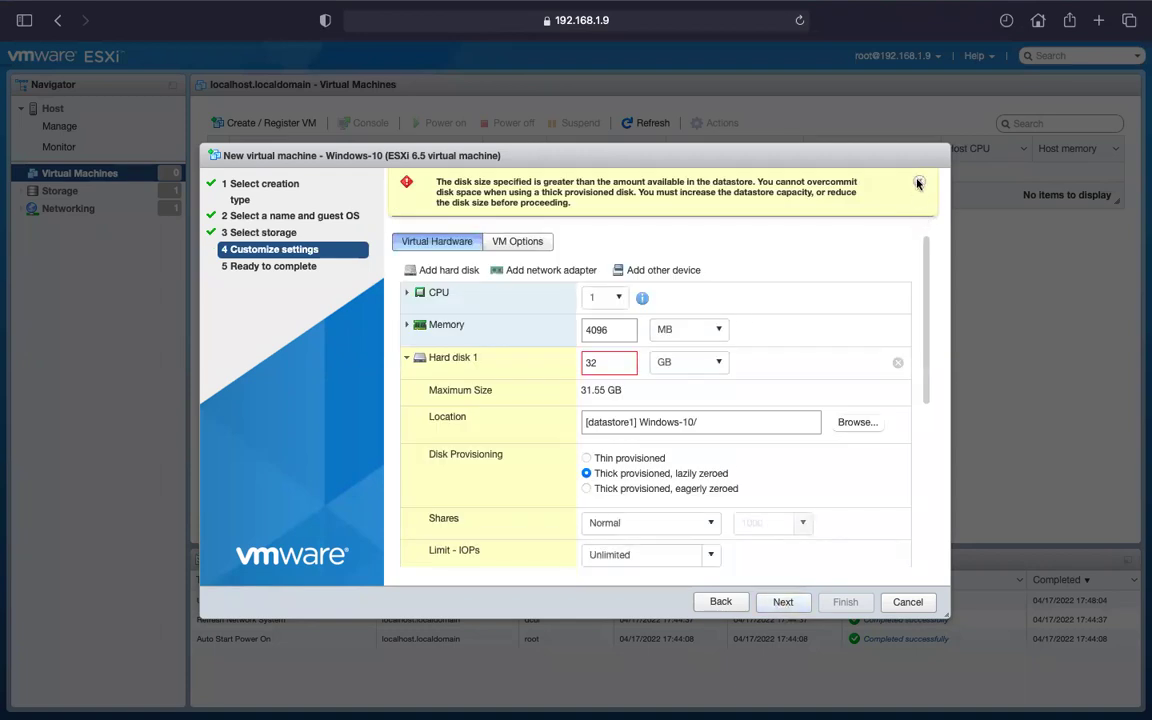
Give the VM 2024 MB memory and a 15 GB thin-provisioned disk, then finish creating it.
{"action": "left_click", "coordinate": [918, 183]}
{"action": "left_click", "coordinate": [617, 334]}
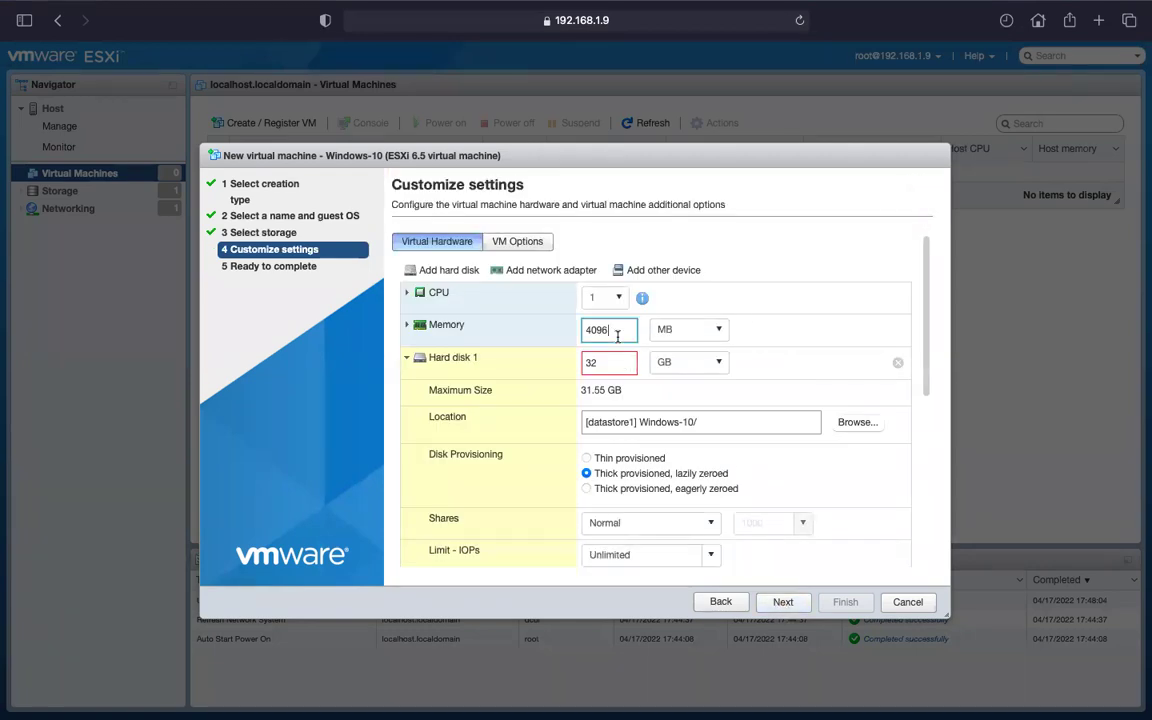
{"action": "key", "text": "BackSpace"}
{"action": "key", "text": "BackSpace"}
{"action": "key", "text": "BackSpace"}
{"action": "key", "text": "BackSpace"}
{"action": "type", "text": "2024"}
{"action": "left_click", "coordinate": [599, 365]}
{"action": "key", "text": "BackSpace"}
{"action": "key", "text": "BackSpace"}
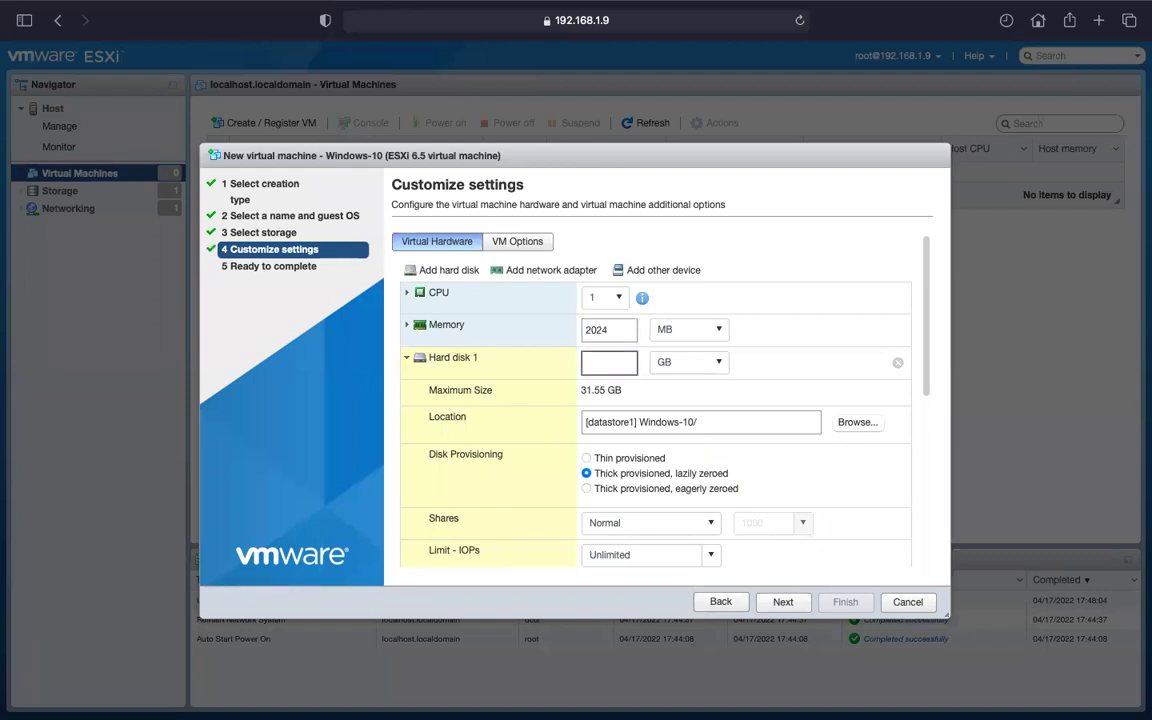
{"action": "type", "text": "15"}
{"action": "left_click", "coordinate": [630, 460]}
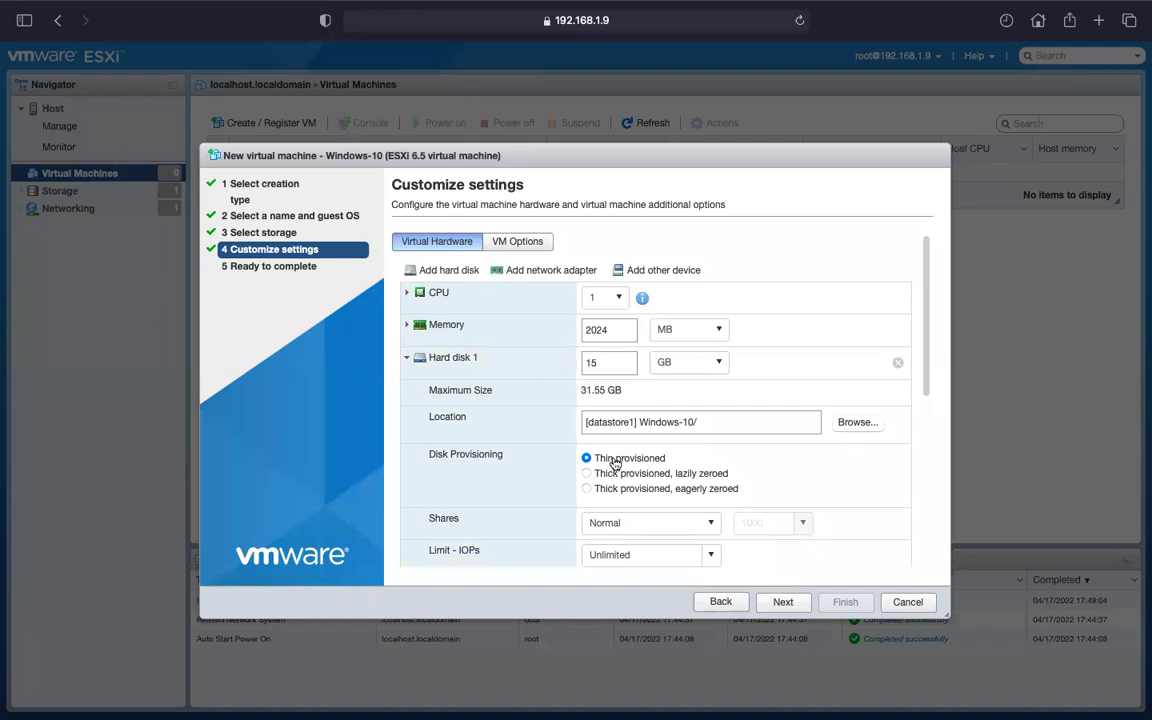
{"action": "scroll", "coordinate": [562, 470], "scroll_direction": "down", "scroll_amount": 2}
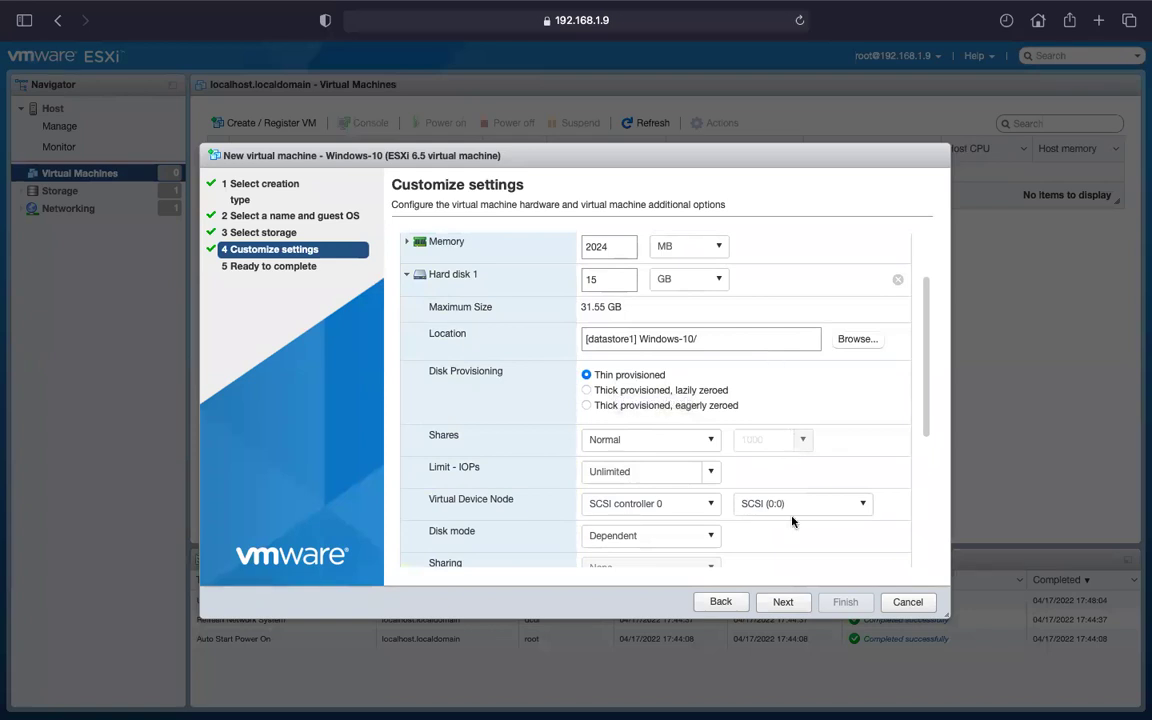
{"action": "left_click", "coordinate": [785, 601]}
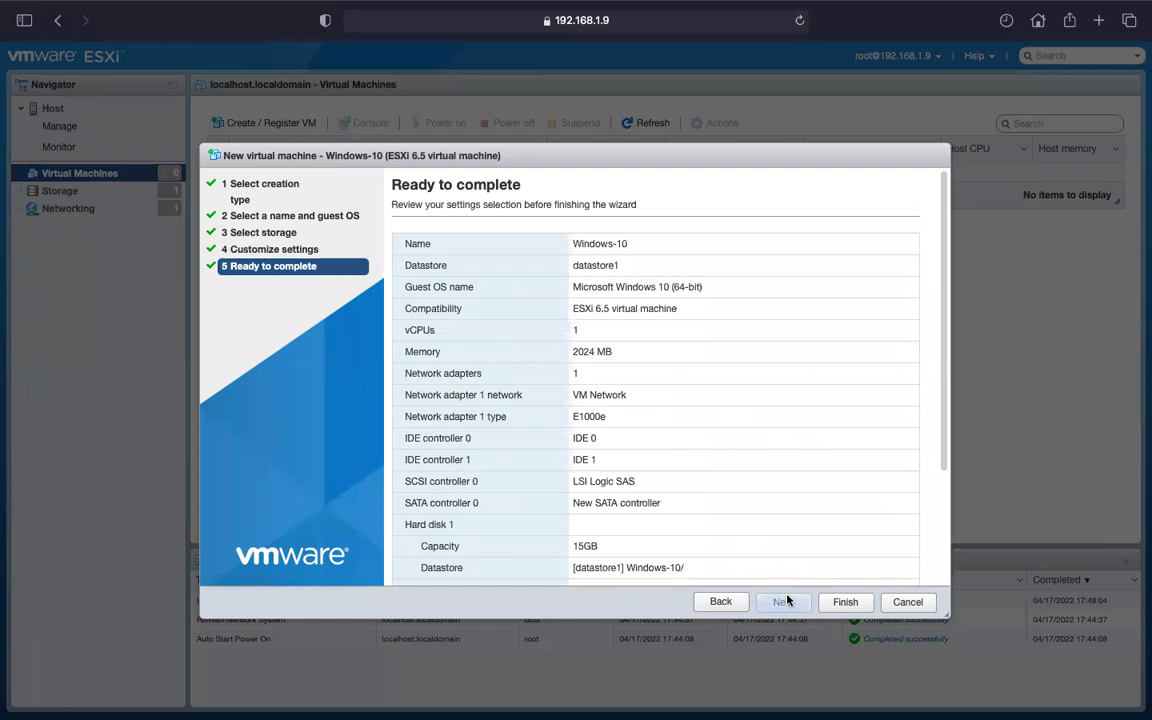
{"action": "left_click", "coordinate": [846, 602]}
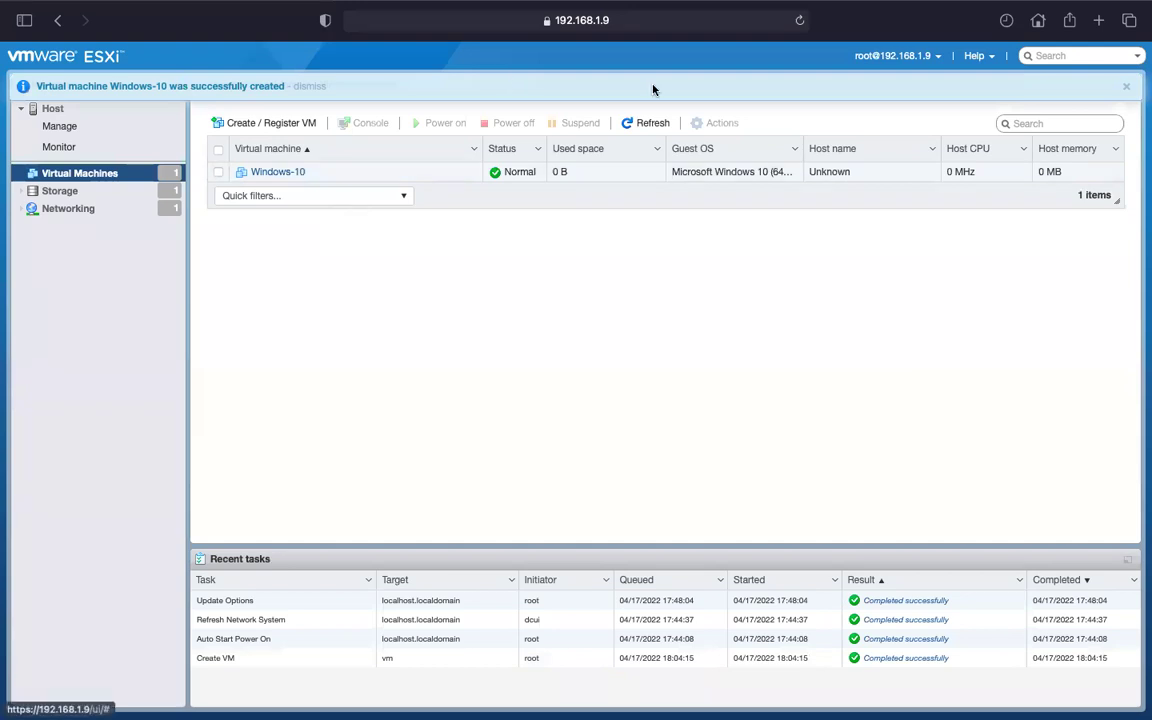
Dismiss the success banner and view the Windows-10 VM's details, then return to OneNote.
{"action": "left_click", "coordinate": [1126, 89]}
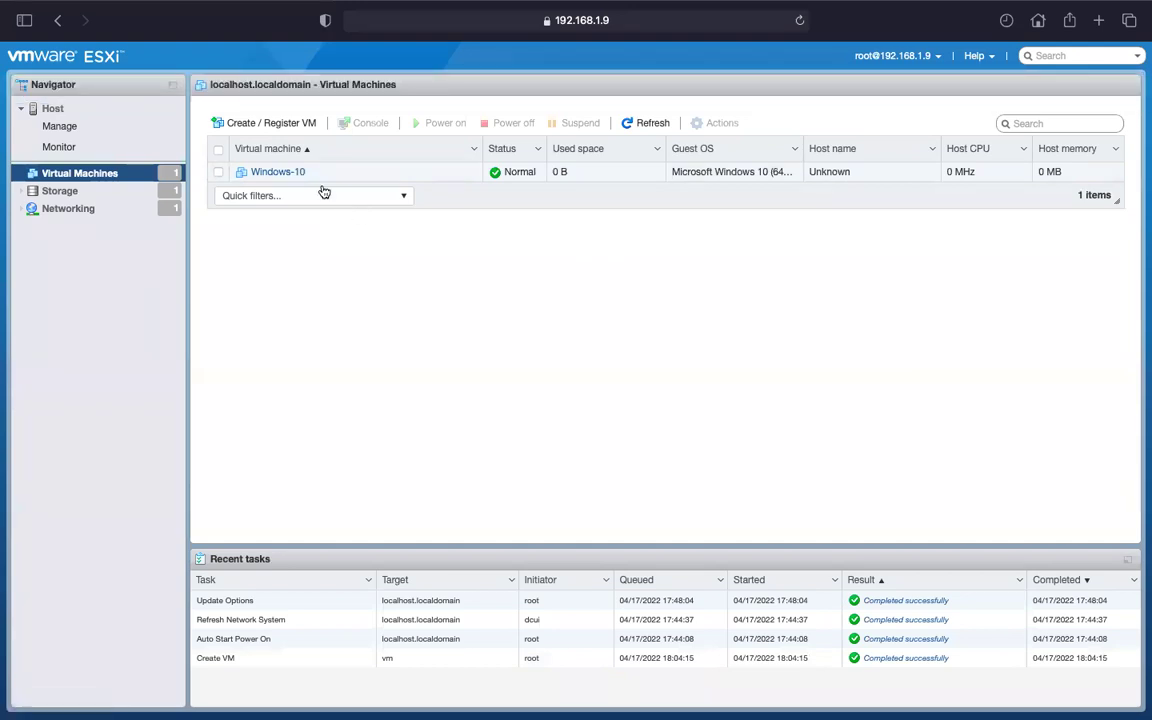
{"action": "left_click", "coordinate": [287, 176]}
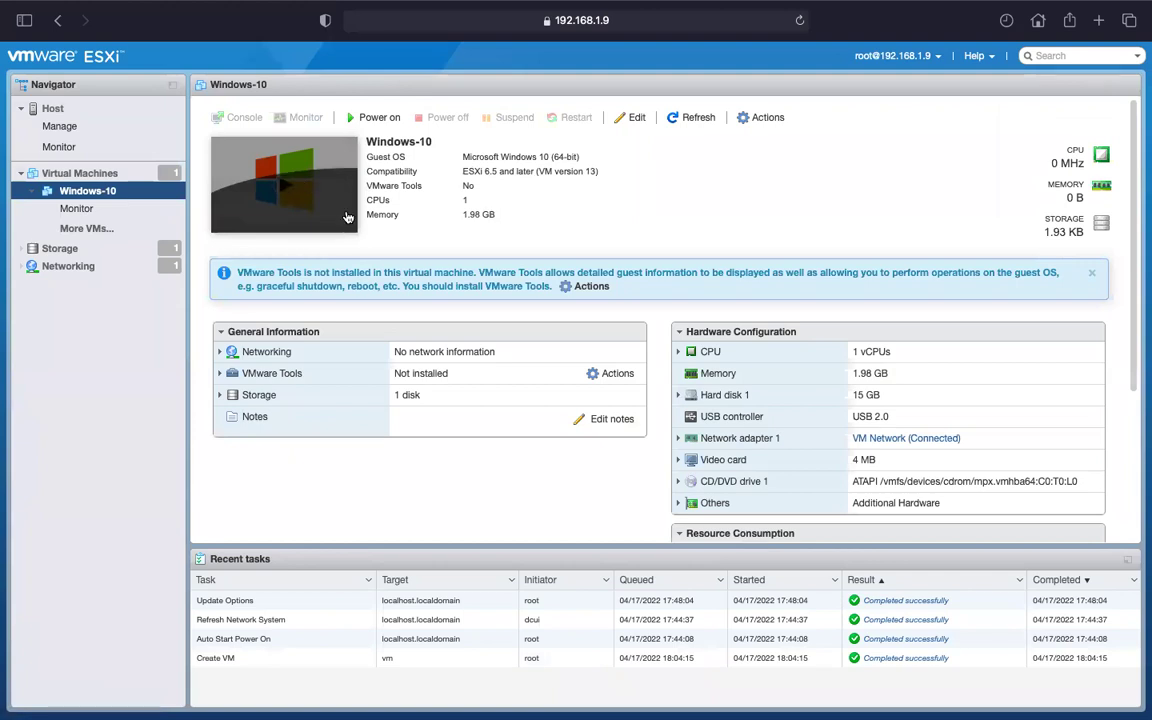
{"action": "key", "text": "ctrl+Left"}
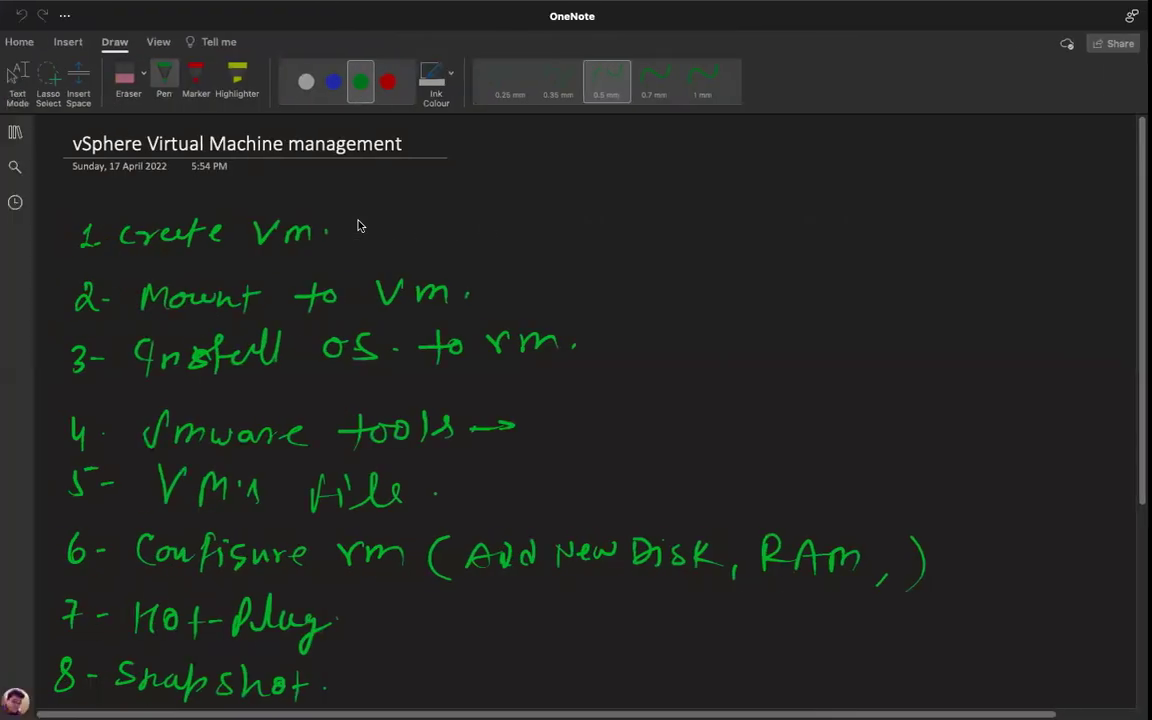
Look over the OneNote VM checklist, then return to the ESXi browser page.
{"action": "scroll", "coordinate": [576, 400], "scroll_direction": "down", "scroll_amount": 4}
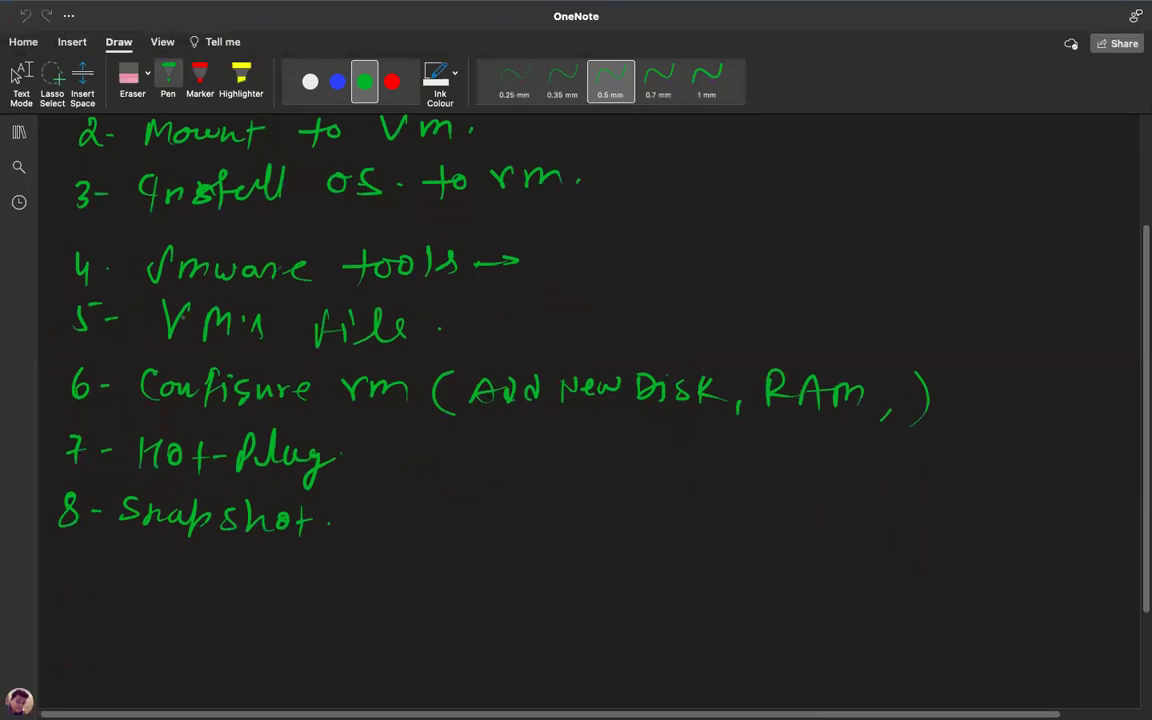
{"action": "scroll", "coordinate": [576, 400], "scroll_direction": "up", "scroll_amount": 3}
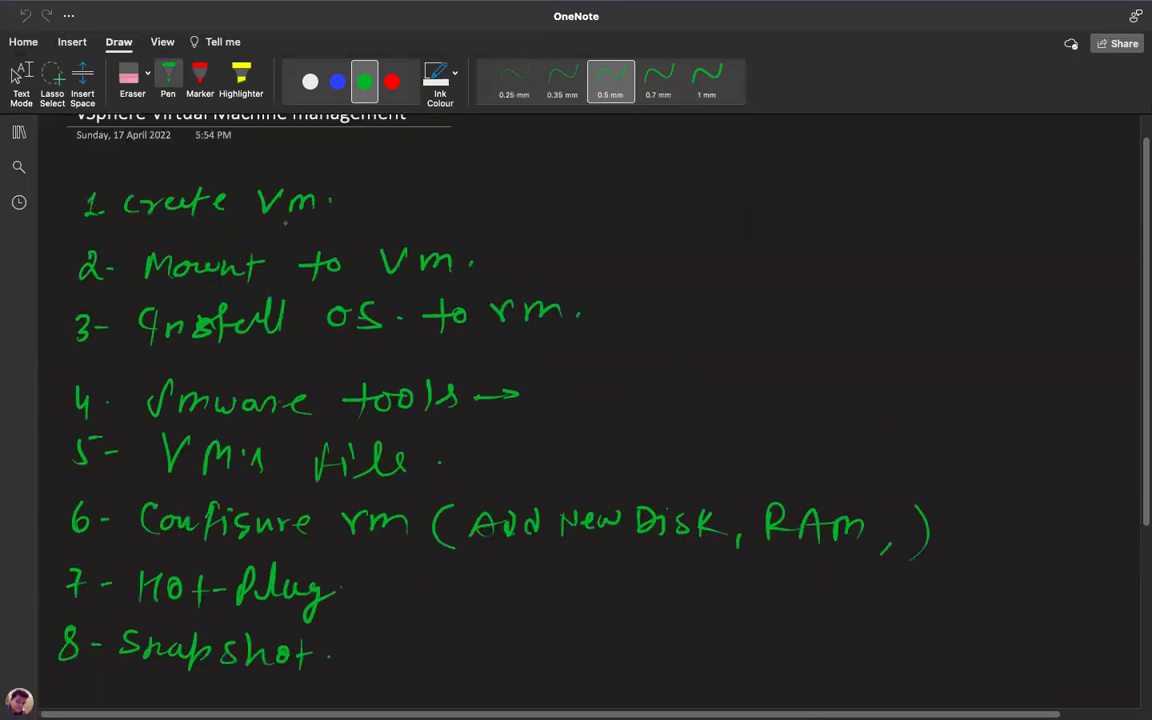
{"action": "key", "text": "ctrl+Right"}
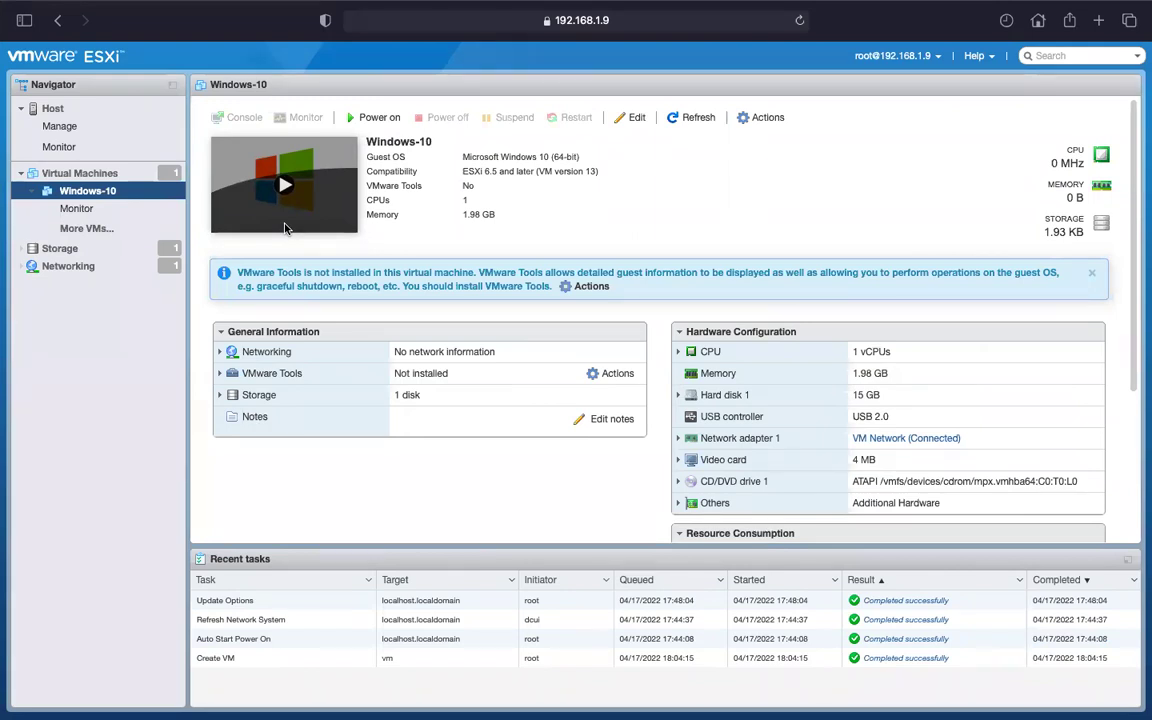
Power on the Windows-10 VM and watch its console until network boot fails with 'Operating System not found'.
{"action": "left_click", "coordinate": [284, 228]}
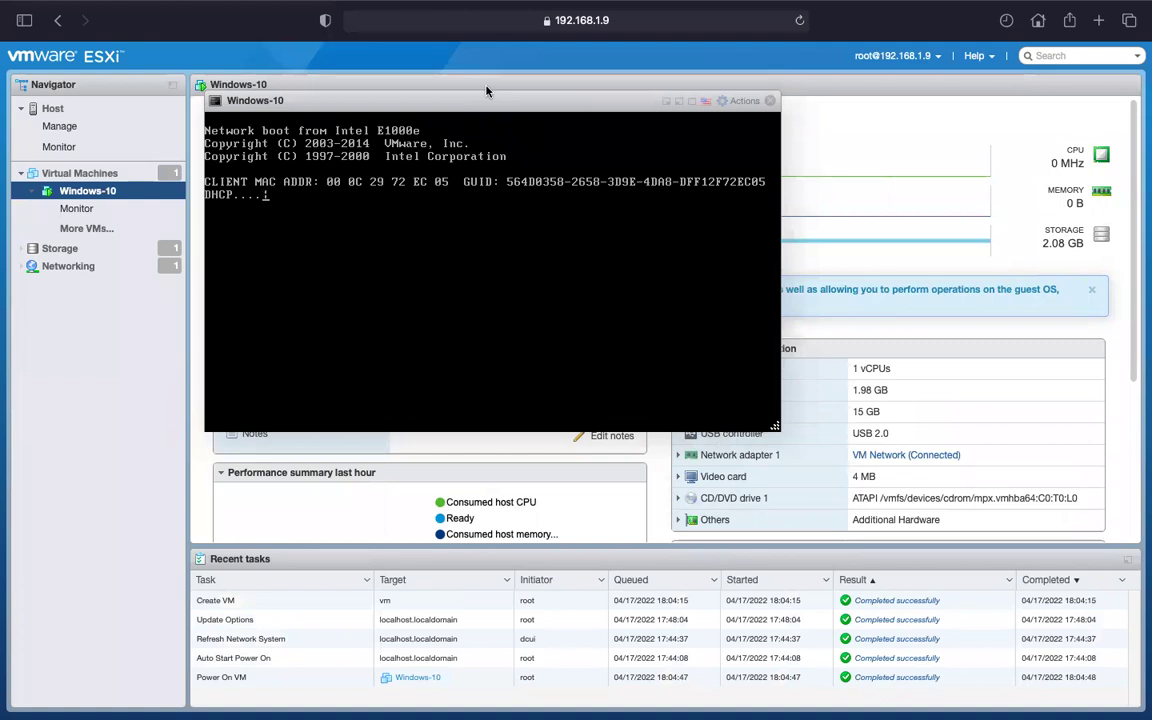
{"action": "mouse_move", "coordinate": [468, 8]}
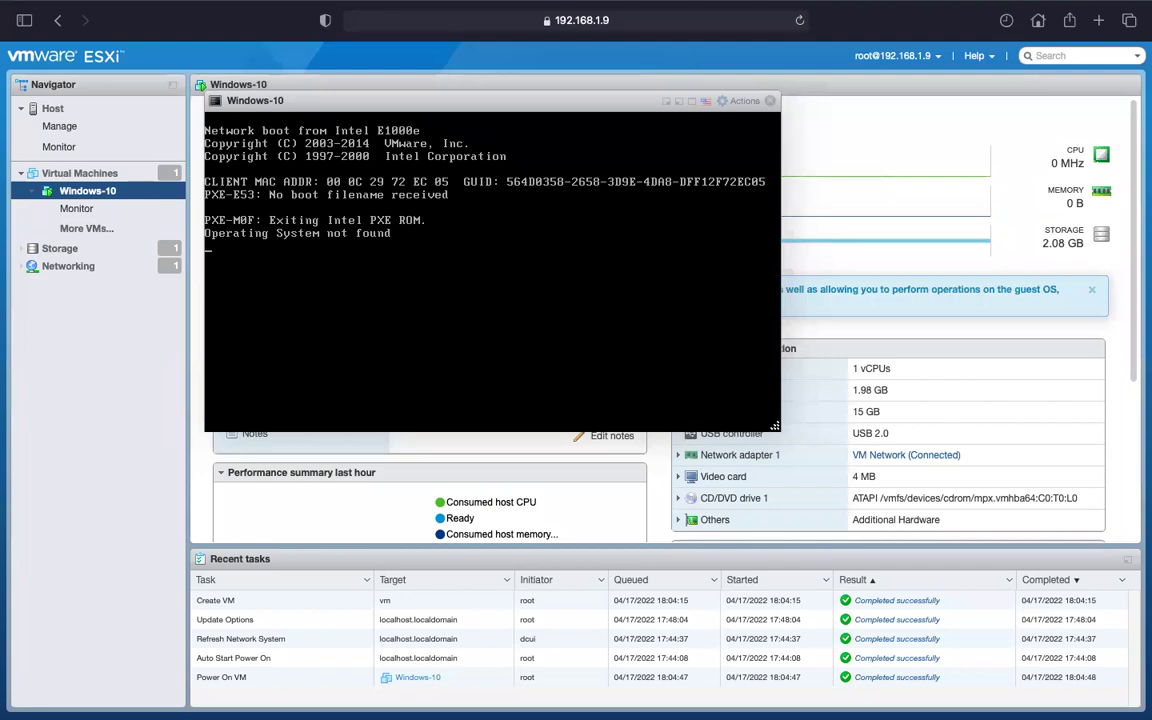
{"action": "left_click", "coordinate": [747, 102]}
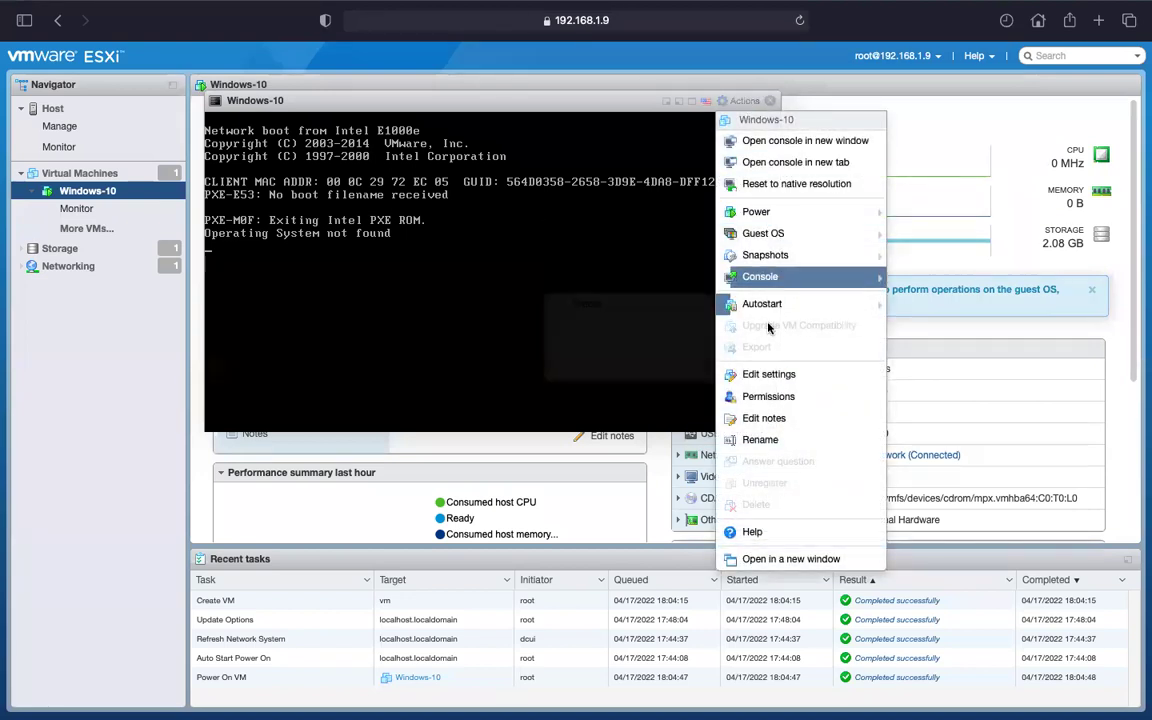
Edit the VM's settings and set CD/DVD Drive 1 to Datastore ISO file.
{"action": "left_click", "coordinate": [760, 377]}
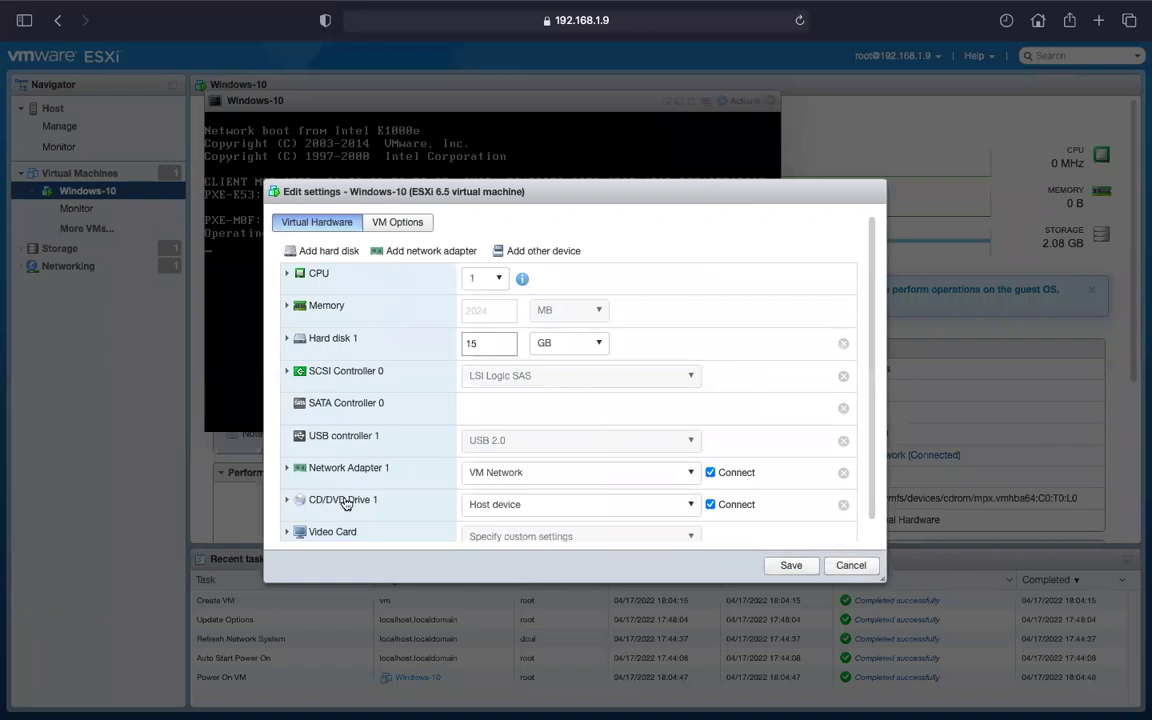
{"action": "left_click", "coordinate": [532, 508]}
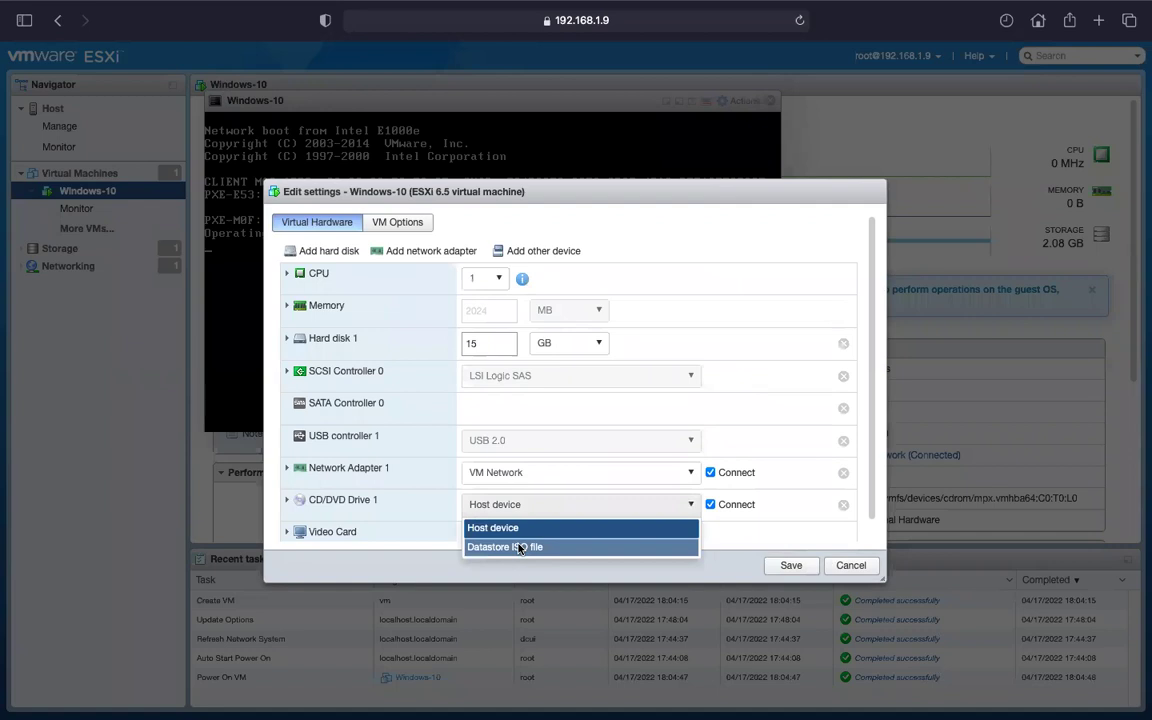
{"action": "left_click", "coordinate": [519, 548]}
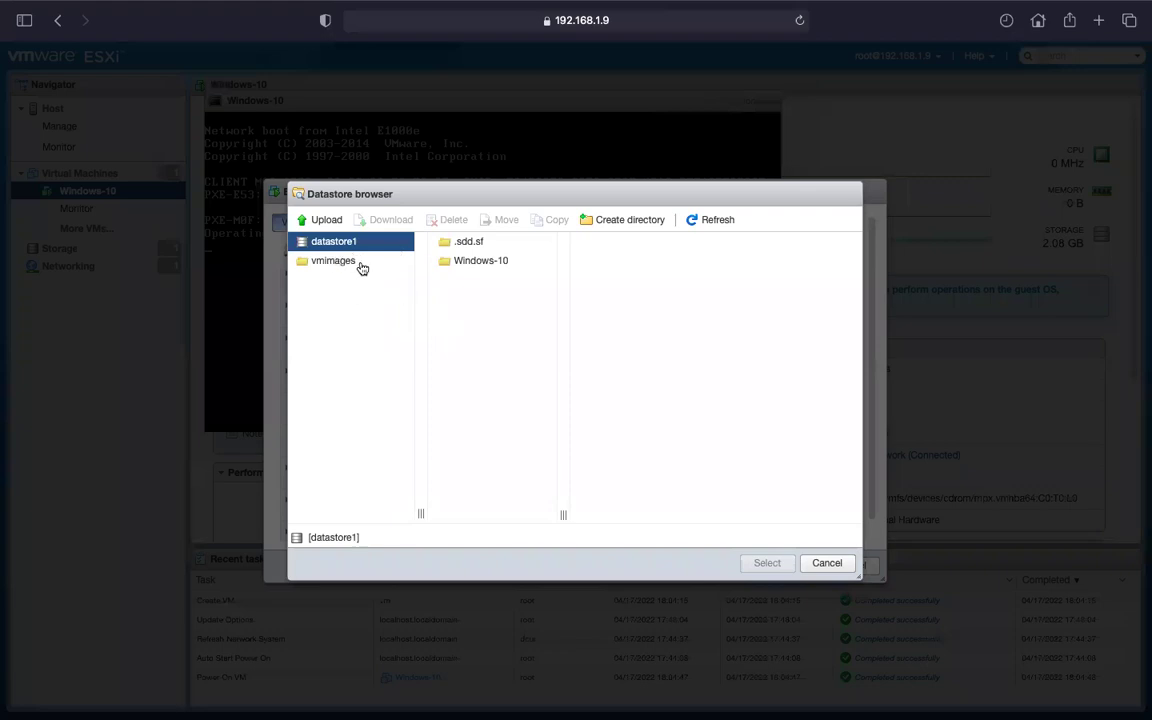
Upload Win10_21H1_English_x64.iso from the AWS folder into datastore1 via the Datastore browser.
{"action": "left_click", "coordinate": [325, 220]}
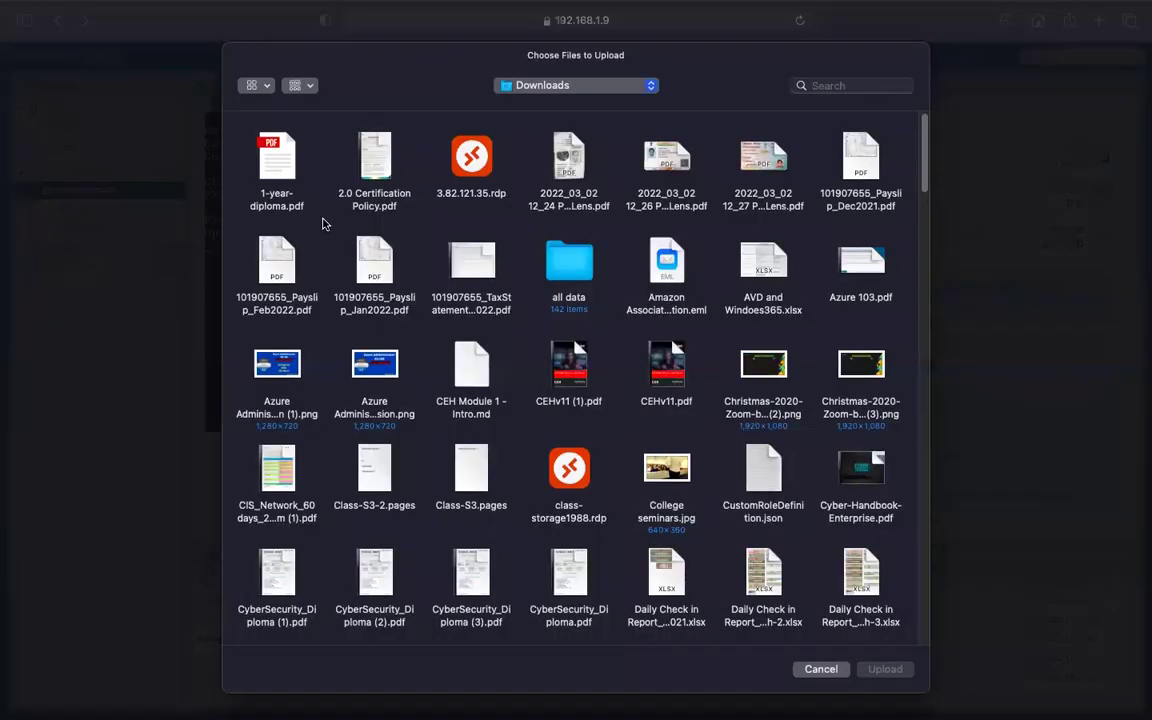
{"action": "left_click", "coordinate": [579, 87]}
{"action": "left_click", "coordinate": [579, 87]}
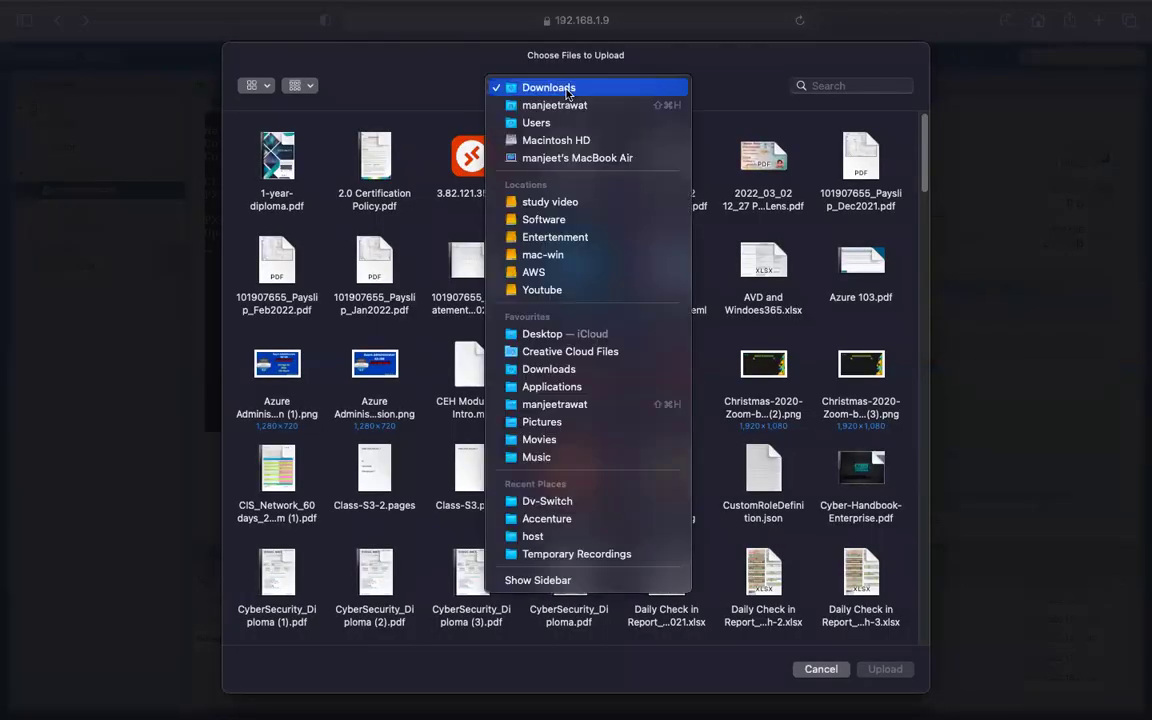
{"action": "left_click", "coordinate": [540, 275]}
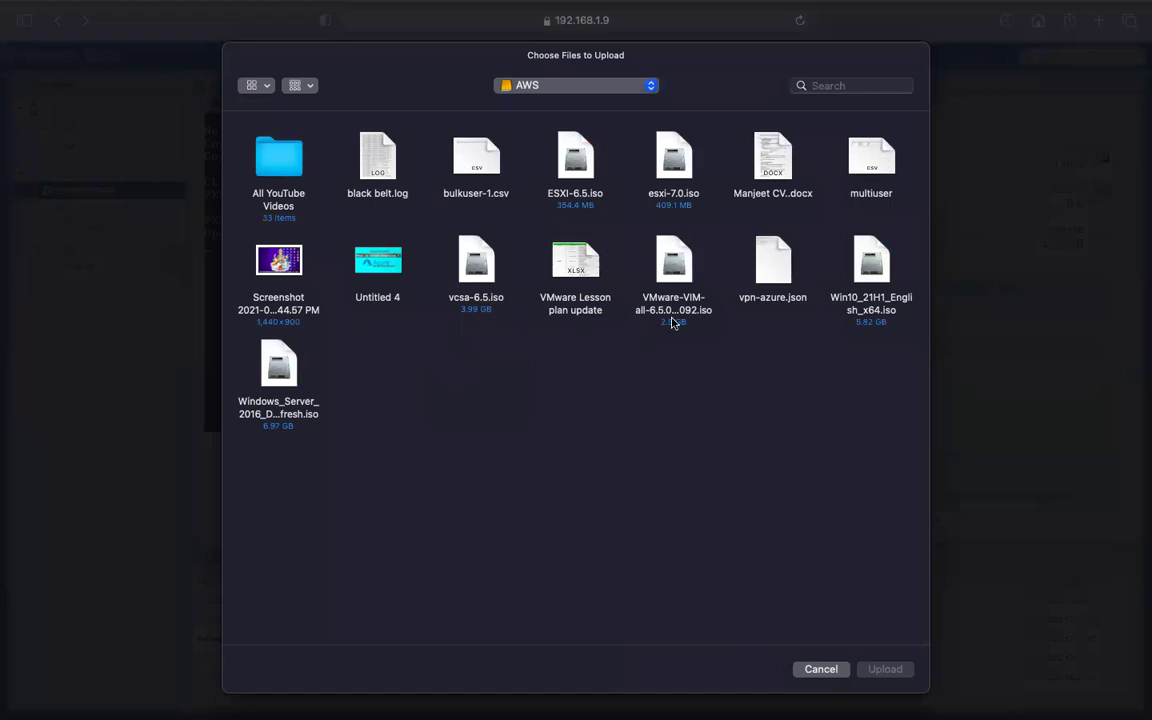
{"action": "left_click", "coordinate": [877, 268]}
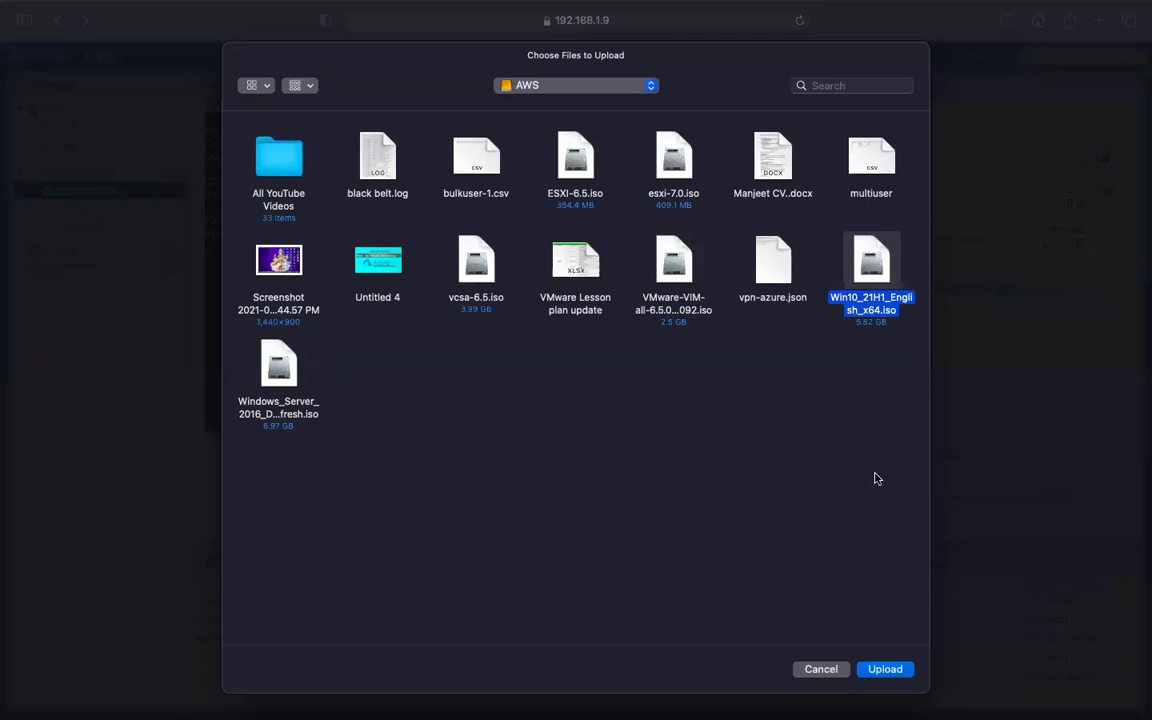
{"action": "left_click", "coordinate": [885, 669]}
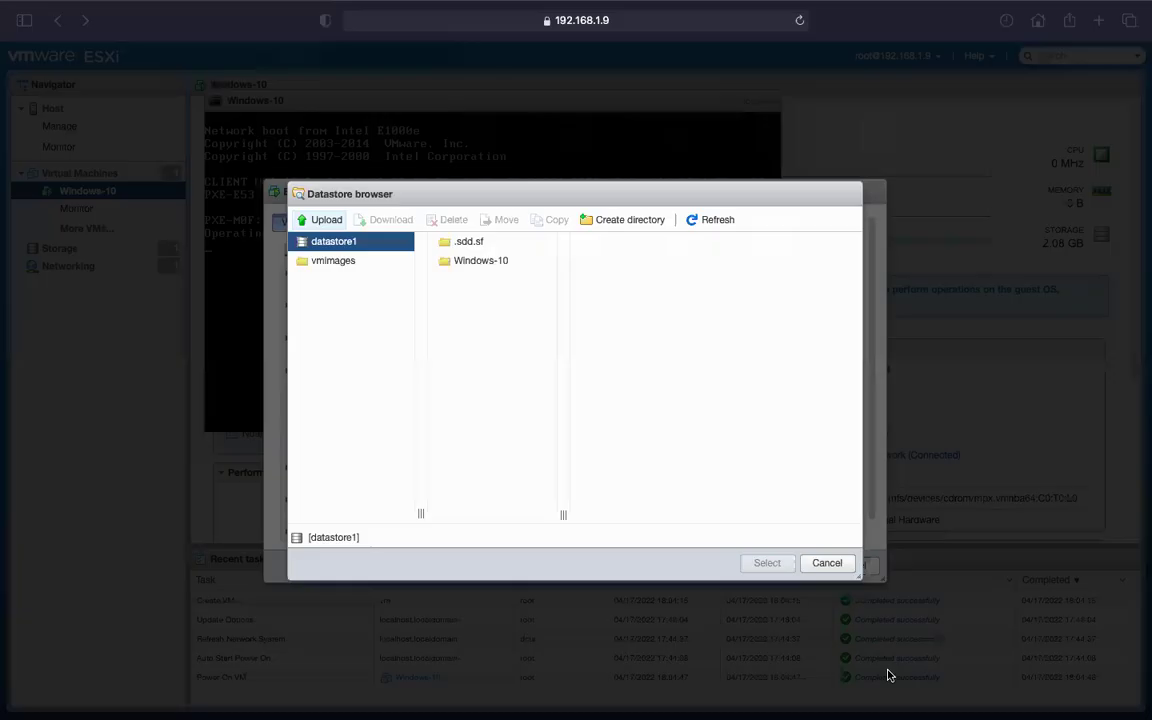
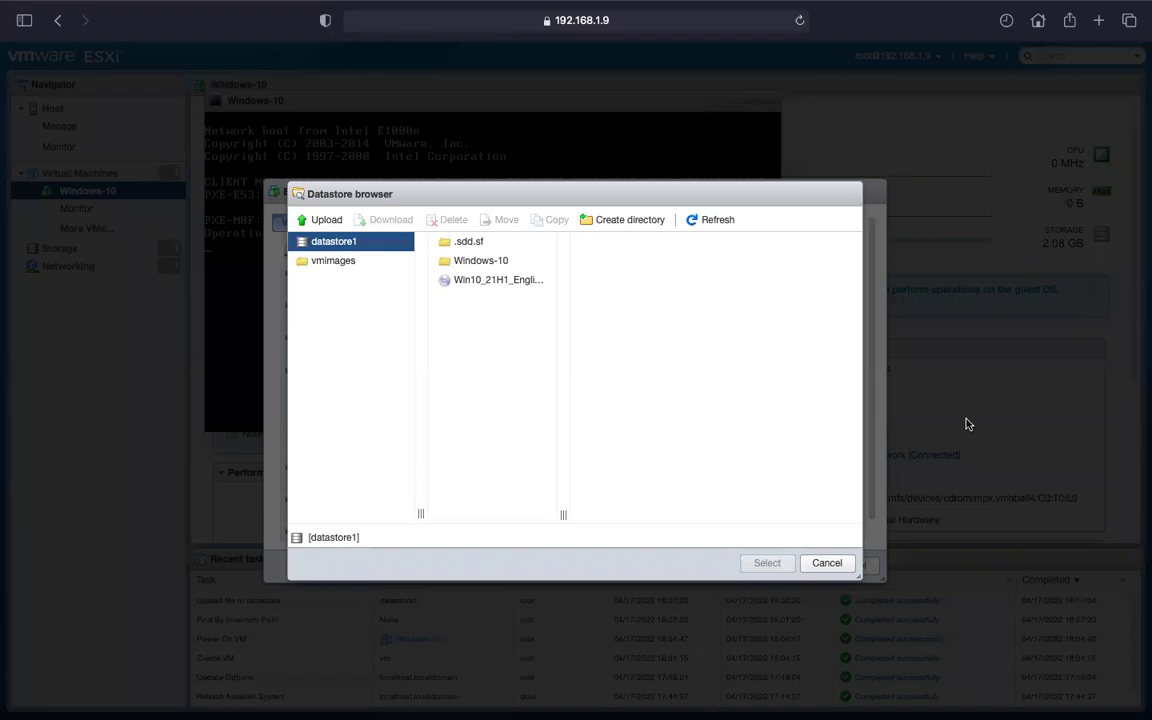
Pick Win10_21H1_English_x64.iso from datastore1 as the CD/DVD drive image.
{"action": "mouse_move", "coordinate": [461, 8]}
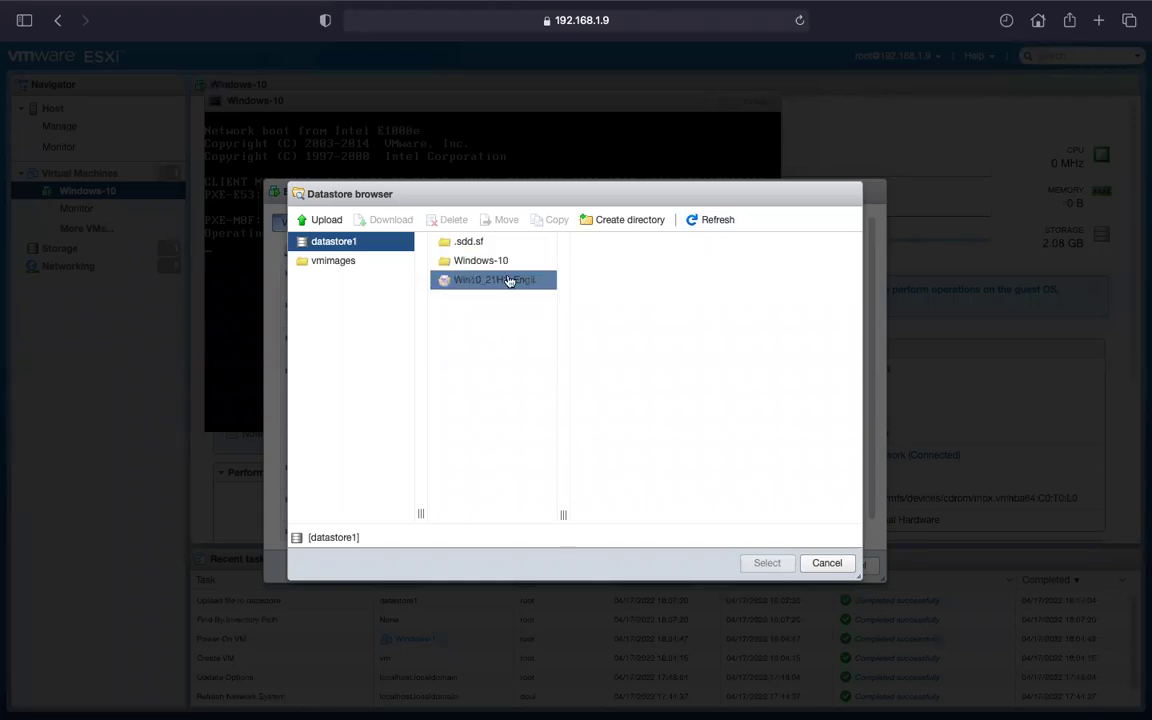
{"action": "left_click", "coordinate": [481, 287]}
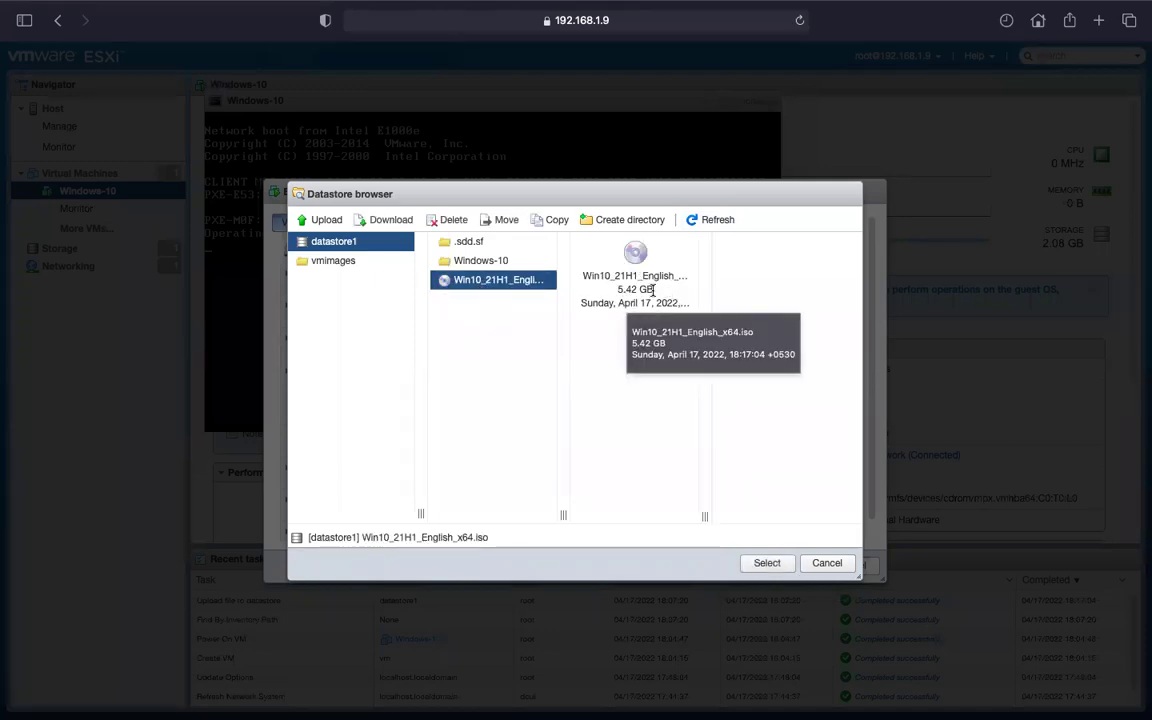
{"action": "left_click", "coordinate": [760, 566]}
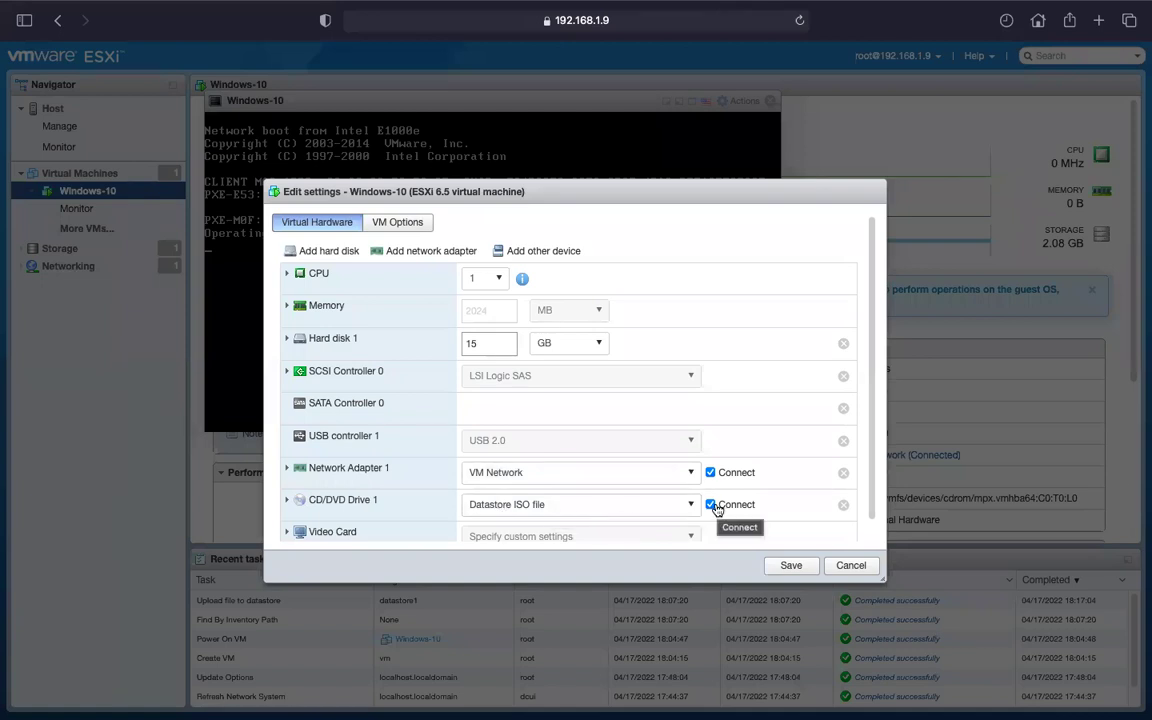
Save the VM settings so the Windows-10 console boots from the attached ISO.
{"action": "left_click", "coordinate": [791, 566]}
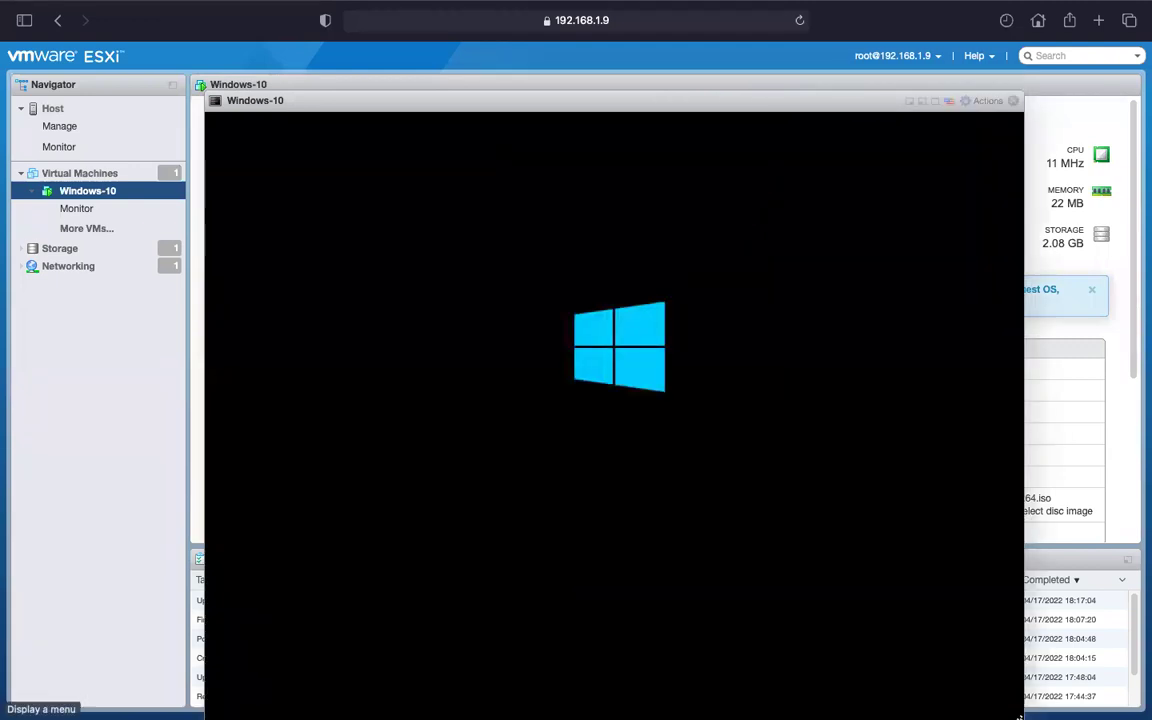
Keep the default language and keyboard settings and start Install now.
{"action": "left_click_drag", "start_coordinate": [590, 106], "coordinate": [465, 28]}
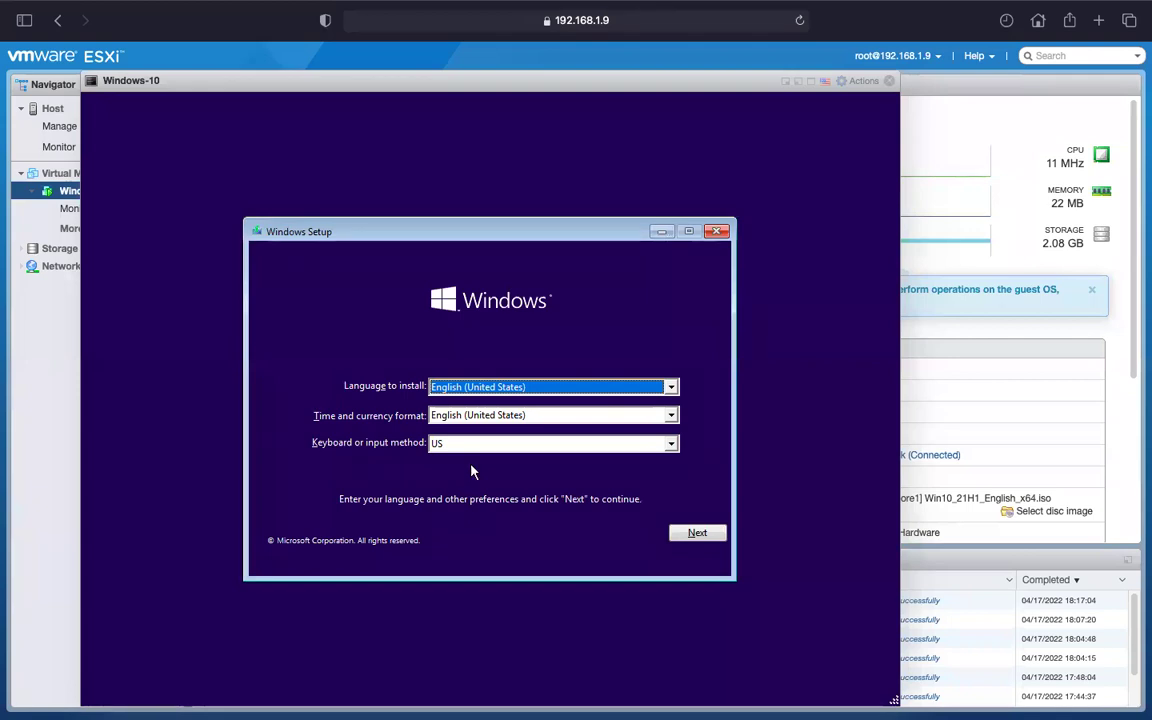
{"action": "left_click", "coordinate": [695, 533]}
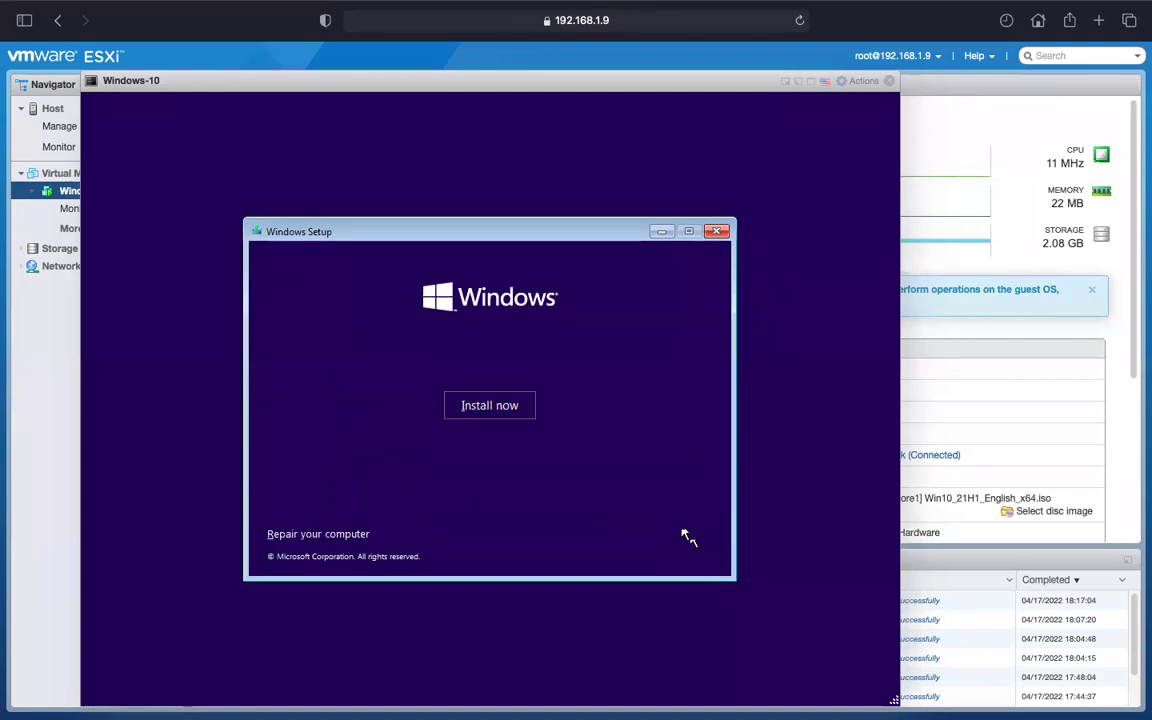
{"action": "left_click", "coordinate": [480, 410]}
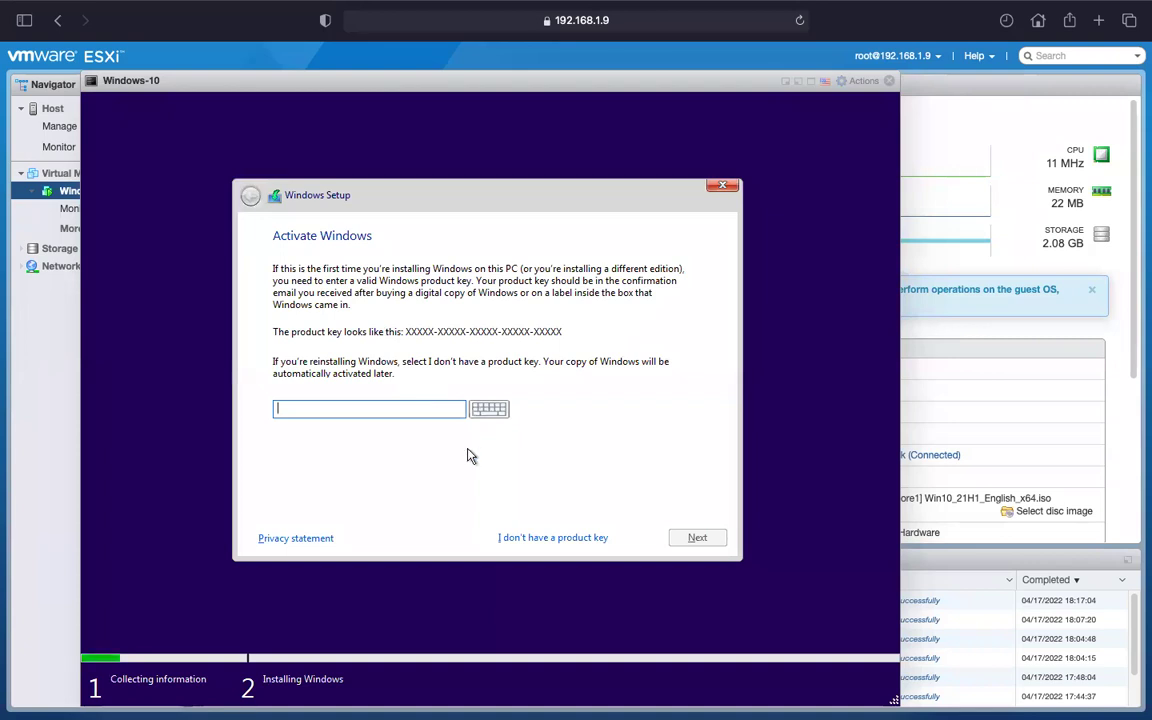
Skip the product key, choose Windows 10 Pro, accept the licence, and pick Custom install.
{"action": "left_click", "coordinate": [550, 540]}
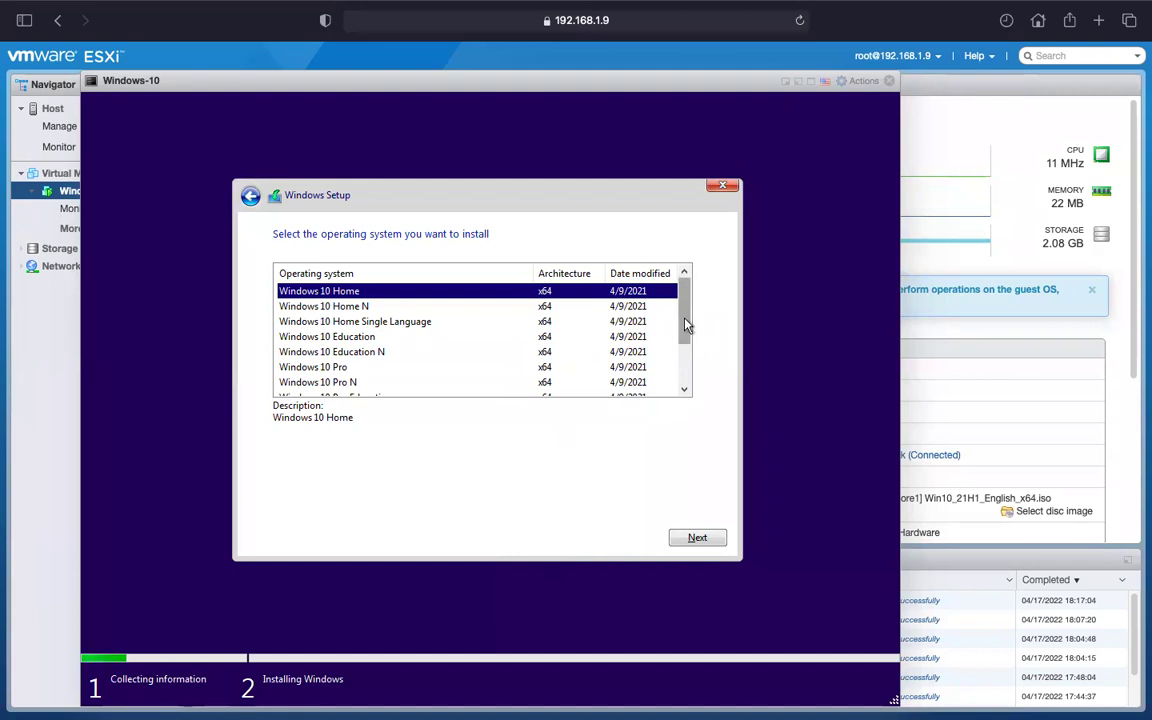
{"action": "left_click_drag", "start_coordinate": [686, 324], "coordinate": [689, 411]}
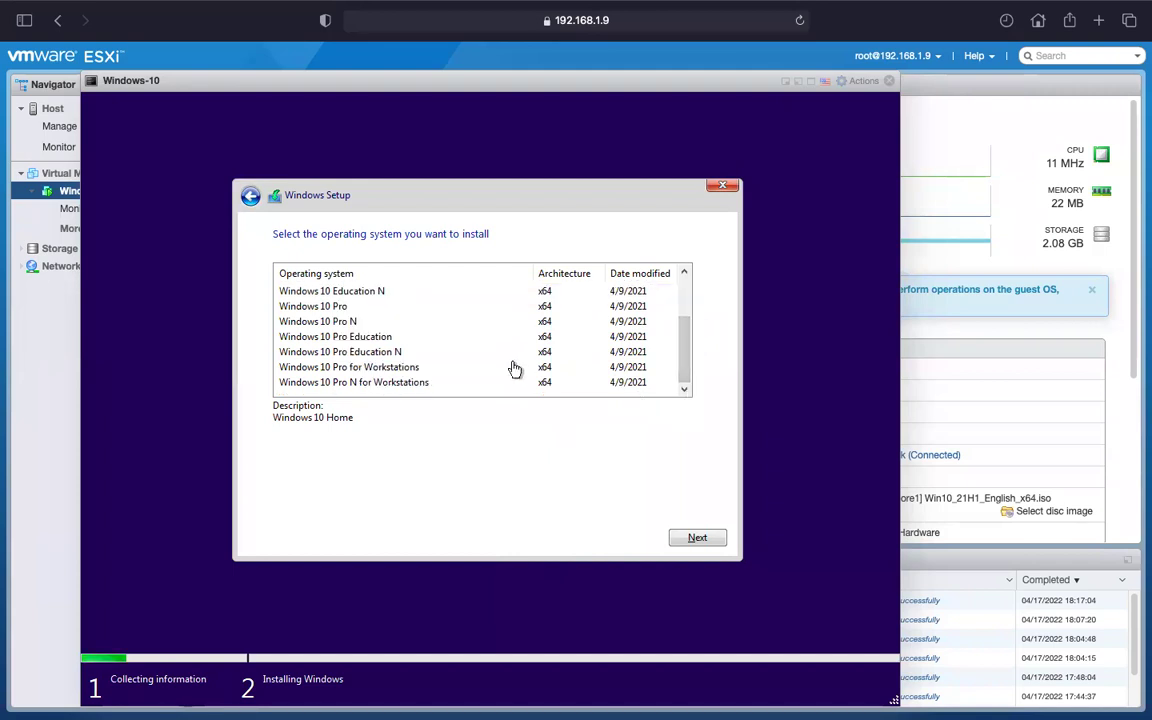
{"action": "left_click", "coordinate": [318, 308]}
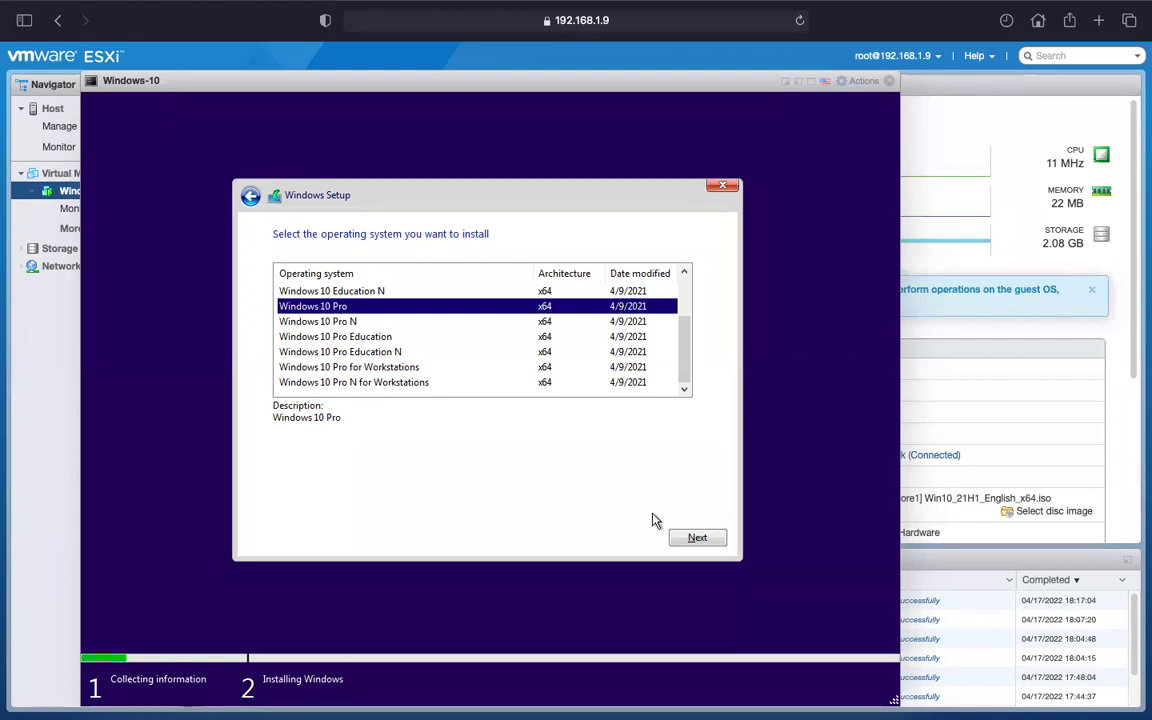
{"action": "left_click", "coordinate": [707, 538]}
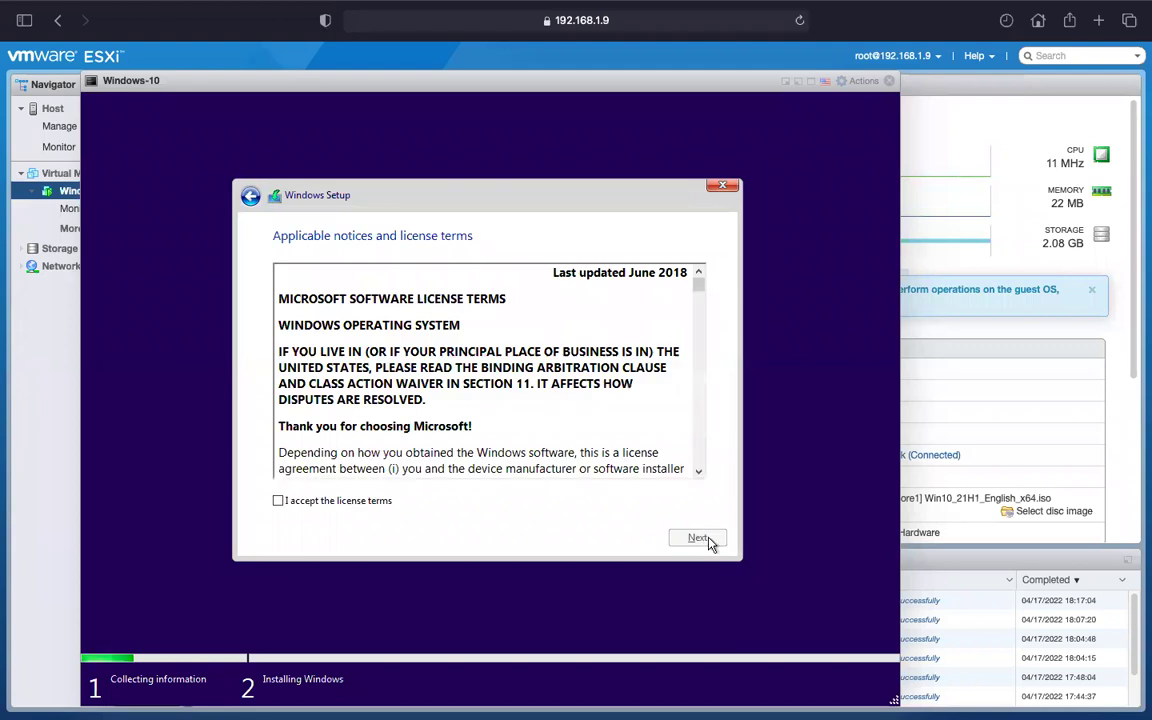
{"action": "left_click", "coordinate": [280, 502]}
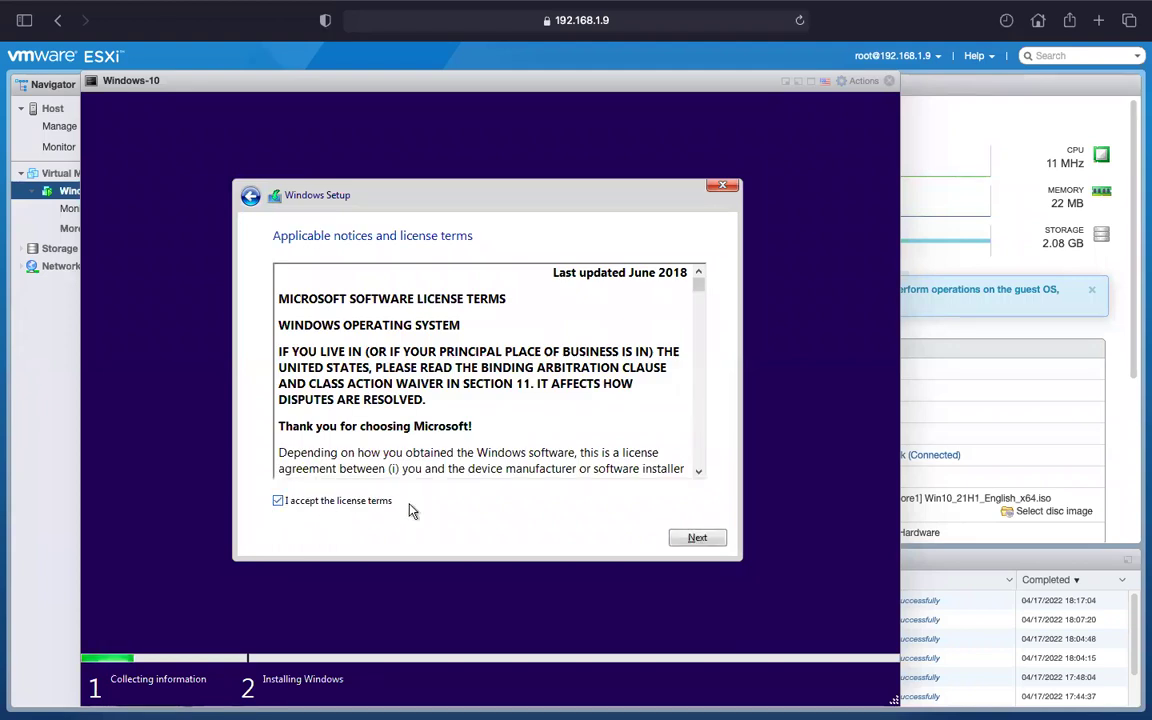
{"action": "left_click", "coordinate": [718, 545]}
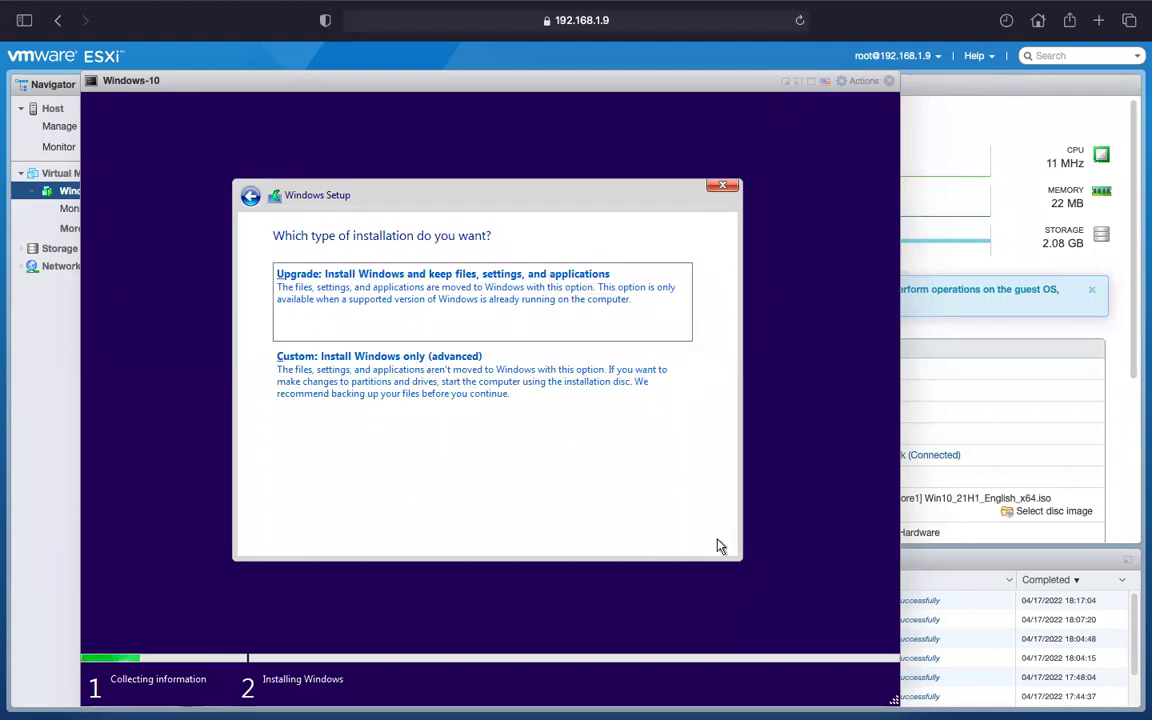
{"action": "left_click", "coordinate": [388, 380]}
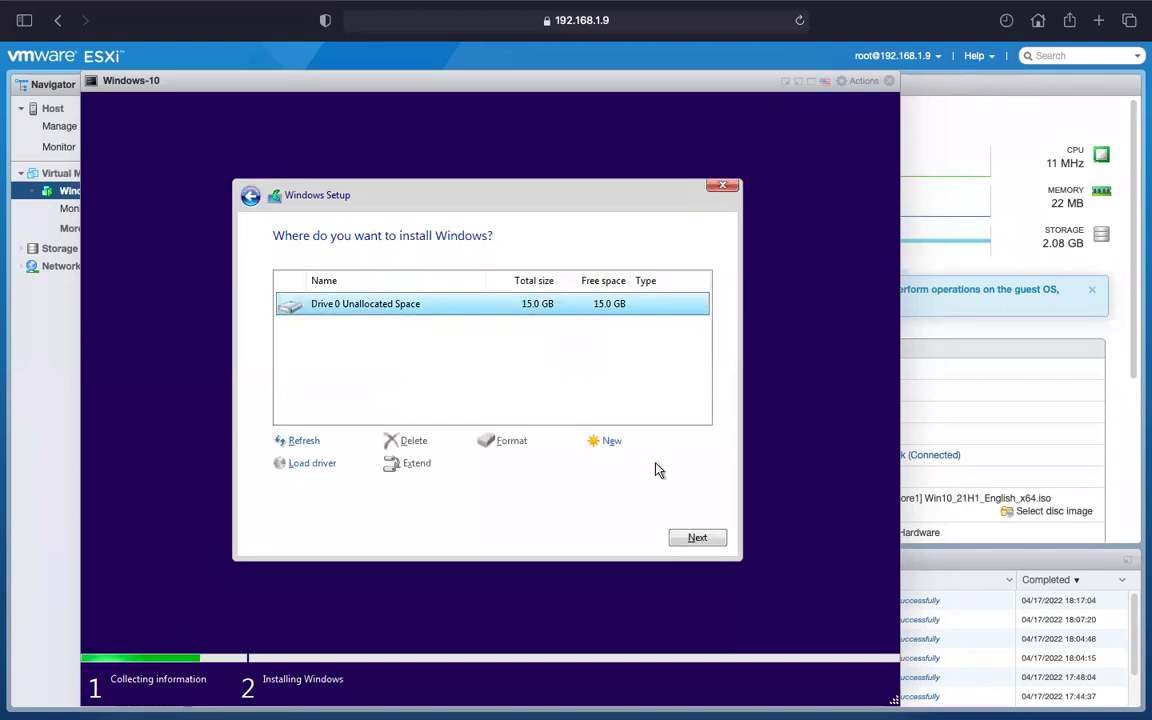
Install Windows onto the unallocated 15.0 GB Drive 0 and let setup copy files.
{"action": "left_click", "coordinate": [696, 539]}
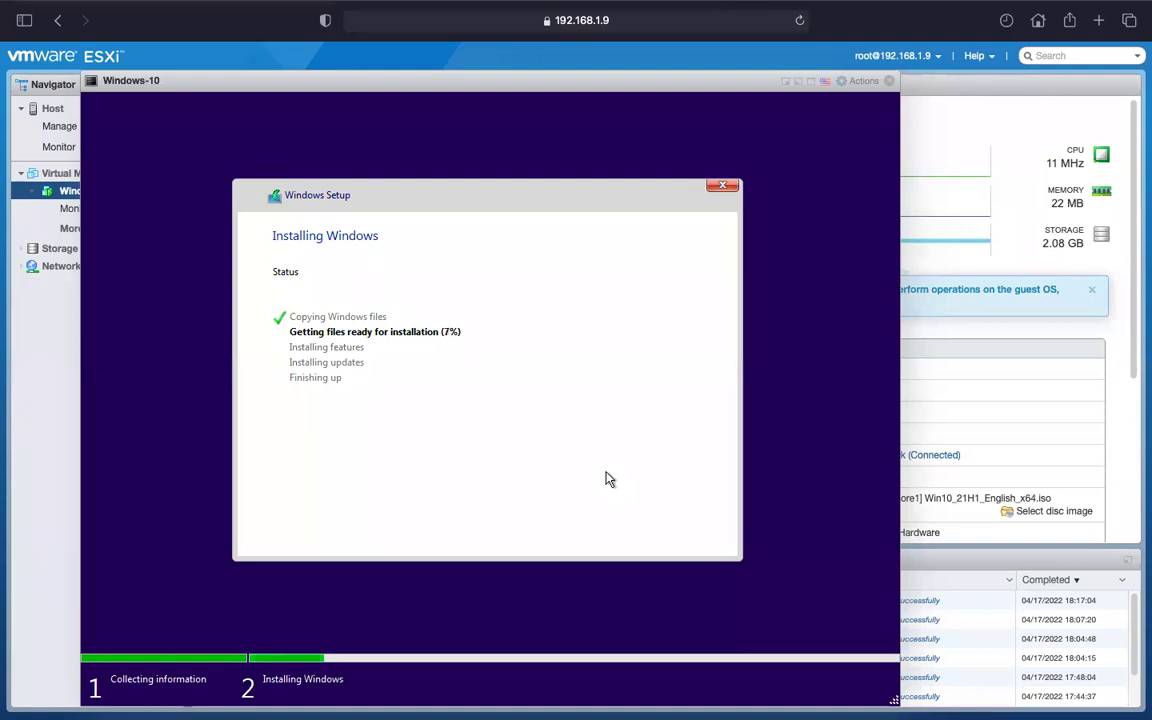
{"action": "key", "text": "ctrl+Right"}
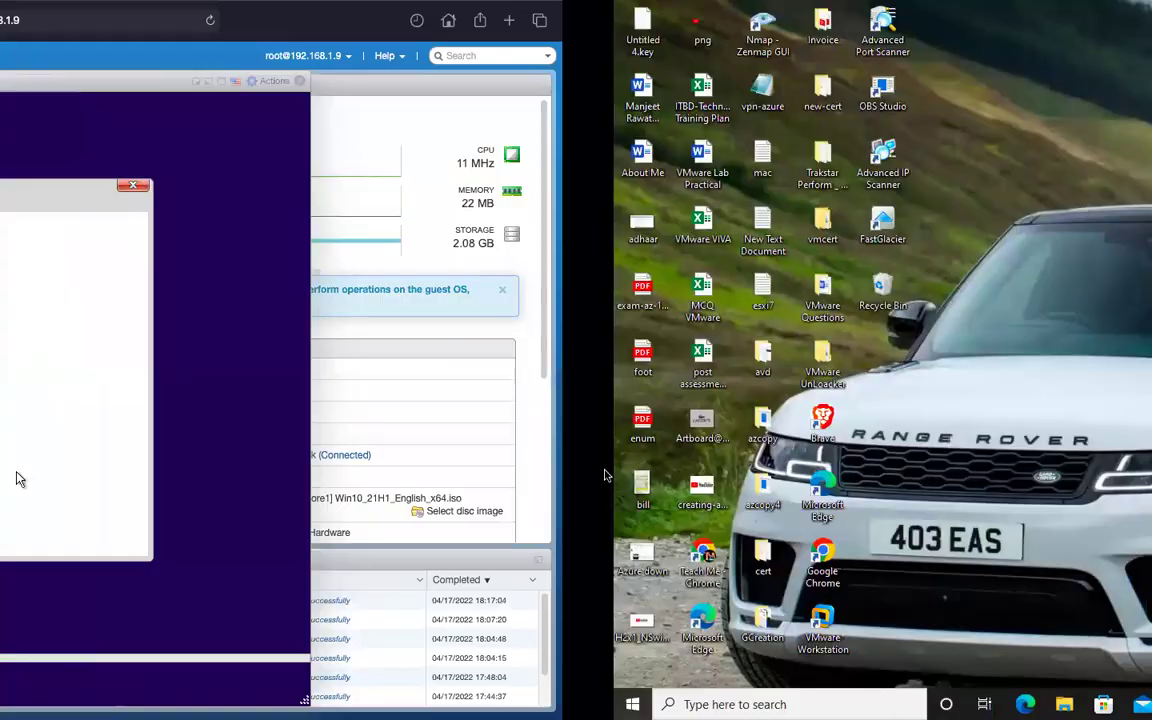
In OneNote, tick off create Vm, Mount to Vm and Install OS on the checklist.
{"action": "key", "text": "ctrl+Left"}
{"action": "key", "text": "ctrl+Left"}
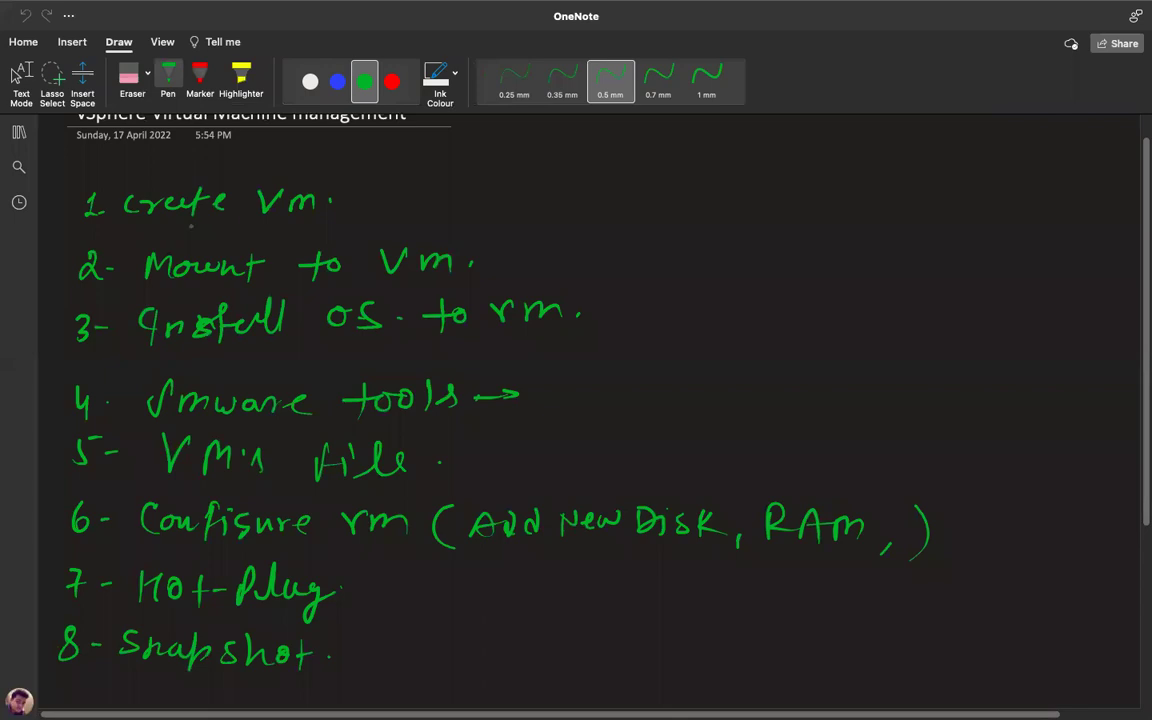
{"action": "left_click_drag", "start_coordinate": [346, 192], "coordinate": [377, 182]}
{"action": "left_click_drag", "start_coordinate": [508, 258], "coordinate": [550, 240]}
{"action": "left_click_drag", "start_coordinate": [609, 312], "coordinate": [658, 291]}
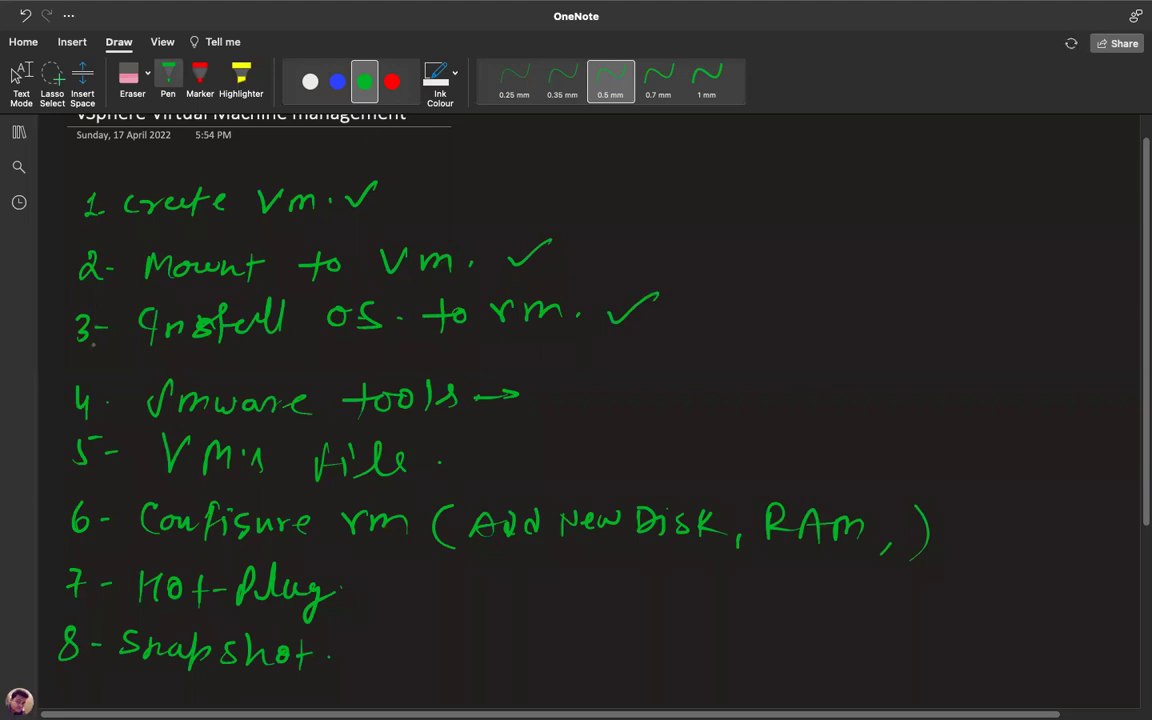
Switch the pen to red and open the To manage vSphere ESXI page.
{"action": "left_click", "coordinate": [391, 81]}
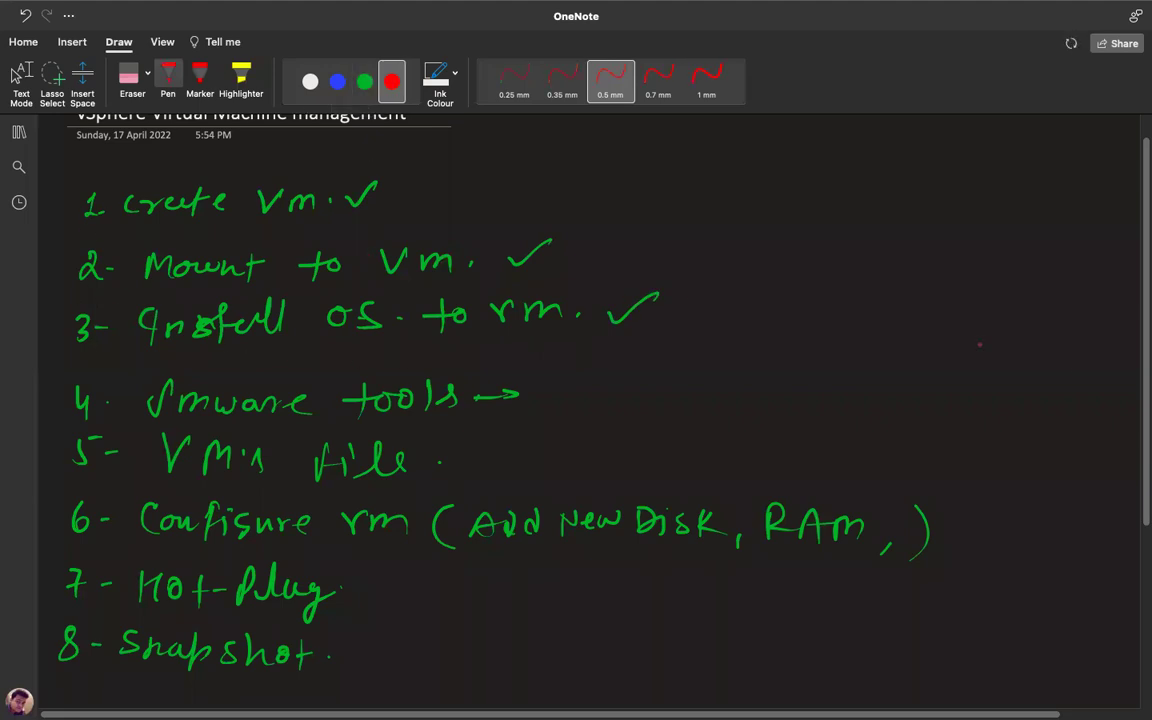
{"action": "scroll", "coordinate": [1028, 360], "scroll_direction": "up", "scroll_amount": 3}
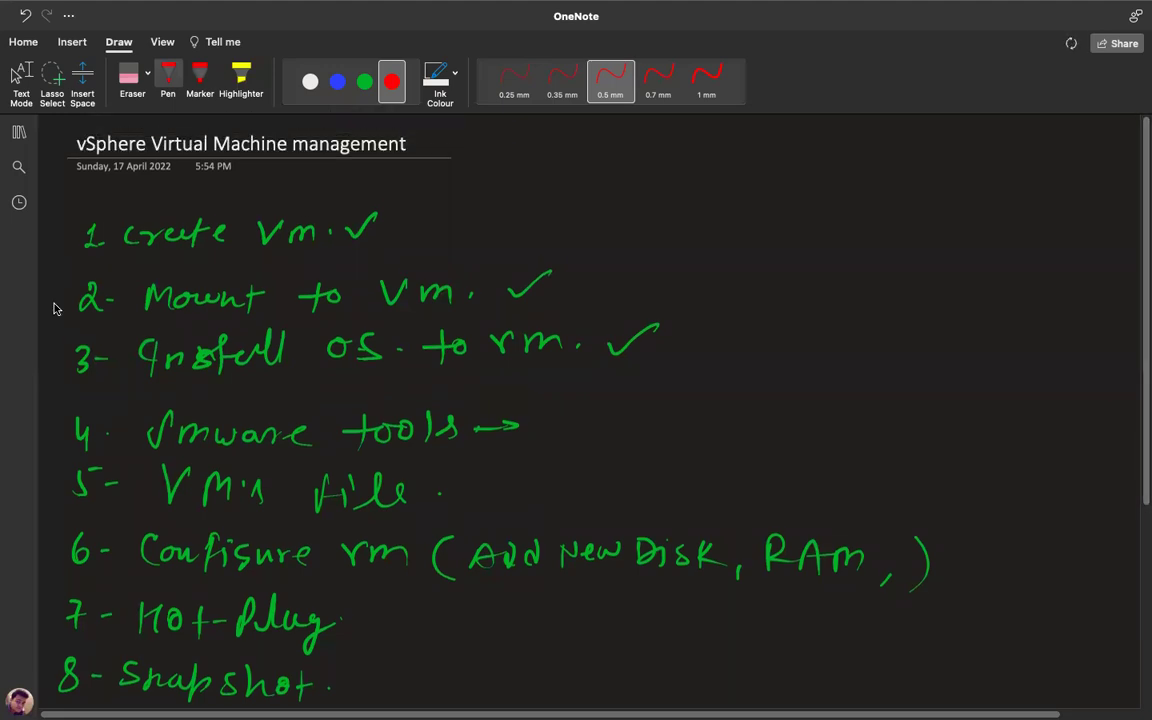
{"action": "left_click", "coordinate": [18, 131]}
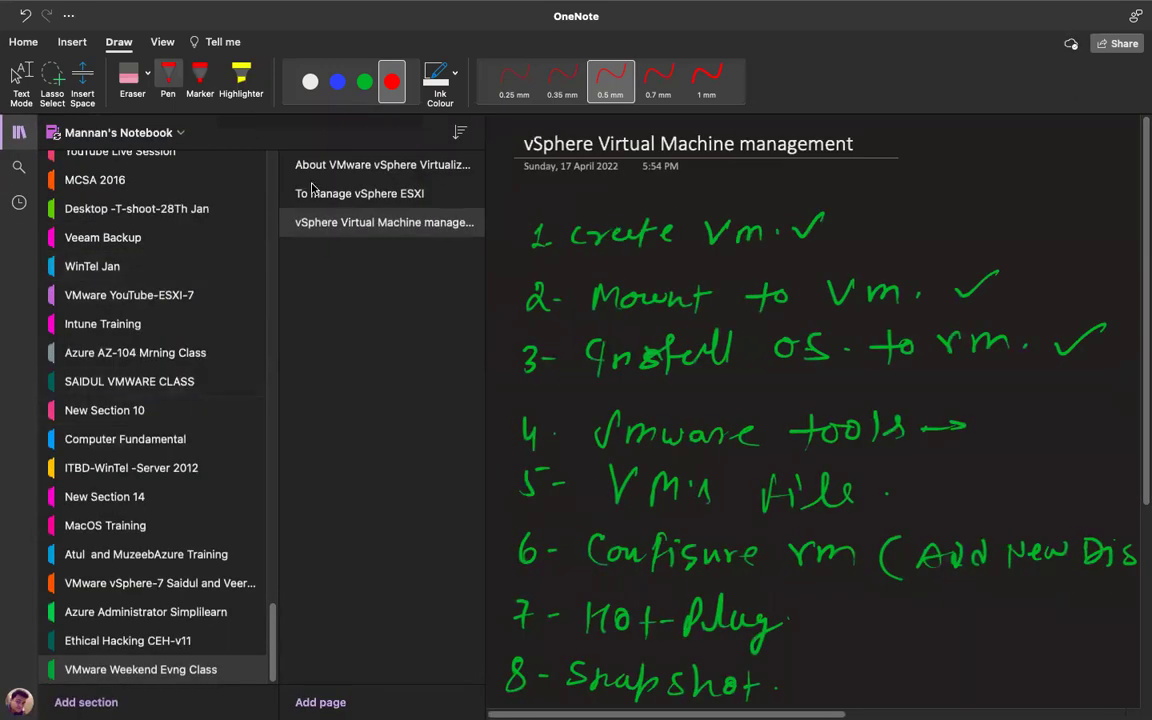
{"action": "left_click", "coordinate": [325, 192]}
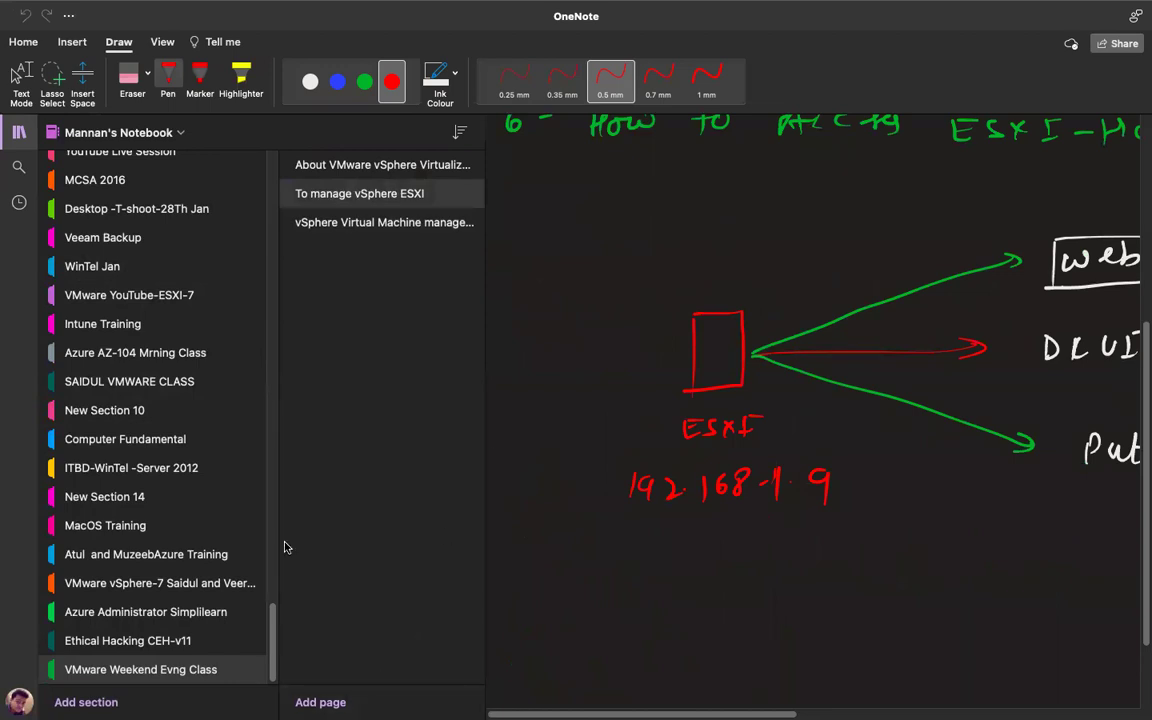
{"action": "left_click", "coordinate": [18, 131]}
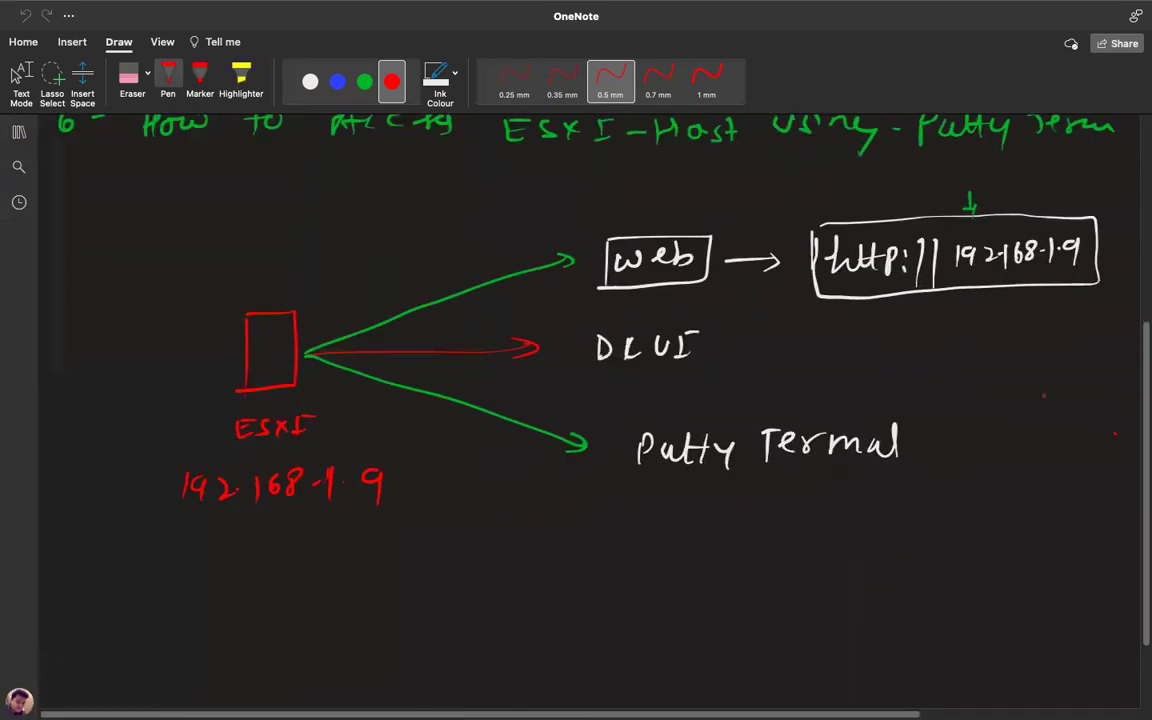
{"action": "scroll", "coordinate": [590, 400], "scroll_direction": "up", "scroll_amount": 5}
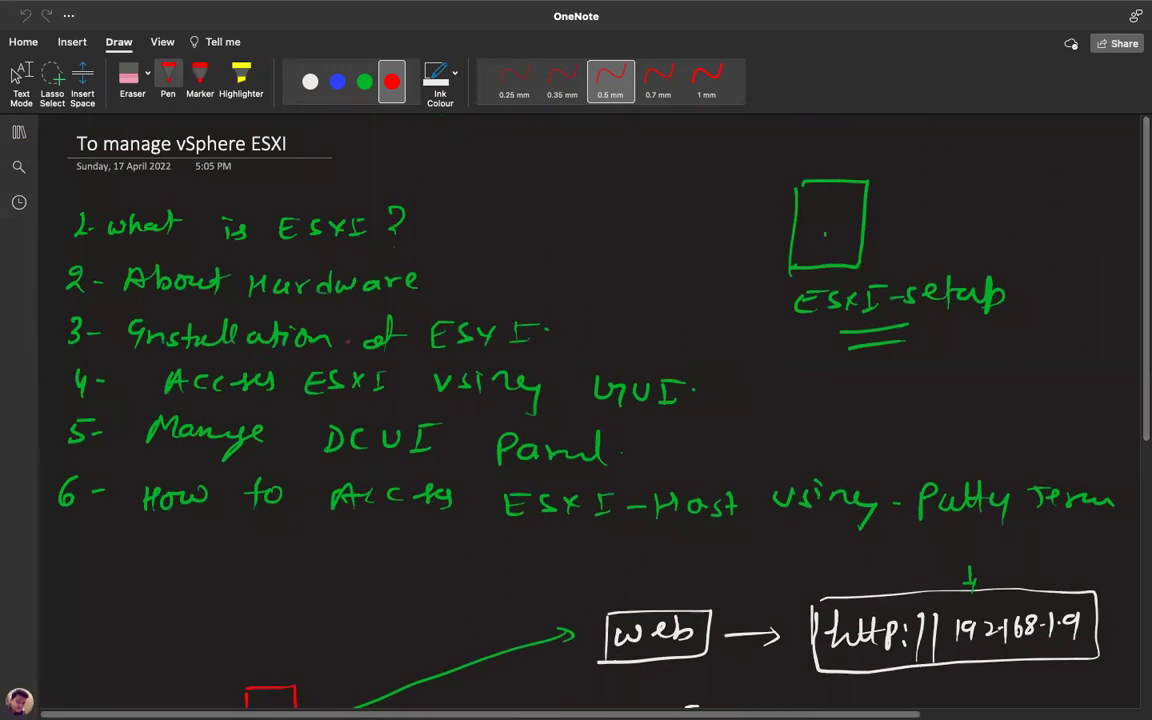
Mark Putty in red, tick items 1–5, and underline DCUI.
{"action": "left_click_drag", "start_coordinate": [945, 534], "coordinate": [1024, 533]}
{"action": "left_click_drag", "start_coordinate": [941, 472], "coordinate": [1031, 469]}
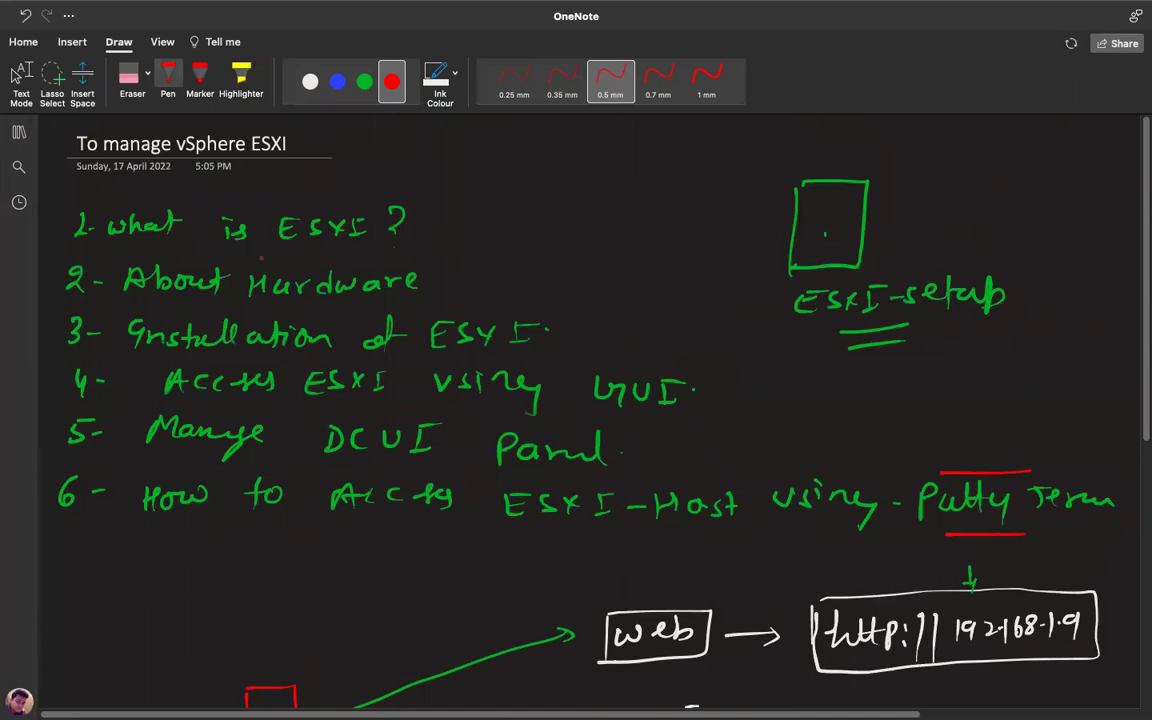
{"action": "mouse_move", "coordinate": [393, 221]}
{"action": "left_mouse_down"}
{"action": "mouse_move", "coordinate": [402, 231]}
{"action": "mouse_move", "coordinate": [432, 206]}
{"action": "left_mouse_up"}
{"action": "left_click_drag", "start_coordinate": [441, 279], "coordinate": [478, 265]}
{"action": "left_click_drag", "start_coordinate": [570, 333], "coordinate": [611, 317]}
{"action": "left_click_drag", "start_coordinate": [717, 389], "coordinate": [748, 381]}
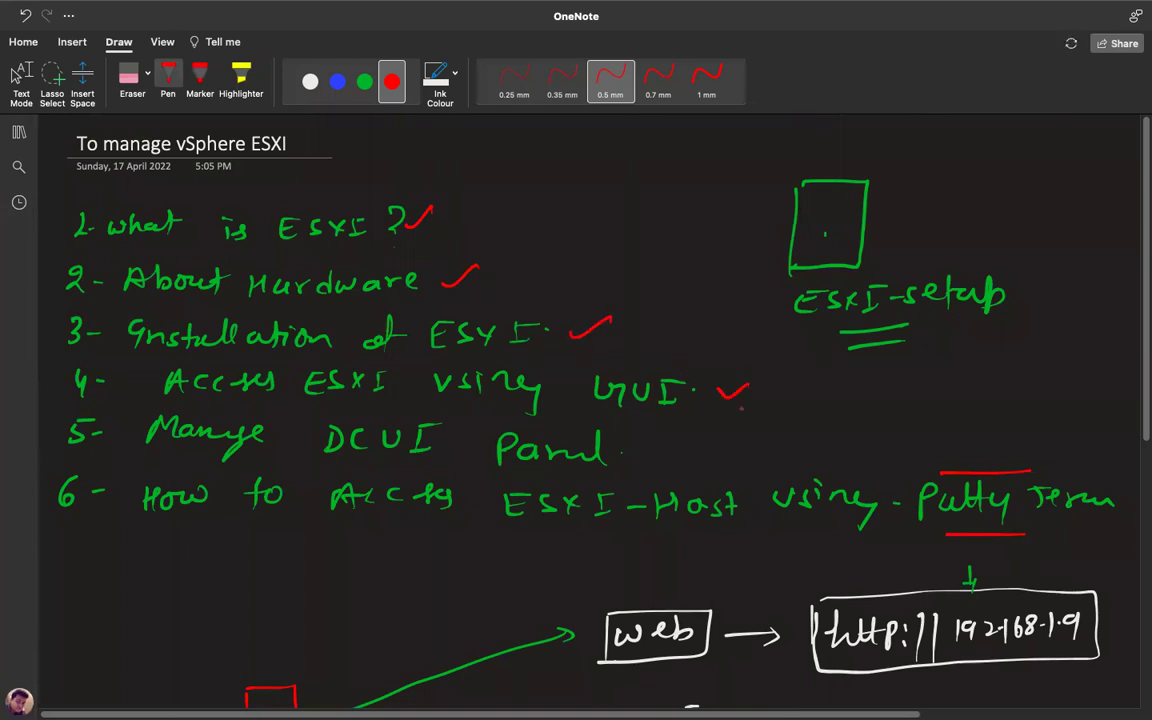
{"action": "left_click_drag", "start_coordinate": [609, 458], "coordinate": [651, 449]}
{"action": "left_click_drag", "start_coordinate": [358, 466], "coordinate": [411, 465]}
{"action": "scroll", "coordinate": [1025, 352], "scroll_direction": "down", "scroll_amount": 3}
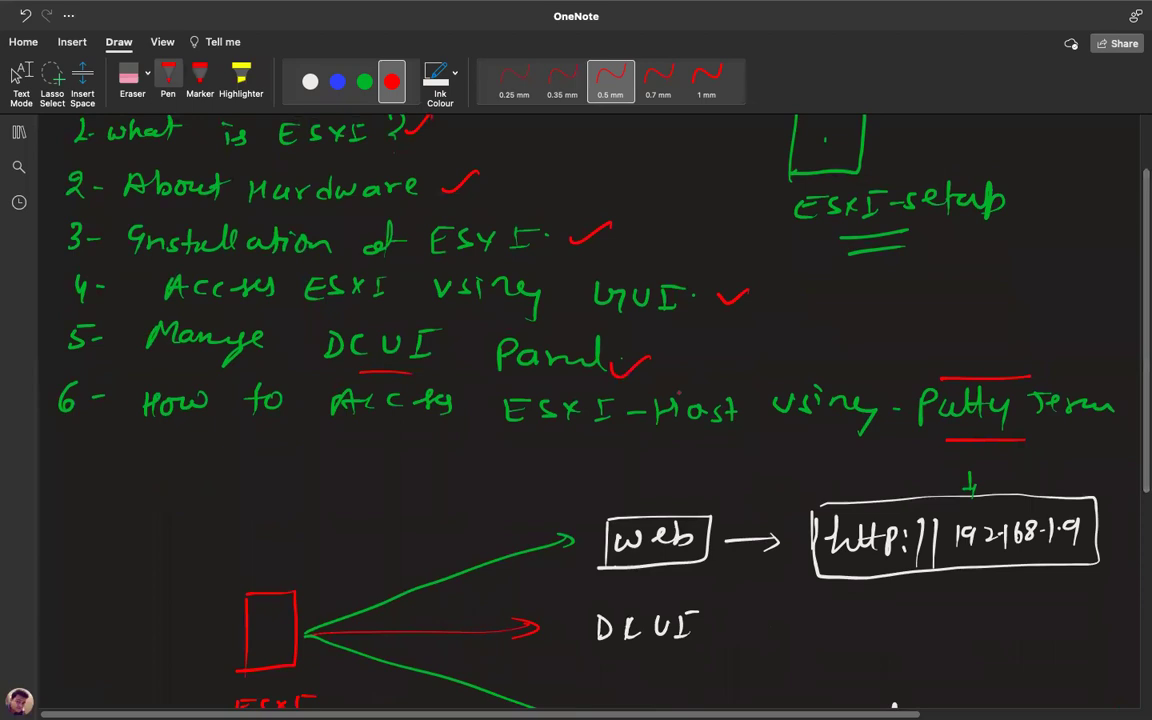
{"action": "left_click", "coordinate": [18, 131]}
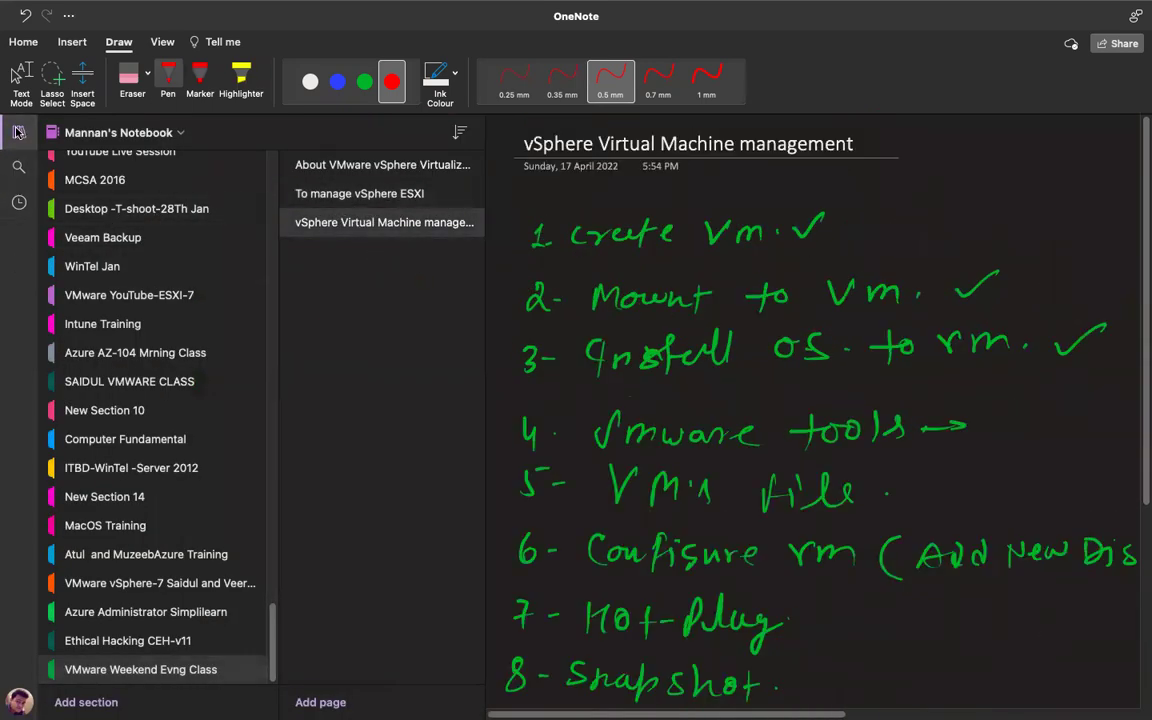
Return to the vSphere Virtual Machine management page and check Windows Setup progress at 46%.
{"action": "left_click", "coordinate": [18, 131]}
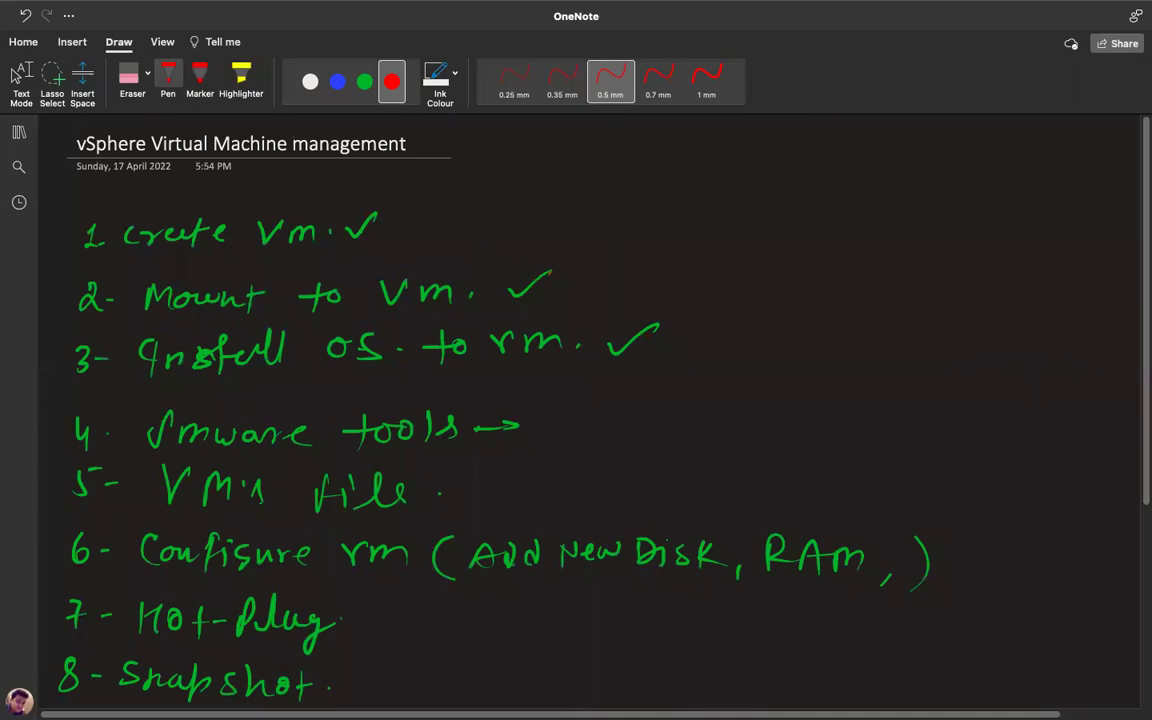
{"action": "key", "text": "ctrl+Left"}
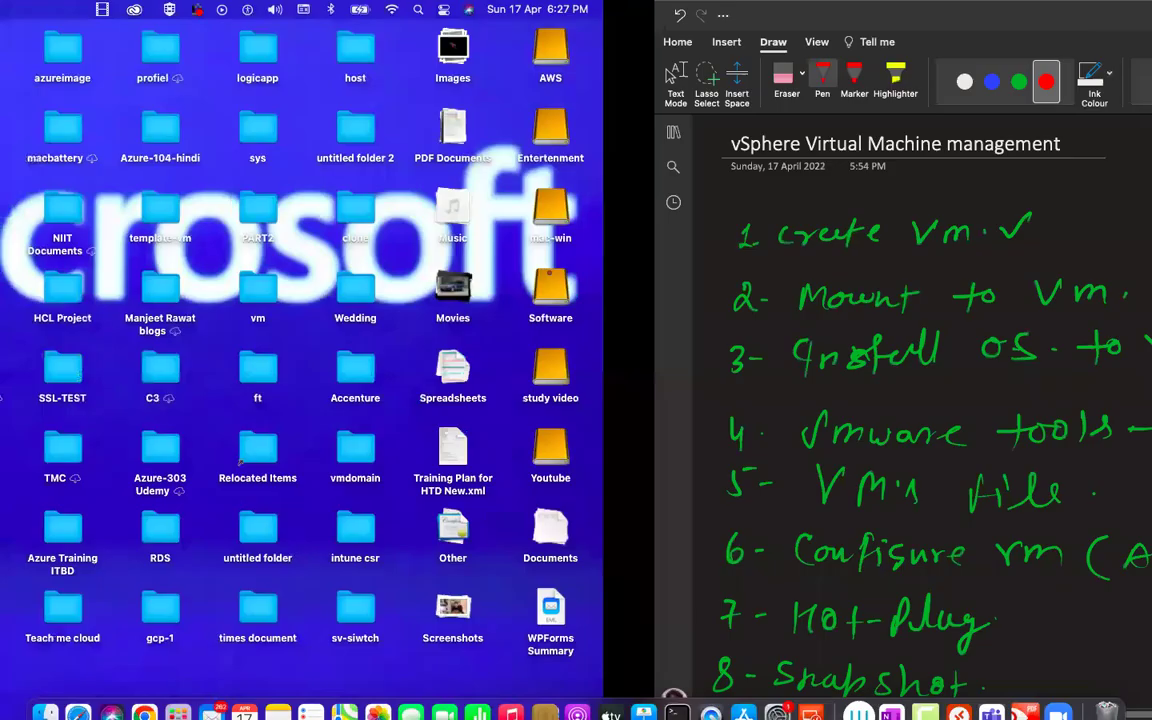
{"action": "key", "text": "ctrl+Right"}
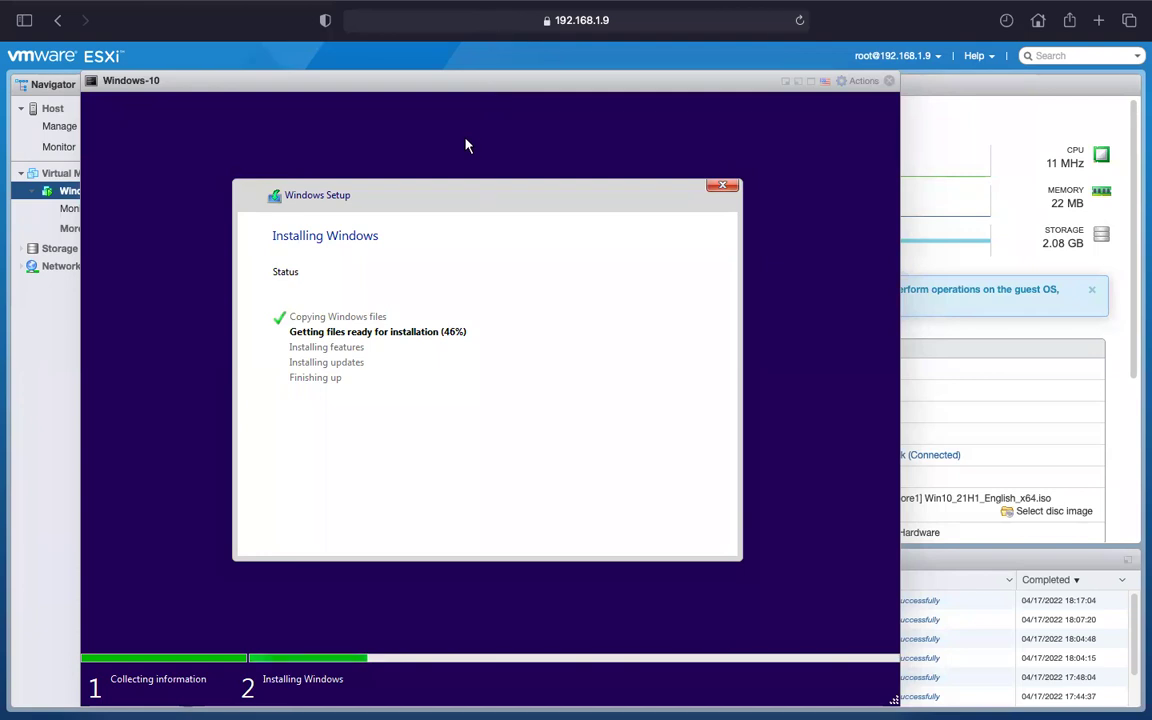
Bring the OneNote vSphere Virtual Machine management checklist back into view.
{"action": "key", "text": "ctrl+Left"}
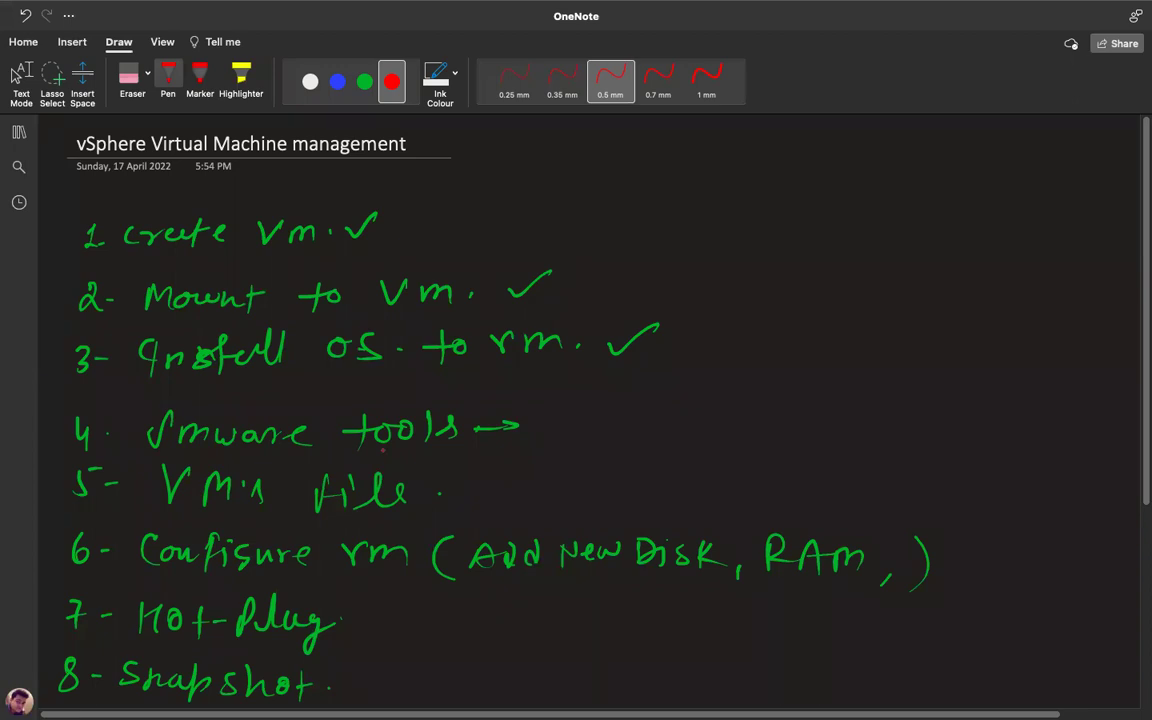
{"action": "scroll", "coordinate": [576, 400], "scroll_direction": "down", "scroll_amount": 3}
Scroll the notes while Windows Setup reaches 63% getting files ready.
{"action": "scroll", "coordinate": [576, 400], "scroll_direction": "up", "scroll_amount": 3}
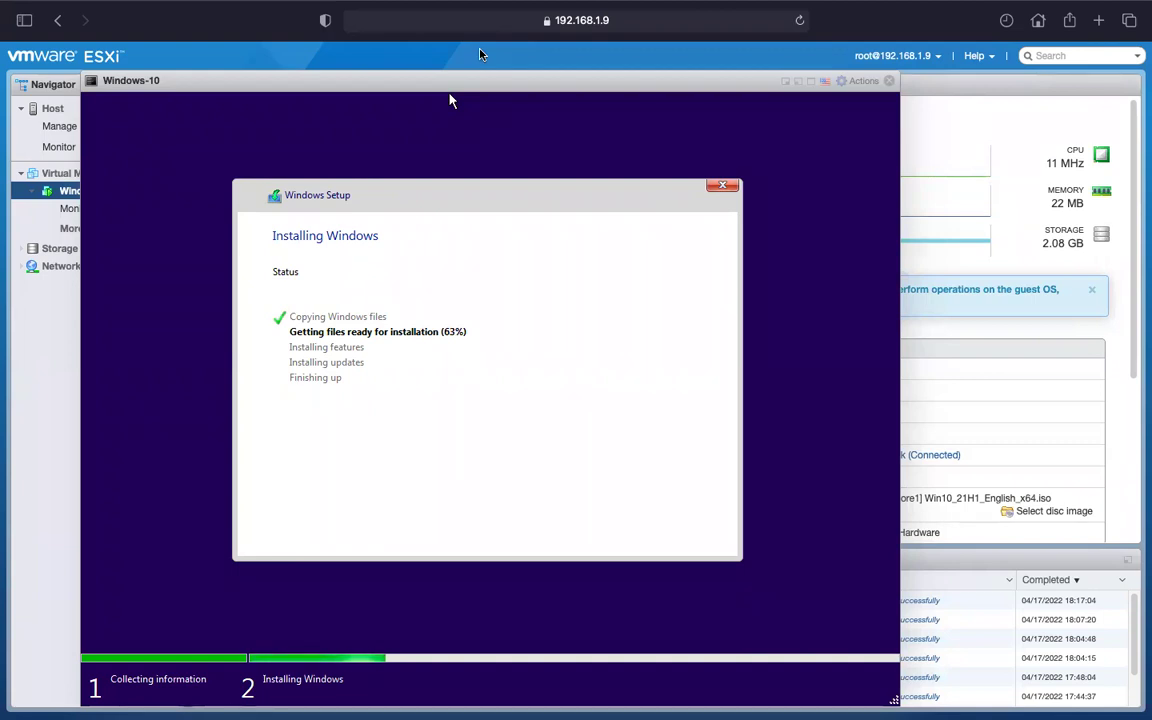
Reopen To manage vSphere ESXI and draw a red box under the ESXi diagram.
{"action": "key", "text": "ctrl+Right"}
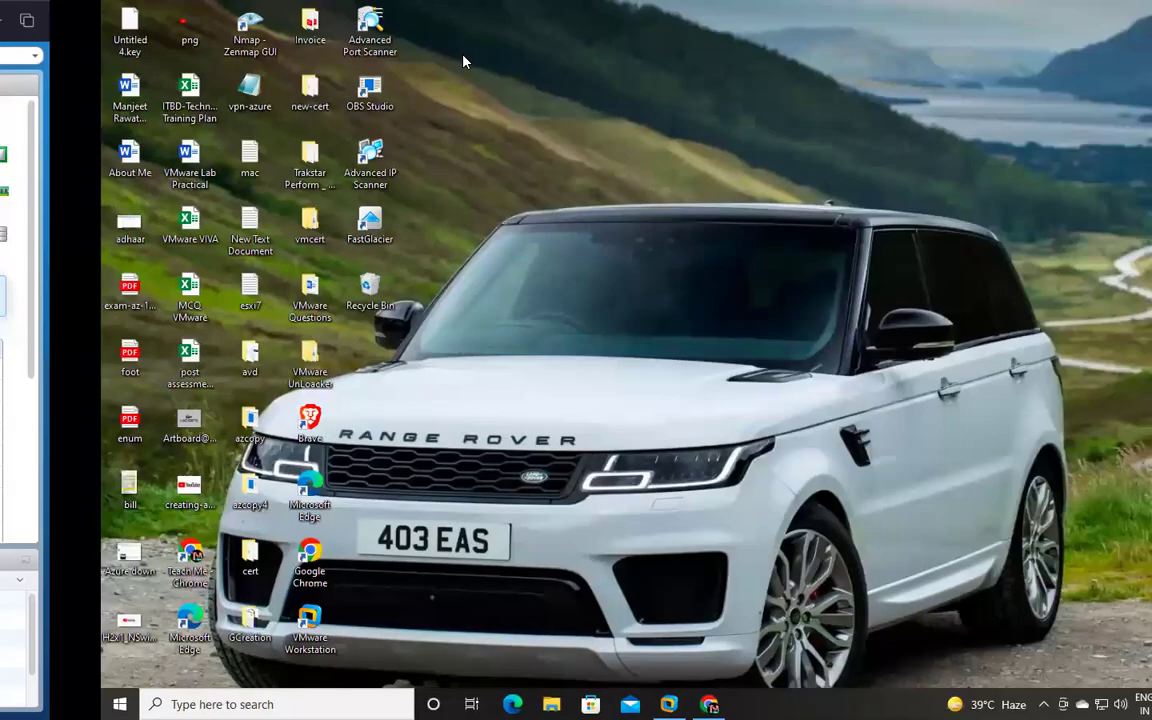
{"action": "key", "text": "ctrl+Left"}
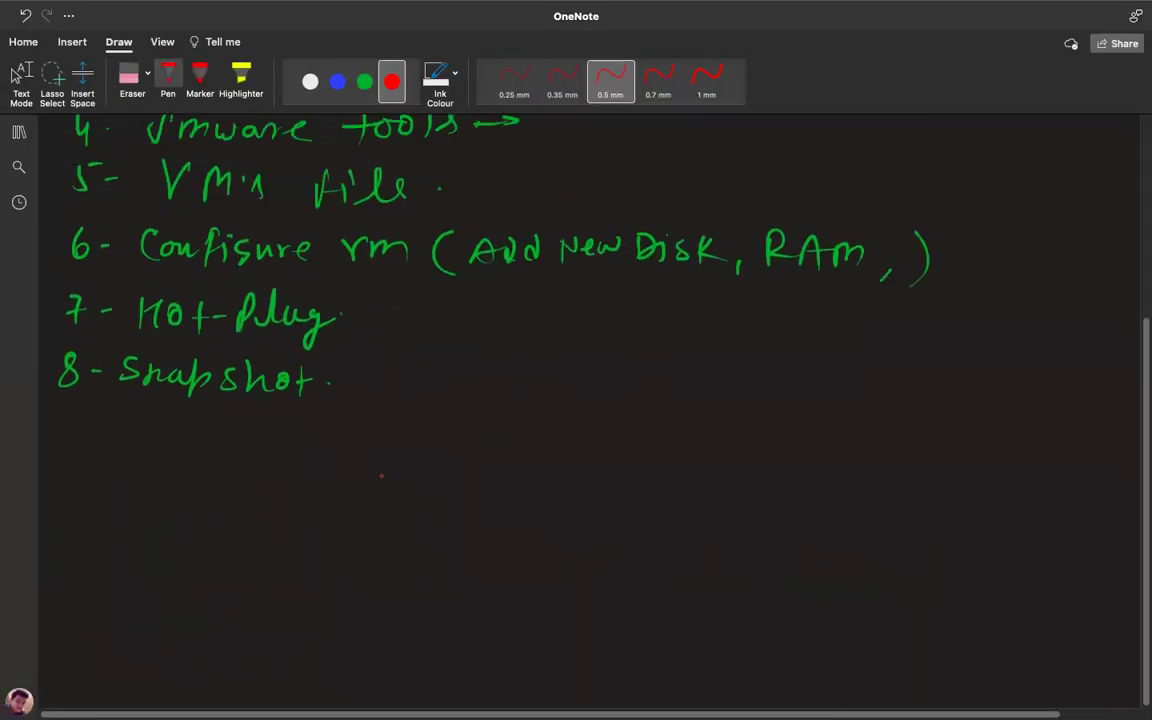
{"action": "left_click", "coordinate": [19, 134]}
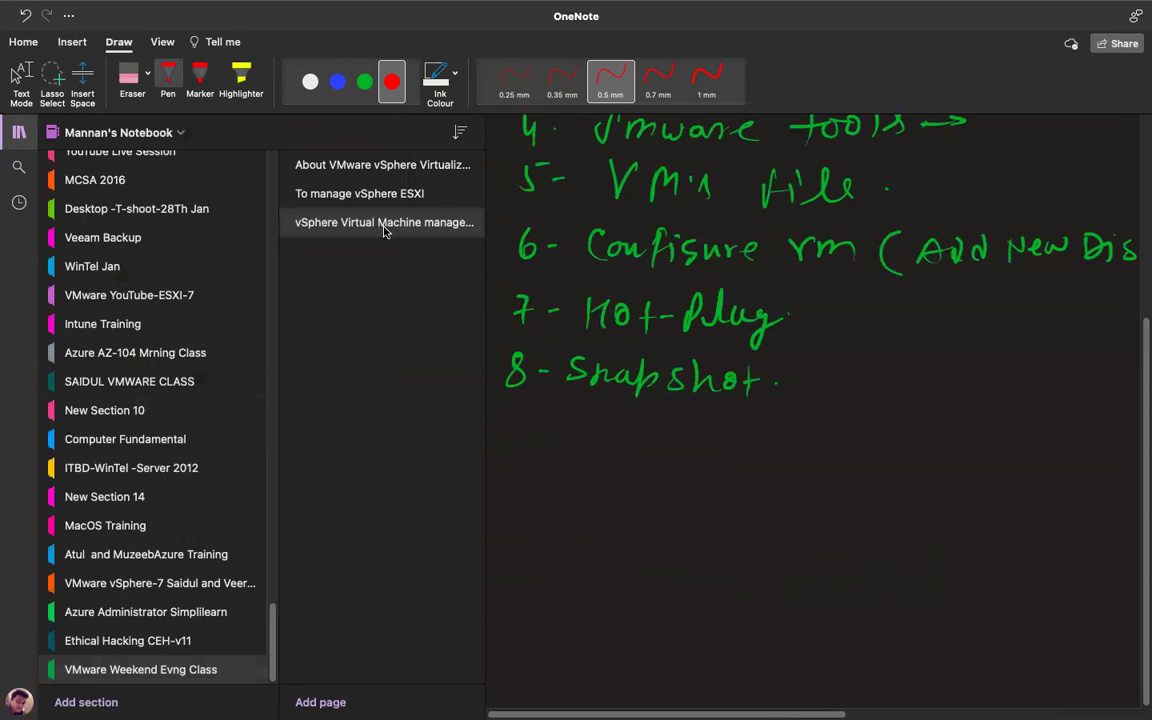
{"action": "left_click", "coordinate": [359, 193]}
{"action": "left_click", "coordinate": [19, 134]}
{"action": "scroll", "coordinate": [474, 620], "scroll_direction": "down", "scroll_amount": 5}
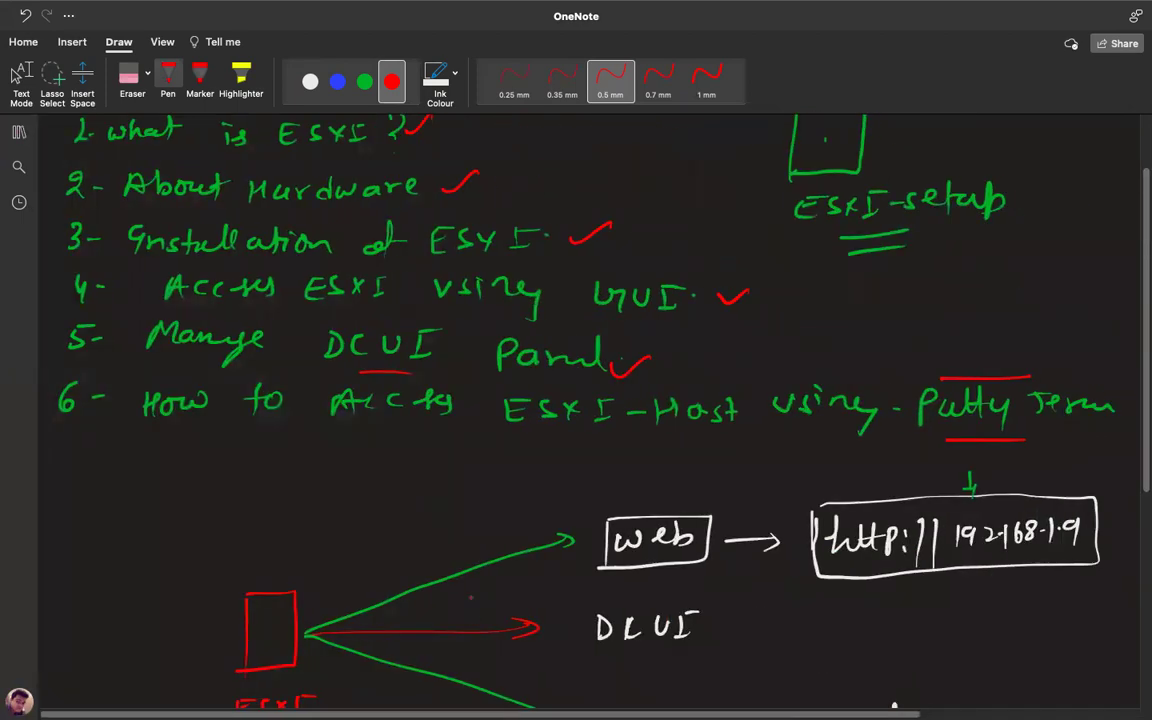
{"action": "scroll", "coordinate": [474, 620], "scroll_direction": "up", "scroll_amount": 1}
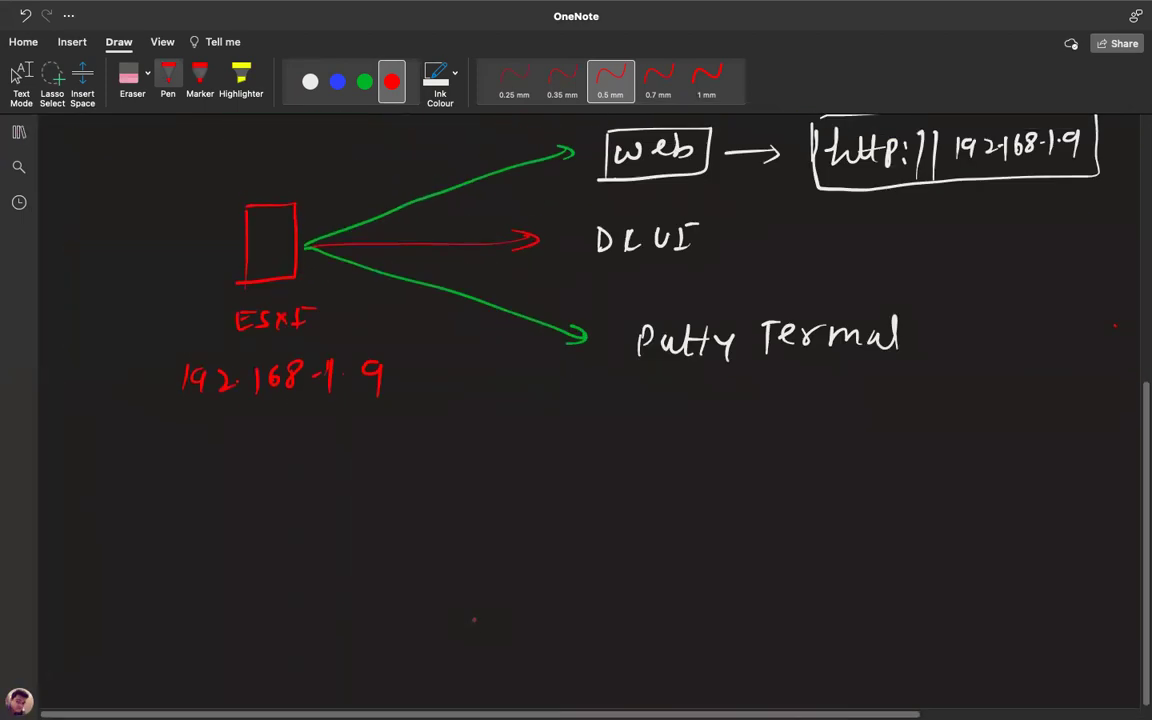
{"action": "scroll", "coordinate": [1115, 325], "scroll_direction": "down", "scroll_amount": 5}
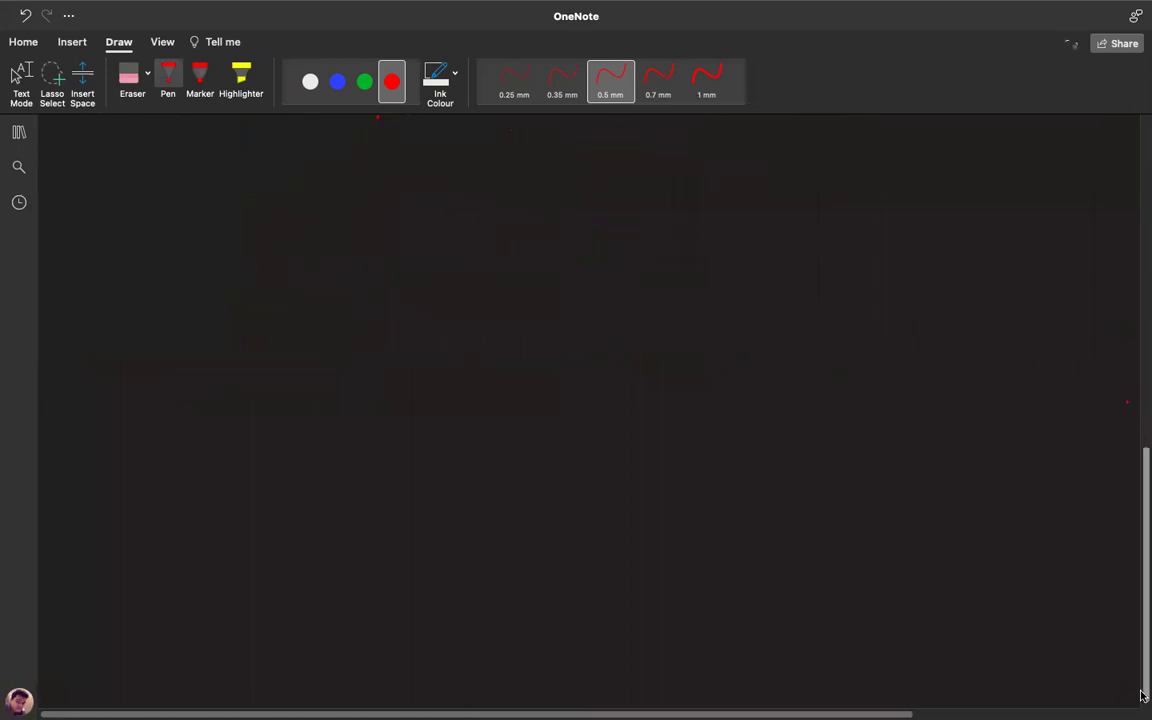
{"action": "mouse_move", "coordinate": [343, 192]}
{"action": "left_mouse_down"}
{"action": "mouse_move", "coordinate": [343, 305]}
{"action": "mouse_move", "coordinate": [406, 280]}
{"action": "mouse_move", "coordinate": [342, 306]}
{"action": "left_mouse_up"}
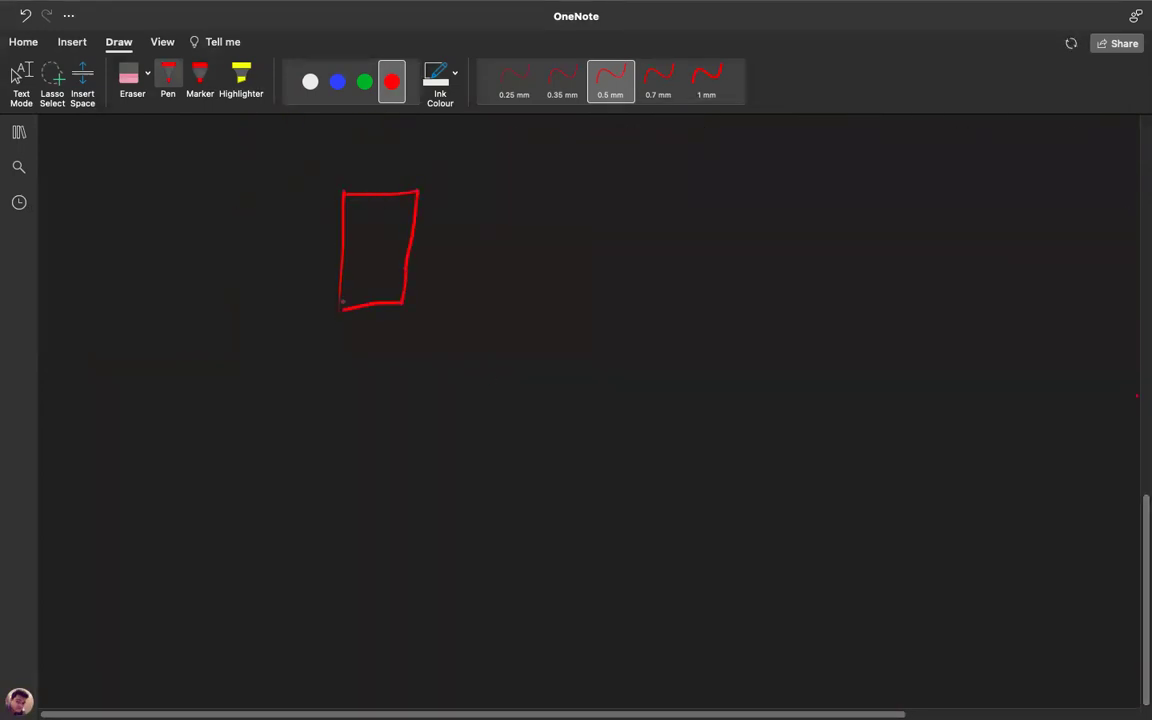
Sketch a red monitor left of the tower and write 32GB-RAM beside the tower.
{"action": "mouse_move", "coordinate": [180, 285]}
{"action": "left_mouse_down"}
{"action": "mouse_move", "coordinate": [226, 213]}
{"action": "mouse_move", "coordinate": [226, 292]}
{"action": "mouse_move", "coordinate": [172, 288]}
{"action": "mouse_move", "coordinate": [204, 311]}
{"action": "mouse_move", "coordinate": [213, 301]}
{"action": "left_mouse_up"}
{"action": "mouse_move", "coordinate": [487, 196]}
{"action": "left_mouse_down"}
{"action": "mouse_move", "coordinate": [486, 214]}
{"action": "mouse_move", "coordinate": [541, 206]}
{"action": "left_mouse_up"}
{"action": "mouse_move", "coordinate": [557, 194]}
{"action": "left_mouse_down"}
{"action": "mouse_move", "coordinate": [557, 213]}
{"action": "mouse_move", "coordinate": [596, 208]}
{"action": "left_mouse_up"}
{"action": "mouse_move", "coordinate": [611, 194]}
{"action": "left_mouse_down"}
{"action": "mouse_move", "coordinate": [610, 218]}
{"action": "mouse_move", "coordinate": [655, 216]}
{"action": "left_mouse_up"}
{"action": "left_click_drag", "start_coordinate": [638, 208], "coordinate": [692, 214]}
Write 4core-CPU and 1TB-HDD as the second and third spec lines.
{"action": "mouse_move", "coordinate": [509, 250]}
{"action": "left_mouse_down"}
{"action": "mouse_move", "coordinate": [514, 268]}
{"action": "mouse_move", "coordinate": [574, 251]}
{"action": "mouse_move", "coordinate": [590, 262]}
{"action": "left_mouse_up"}
{"action": "left_click_drag", "start_coordinate": [604, 254], "coordinate": [632, 265]}
{"action": "left_click_drag", "start_coordinate": [646, 248], "coordinate": [649, 262]}
{"action": "left_click_drag", "start_coordinate": [667, 247], "coordinate": [684, 260]}
{"action": "mouse_move", "coordinate": [507, 296]}
{"action": "left_mouse_down"}
{"action": "mouse_move", "coordinate": [503, 324]}
{"action": "mouse_move", "coordinate": [530, 297]}
{"action": "left_mouse_up"}
{"action": "mouse_move", "coordinate": [521, 298]}
{"action": "left_mouse_down"}
{"action": "mouse_move", "coordinate": [520, 321]}
{"action": "mouse_move", "coordinate": [534, 320]}
{"action": "left_mouse_up"}
{"action": "mouse_move", "coordinate": [535, 298]}
{"action": "left_mouse_down"}
{"action": "mouse_move", "coordinate": [548, 308]}
{"action": "mouse_move", "coordinate": [535, 320]}
{"action": "mouse_move", "coordinate": [581, 311]}
{"action": "left_mouse_up"}
{"action": "mouse_move", "coordinate": [597, 299]}
{"action": "left_mouse_down"}
{"action": "mouse_move", "coordinate": [595, 323]}
{"action": "mouse_move", "coordinate": [611, 322]}
{"action": "left_mouse_up"}
{"action": "left_click_drag", "start_coordinate": [597, 311], "coordinate": [611, 310]}
{"action": "left_click_drag", "start_coordinate": [627, 300], "coordinate": [628, 322]}
{"action": "left_click_drag", "start_coordinate": [650, 300], "coordinate": [652, 322]}
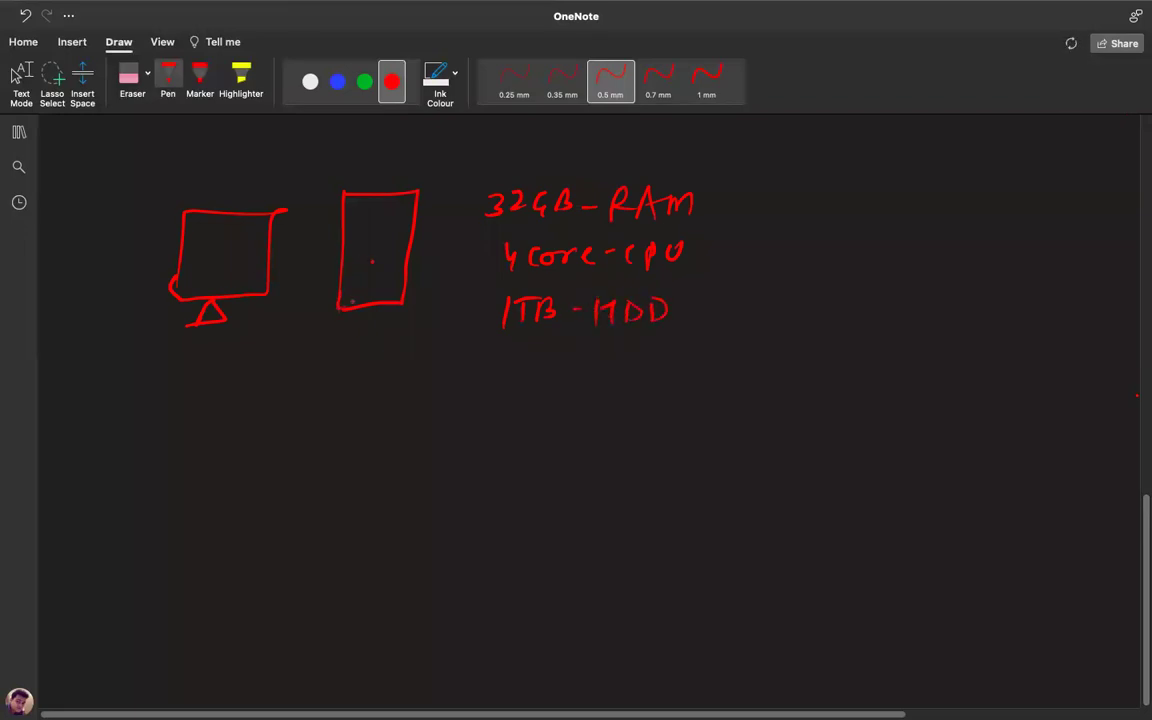
Brace the three spec lines together and label them Configuration.
{"action": "mouse_move", "coordinate": [724, 189]}
{"action": "left_mouse_down"}
{"action": "mouse_move", "coordinate": [746, 256]}
{"action": "mouse_move", "coordinate": [676, 322]}
{"action": "left_mouse_up"}
{"action": "left_click_drag", "start_coordinate": [786, 244], "coordinate": [784, 258]}
{"action": "left_click_drag", "start_coordinate": [795, 248], "coordinate": [858, 268]}
{"action": "left_click_drag", "start_coordinate": [873, 248], "coordinate": [977, 263]}
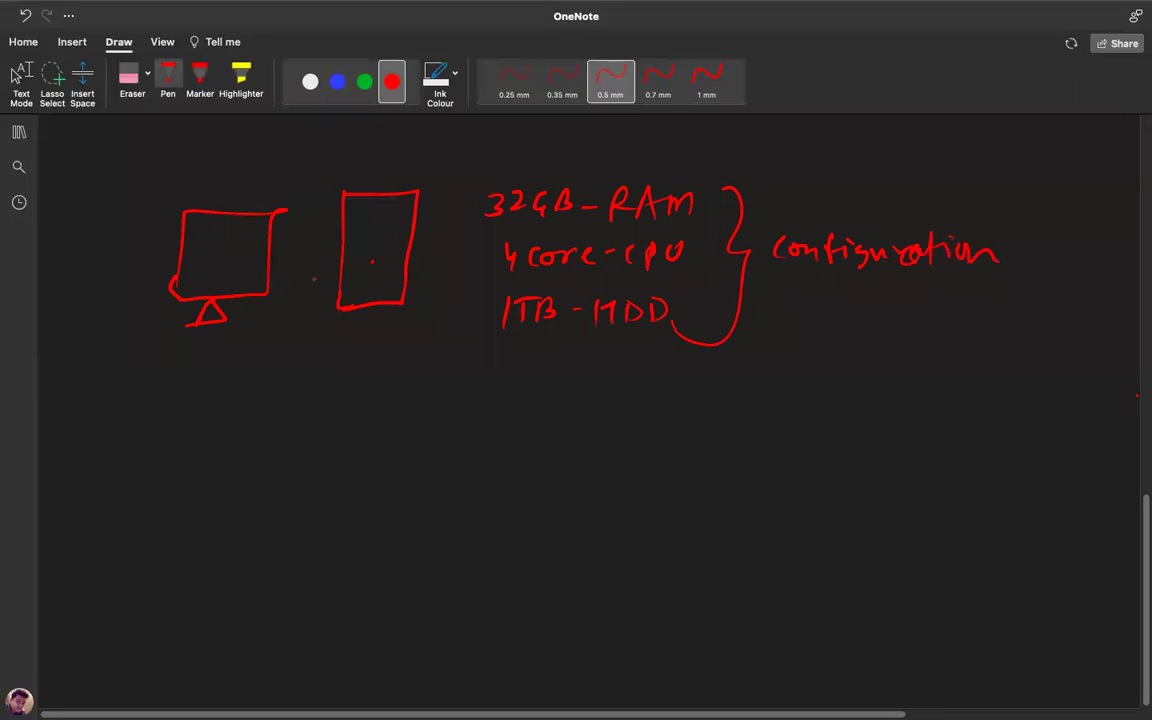
Underline 32GB, core and 1TB in the specs, and label the monitor OS.
{"action": "left_click_drag", "start_coordinate": [488, 226], "coordinate": [537, 222]}
{"action": "left_click_drag", "start_coordinate": [528, 268], "coordinate": [565, 267]}
{"action": "left_click_drag", "start_coordinate": [513, 333], "coordinate": [545, 333]}
{"action": "left_click_drag", "start_coordinate": [207, 251], "coordinate": [216, 263]}
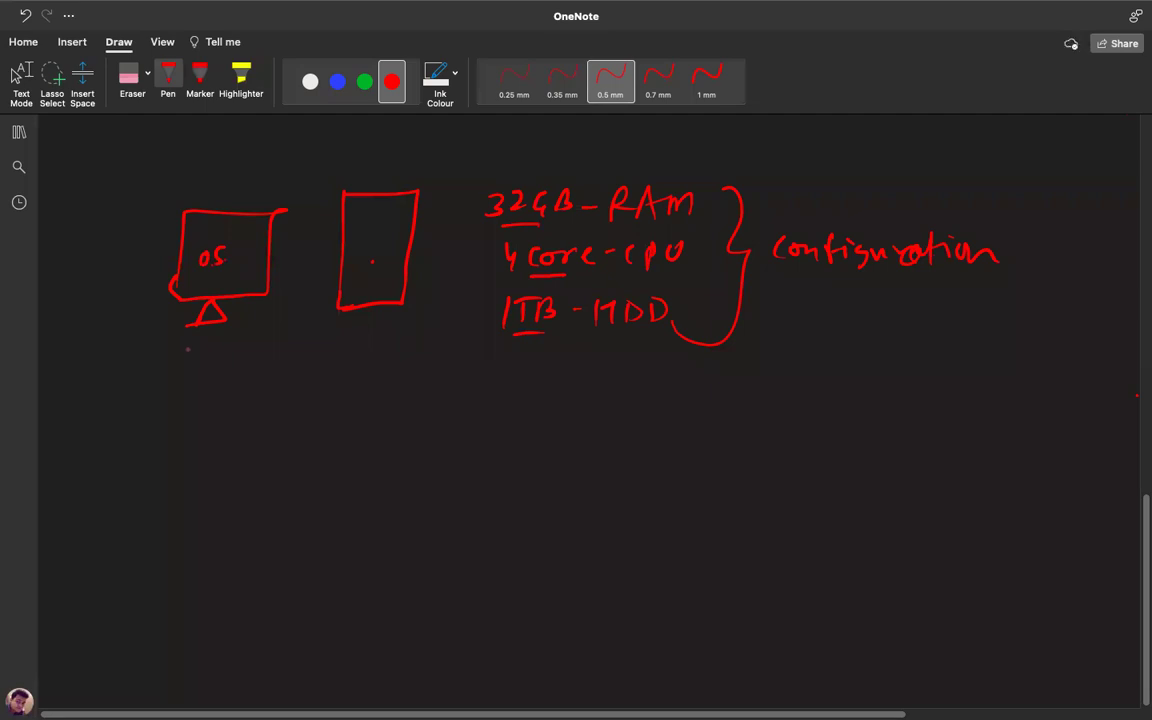
In white ink, draw an arrow up to the tower with a circled ESXi label below it.
{"action": "left_click", "coordinate": [310, 81]}
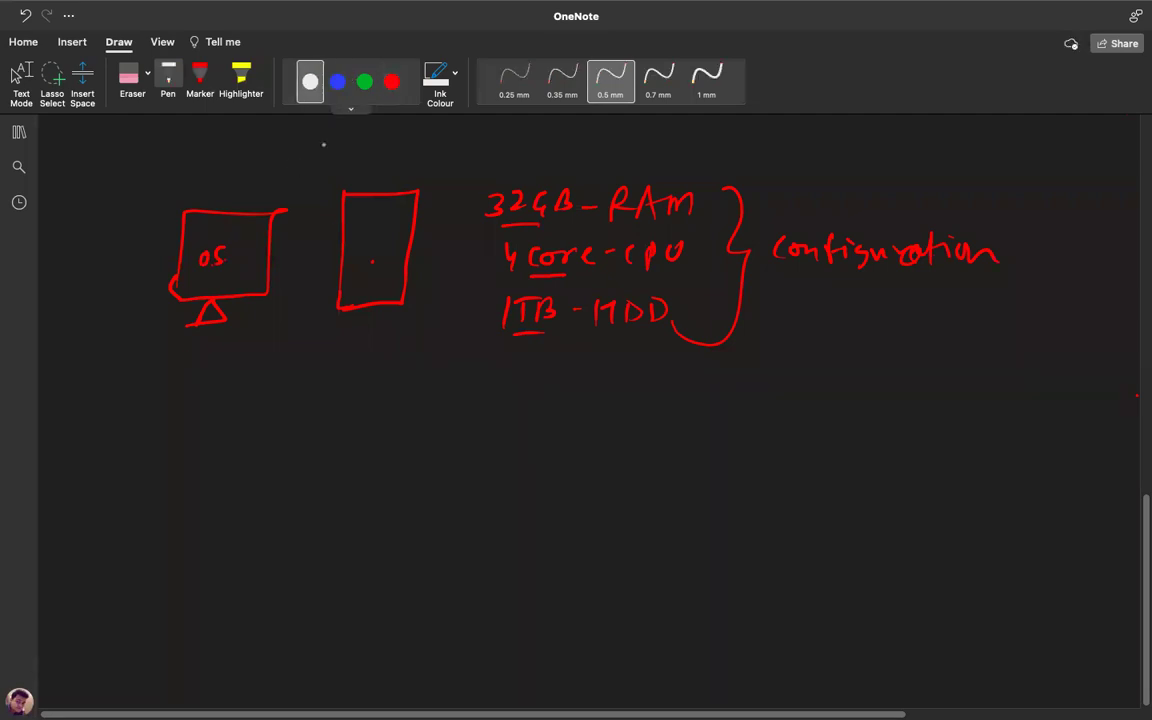
{"action": "mouse_move", "coordinate": [362, 320]}
{"action": "left_mouse_down"}
{"action": "mouse_move", "coordinate": [363, 367]}
{"action": "mouse_move", "coordinate": [374, 338]}
{"action": "left_mouse_up"}
{"action": "mouse_move", "coordinate": [358, 381]}
{"action": "left_mouse_down"}
{"action": "mouse_move", "coordinate": [378, 402]}
{"action": "mouse_move", "coordinate": [375, 380]}
{"action": "left_mouse_up"}
{"action": "left_click_drag", "start_coordinate": [358, 392], "coordinate": [417, 401]}
{"action": "mouse_move", "coordinate": [417, 384]}
{"action": "left_mouse_down"}
{"action": "mouse_move", "coordinate": [405, 401]}
{"action": "mouse_move", "coordinate": [440, 390]}
{"action": "left_mouse_up"}
{"action": "mouse_move", "coordinate": [352, 372]}
{"action": "left_mouse_down"}
{"action": "mouse_move", "coordinate": [356, 418]}
{"action": "mouse_move", "coordinate": [348, 376]}
{"action": "left_mouse_up"}
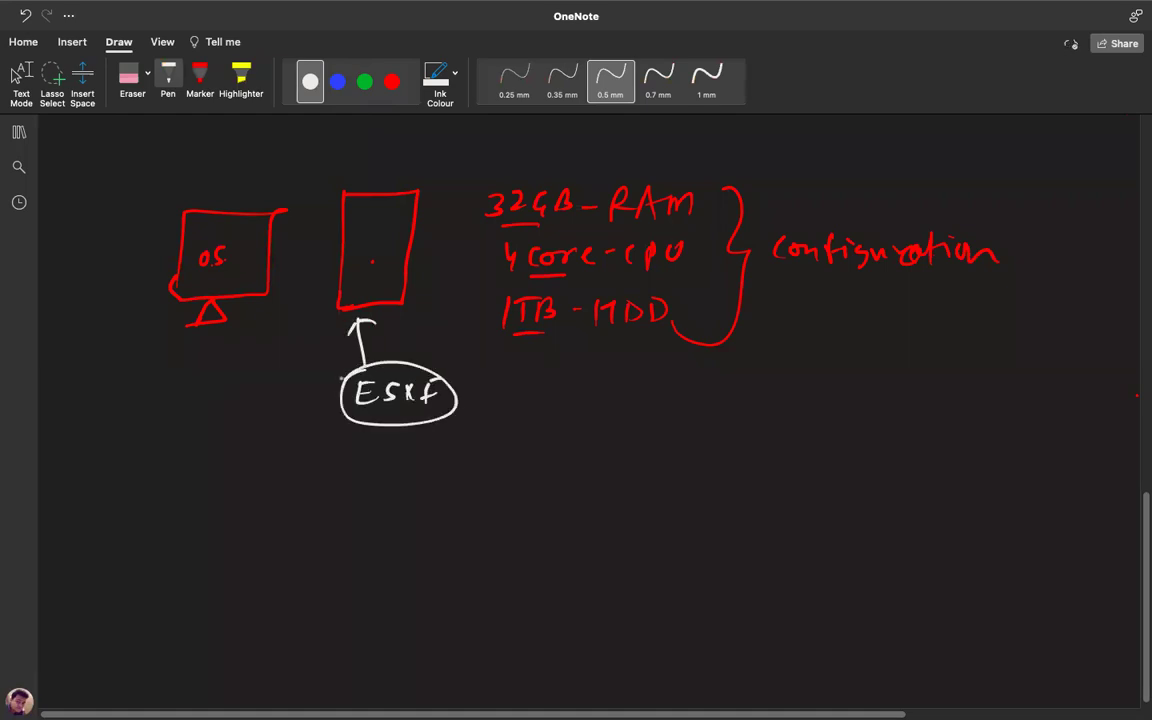
Draw an arrow from ESXi into a large box titled Vmware Inventory.
{"action": "left_click_drag", "start_coordinate": [375, 430], "coordinate": [461, 492]}
{"action": "mouse_move", "coordinate": [495, 445]}
{"action": "left_mouse_down"}
{"action": "mouse_move", "coordinate": [508, 590]}
{"action": "mouse_move", "coordinate": [705, 453]}
{"action": "mouse_move", "coordinate": [790, 588]}
{"action": "mouse_move", "coordinate": [680, 603]}
{"action": "mouse_move", "coordinate": [507, 598]}
{"action": "left_mouse_up"}
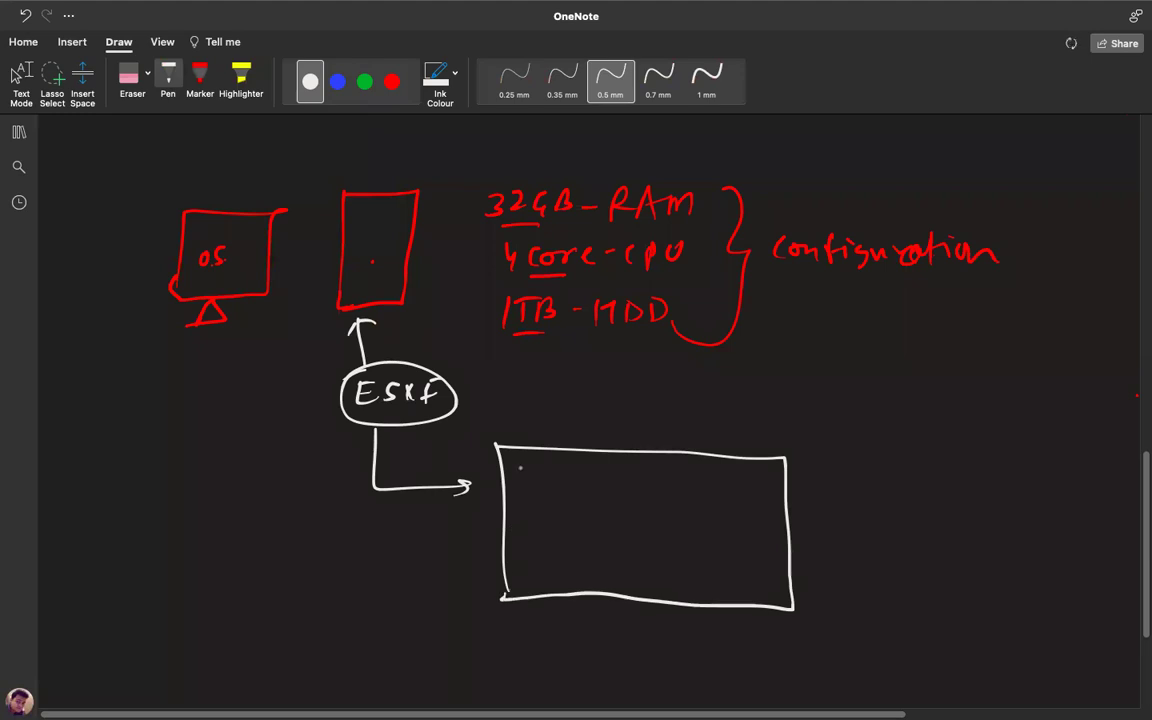
{"action": "mouse_move", "coordinate": [500, 411]}
{"action": "left_mouse_down"}
{"action": "mouse_move", "coordinate": [545, 426]}
{"action": "mouse_move", "coordinate": [610, 418]}
{"action": "mouse_move", "coordinate": [645, 434]}
{"action": "mouse_move", "coordinate": [785, 428]}
{"action": "left_mouse_up"}
End the title with a period, then draw a blue host with arrows to the machines.
{"action": "left_click", "coordinate": [793, 430]}
{"action": "left_click", "coordinate": [337, 81]}
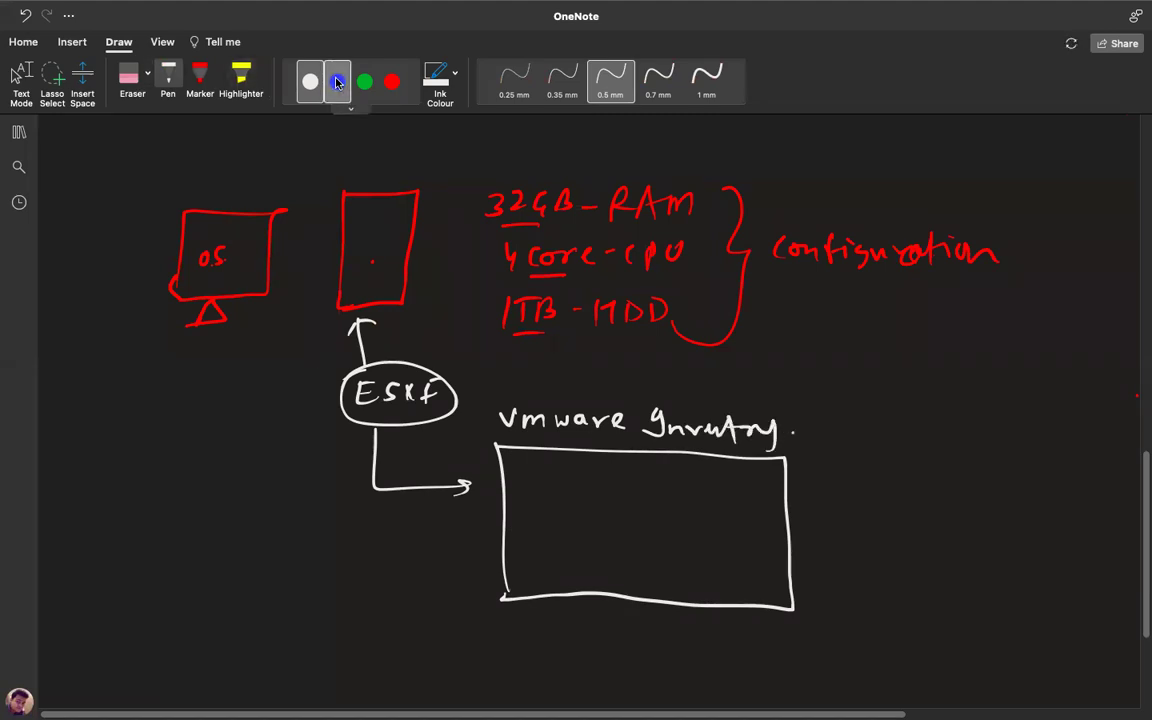
{"action": "mouse_move", "coordinate": [526, 476]}
{"action": "left_mouse_down"}
{"action": "mouse_move", "coordinate": [526, 518]}
{"action": "mouse_move", "coordinate": [624, 475]}
{"action": "mouse_move", "coordinate": [607, 491]}
{"action": "mouse_move", "coordinate": [652, 562]}
{"action": "left_mouse_up"}
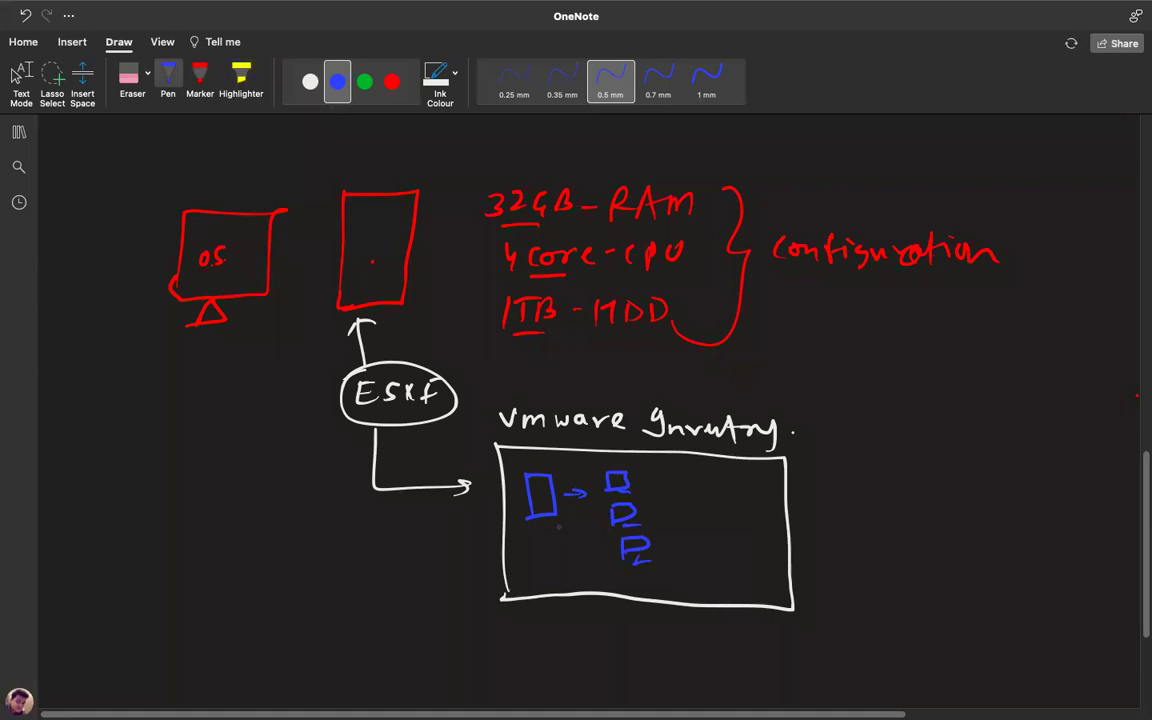
{"action": "mouse_move", "coordinate": [557, 509]}
{"action": "left_mouse_down"}
{"action": "mouse_move", "coordinate": [606, 515]}
{"action": "mouse_move", "coordinate": [622, 546]}
{"action": "left_mouse_up"}
{"action": "mouse_move", "coordinate": [549, 524]}
{"action": "left_mouse_down"}
{"action": "mouse_move", "coordinate": [638, 587]}
{"action": "mouse_move", "coordinate": [662, 578]}
{"action": "mouse_move", "coordinate": [666, 596]}
{"action": "left_mouse_up"}
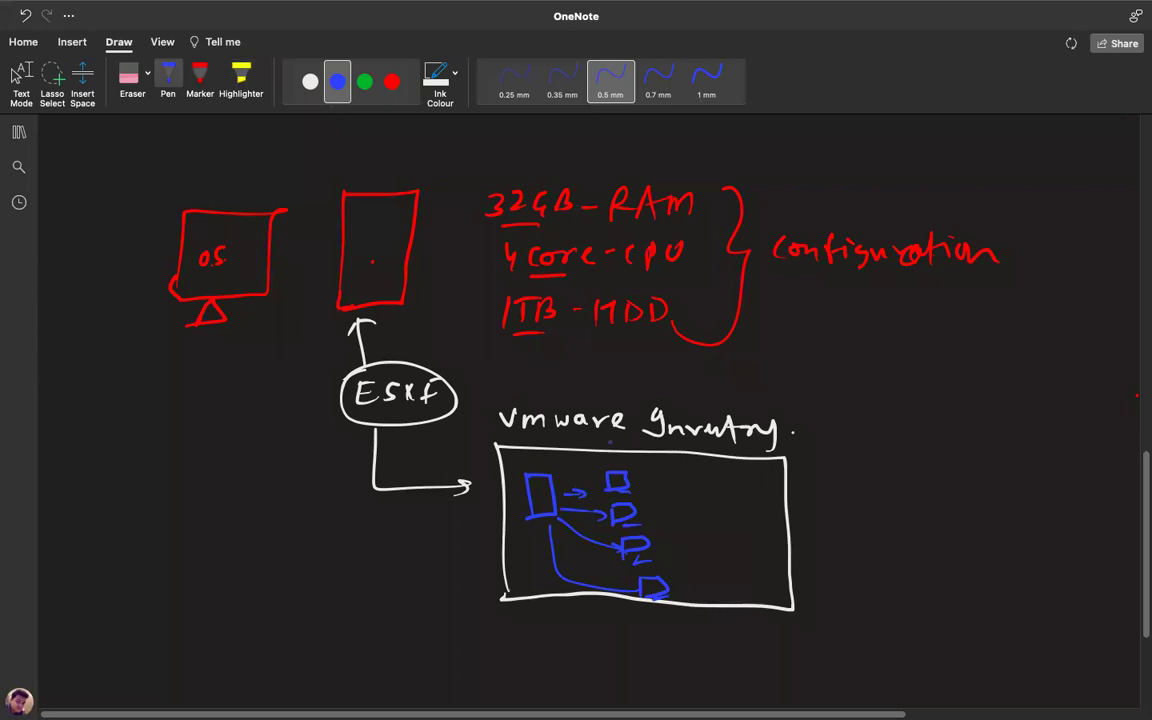
Label the machines 4GB-7, 8GB-6, 2GB-10 and server.
{"action": "left_click_drag", "start_coordinate": [645, 484], "coordinate": [656, 483]}
{"action": "mouse_move", "coordinate": [671, 476]}
{"action": "left_mouse_down"}
{"action": "mouse_move", "coordinate": [678, 490]}
{"action": "mouse_move", "coordinate": [706, 491]}
{"action": "left_mouse_up"}
{"action": "mouse_move", "coordinate": [706, 477]}
{"action": "left_mouse_down"}
{"action": "mouse_move", "coordinate": [707, 490]}
{"action": "mouse_move", "coordinate": [662, 510]}
{"action": "left_mouse_up"}
{"action": "left_click_drag", "start_coordinate": [681, 504], "coordinate": [704, 518]}
{"action": "mouse_move", "coordinate": [705, 504]}
{"action": "left_mouse_down"}
{"action": "mouse_move", "coordinate": [707, 517]}
{"action": "mouse_move", "coordinate": [672, 540]}
{"action": "mouse_move", "coordinate": [725, 547]}
{"action": "left_mouse_up"}
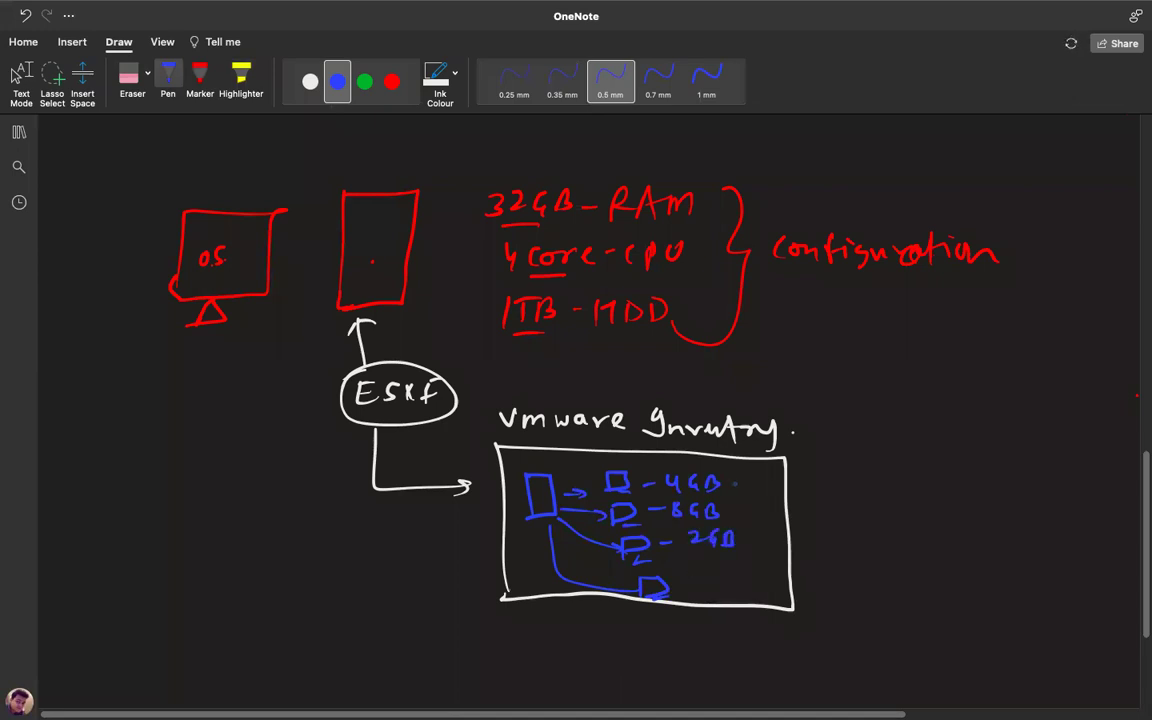
{"action": "mouse_move", "coordinate": [741, 479]}
{"action": "left_mouse_down"}
{"action": "mouse_move", "coordinate": [746, 515]}
{"action": "mouse_move", "coordinate": [770, 541]}
{"action": "left_mouse_up"}
{"action": "left_click_drag", "start_coordinate": [779, 531], "coordinate": [778, 532]}
{"action": "left_click_drag", "start_coordinate": [686, 581], "coordinate": [788, 567]}
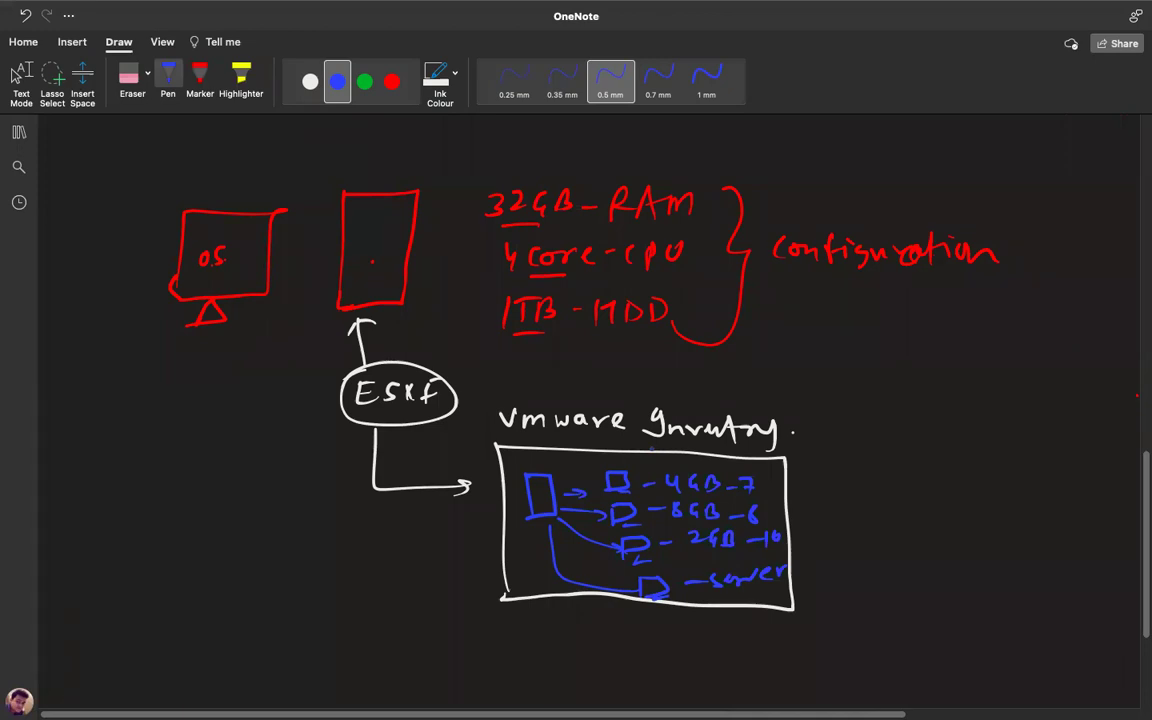
{"action": "key", "text": "ctrl+Right"}
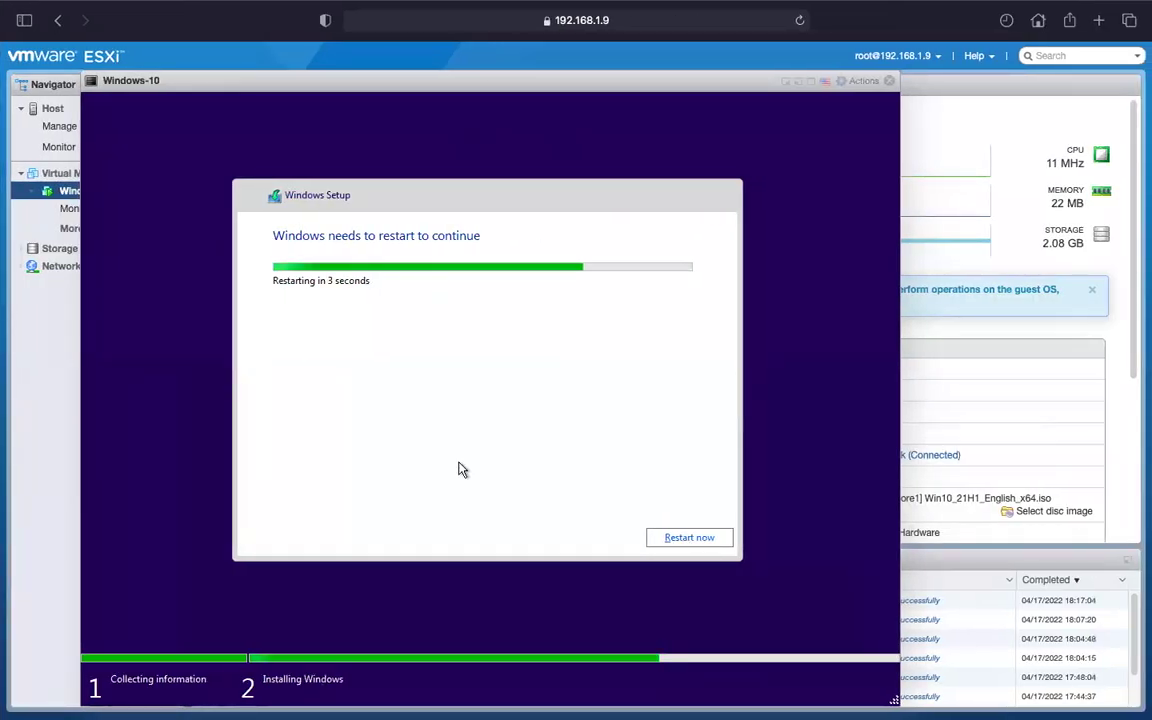
{"action": "left_click", "coordinate": [689, 540]}
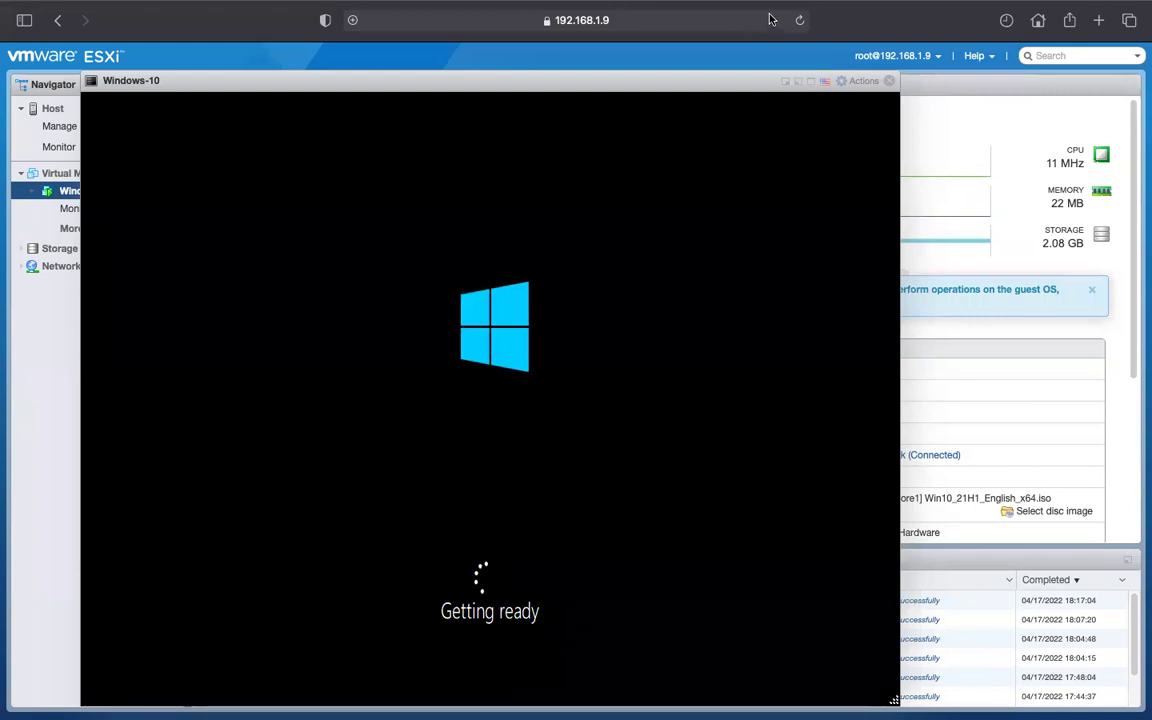
{"action": "mouse_move", "coordinate": [700, 2]}
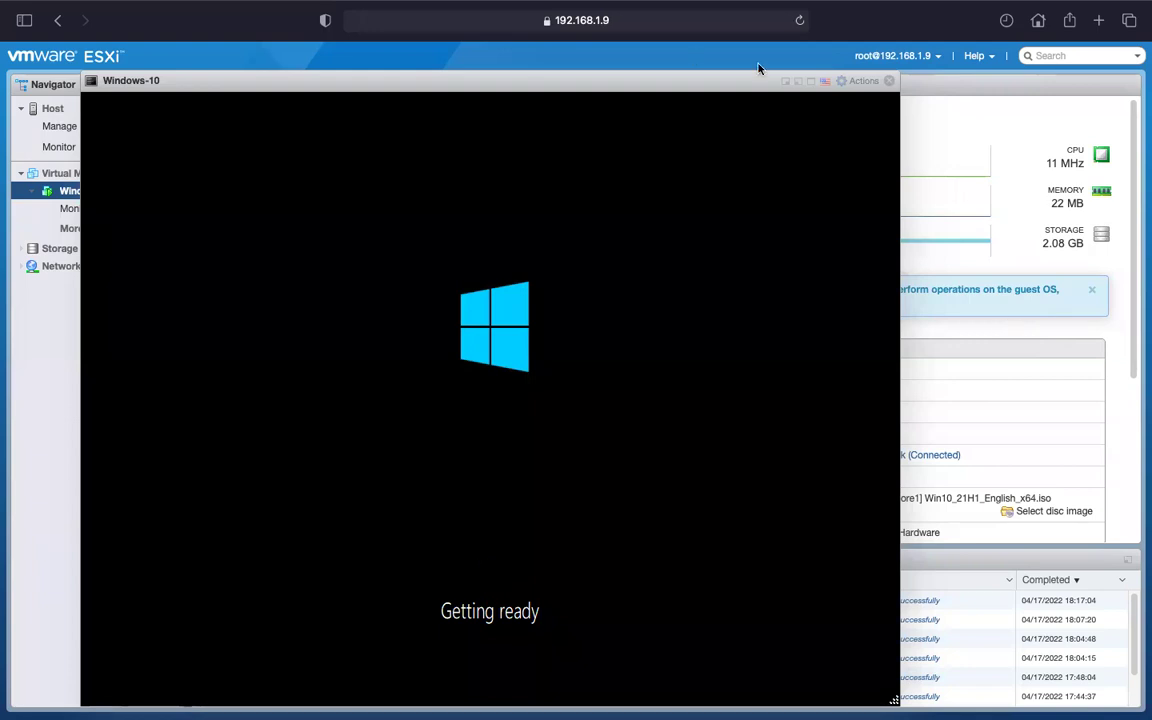
{"action": "mouse_move", "coordinate": [504, 51]}
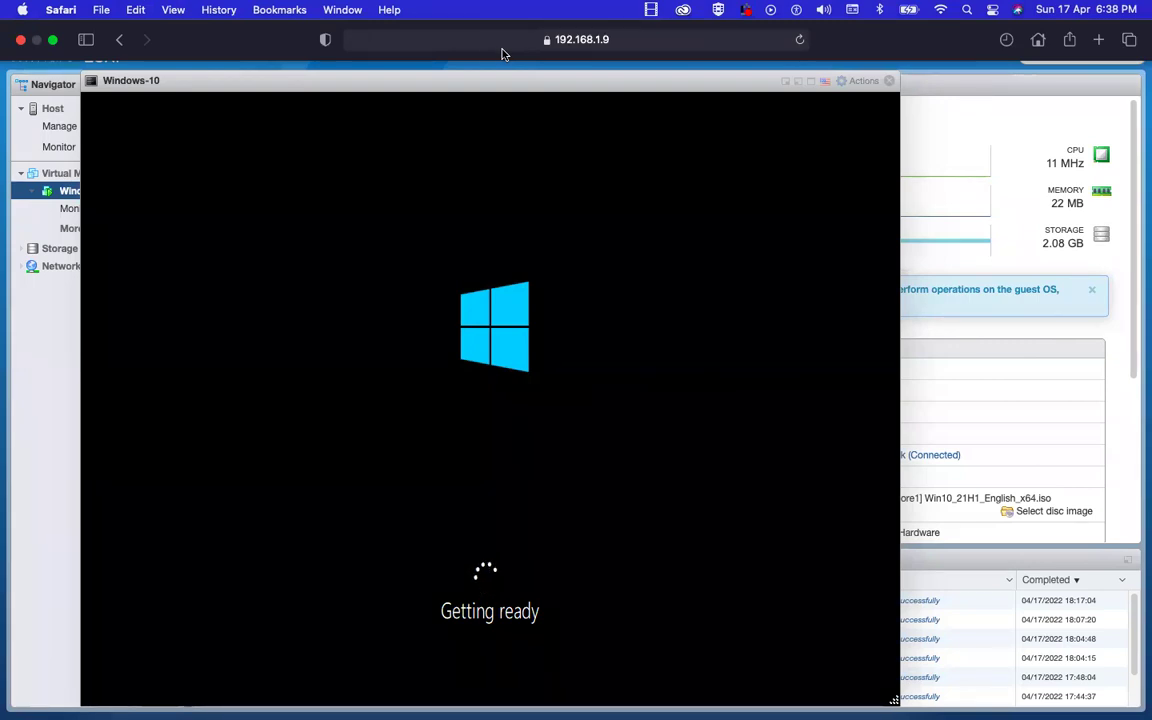
Switch to OneNote and review the vSphere Virtual Machine management page with the navigation pane hidden.
{"action": "key", "text": "ctrl+Left"}
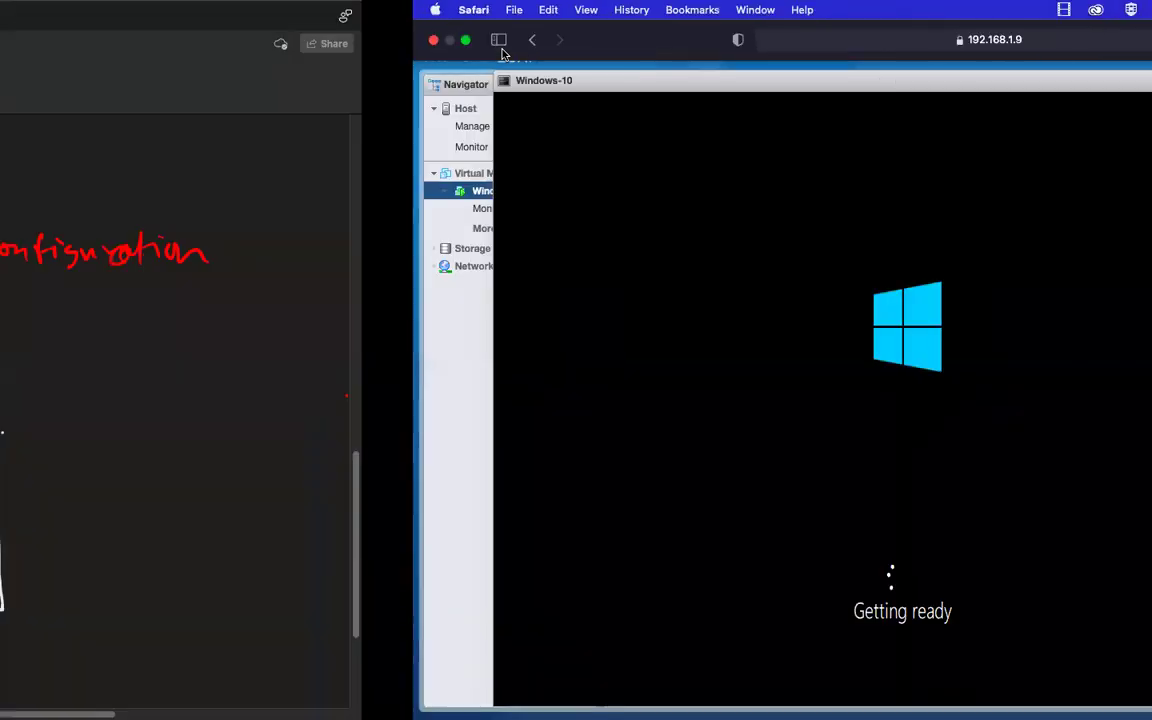
{"action": "scroll", "coordinate": [327, 487], "scroll_direction": "up", "scroll_amount": 15}
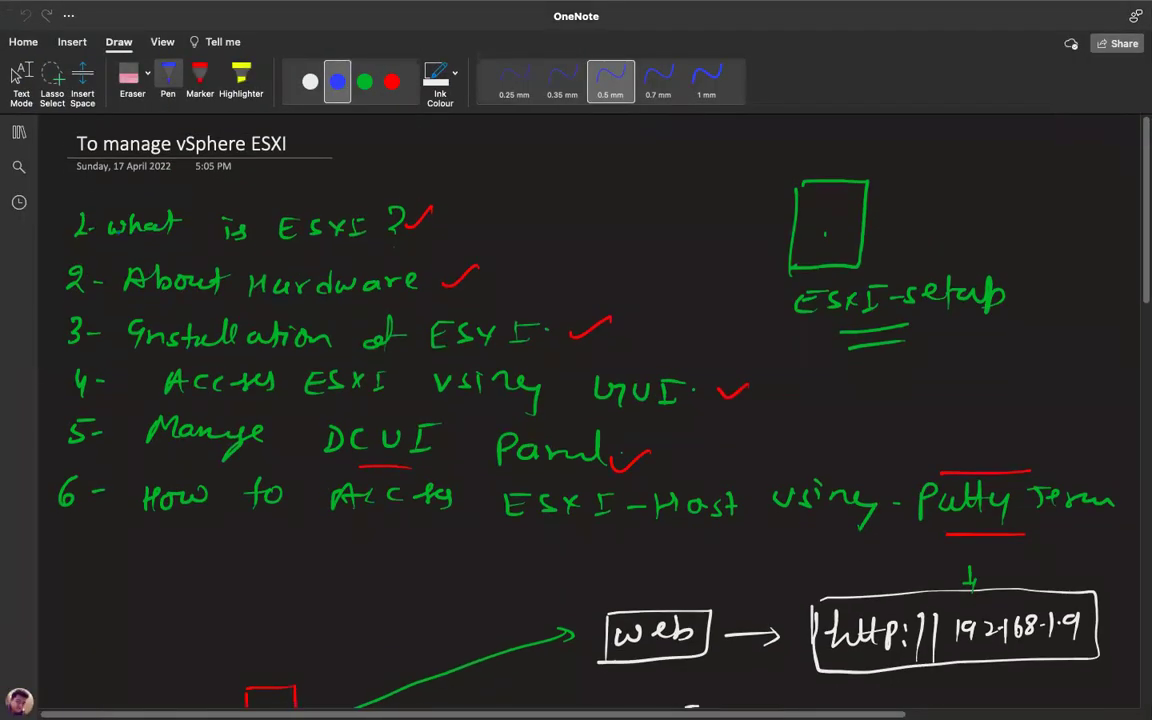
{"action": "left_click", "coordinate": [18, 131]}
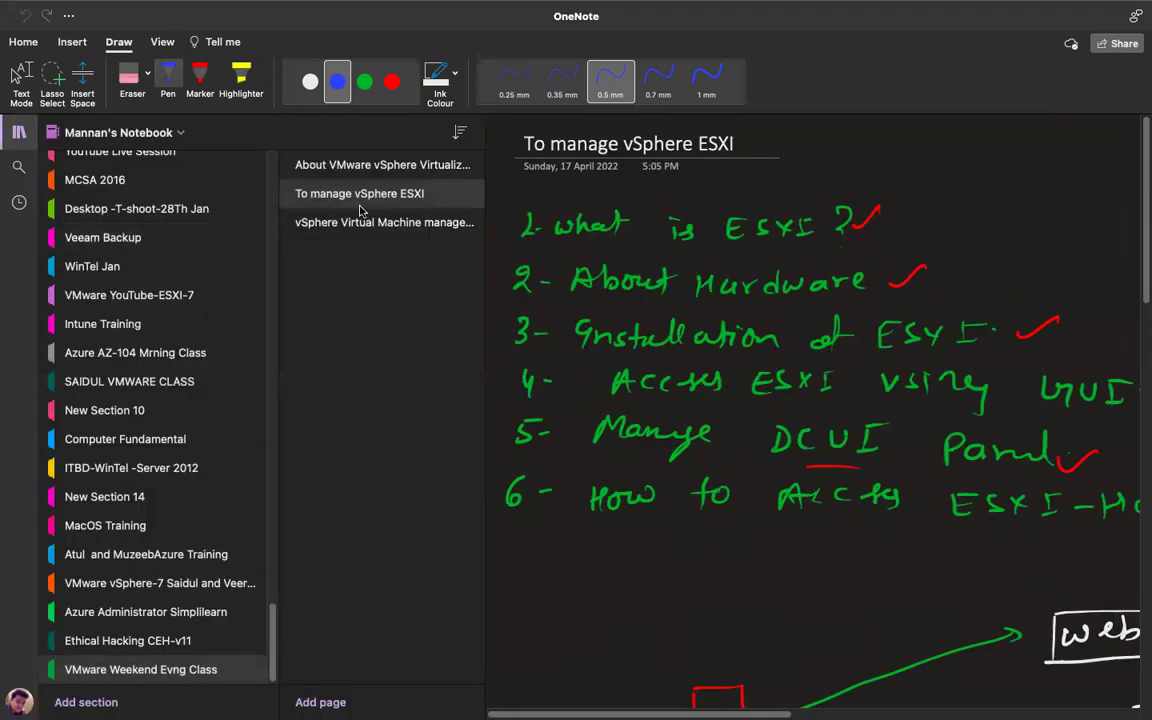
{"action": "left_click", "coordinate": [360, 222]}
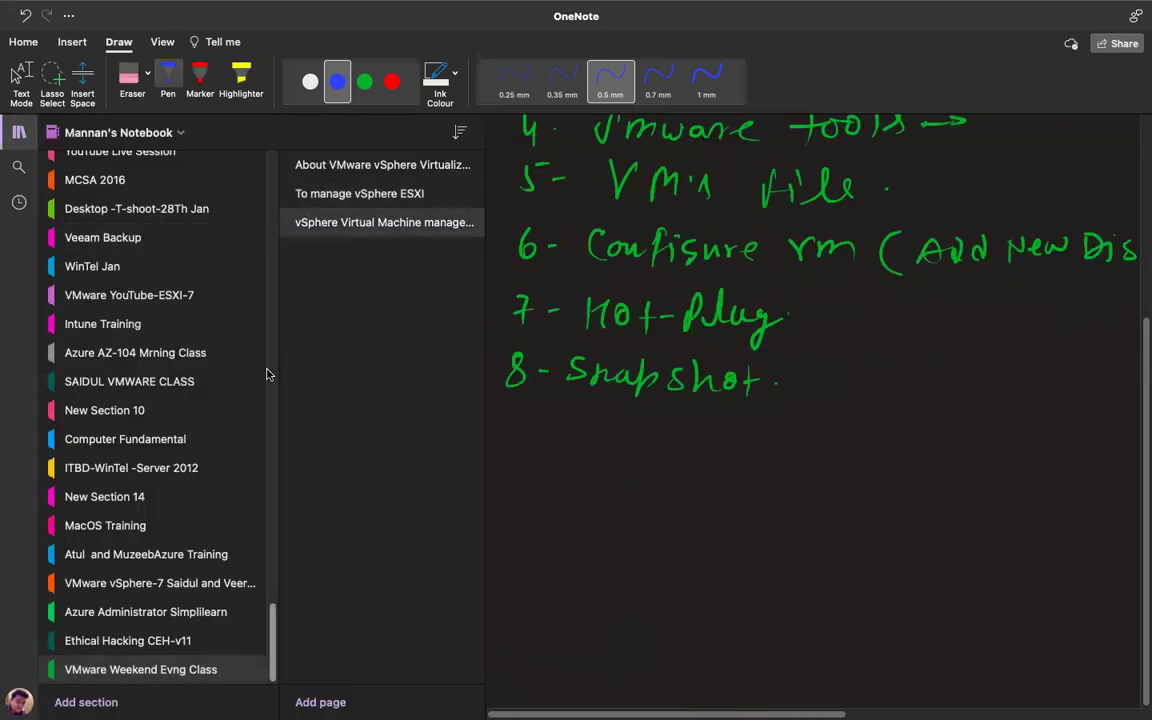
{"action": "left_click", "coordinate": [18, 131]}
{"action": "scroll", "coordinate": [576, 420], "scroll_direction": "up", "scroll_amount": 5}
{"action": "scroll", "coordinate": [576, 420], "scroll_direction": "down", "scroll_amount": 3}
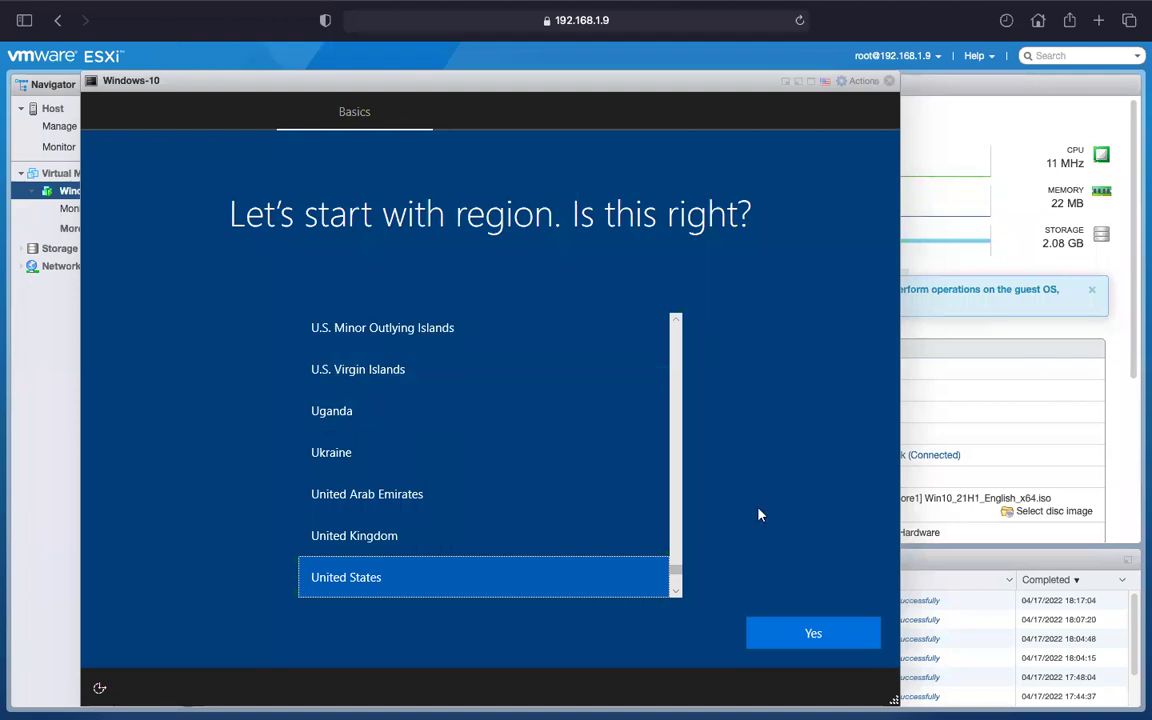
Confirm United States as the region in Windows 10 setup.
{"action": "left_click", "coordinate": [815, 634]}
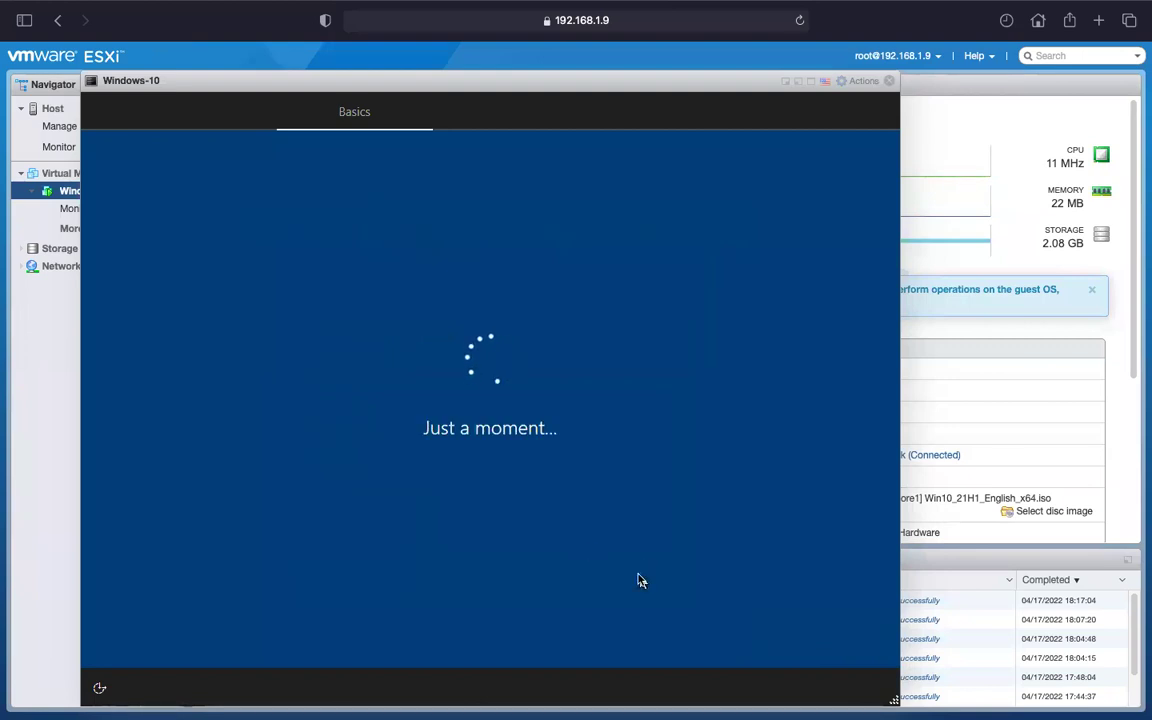
{"action": "mouse_move", "coordinate": [422, 66]}
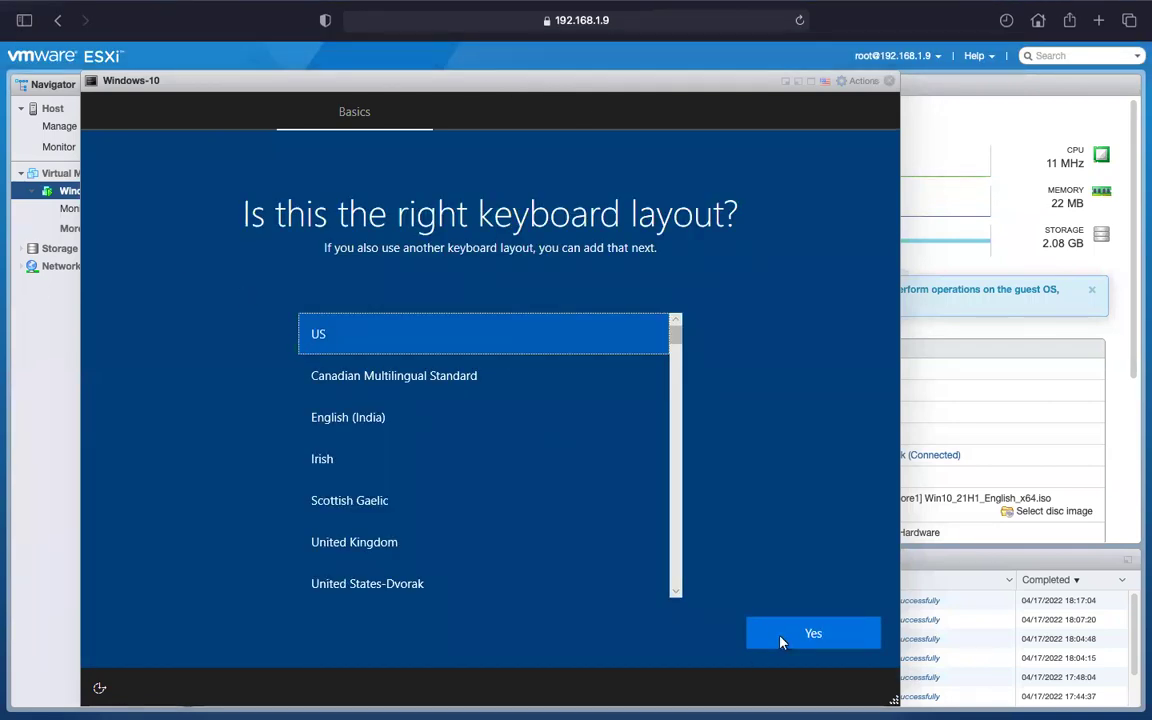
Accept the US keyboard layout and skip adding a second layout.
{"action": "left_click", "coordinate": [810, 633]}
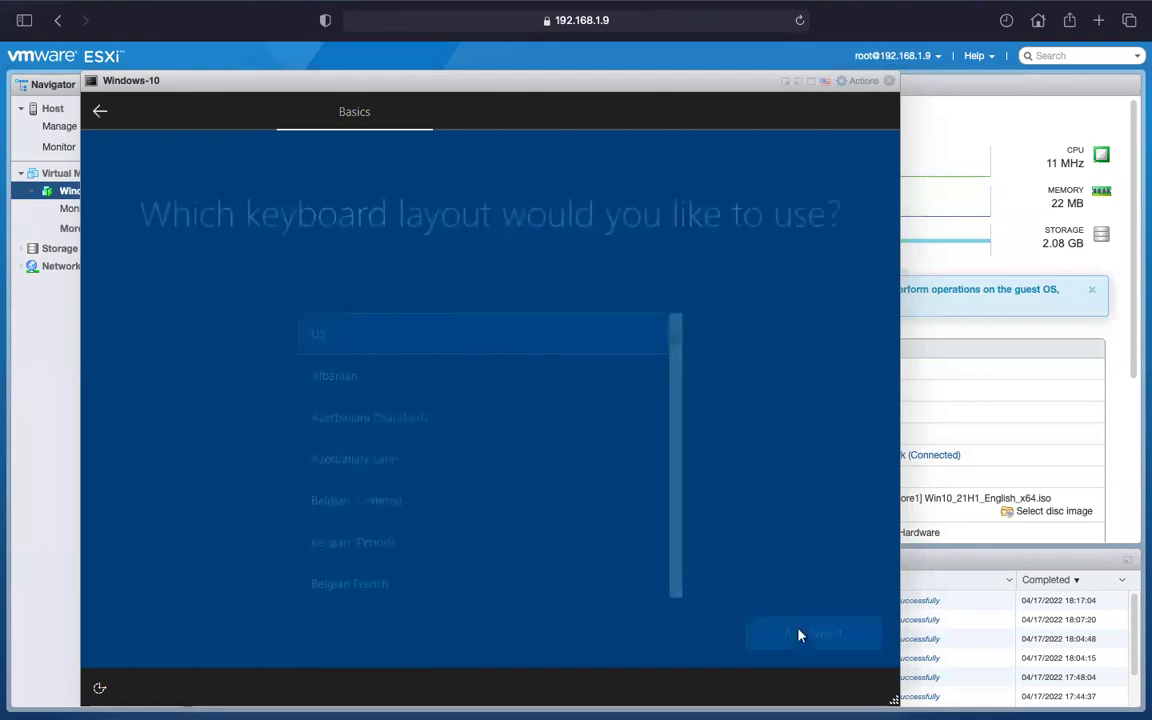
{"action": "left_click", "coordinate": [766, 630]}
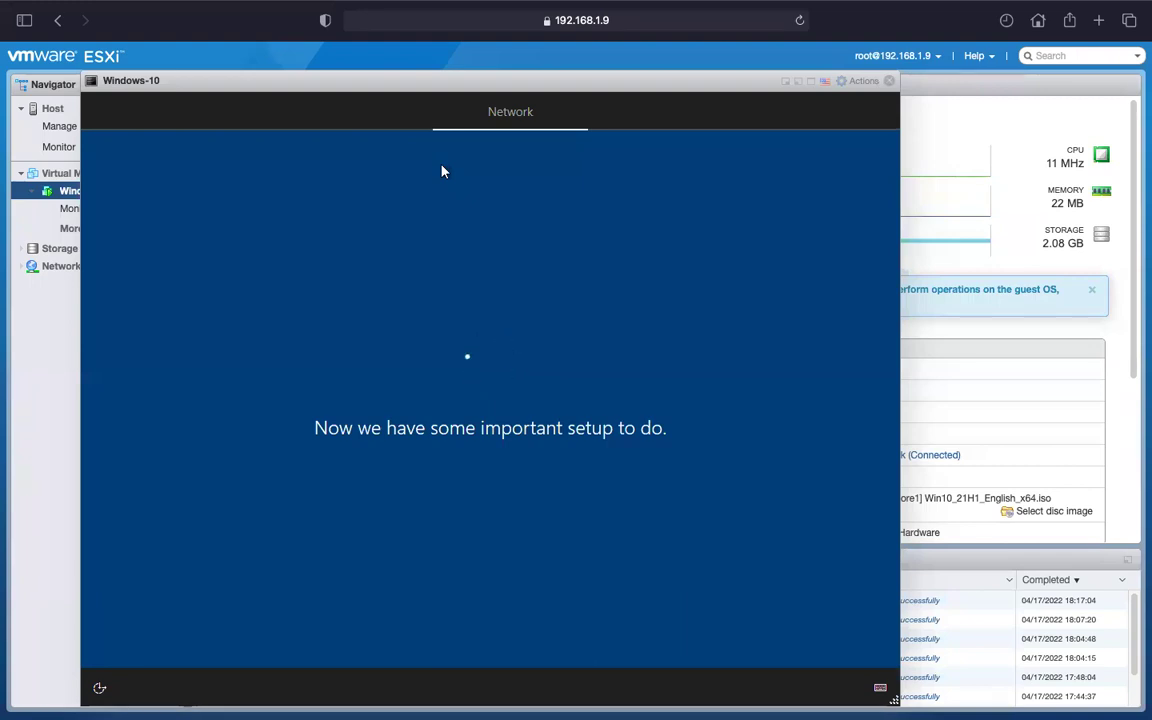
Nudge the console window, watch the Network stage progress, then switch to the Mac desktop.
{"action": "left_click_drag", "start_coordinate": [403, 85], "coordinate": [409, 40]}
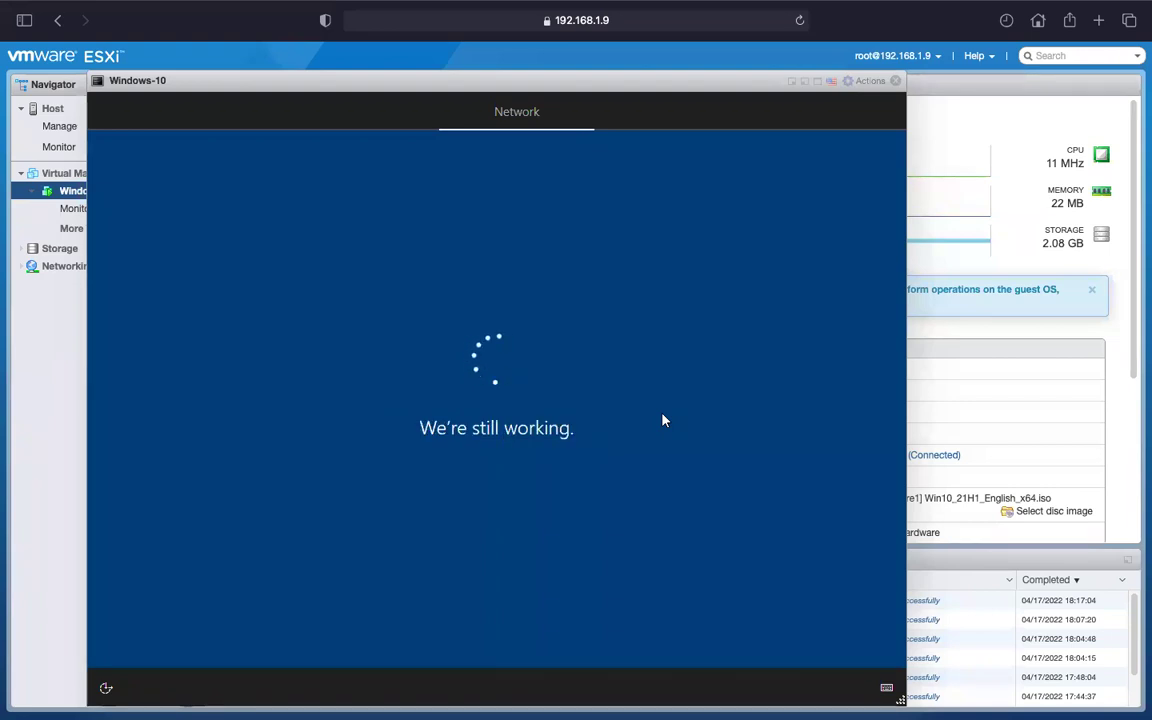
{"action": "mouse_move", "coordinate": [424, 8]}
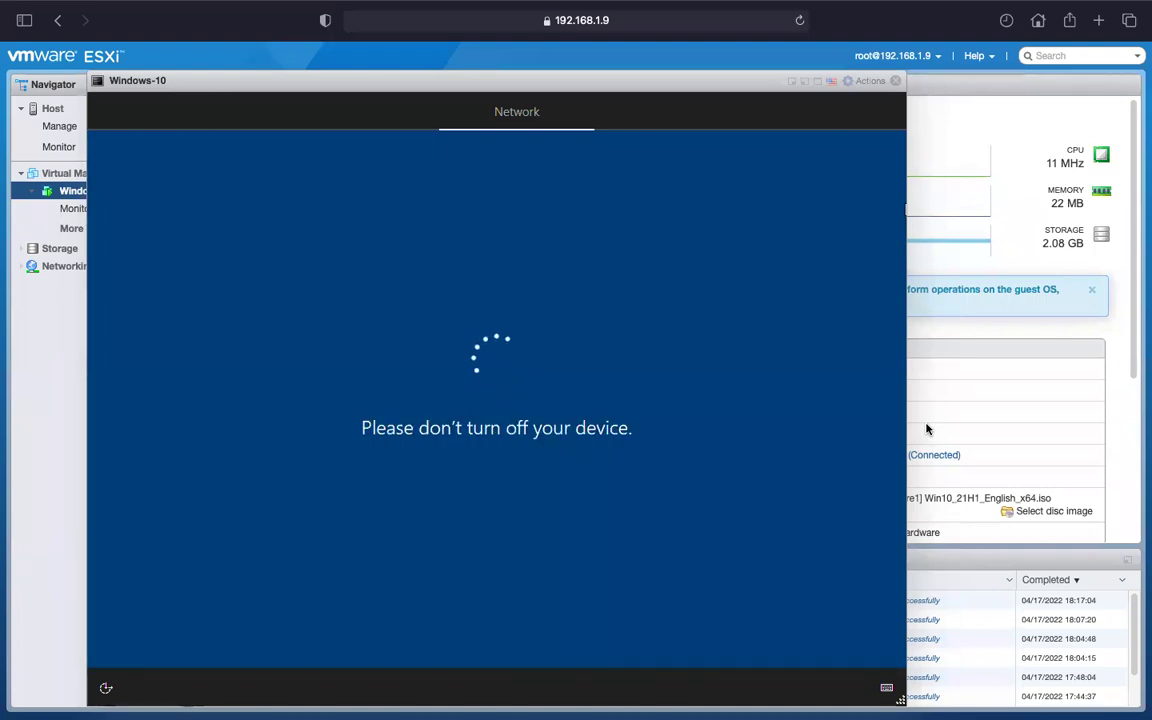
{"action": "key", "text": "ctrl+Left"}
{"action": "key", "text": "ctrl+Left"}
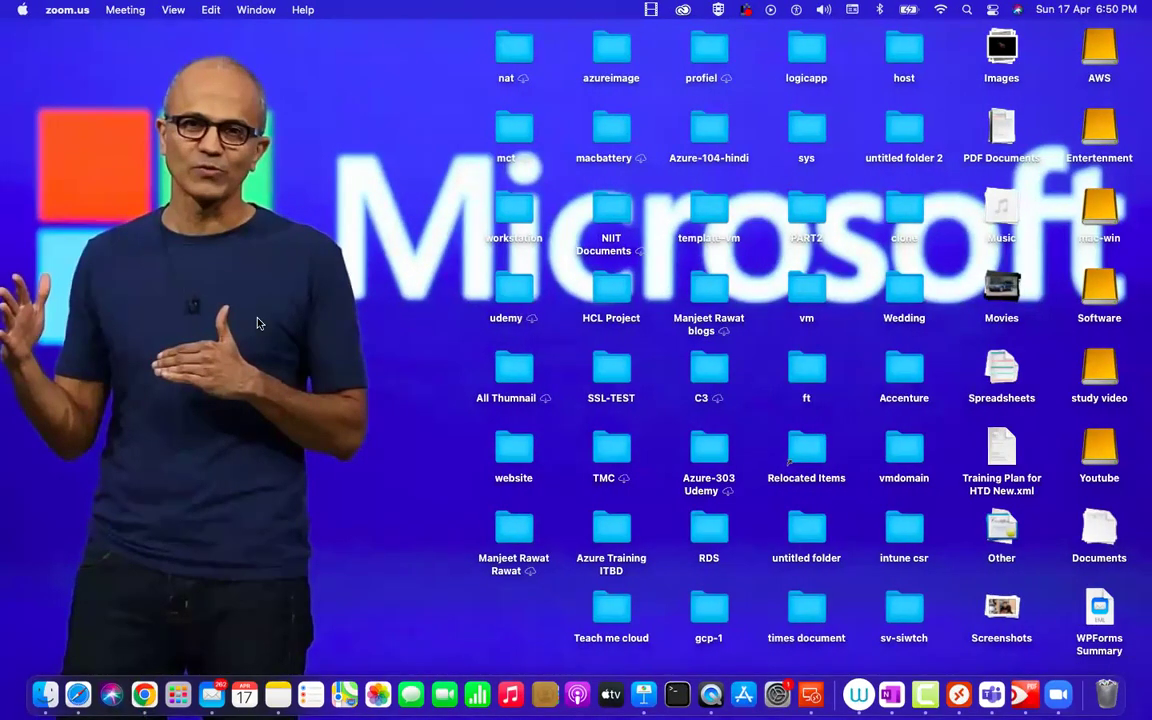
Open the 'vmware contents' document through Spotlight search.
{"action": "key", "text": "super+space"}
{"action": "type", "text": "vmware"}
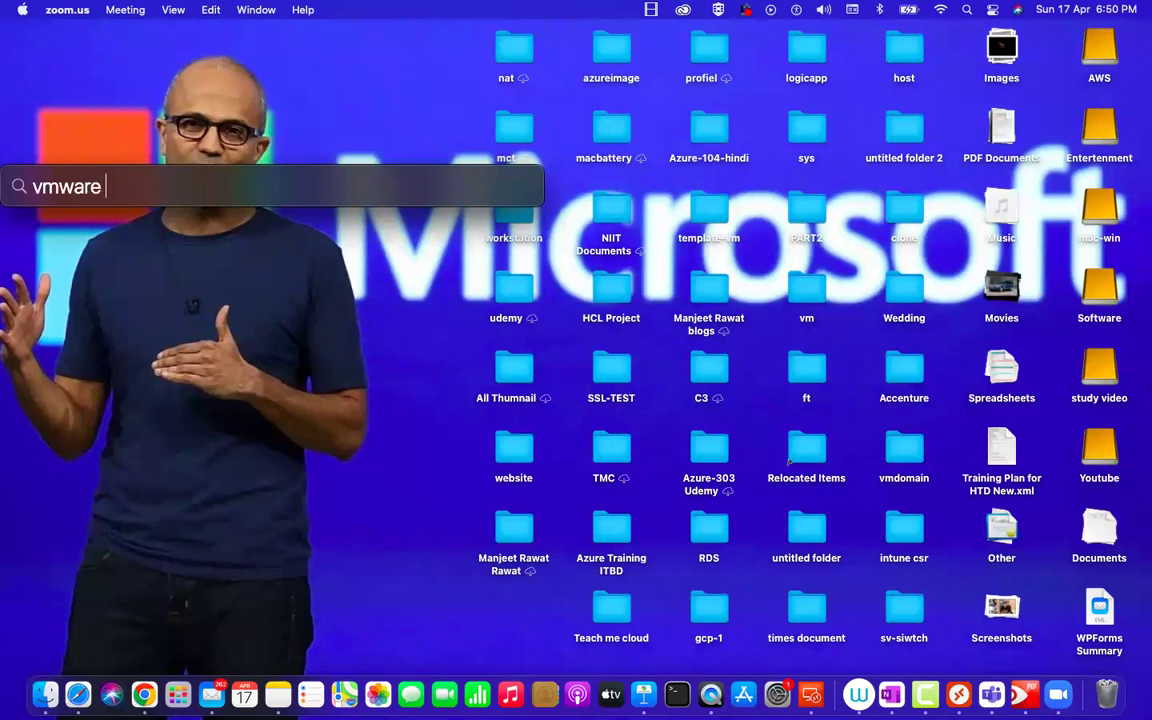
{"action": "type", "text": " contents"}
{"action": "key", "text": "Return"}
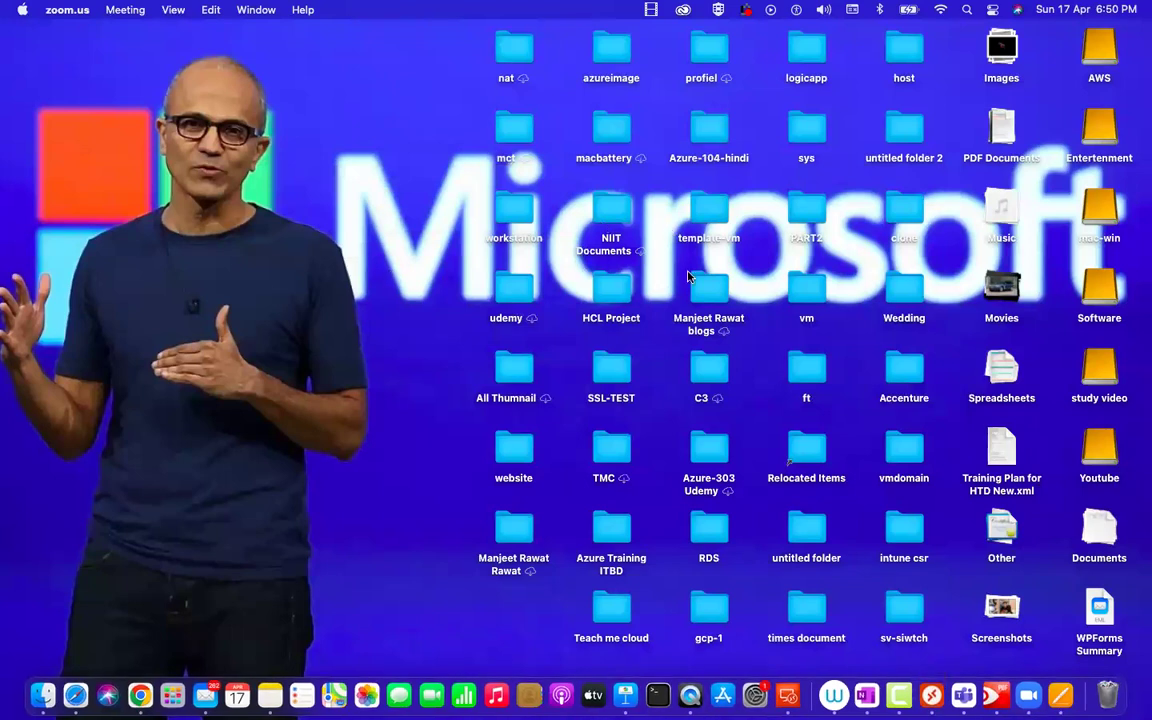
Open and close the template-vm folder, then return to the ESXi console space.
{"action": "left_click", "coordinate": [711, 211]}
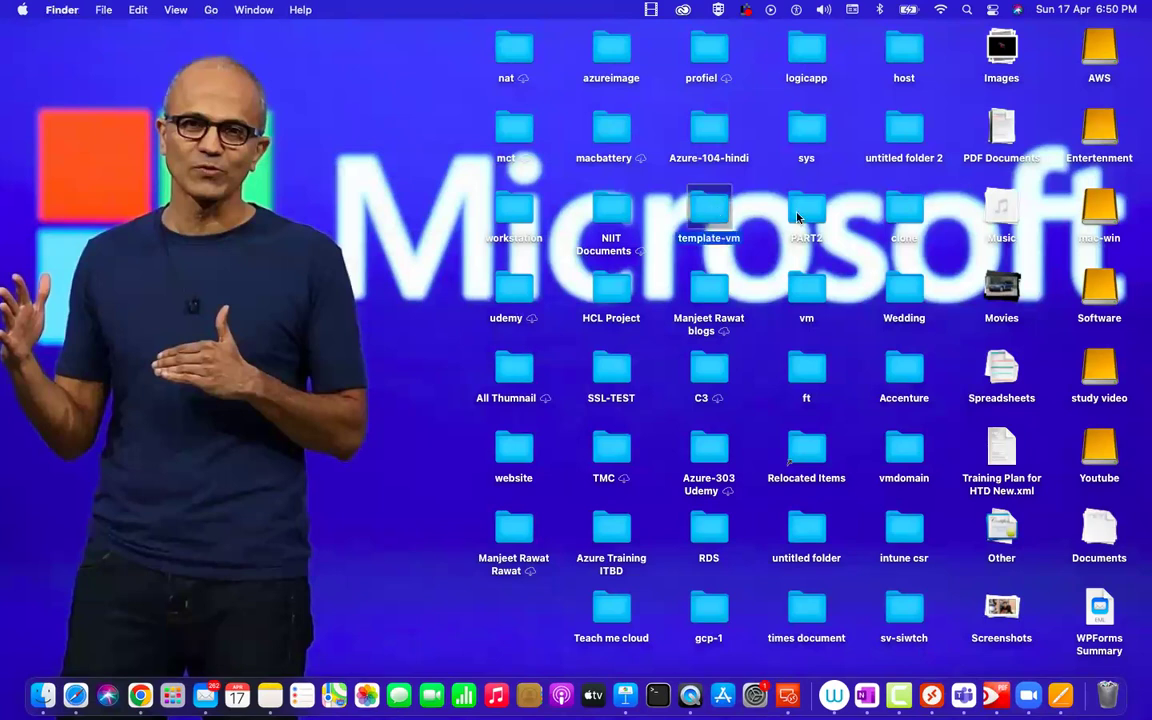
{"action": "key", "text": "super+o"}
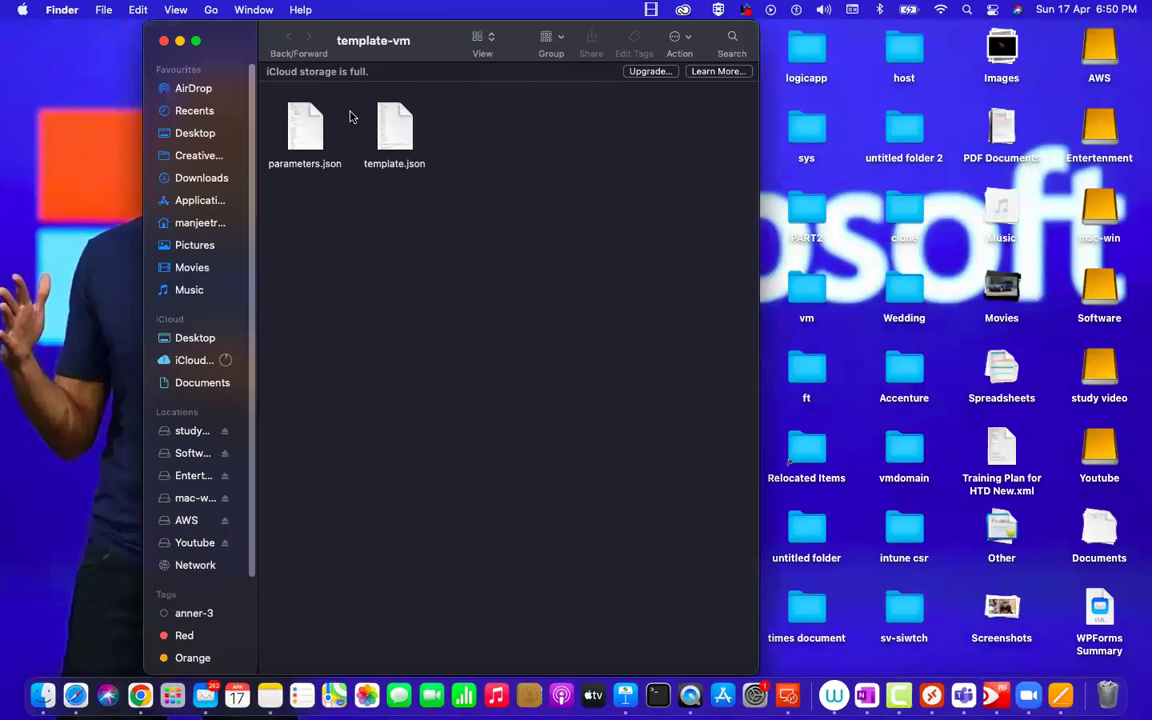
{"action": "left_click", "coordinate": [164, 41]}
{"action": "key", "text": "super+Tab"}
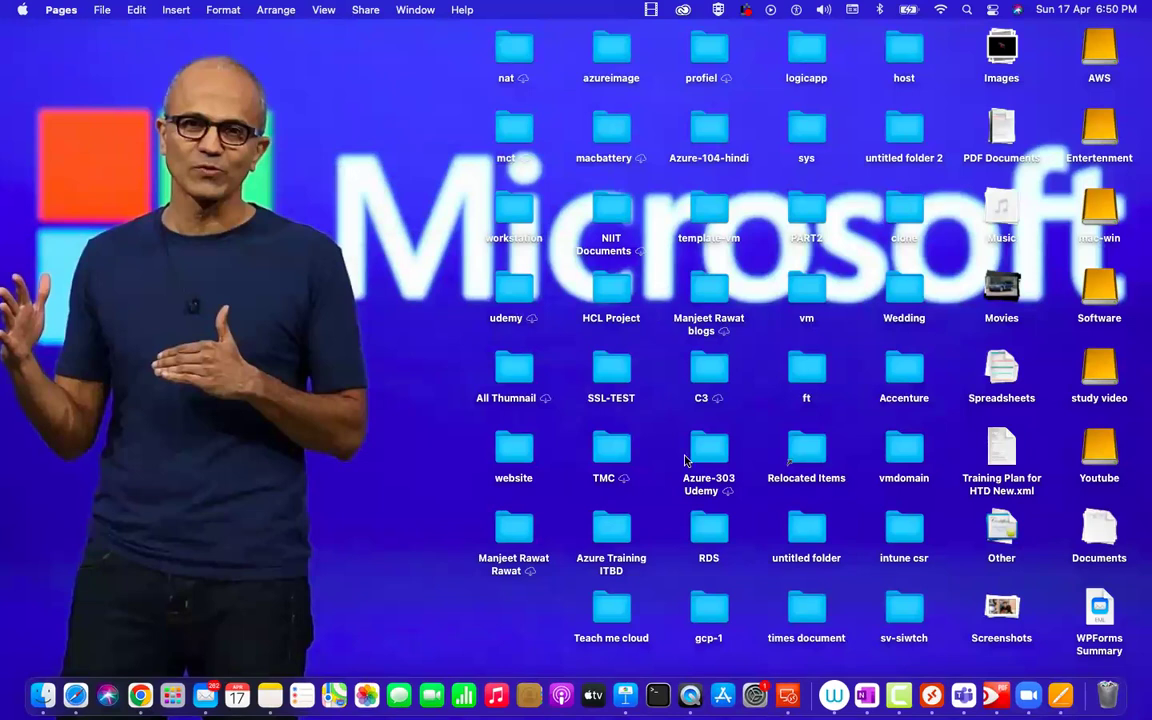
{"action": "key", "text": "ctrl+Right"}
{"action": "key", "text": "ctrl+Right"}
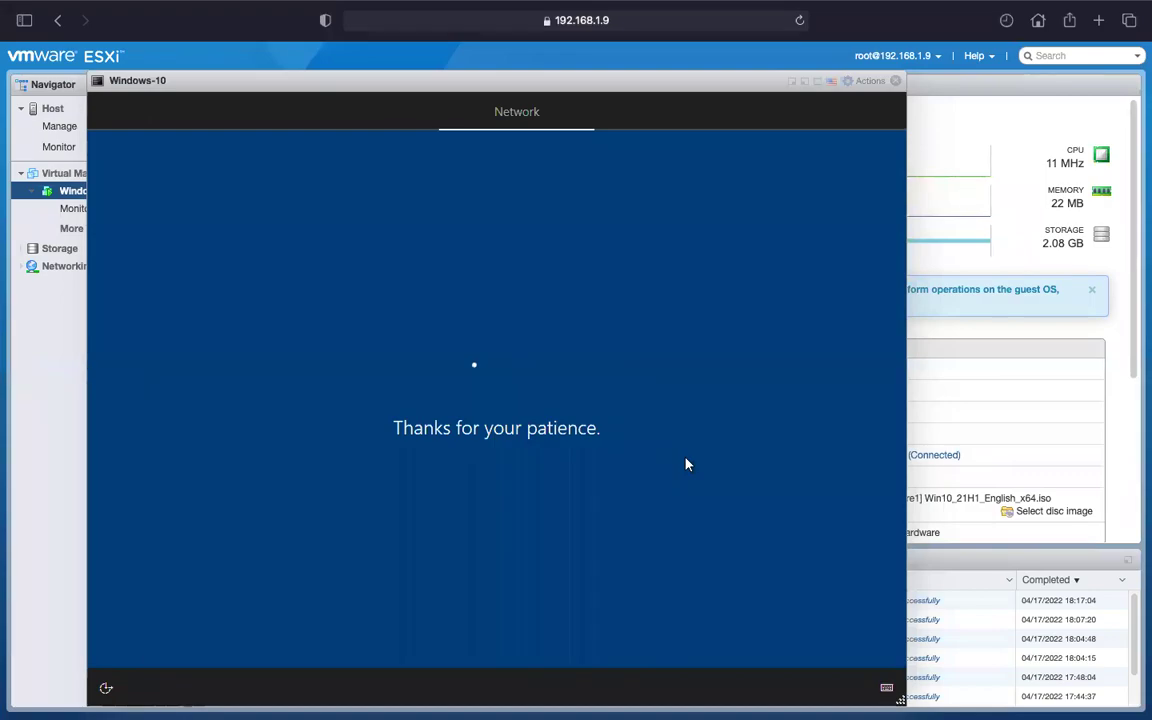
Leave the ESXi console showing 'Thanks for your patience' and return to the Mac desktop space.
{"action": "key", "text": "ctrl+Left"}
{"action": "key", "text": "ctrl+Left"}
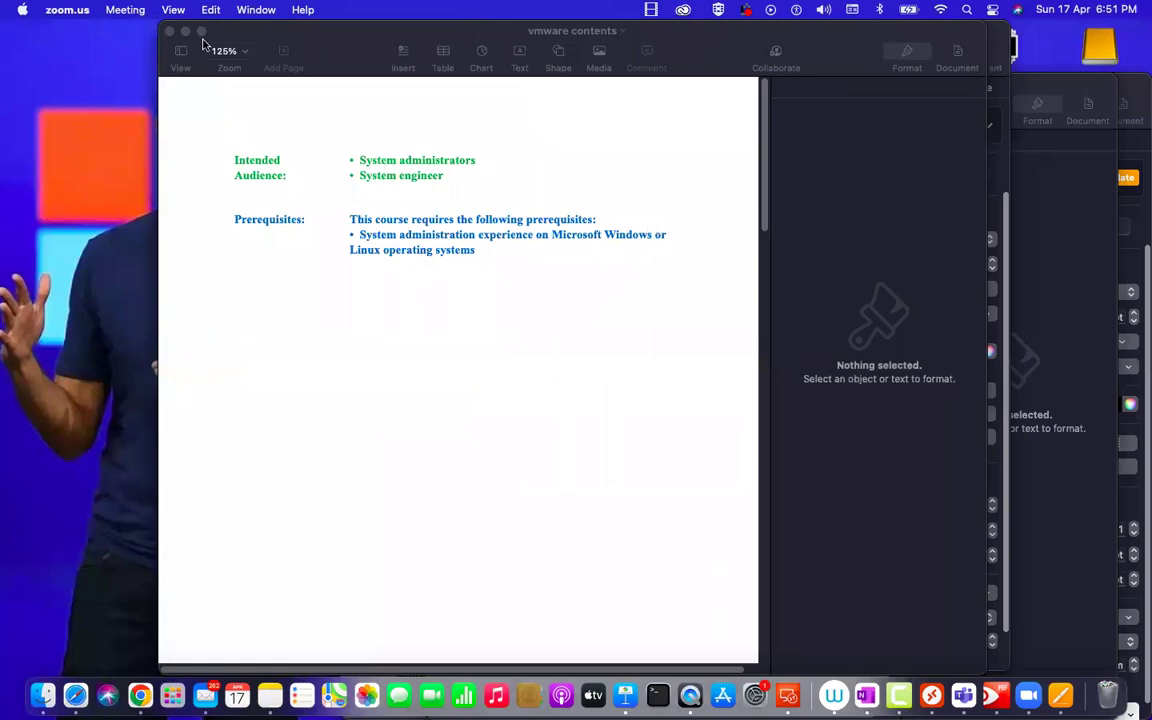
Close 'vmware contents' and minimize the three invoice windows to clear the desktop.
{"action": "left_click", "coordinate": [169, 31]}
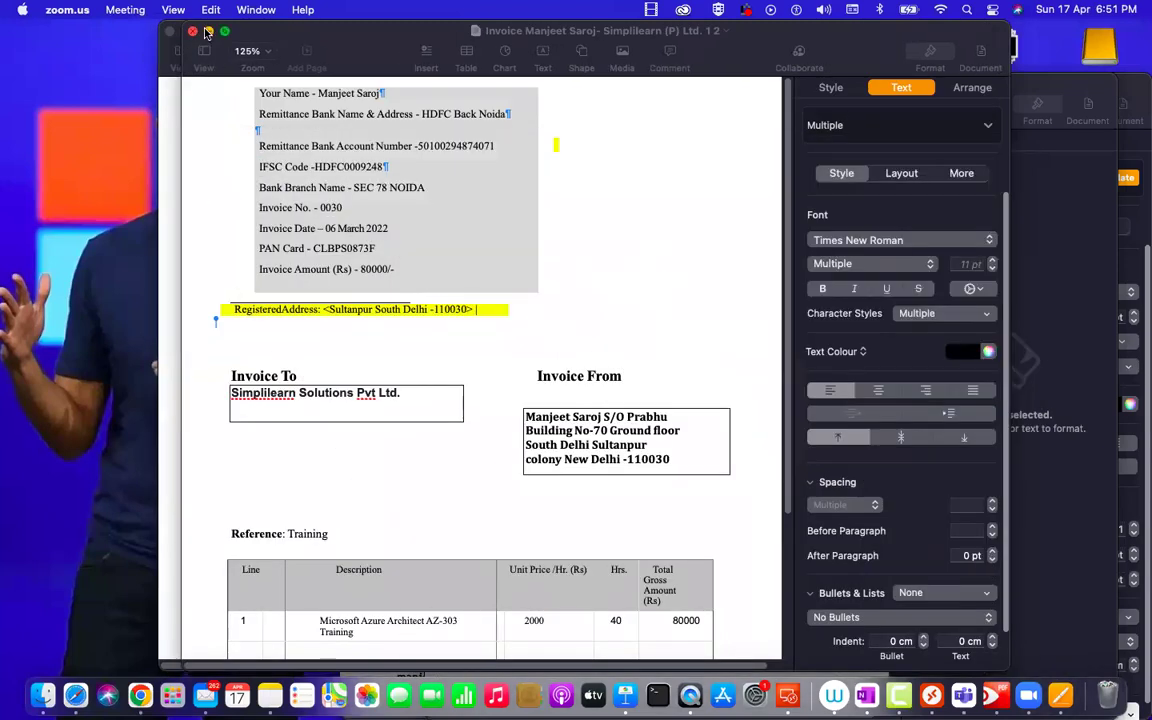
{"action": "left_click", "coordinate": [185, 32]}
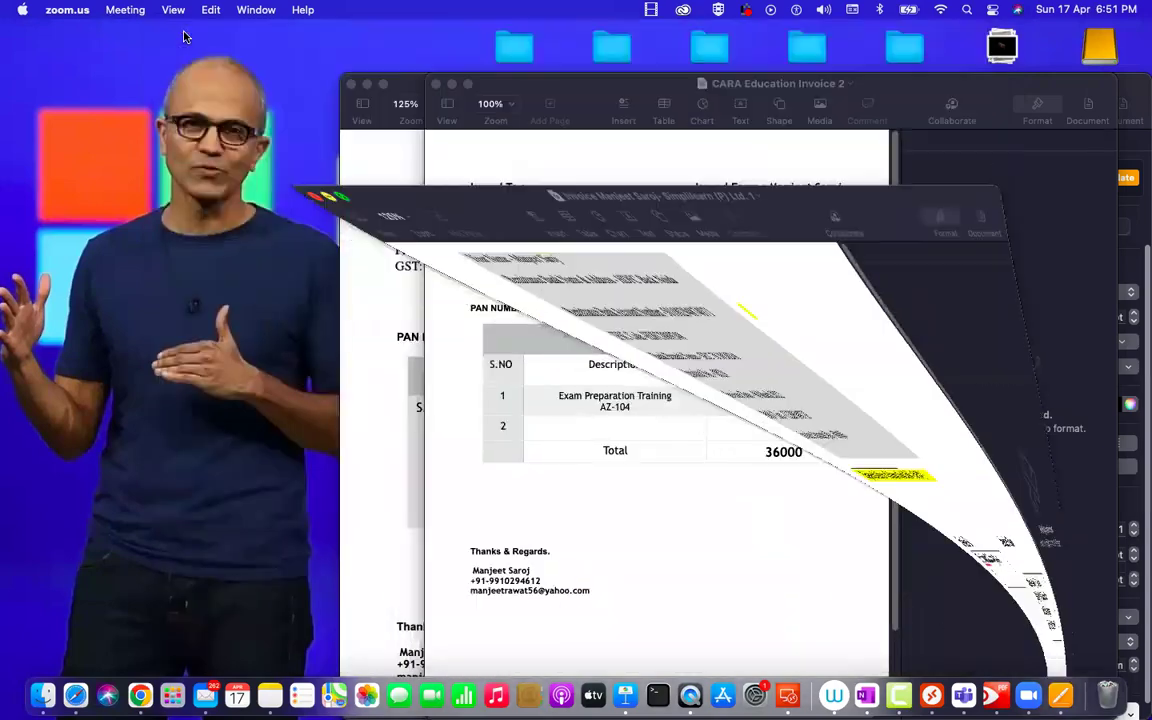
{"action": "left_click", "coordinate": [407, 77]}
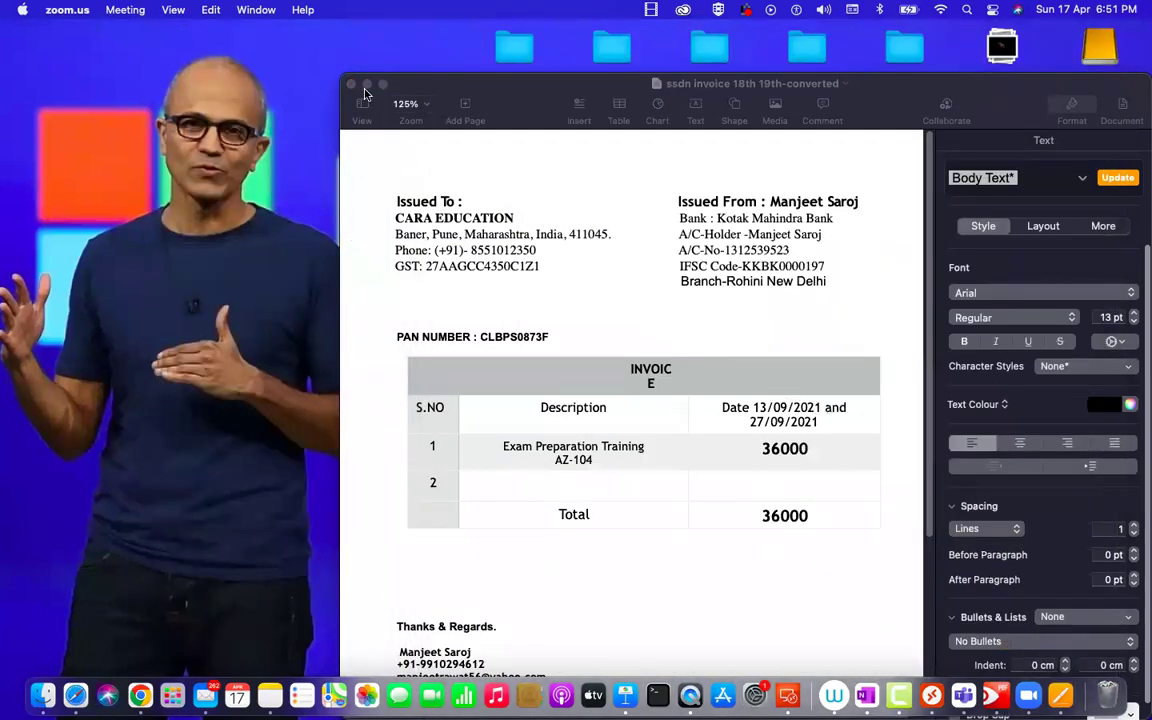
{"action": "left_click", "coordinate": [367, 86]}
{"action": "key", "text": "ctrl+Right"}
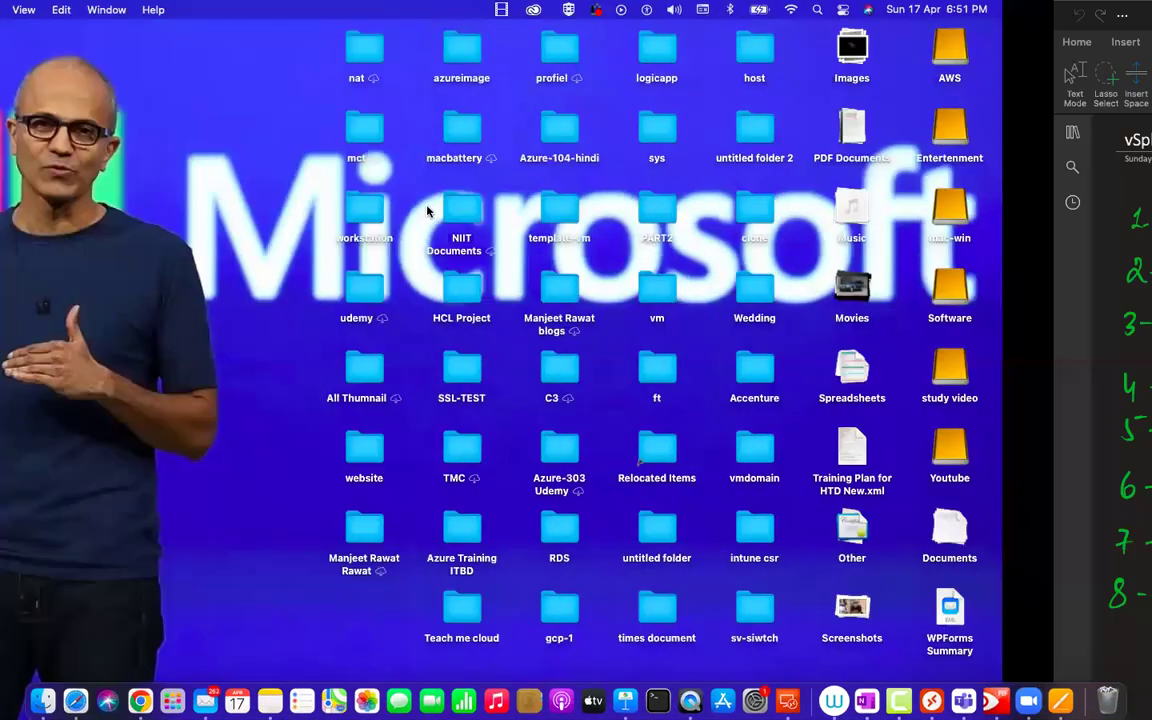
{"action": "key", "text": "ctrl+Left"}
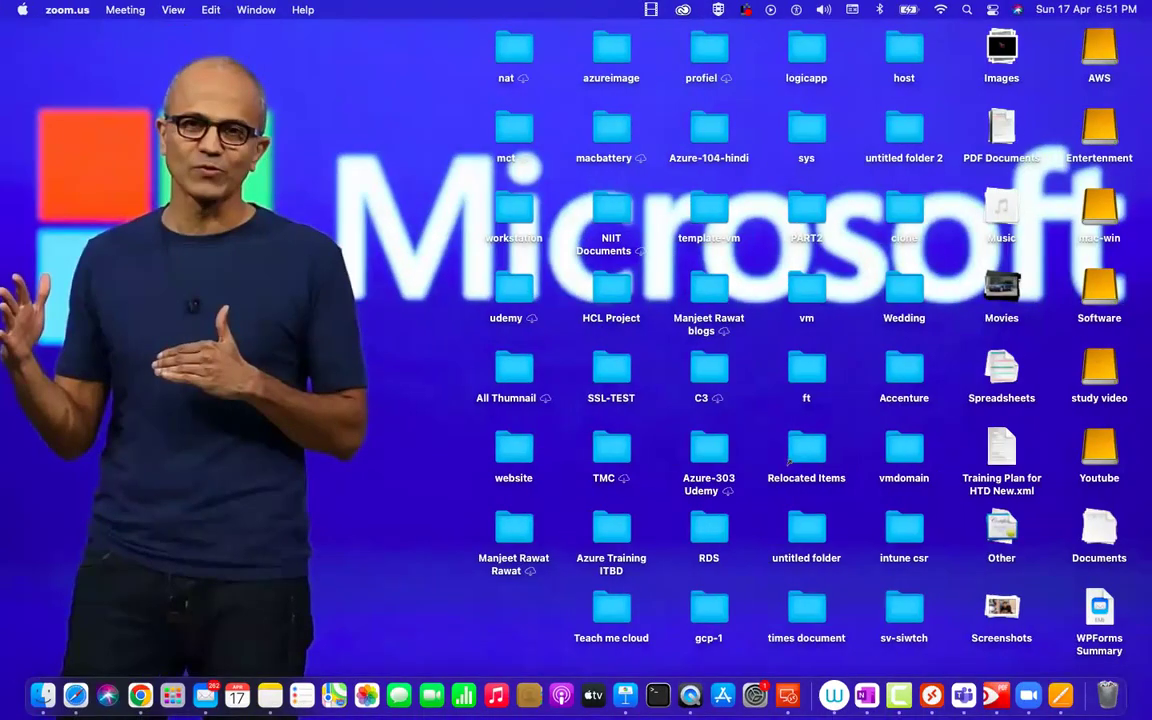
Use Show All Windows from the Pages Dock icon and browse the vmware contents and invoice thumbnails.
{"action": "right_click", "coordinate": [1061, 695]}
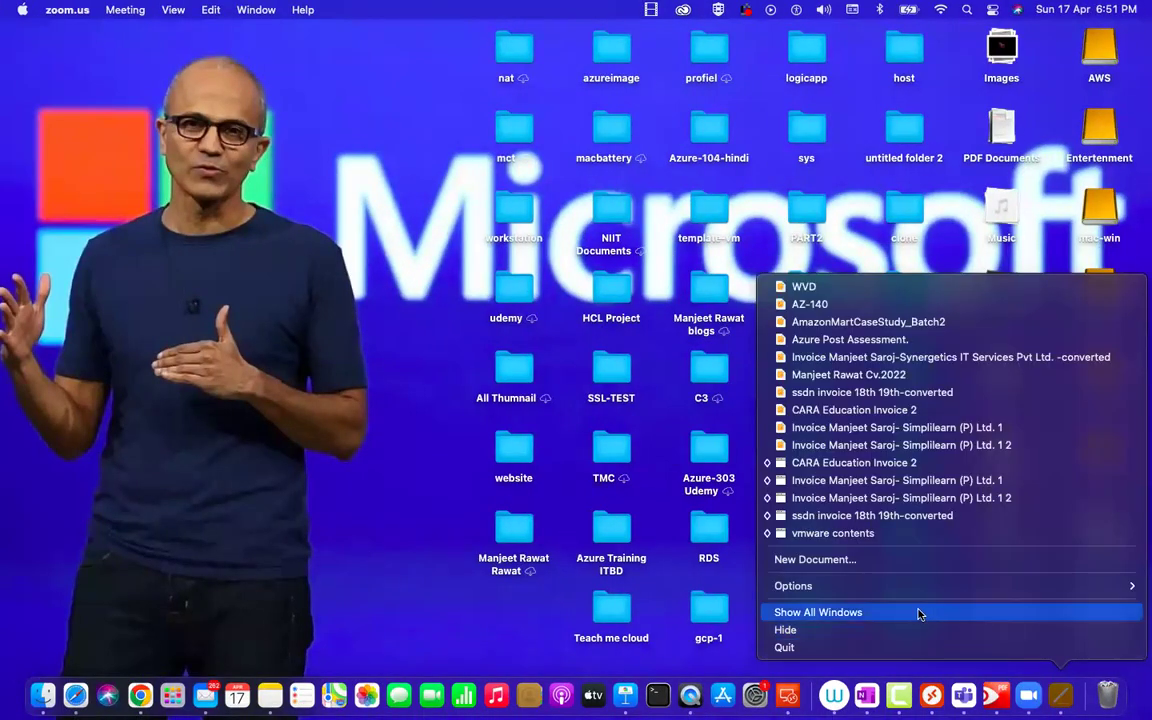
{"action": "left_click", "coordinate": [920, 611]}
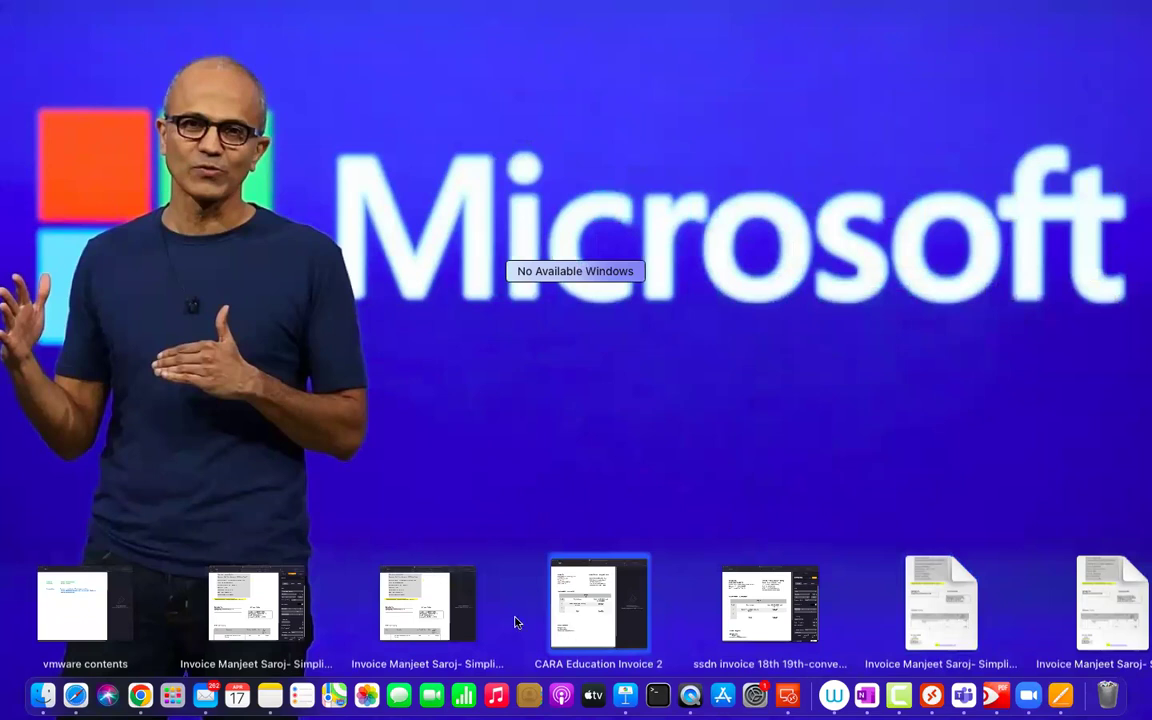
{"action": "scroll", "coordinate": [515, 622], "scroll_direction": "right", "scroll_amount": 10}
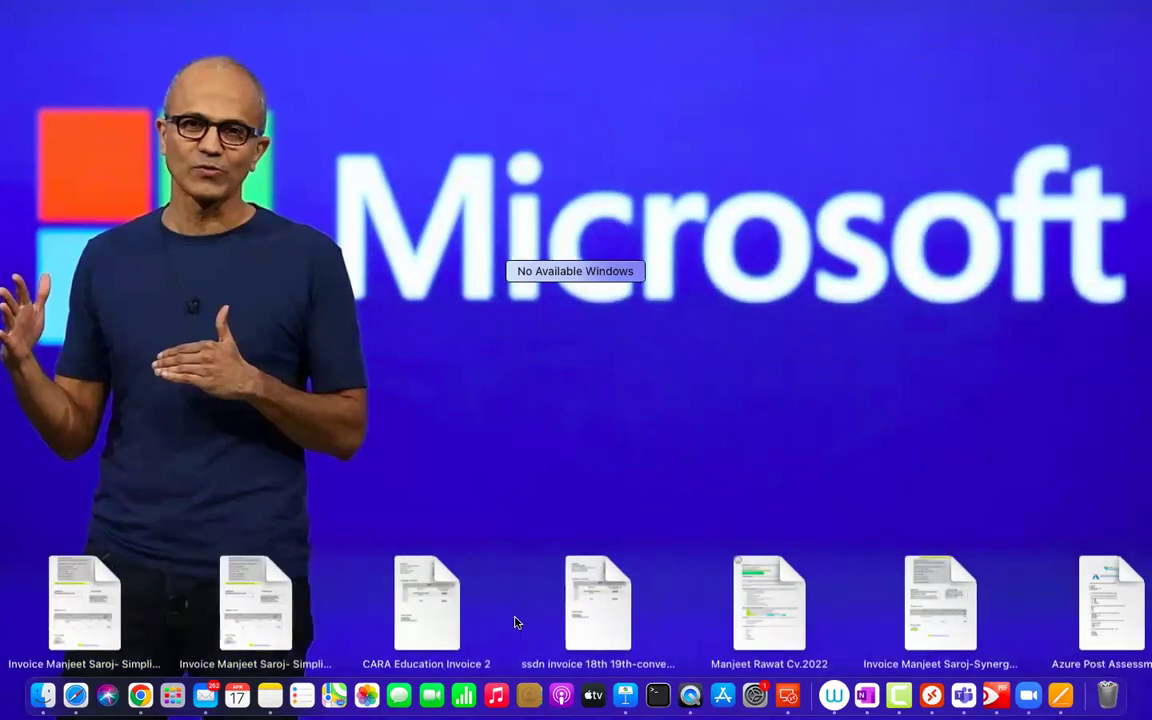
{"action": "scroll", "coordinate": [515, 622], "scroll_direction": "right", "scroll_amount": 5}
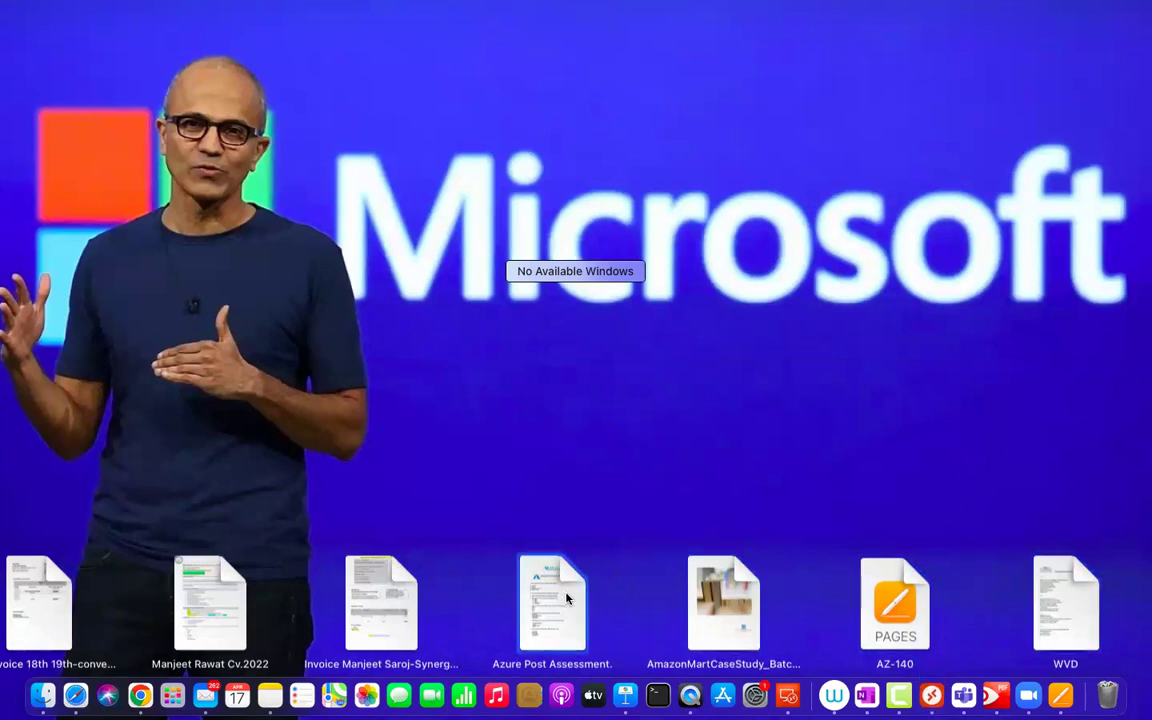
{"action": "scroll", "coordinate": [362, 605], "scroll_direction": "left", "scroll_amount": 2}
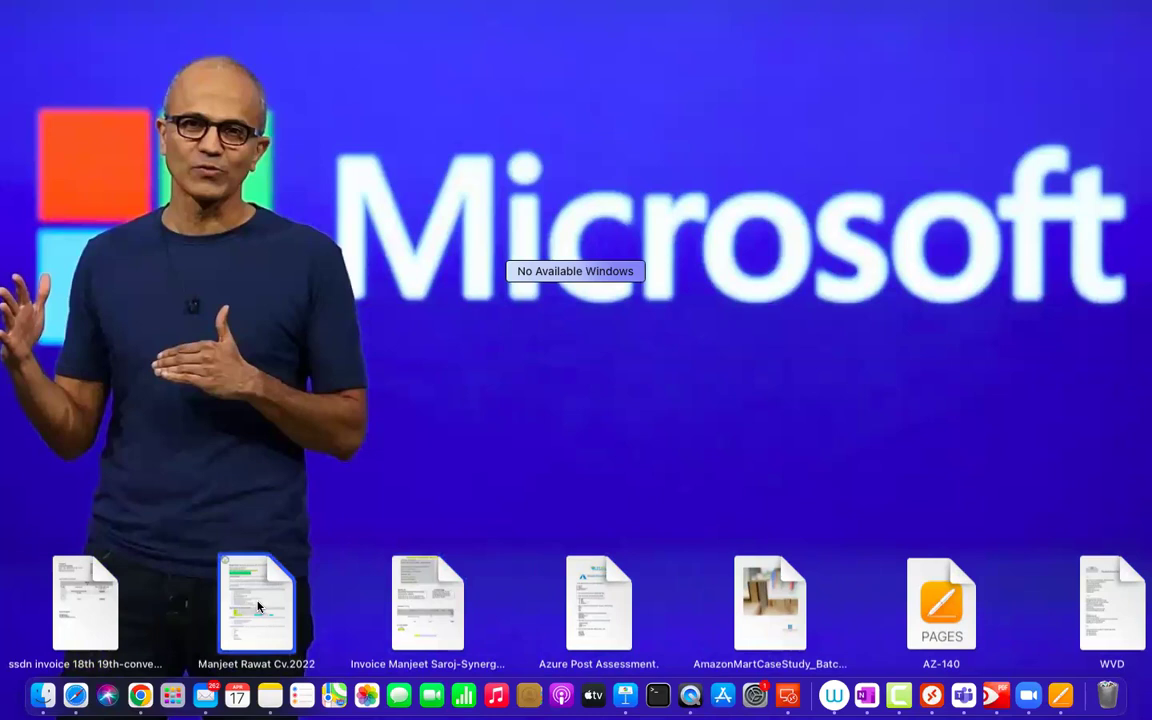
{"action": "scroll", "coordinate": [261, 606], "scroll_direction": "left", "scroll_amount": 10}
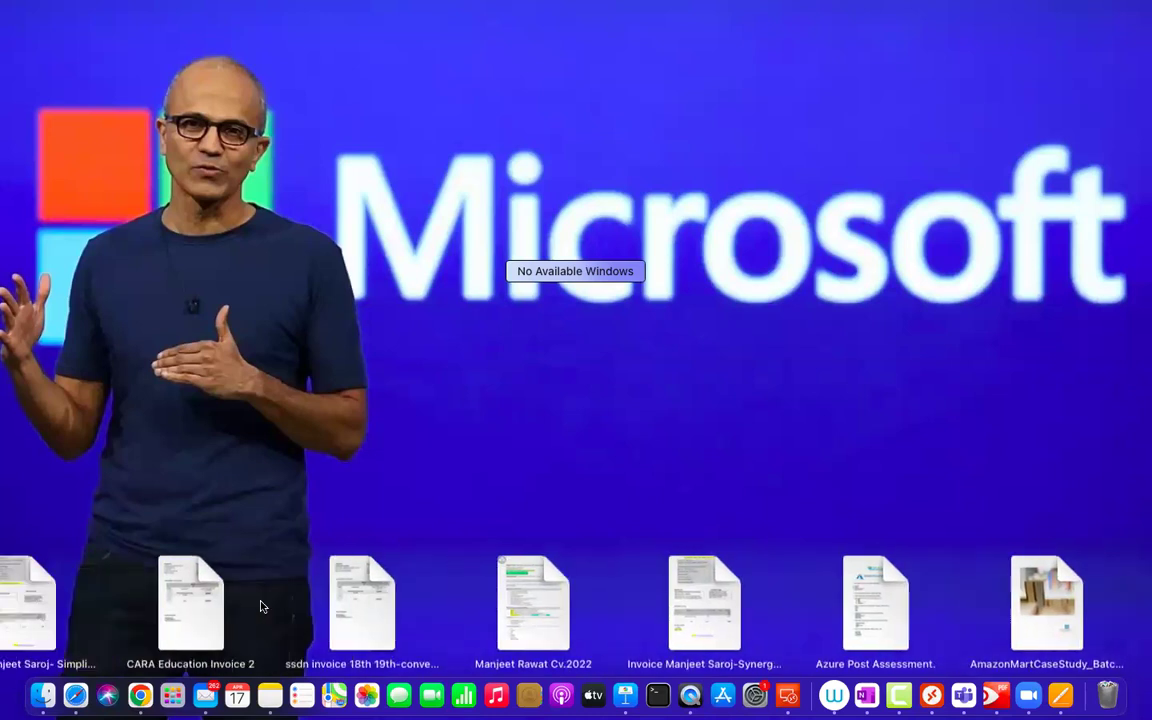
{"action": "scroll", "coordinate": [261, 606], "scroll_direction": "left", "scroll_amount": 10}
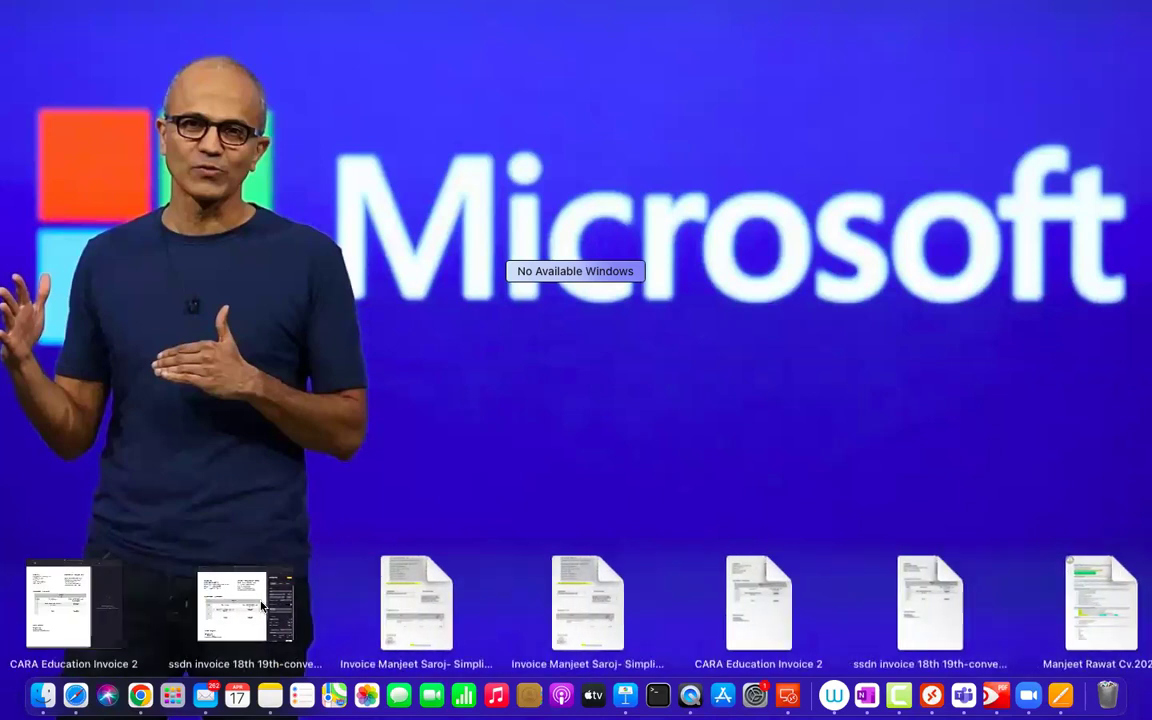
{"action": "scroll", "coordinate": [261, 606], "scroll_direction": "left", "scroll_amount": 9}
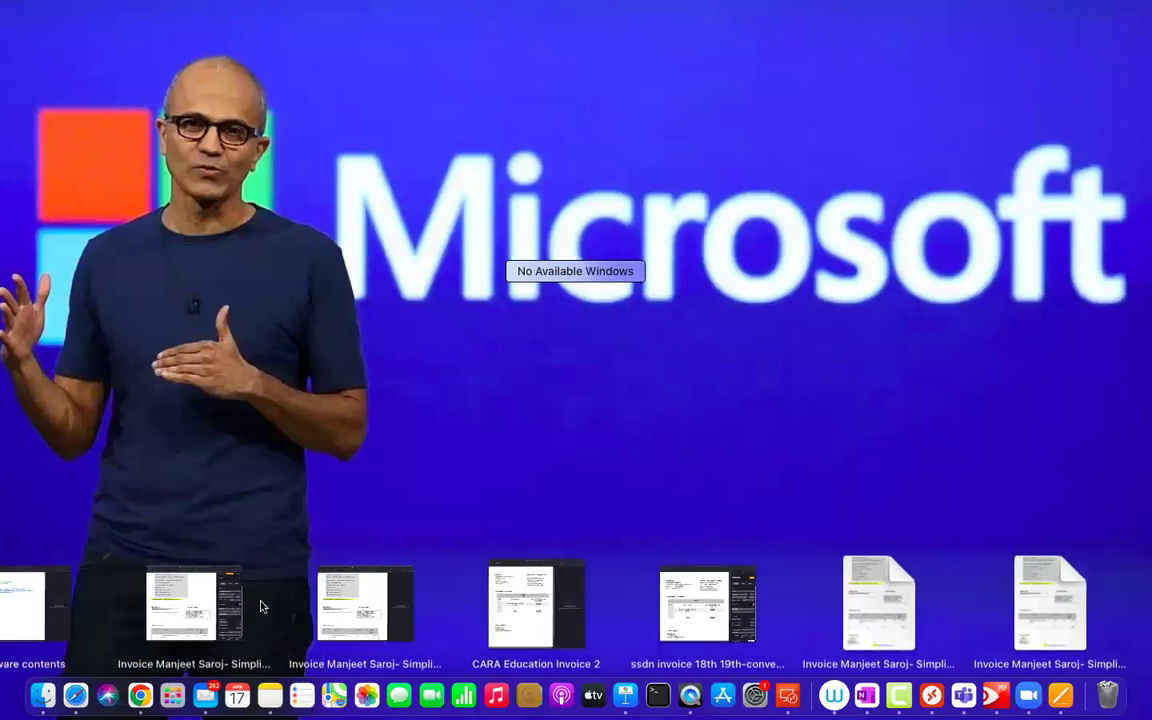
{"action": "scroll", "coordinate": [261, 606], "scroll_direction": "right", "scroll_amount": 5}
{"action": "scroll", "coordinate": [261, 606], "scroll_direction": "left", "scroll_amount": 6}
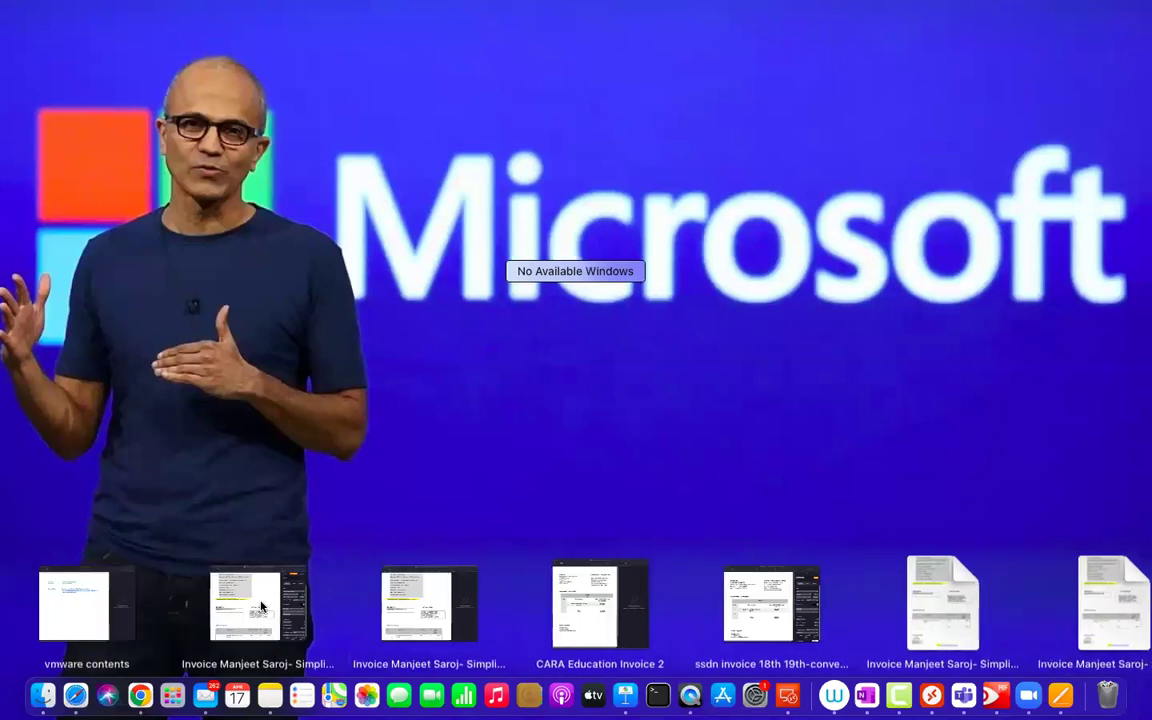
Open the vmware contents document and review its audience, prerequisites and numbered course outline.
{"action": "left_click", "coordinate": [45, 586]}
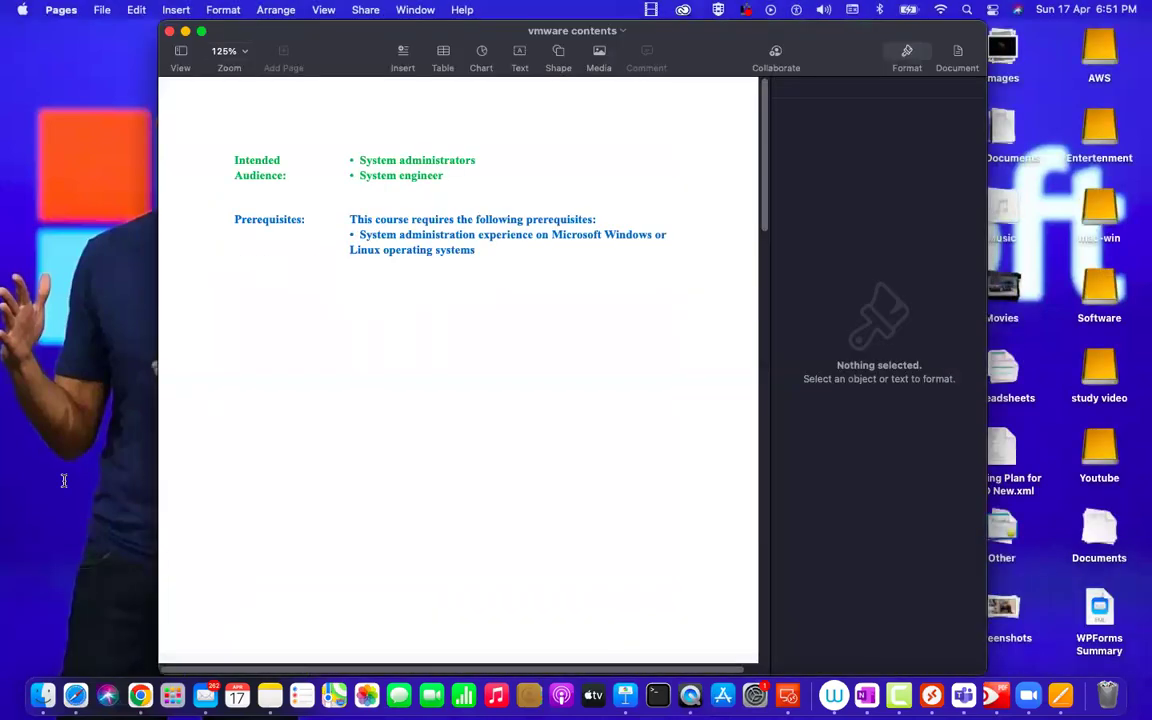
{"action": "scroll", "coordinate": [296, 240], "scroll_direction": "up", "scroll_amount": 1}
{"action": "scroll", "coordinate": [296, 242], "scroll_direction": "down", "scroll_amount": 5}
{"action": "scroll", "coordinate": [296, 243], "scroll_direction": "down", "scroll_amount": 10}
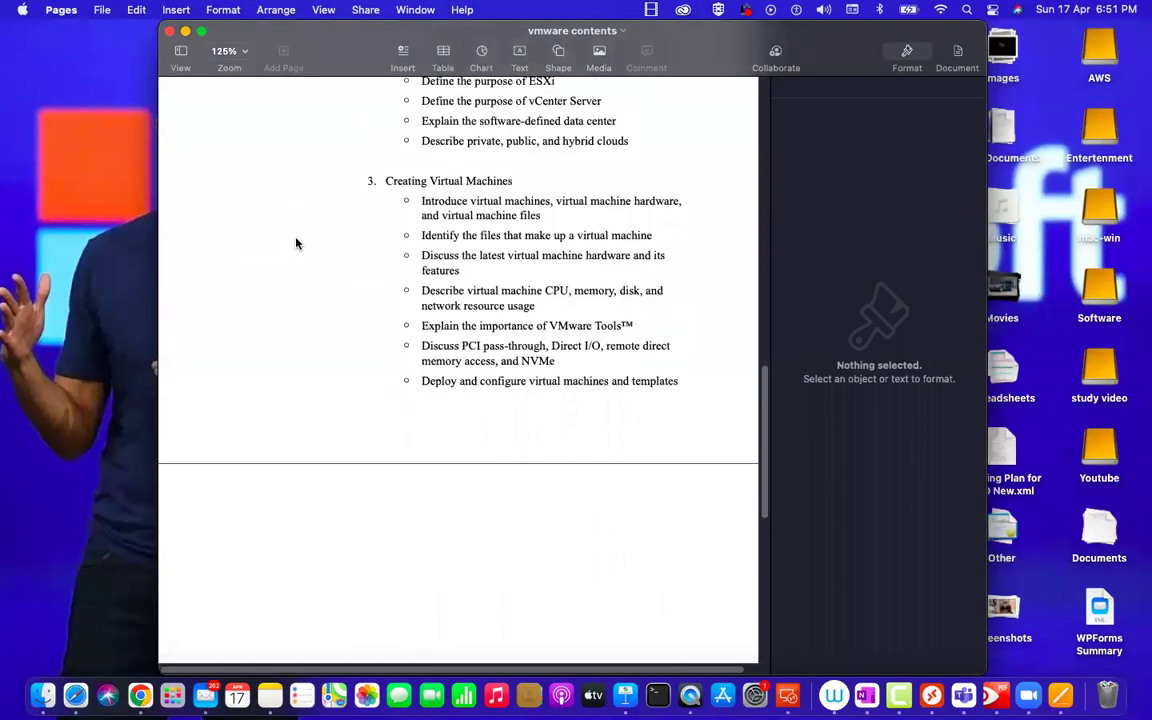
{"action": "scroll", "coordinate": [296, 244], "scroll_direction": "up", "scroll_amount": 10}
{"action": "scroll", "coordinate": [296, 244], "scroll_direction": "down", "scroll_amount": 3}
{"action": "scroll", "coordinate": [302, 300], "scroll_direction": "up", "scroll_amount": 10}
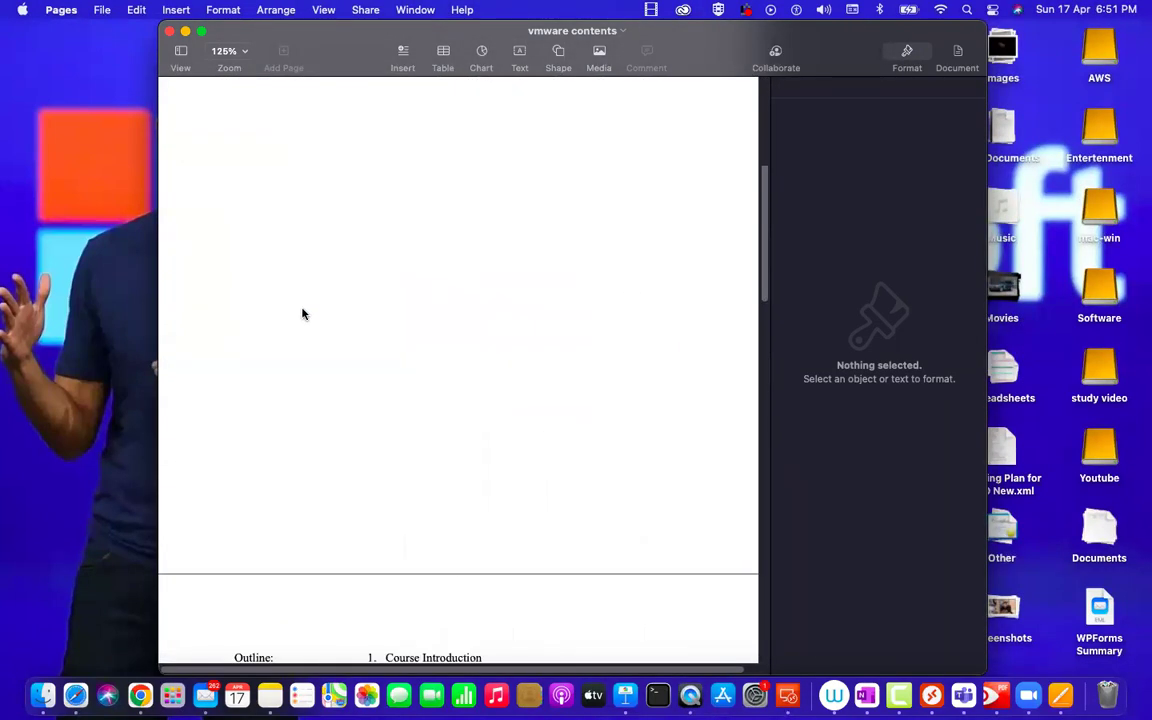
{"action": "scroll", "coordinate": [302, 310], "scroll_direction": "down", "scroll_amount": 8}
{"action": "scroll", "coordinate": [302, 310], "scroll_direction": "down", "scroll_amount": 5}
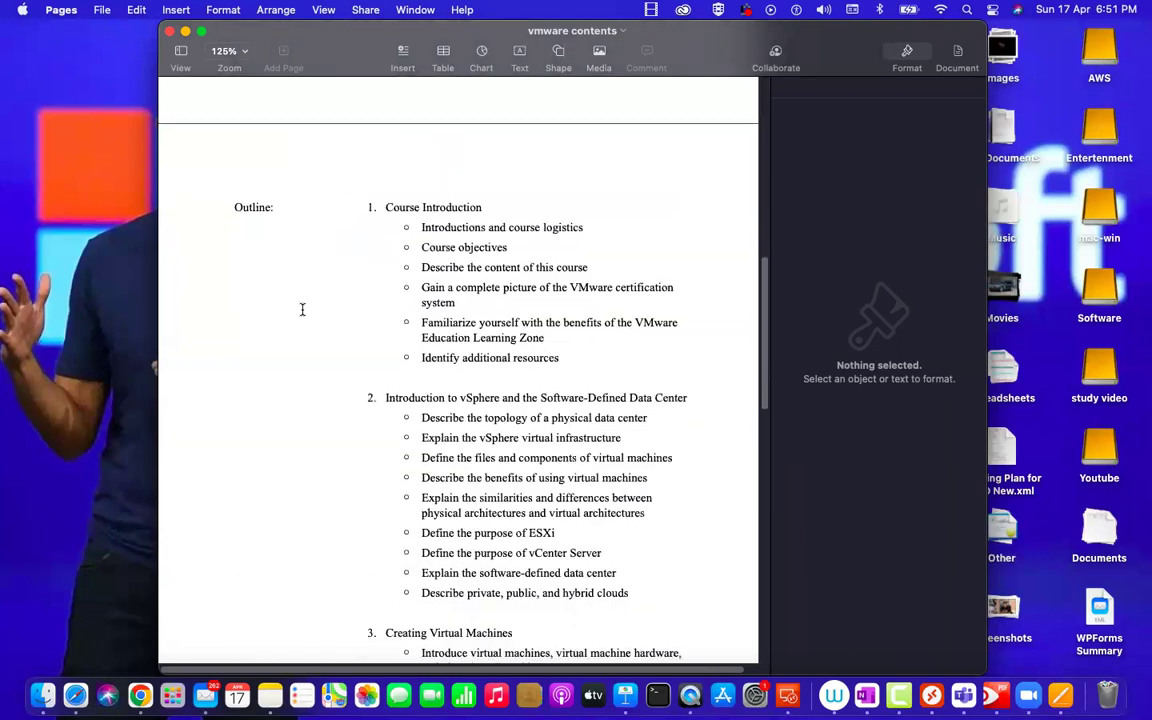
{"action": "scroll", "coordinate": [302, 310], "scroll_direction": "down", "scroll_amount": 15}
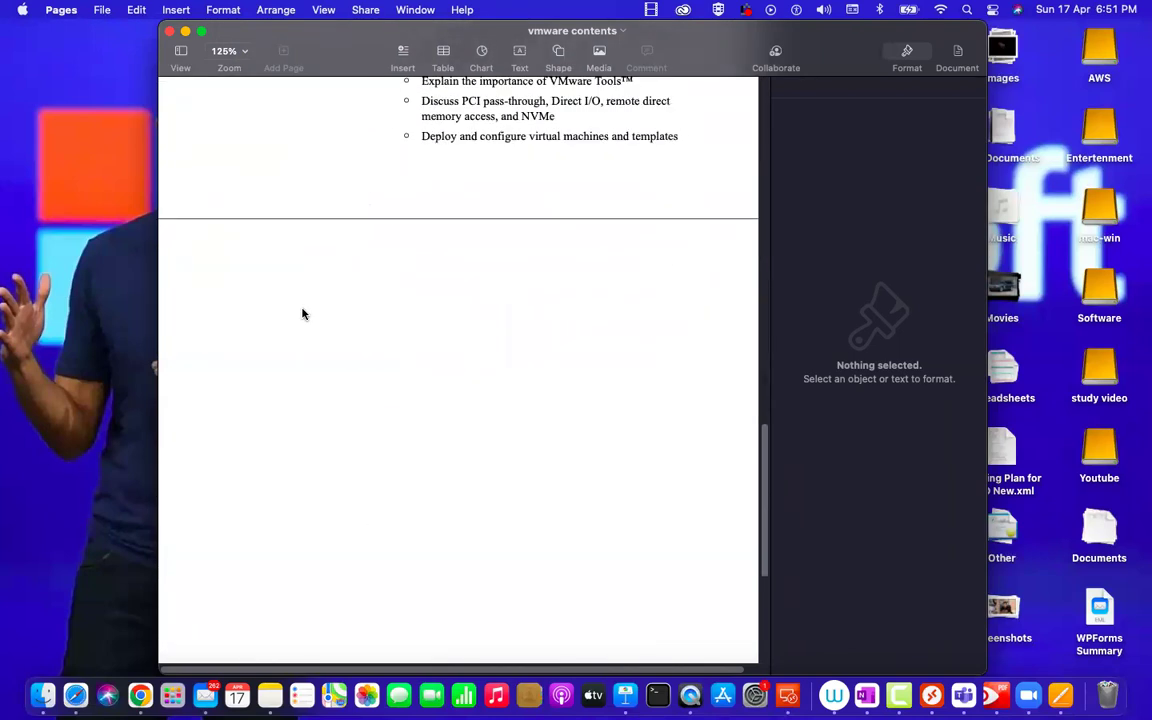
{"action": "scroll", "coordinate": [302, 314], "scroll_direction": "up", "scroll_amount": 15}
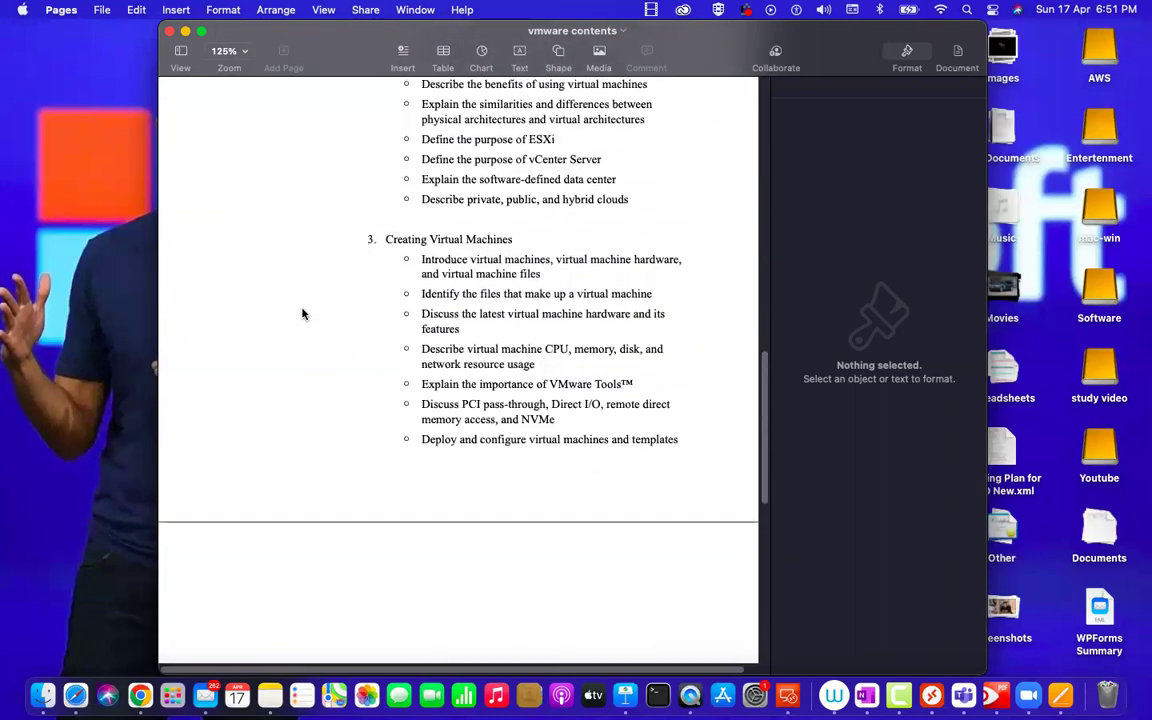
{"action": "scroll", "coordinate": [302, 314], "scroll_direction": "up", "scroll_amount": 5}
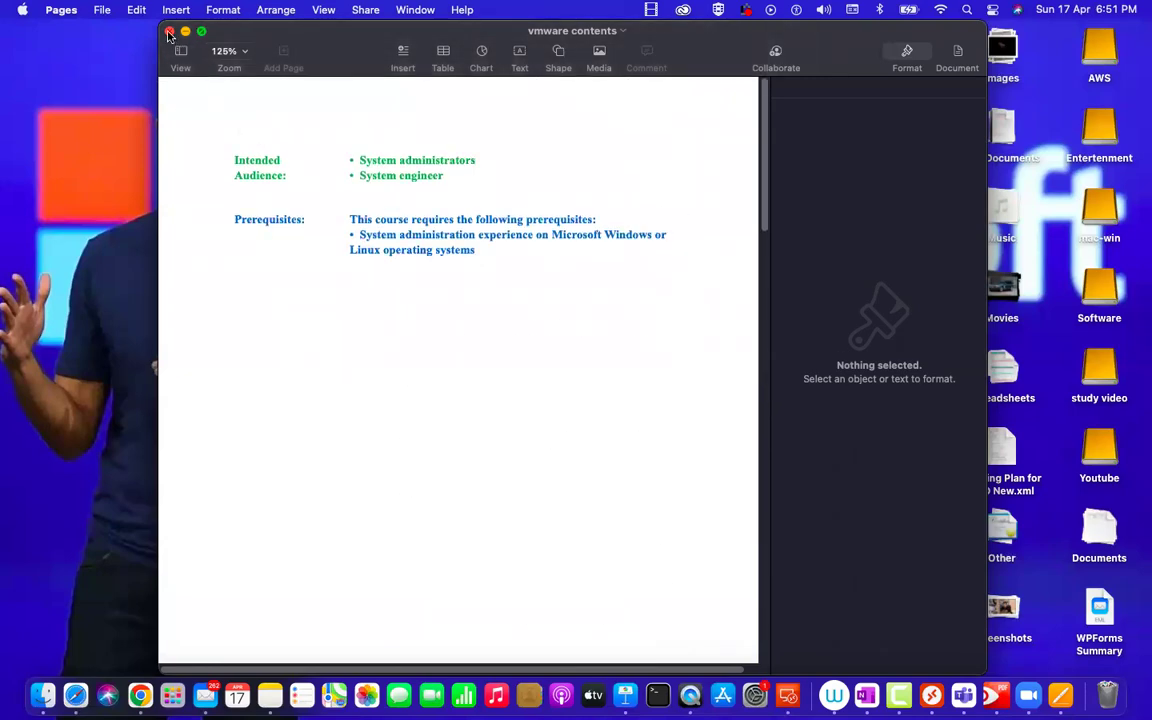
Minimize the Pages window, glance at the OneNote checklist space, then return to the desktop.
{"action": "key", "text": "super+m"}
{"action": "key", "text": "ctrl+Right"}
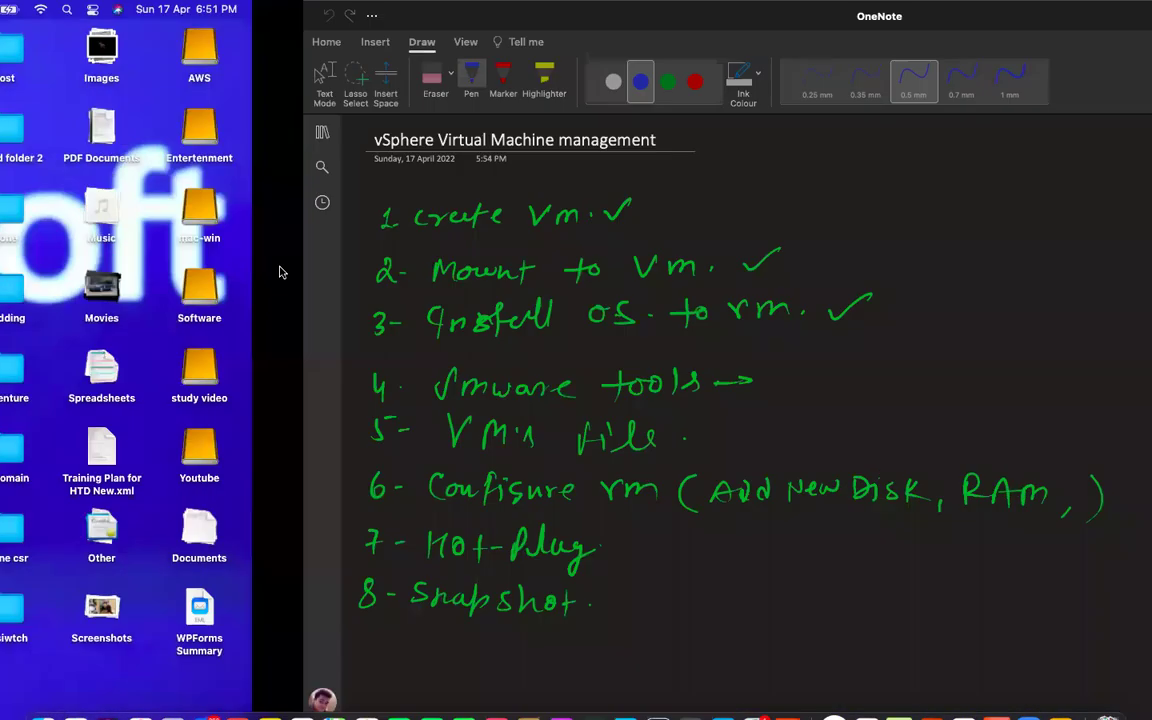
{"action": "key", "text": "ctrl+Left"}
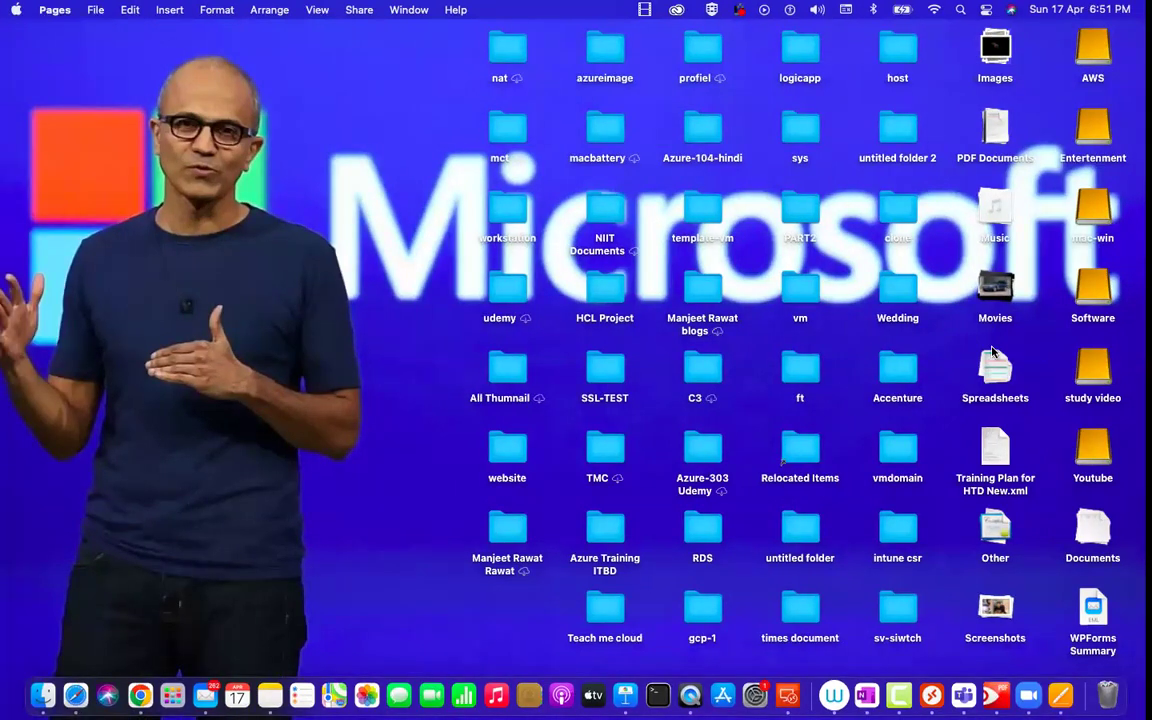
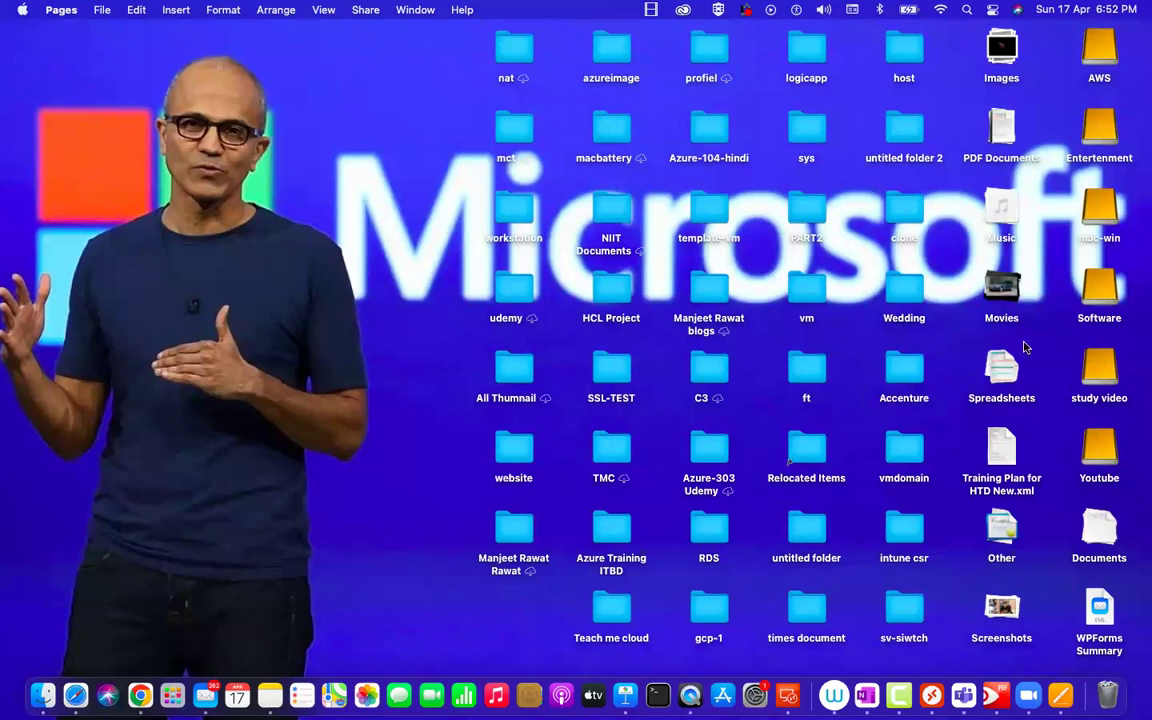
Switch to the full-screen ESXi console where Windows setup announces a restart, then move back toward the notes.
{"action": "key", "text": "ctrl+Right"}
{"action": "key", "text": "ctrl+Right"}
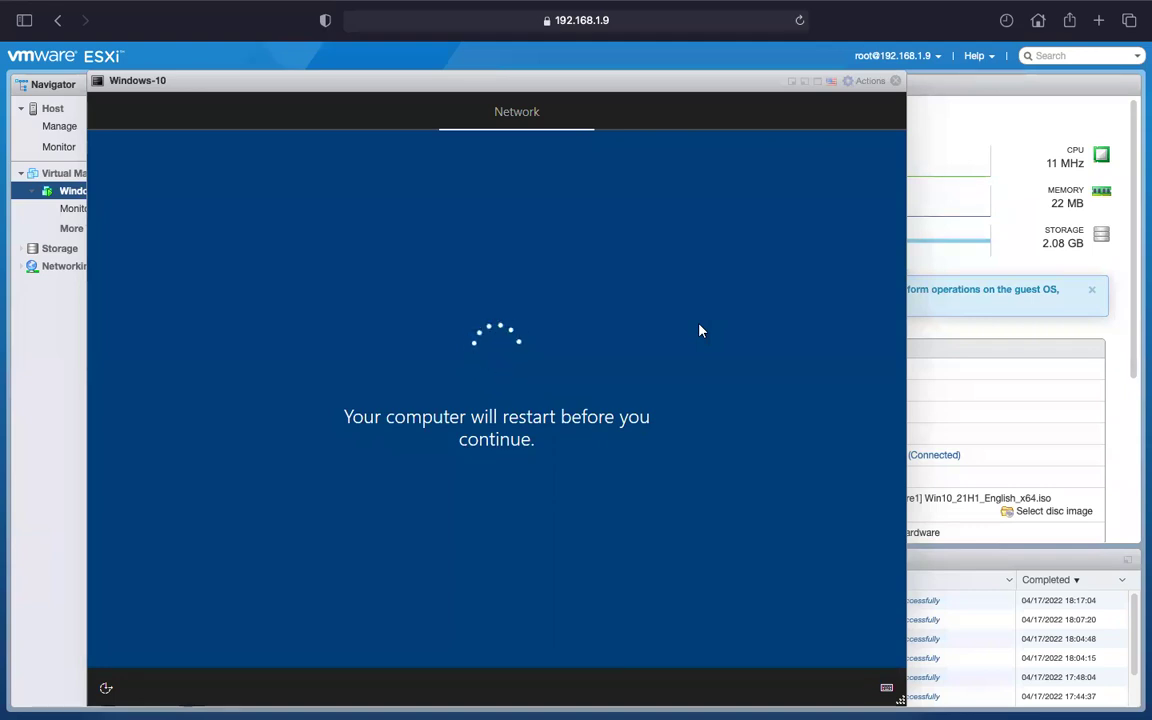
{"action": "key", "text": "ctrl+Left"}
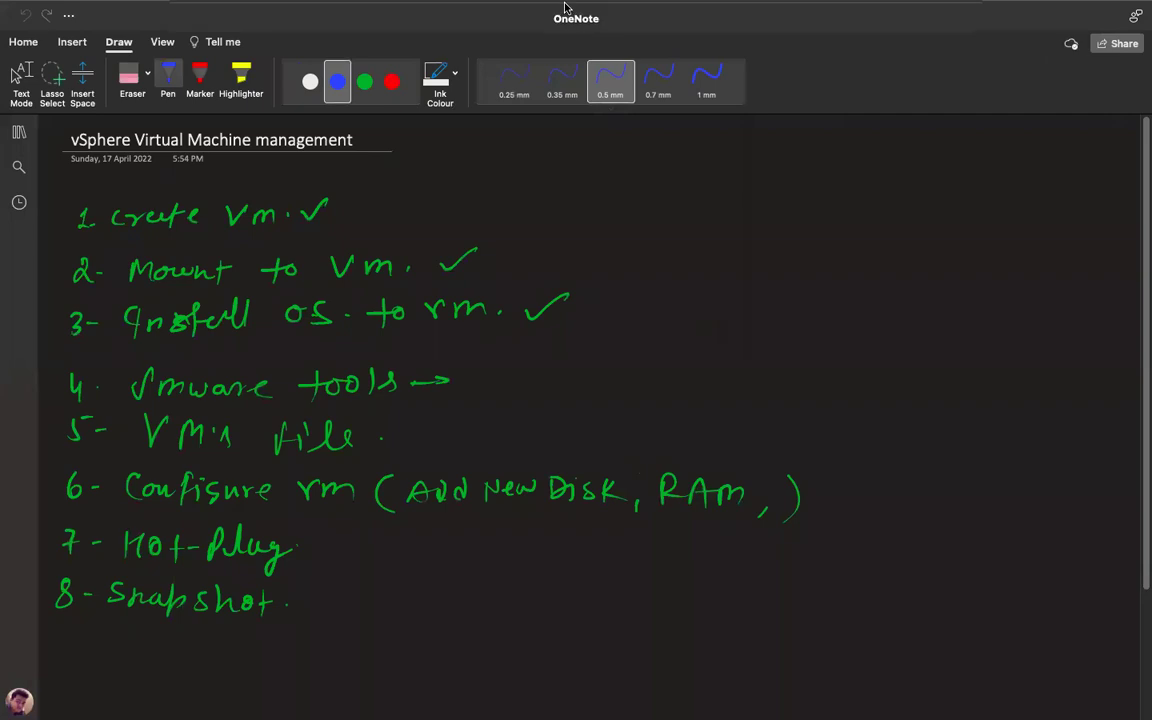
Return to the Windows-10 console to watch it reboot to the logo and spinner, then move on toward Remote Desktop.
{"action": "mouse_move", "coordinate": [512, 5]}
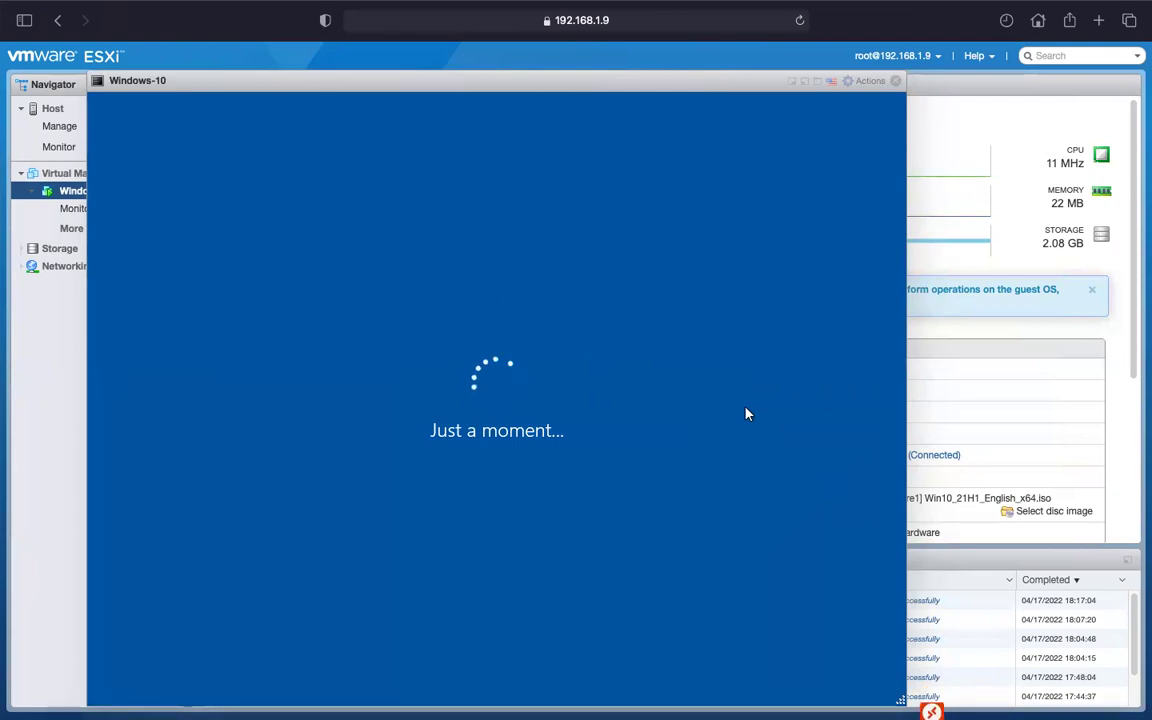
{"action": "key", "text": "ctrl+Left"}
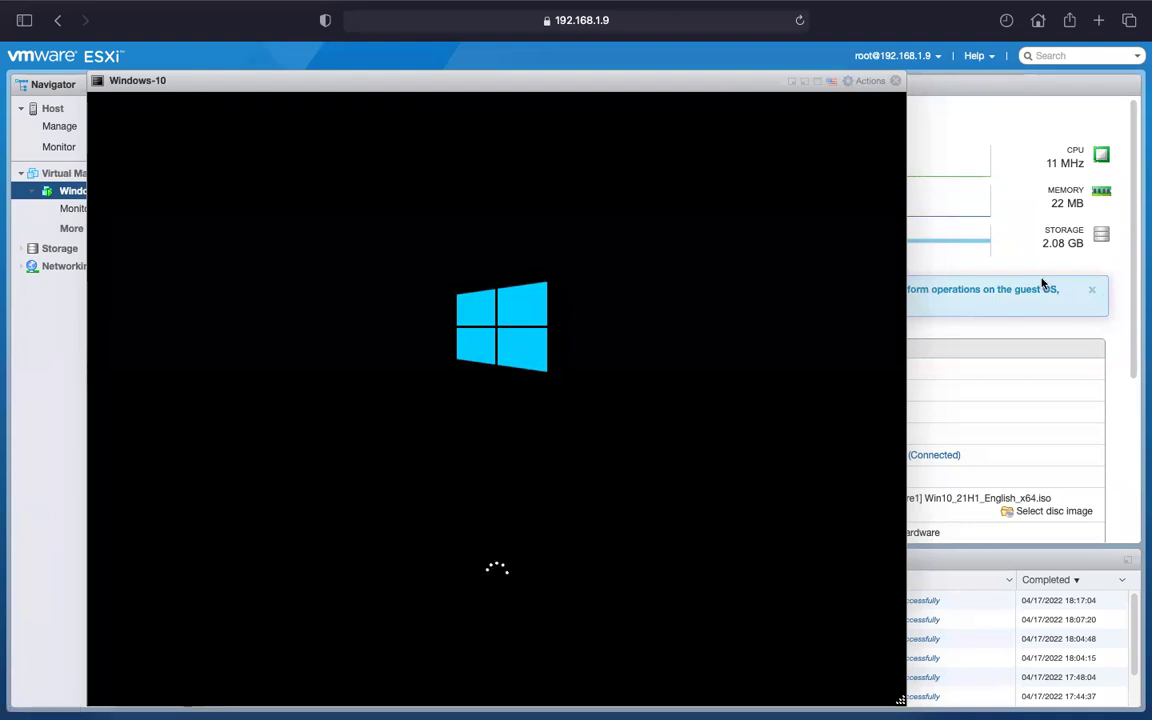
{"action": "key", "text": "ctrl+Right"}
Dismiss the Remote Desktop disconnection notice and bring up the OneNote vSphere notes page.
{"action": "left_click", "coordinate": [584, 442]}
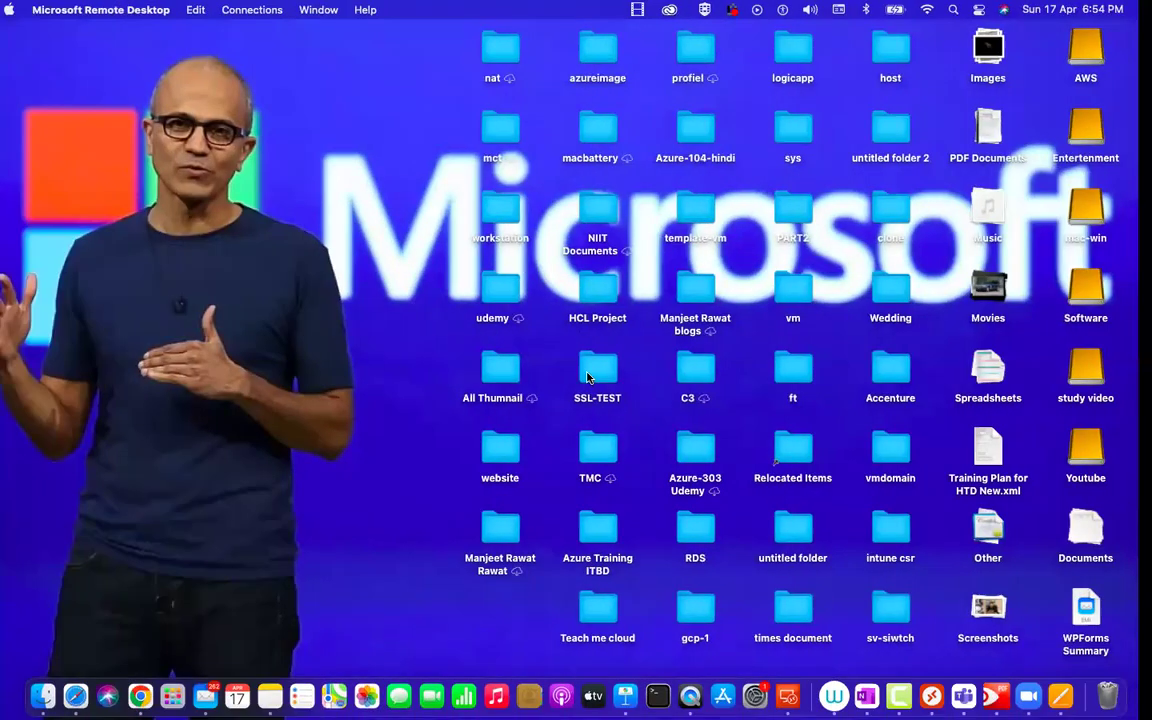
{"action": "key", "text": "ctrl+Right"}
{"action": "key", "text": "ctrl+Right"}
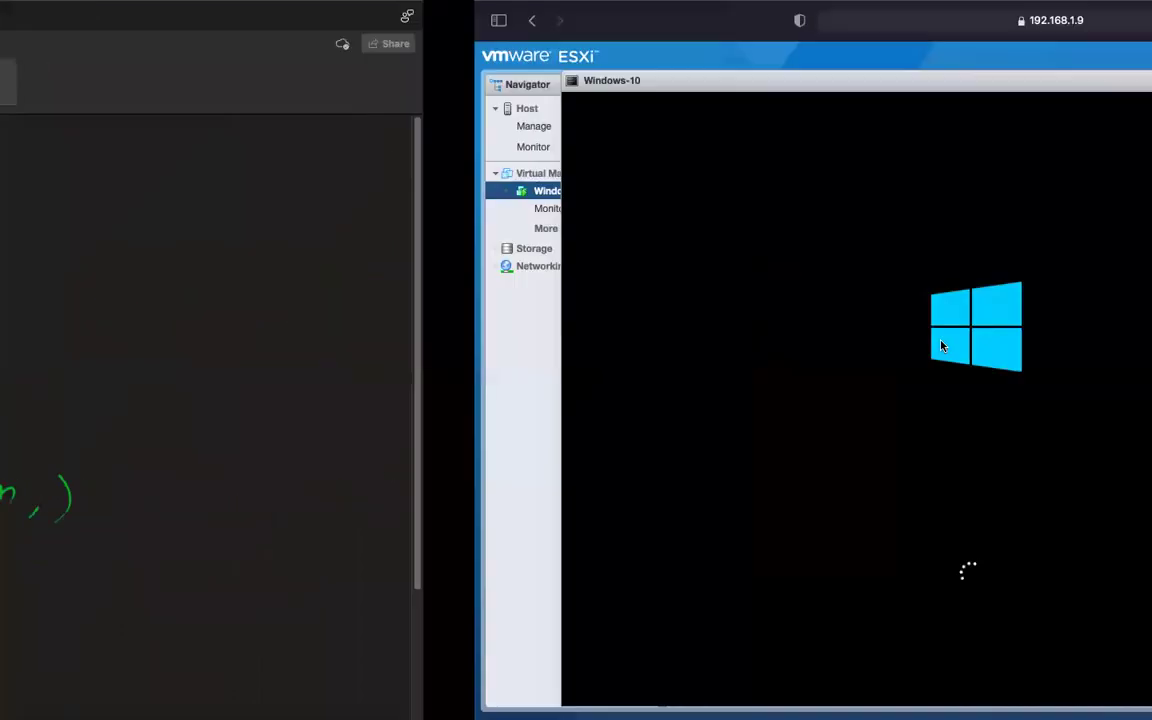
{"action": "key", "text": "ctrl+Left"}
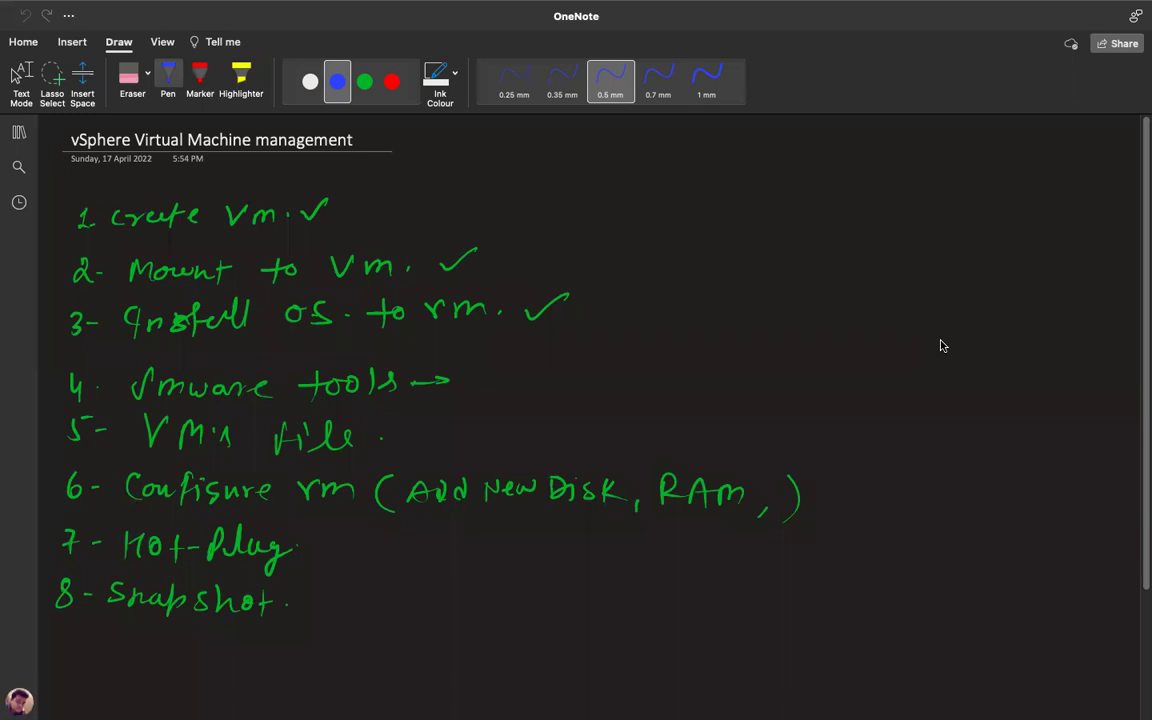
Raise the speaker volume while the vSphere Virtual Machine management checklist is showing.
{"action": "key", "text": "XF86AudioRaiseVolume"}
{"action": "mouse_move", "coordinate": [478, 4]}
{"action": "mouse_move", "coordinate": [591, 5]}
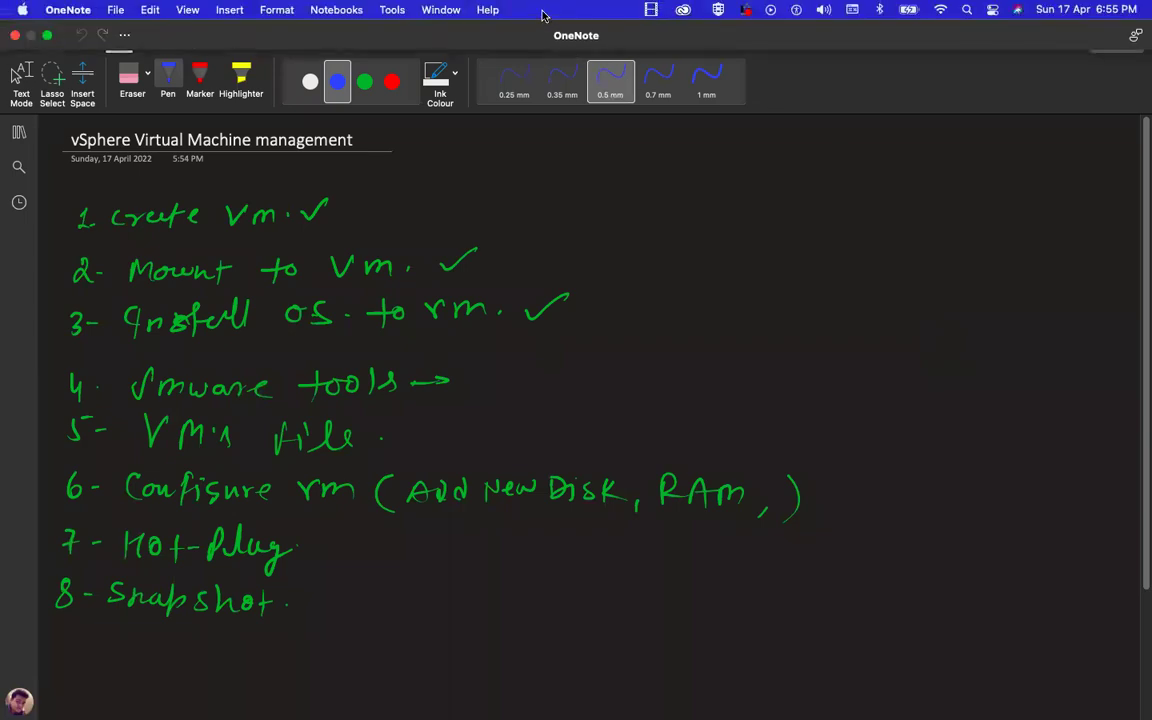